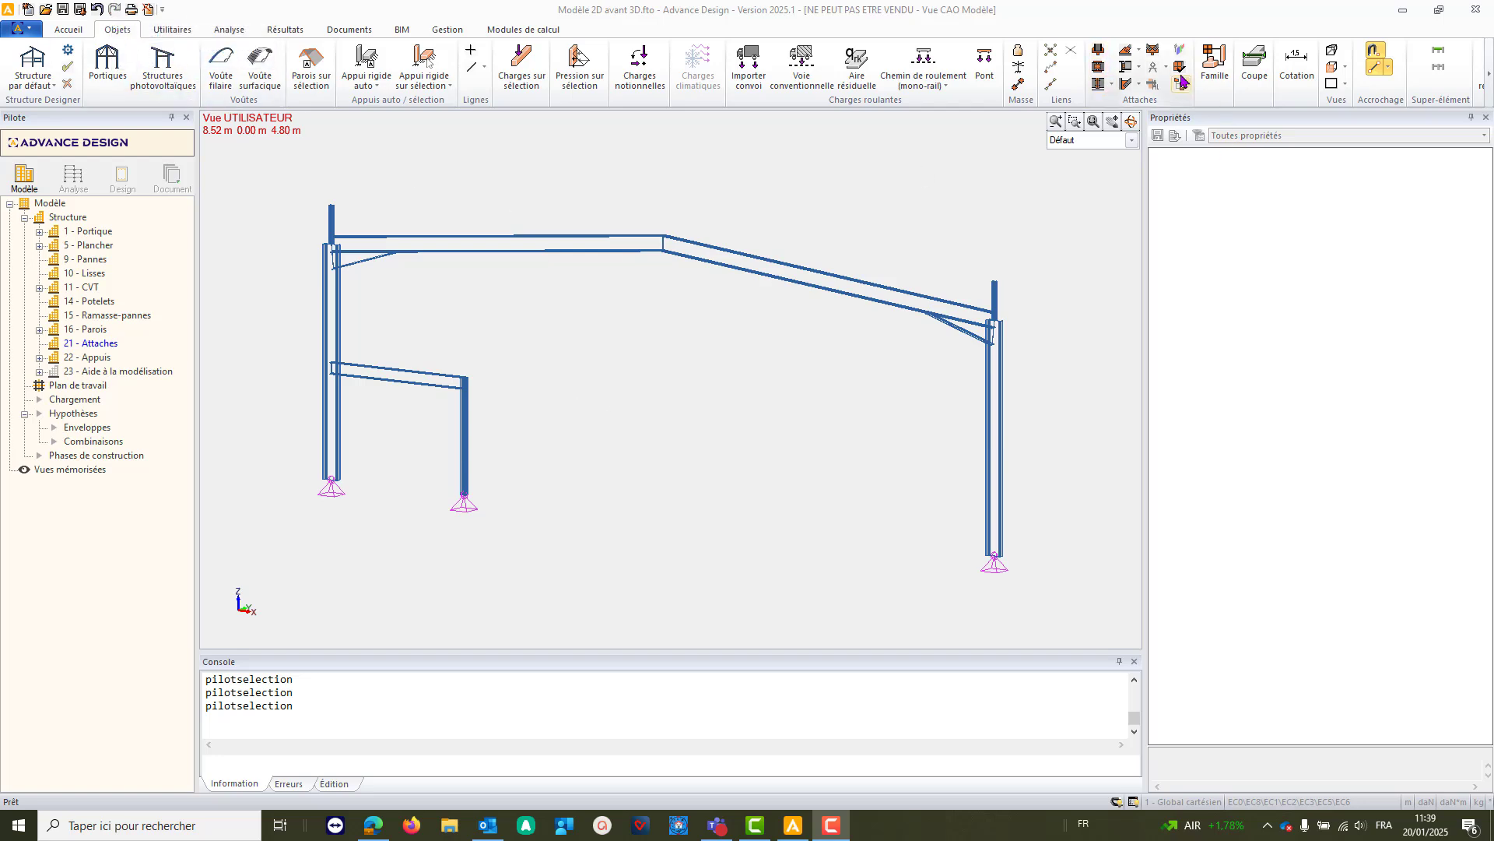
- Place Articulé column base connections at the feet of the two main columns and the short floor column
left_click(1098, 53)
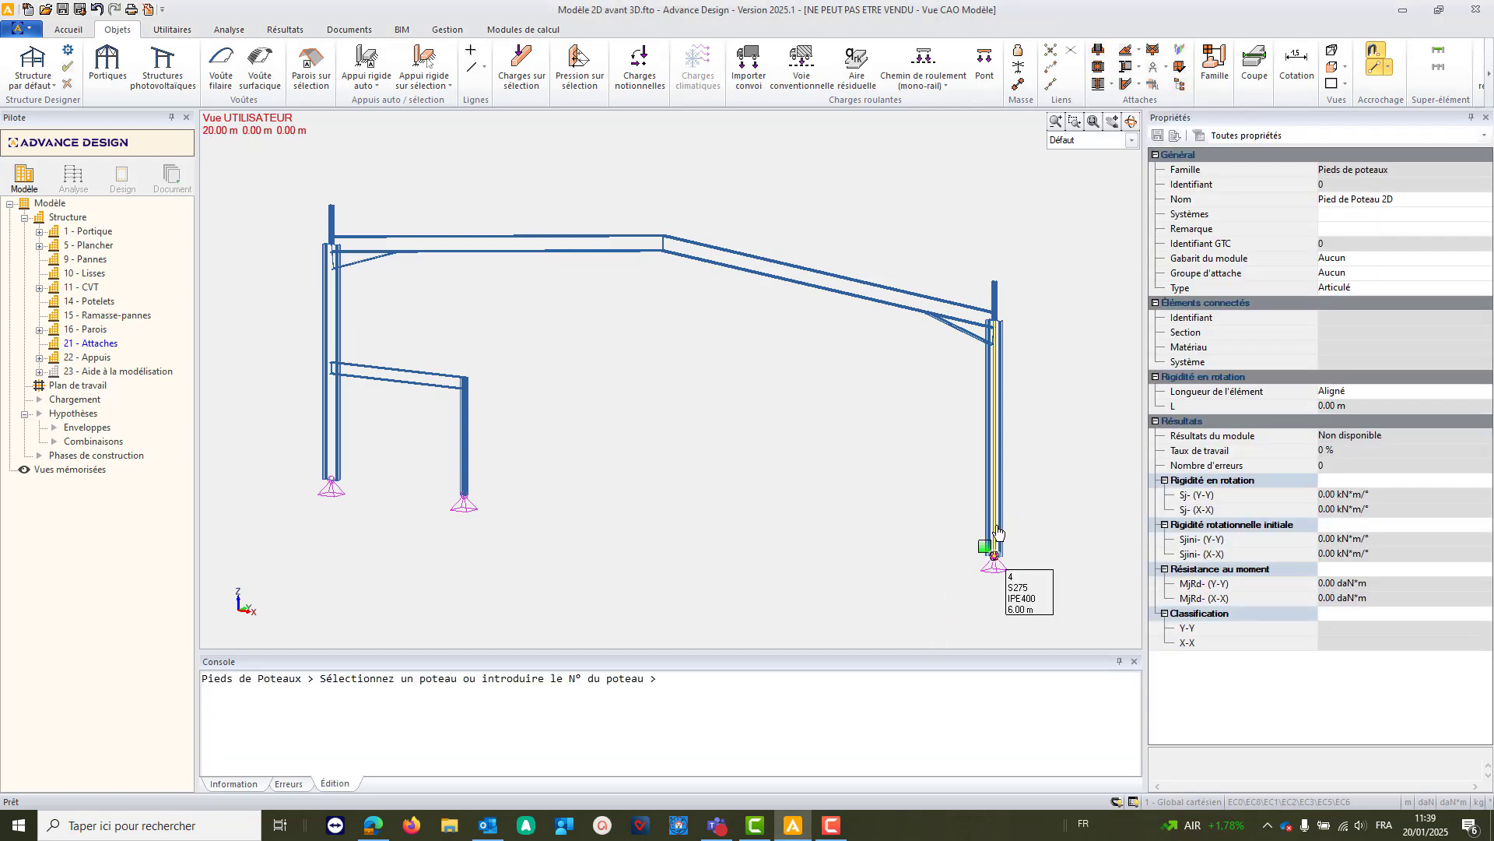
left_click(996, 557)
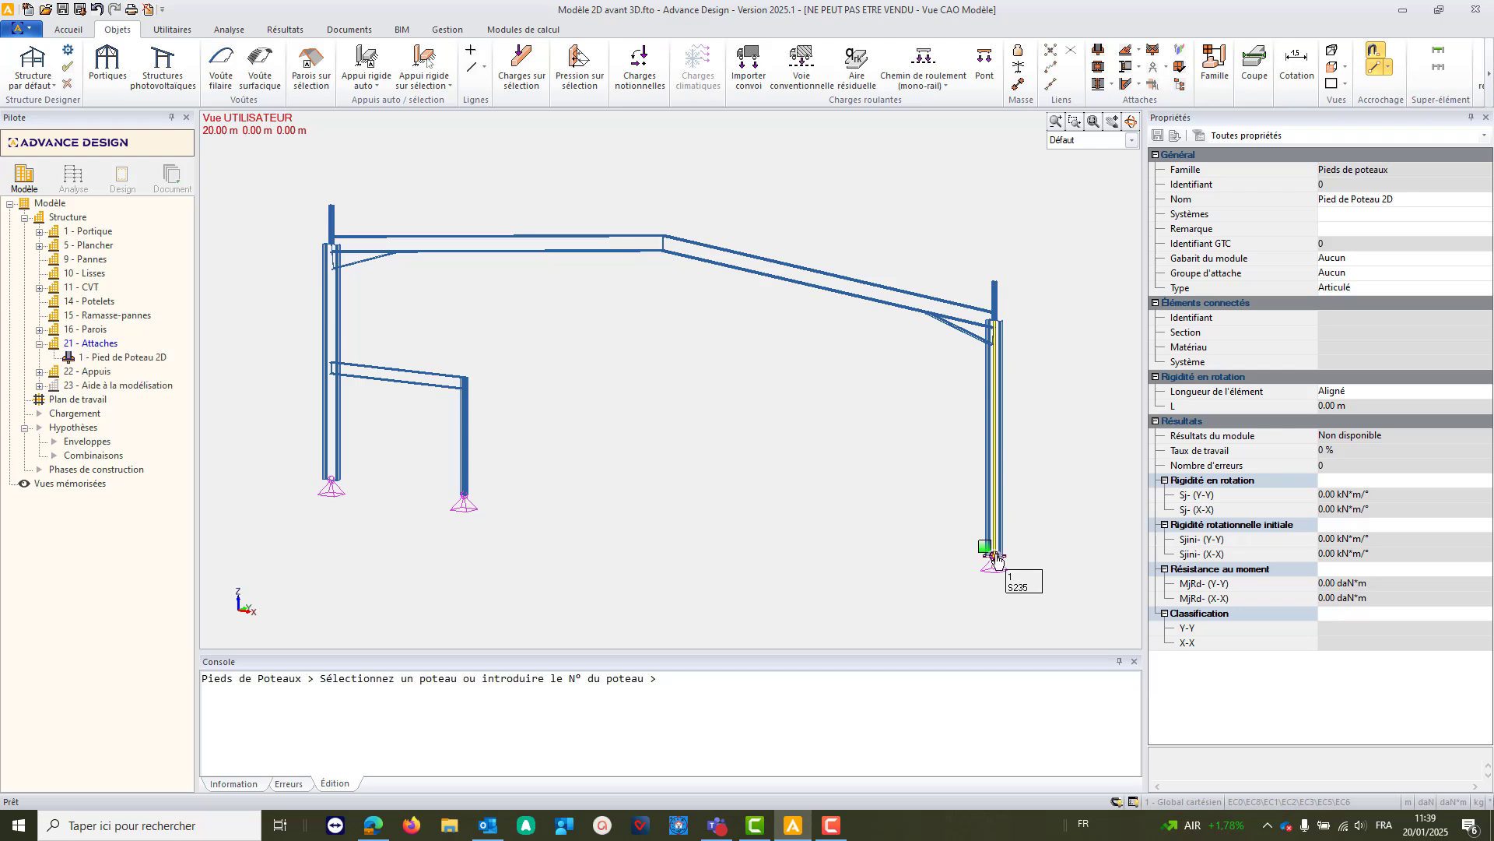
left_click(465, 494)
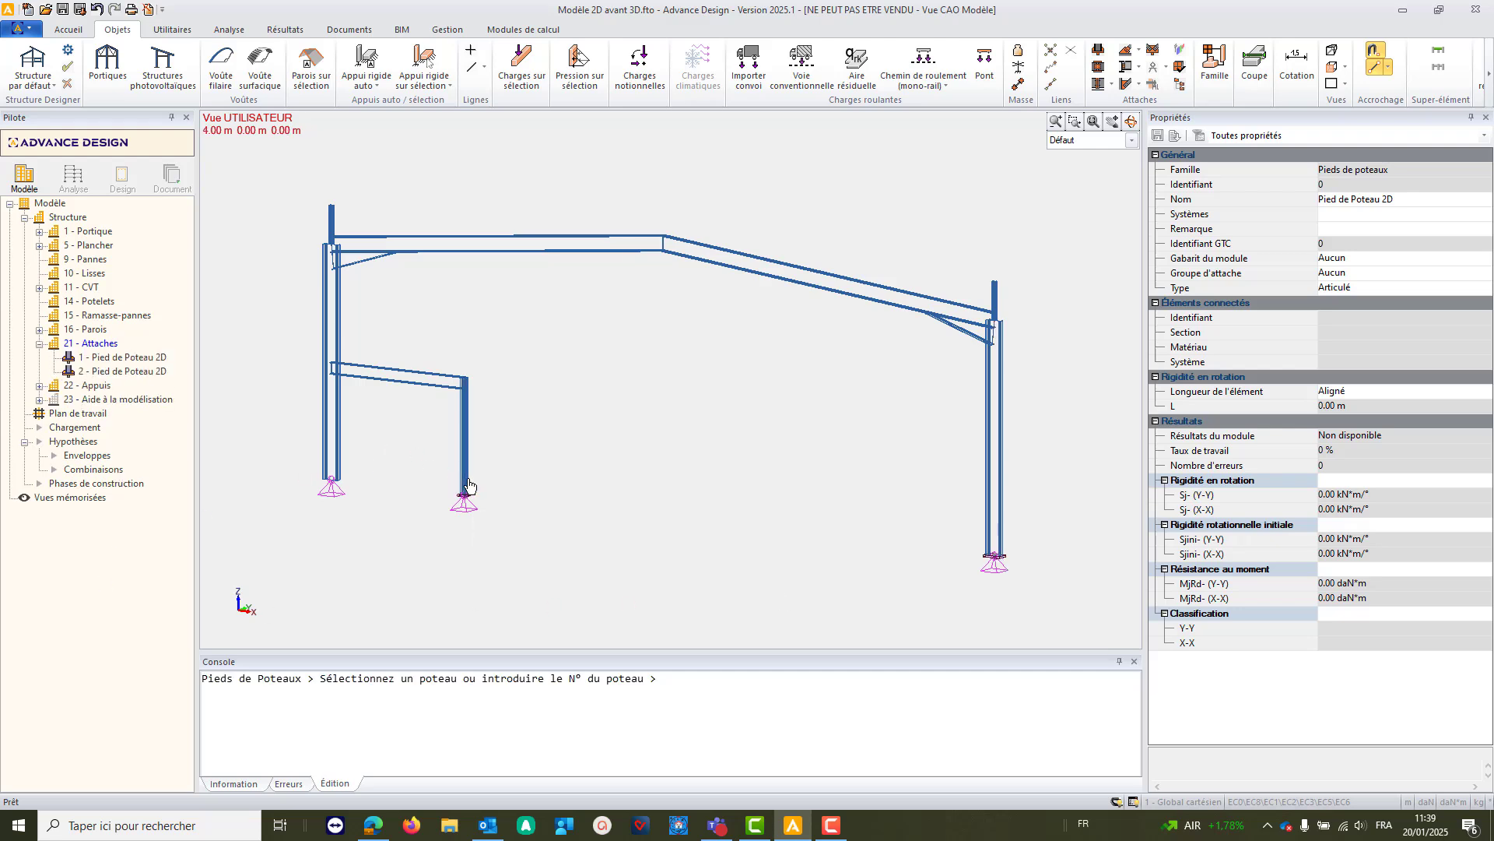
left_click(331, 474)
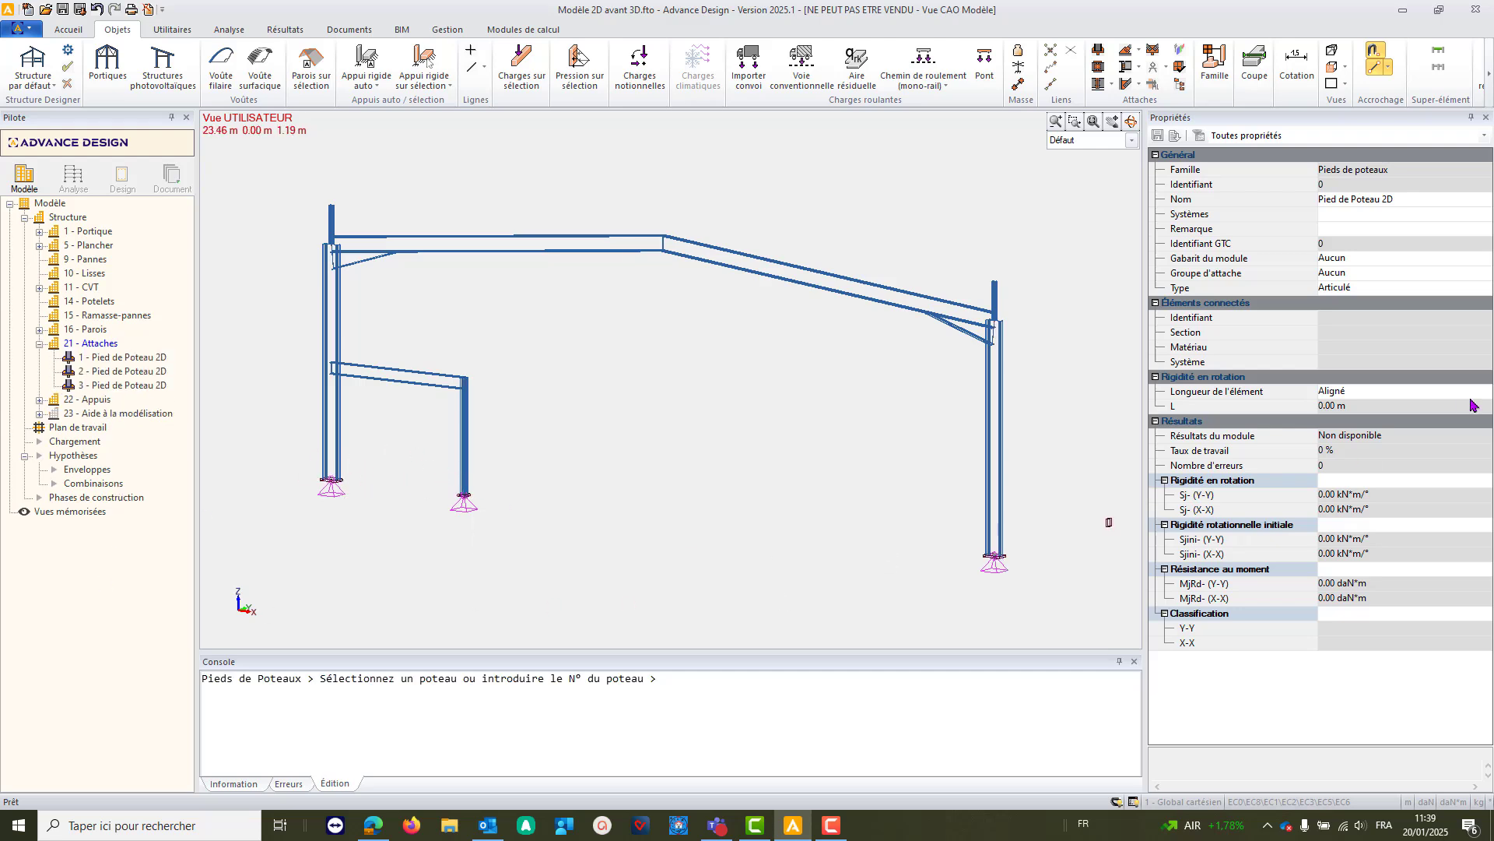
left_click(1394, 289)
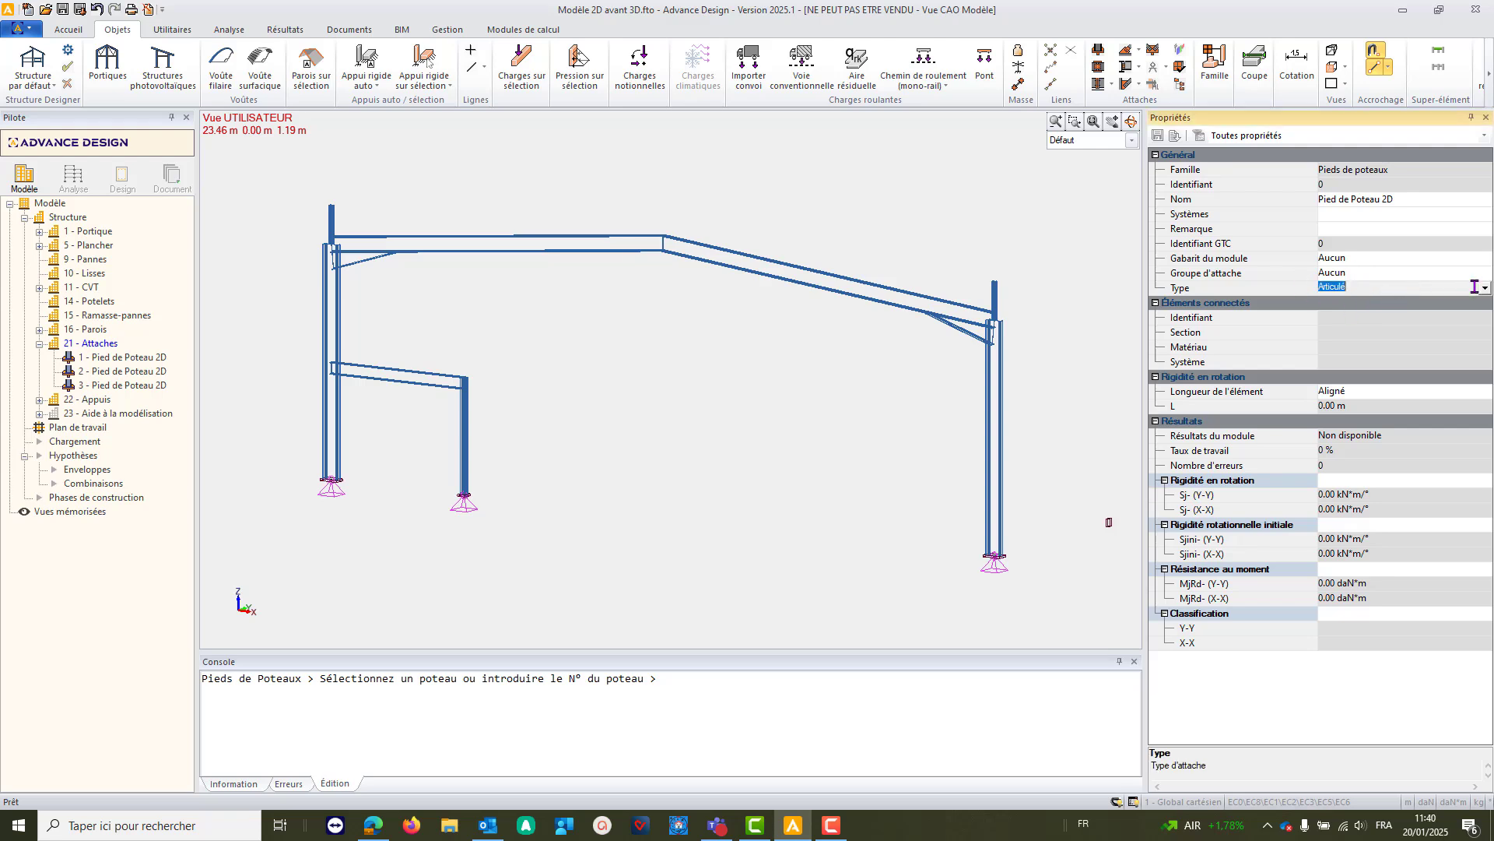
left_click(1484, 290)
left_click(1440, 311)
- Add a fixed beam-to-beam connection at the rafter ridge and fixed beam-to-column connections at both eaves
left_click(1100, 86)
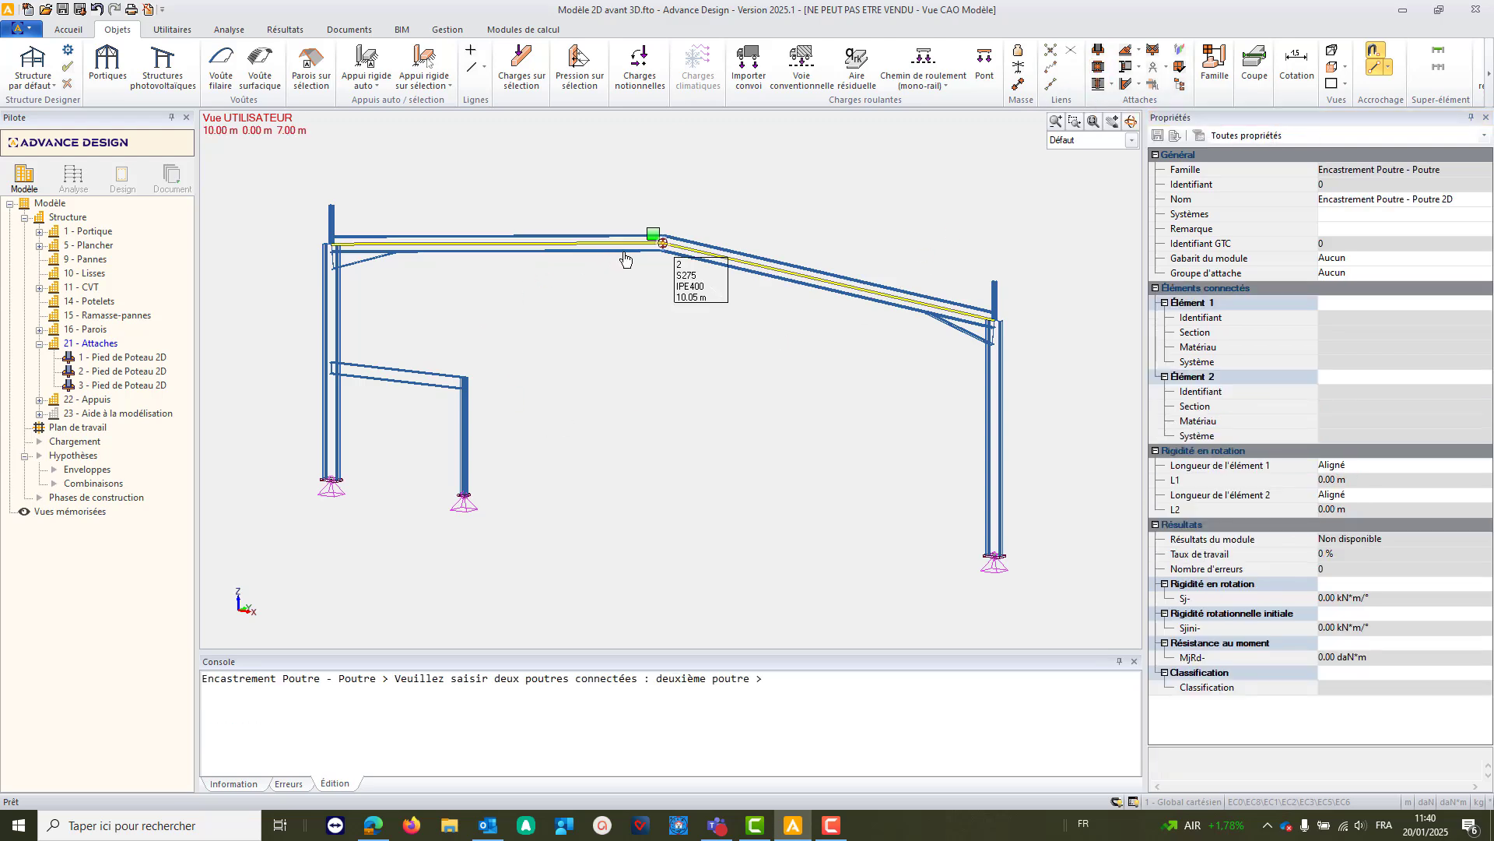
left_click(712, 263)
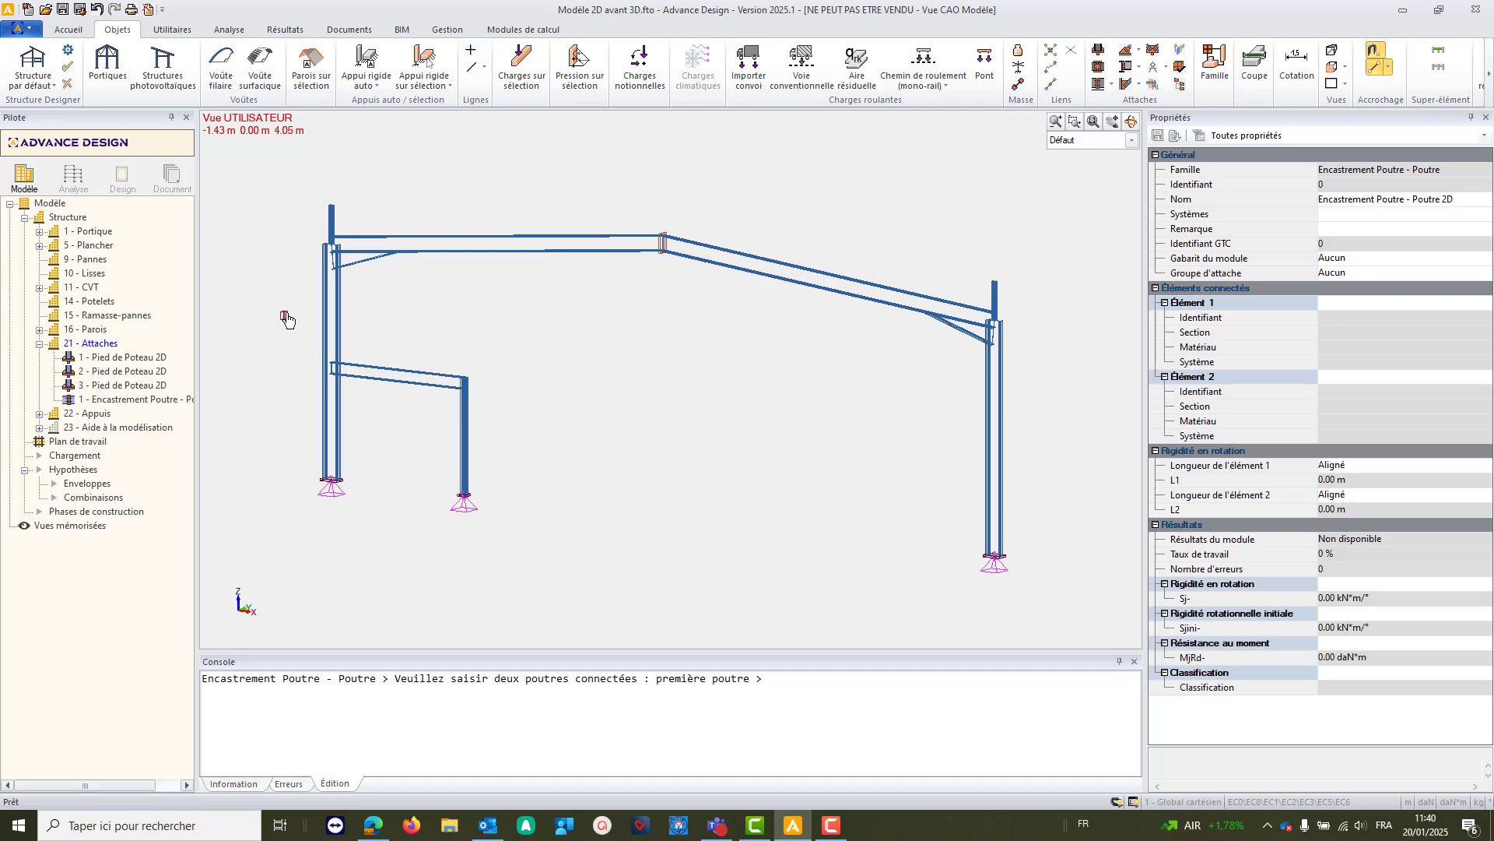
left_click(1112, 86)
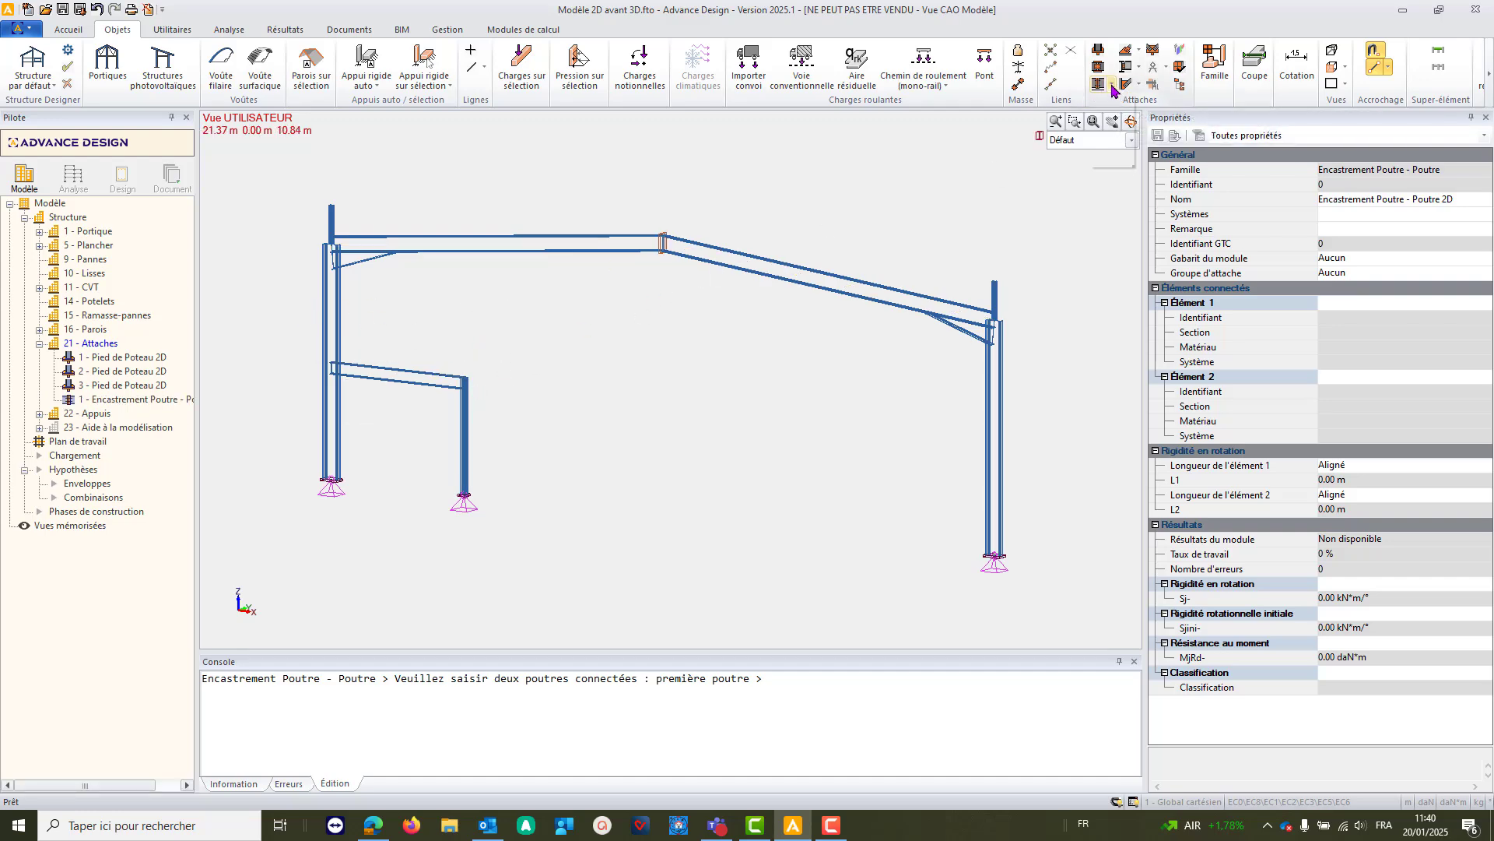
left_click(1152, 171)
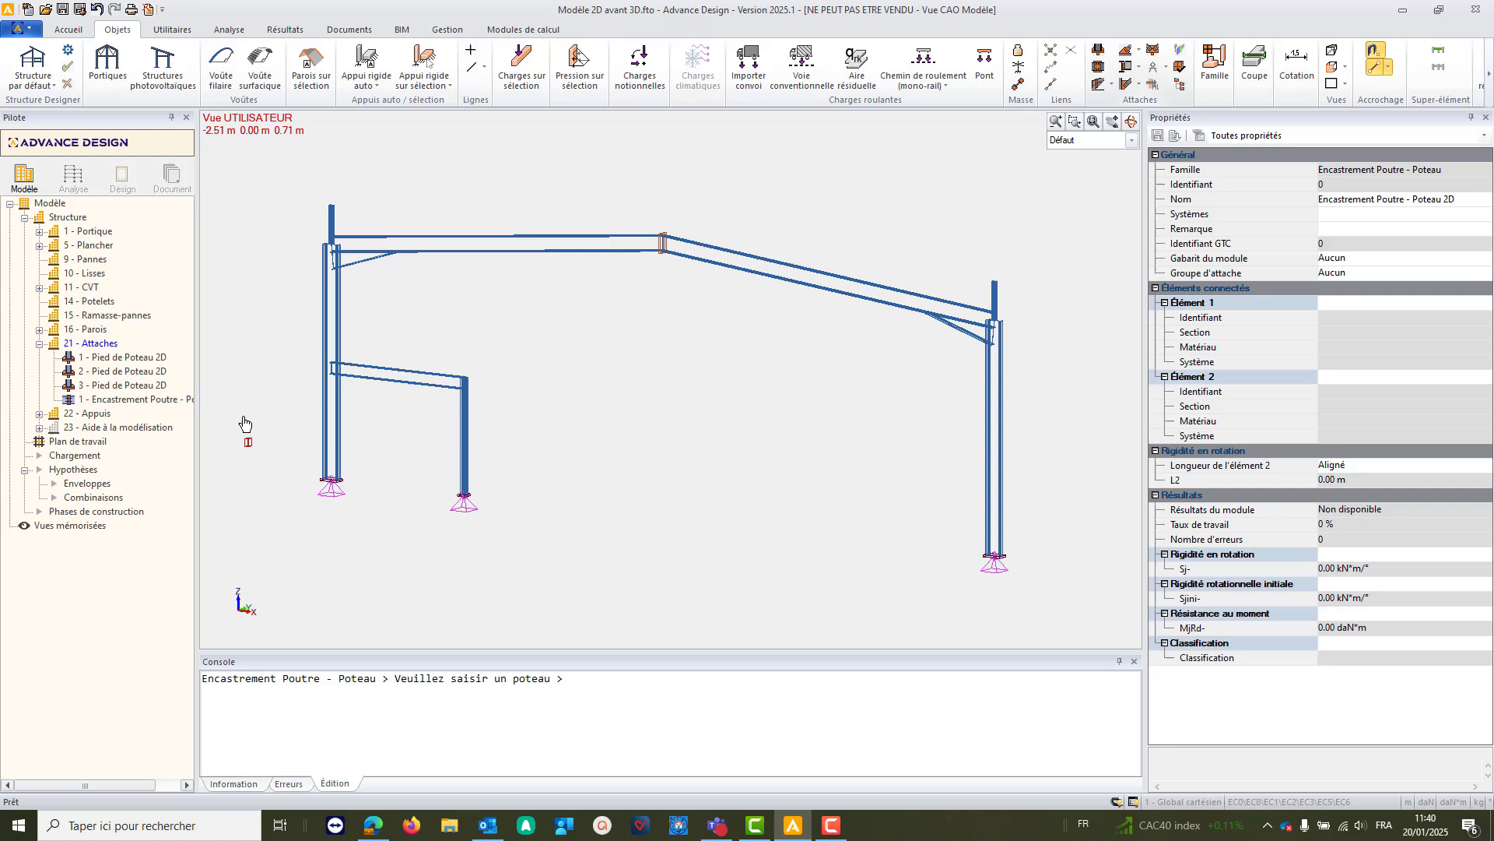
left_click(336, 328)
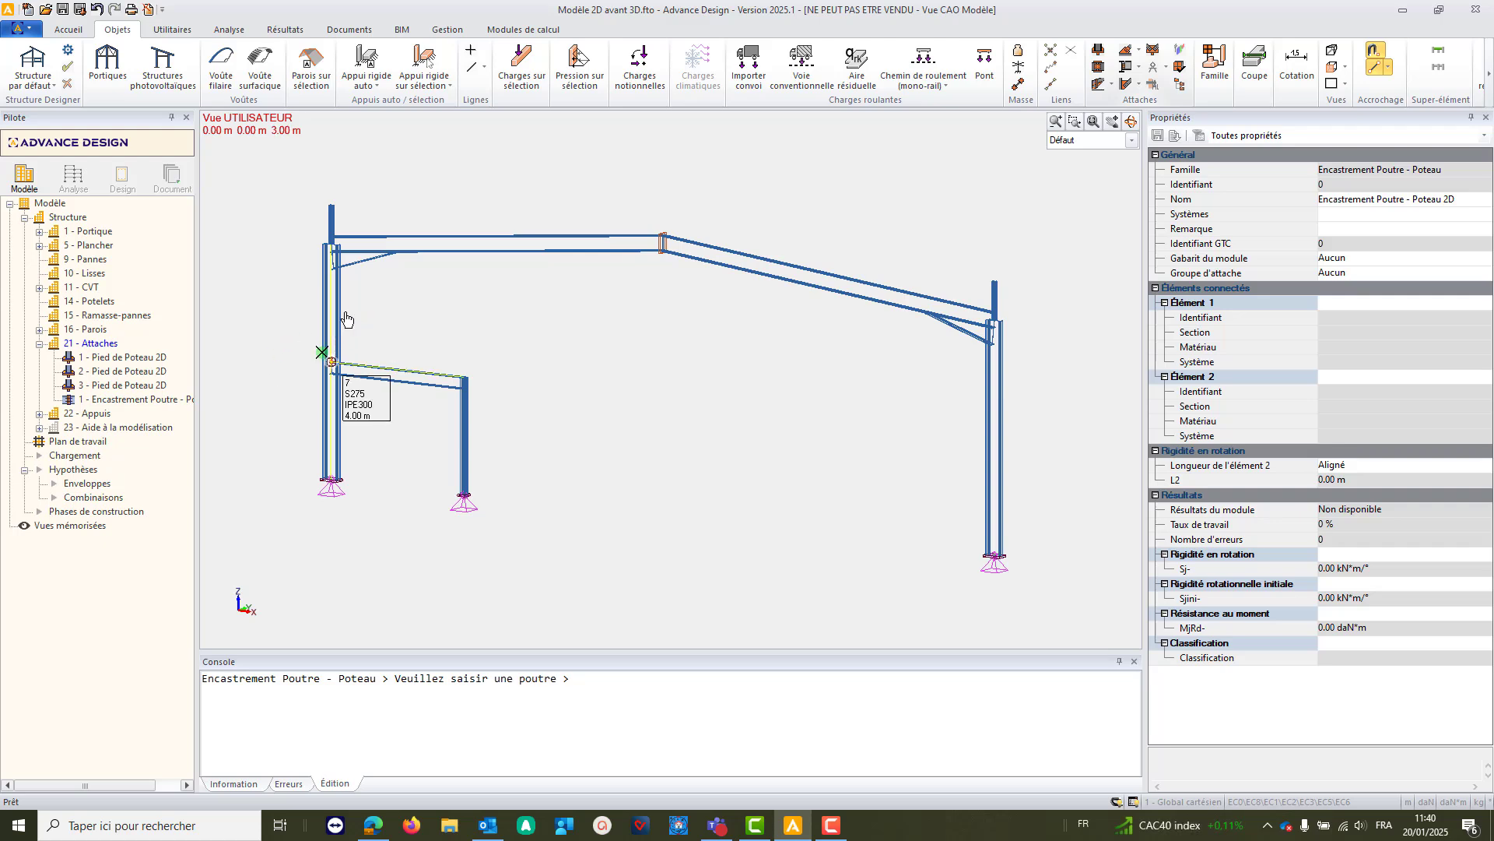
left_click(432, 253)
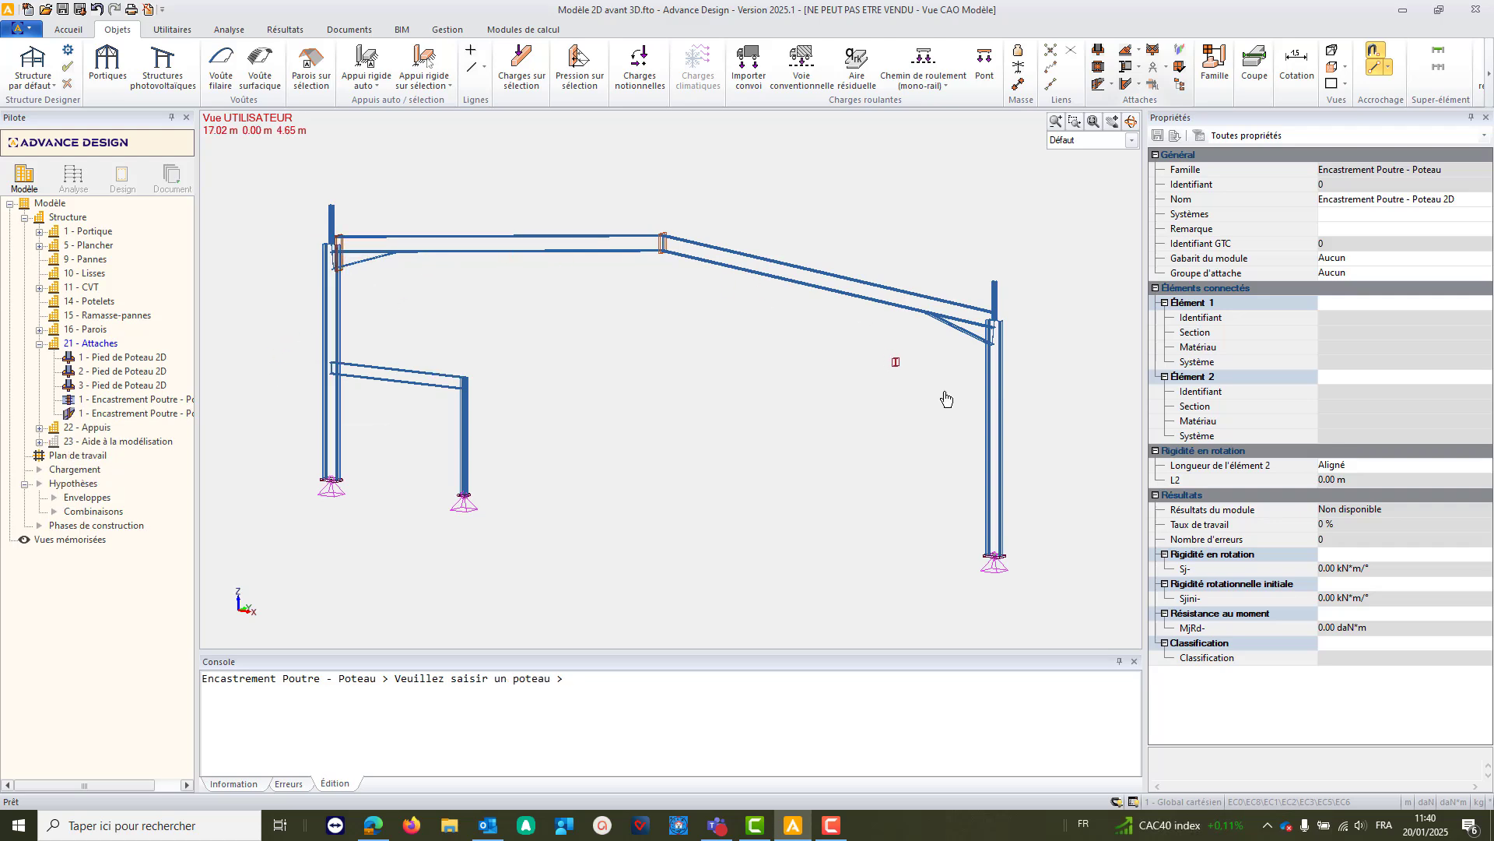
left_click(996, 397)
left_click(930, 319)
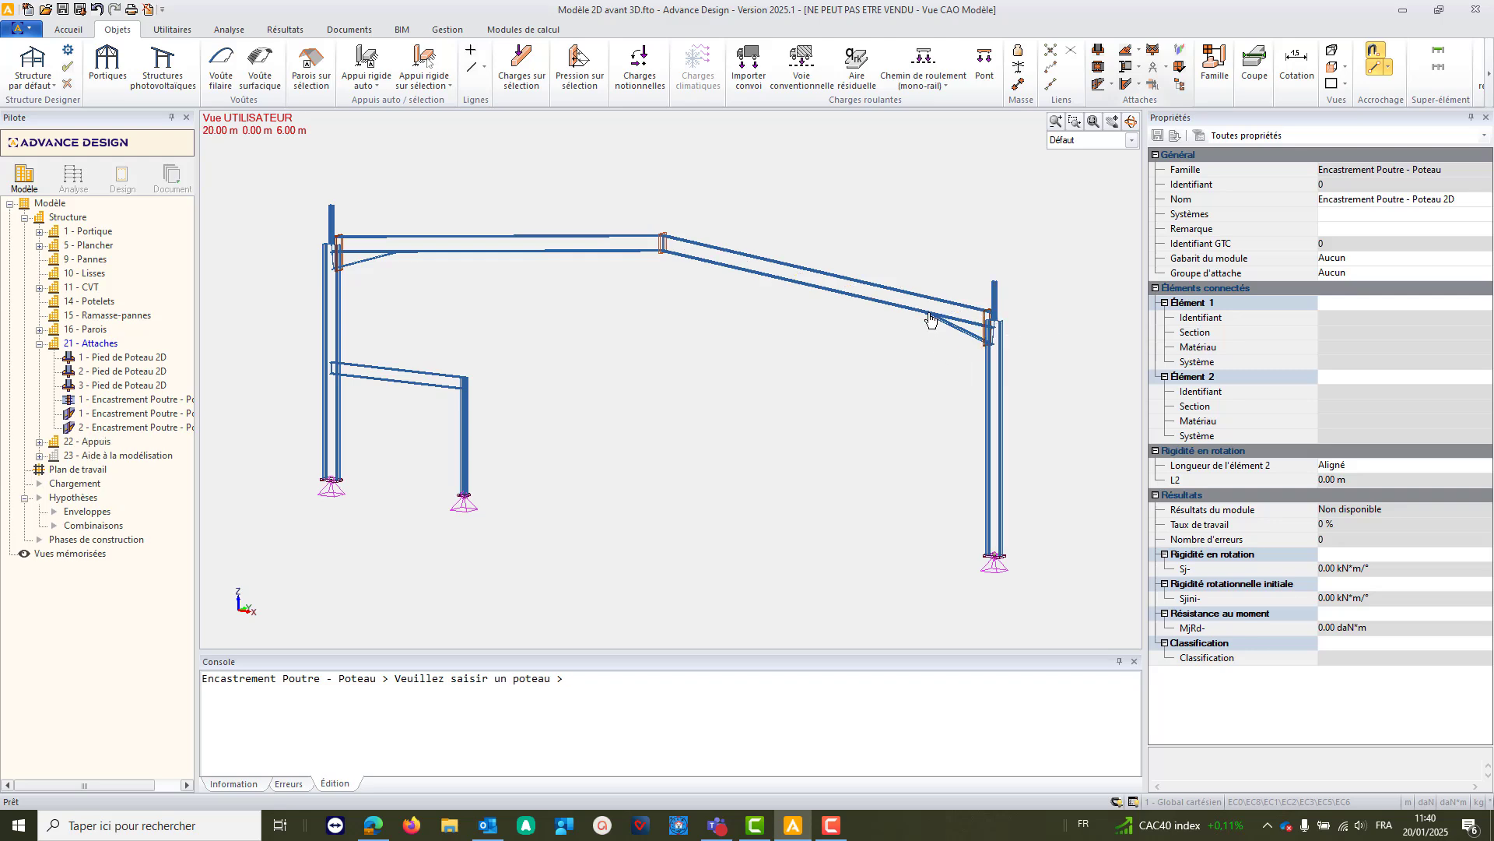
scroll(377, 194, "up", 5)
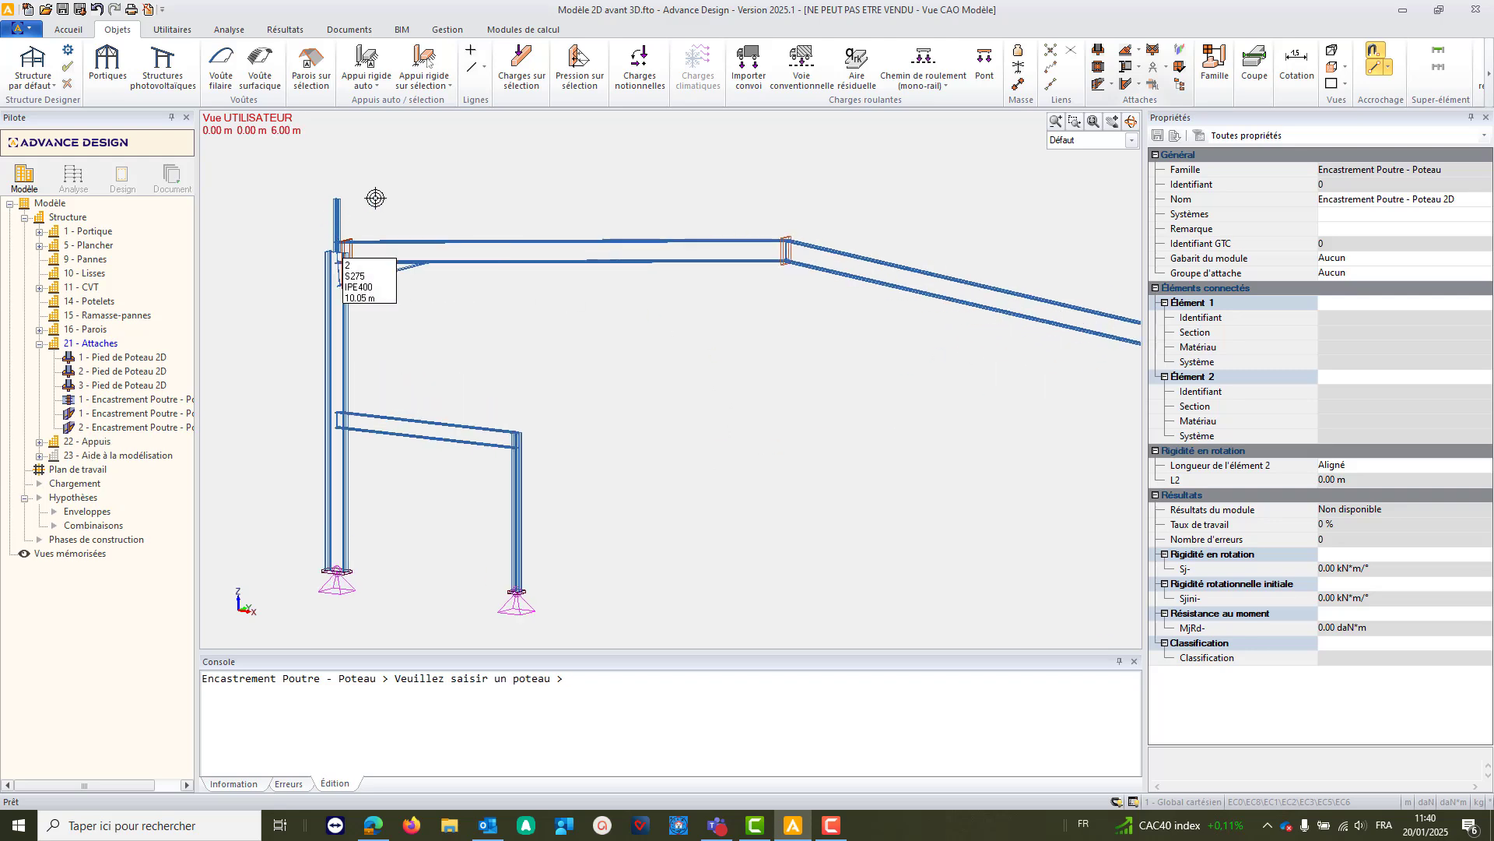
scroll(384, 280, "down", 5)
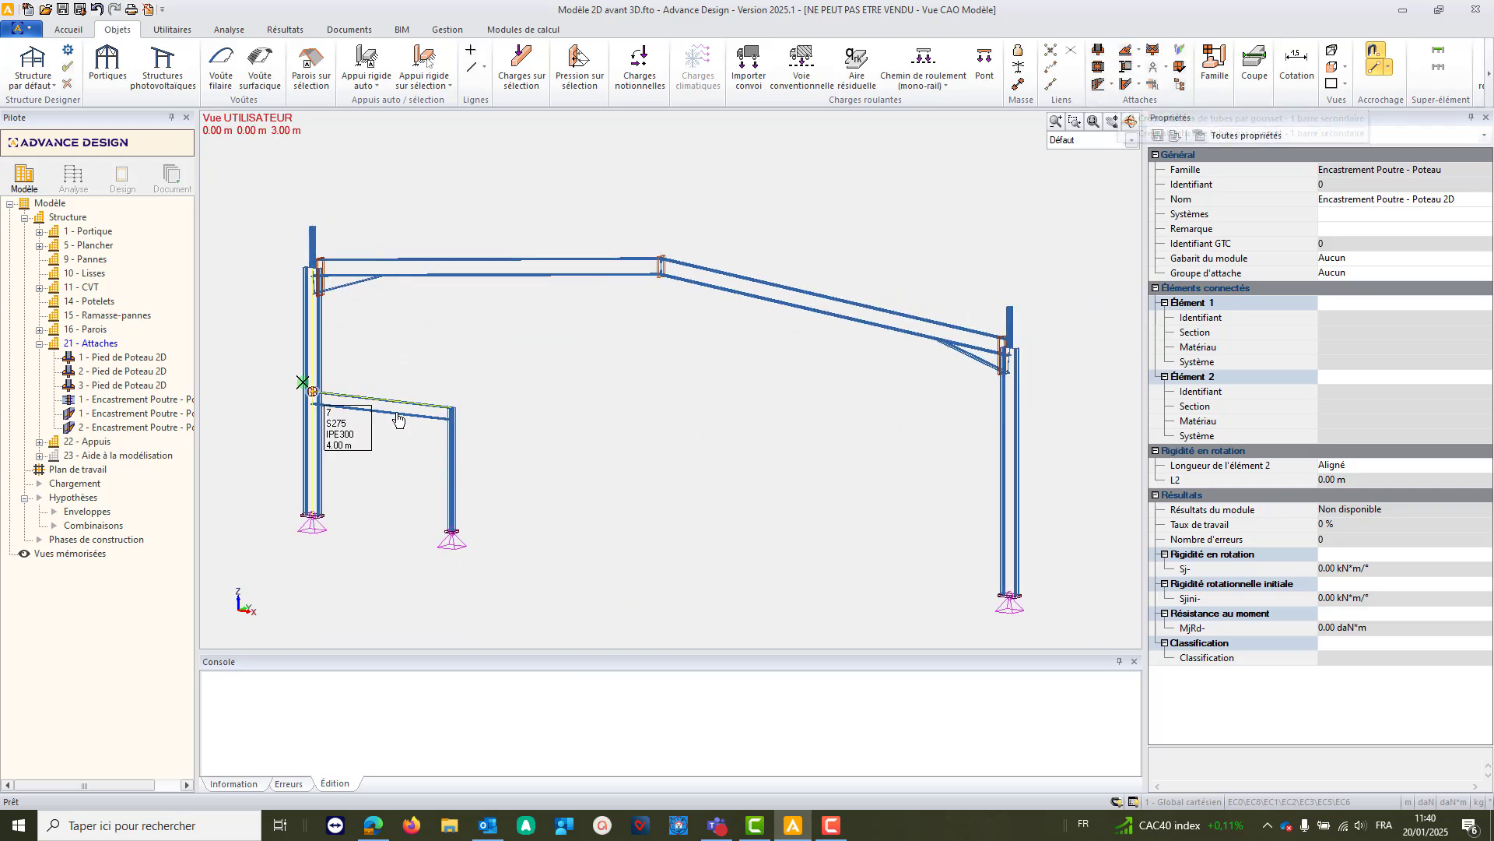
- Create a pinned beam-to-column connection by angles (cornières) between the tall column and the floor beam
left_click(1138, 52)
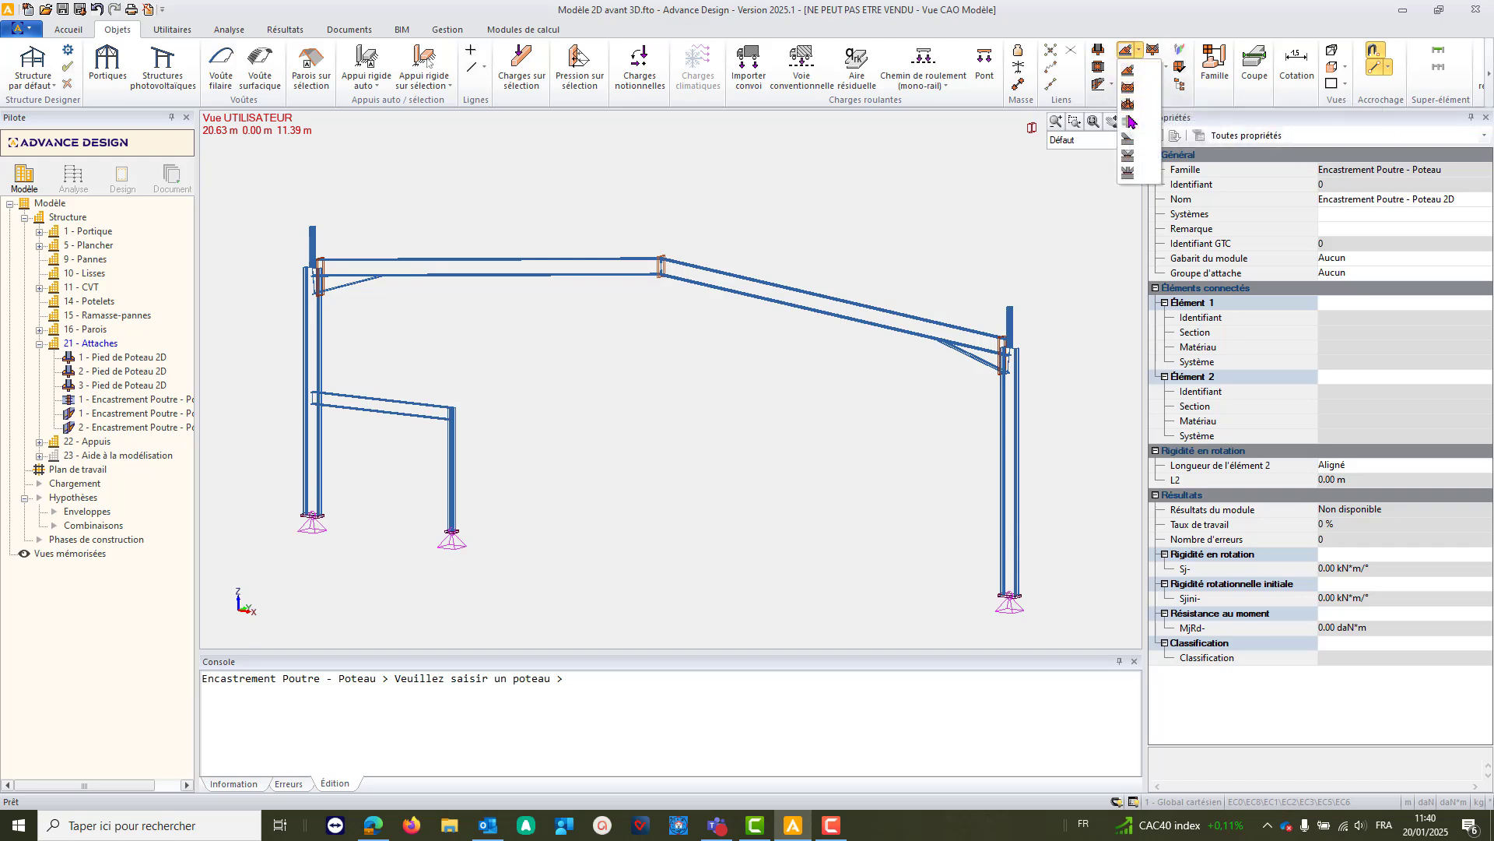
left_click(1141, 54)
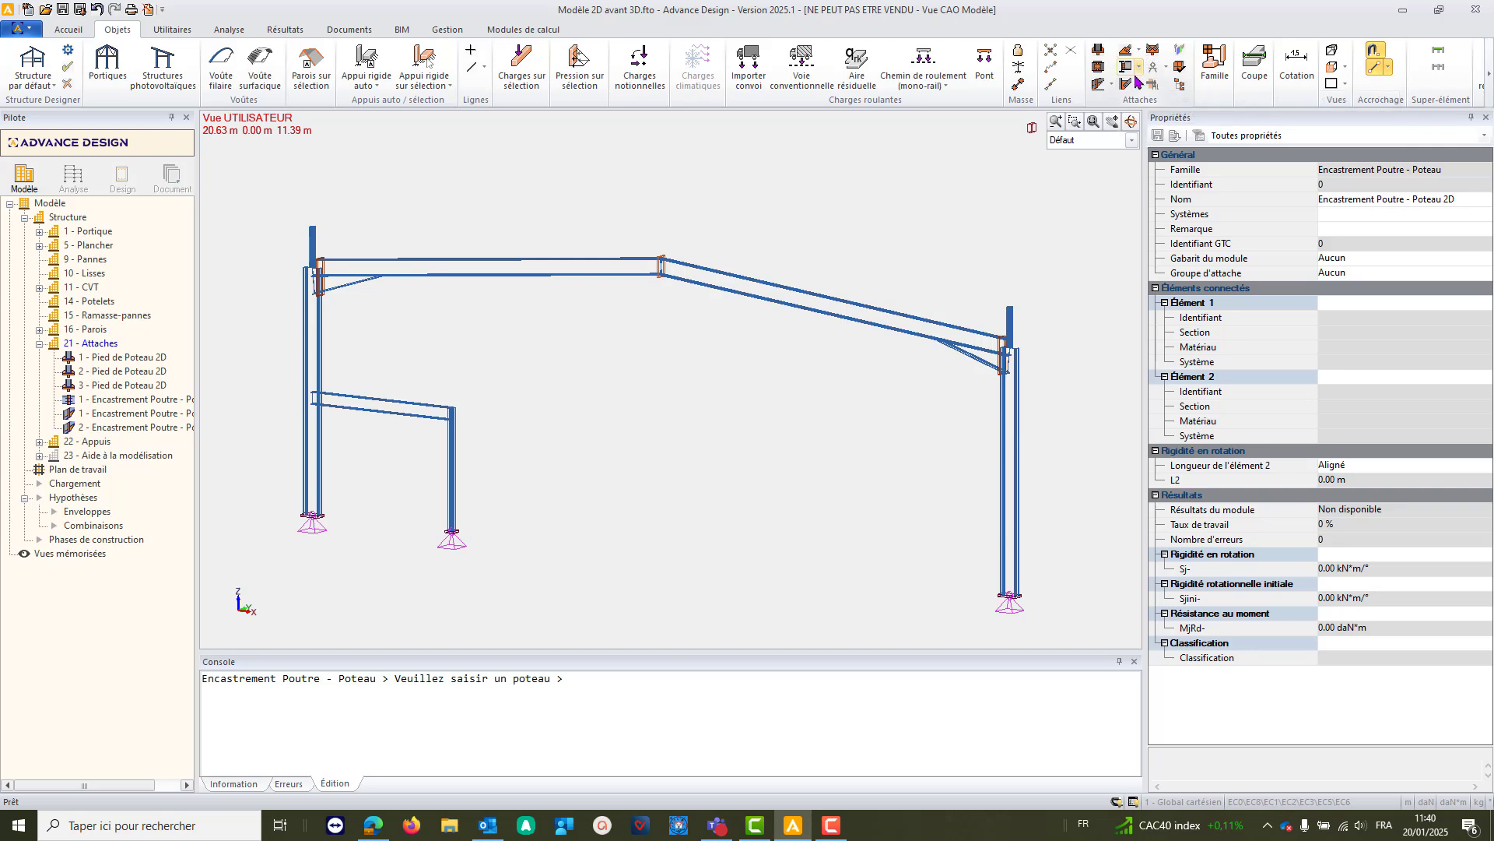
left_click(1135, 86)
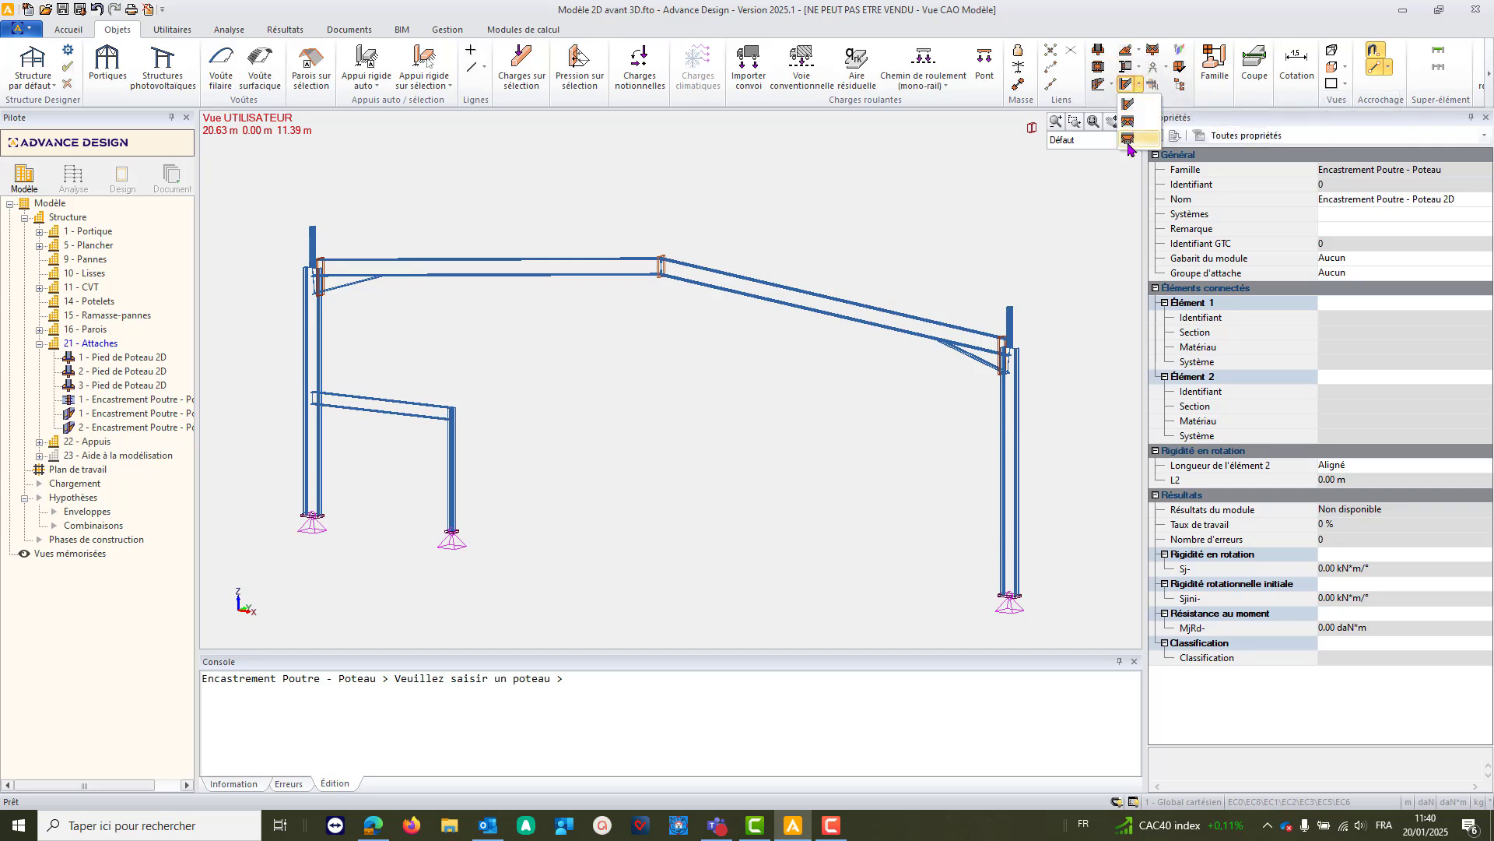
left_click(1139, 86)
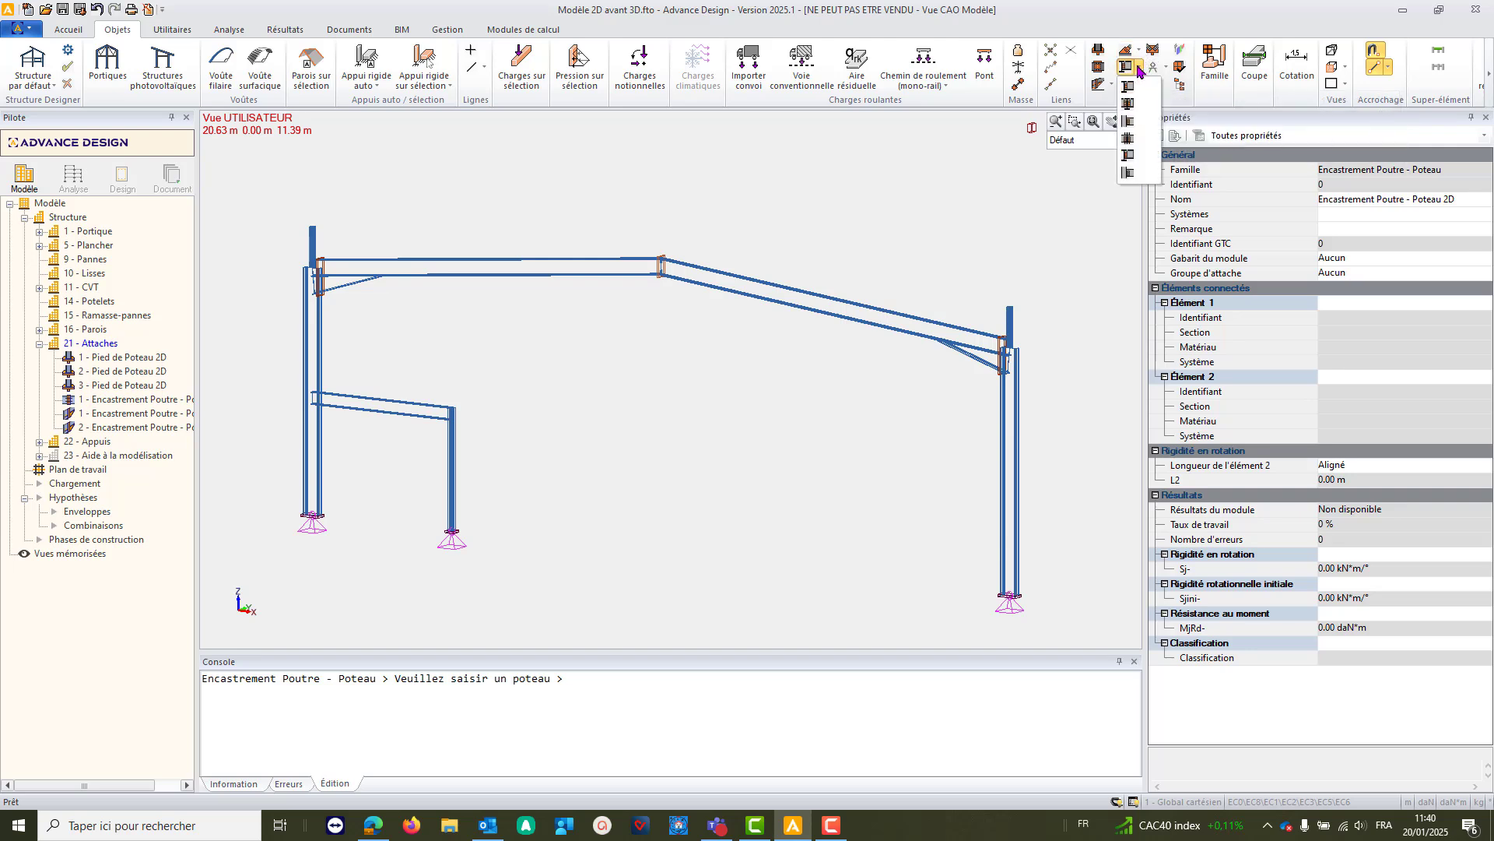
left_click(1141, 69)
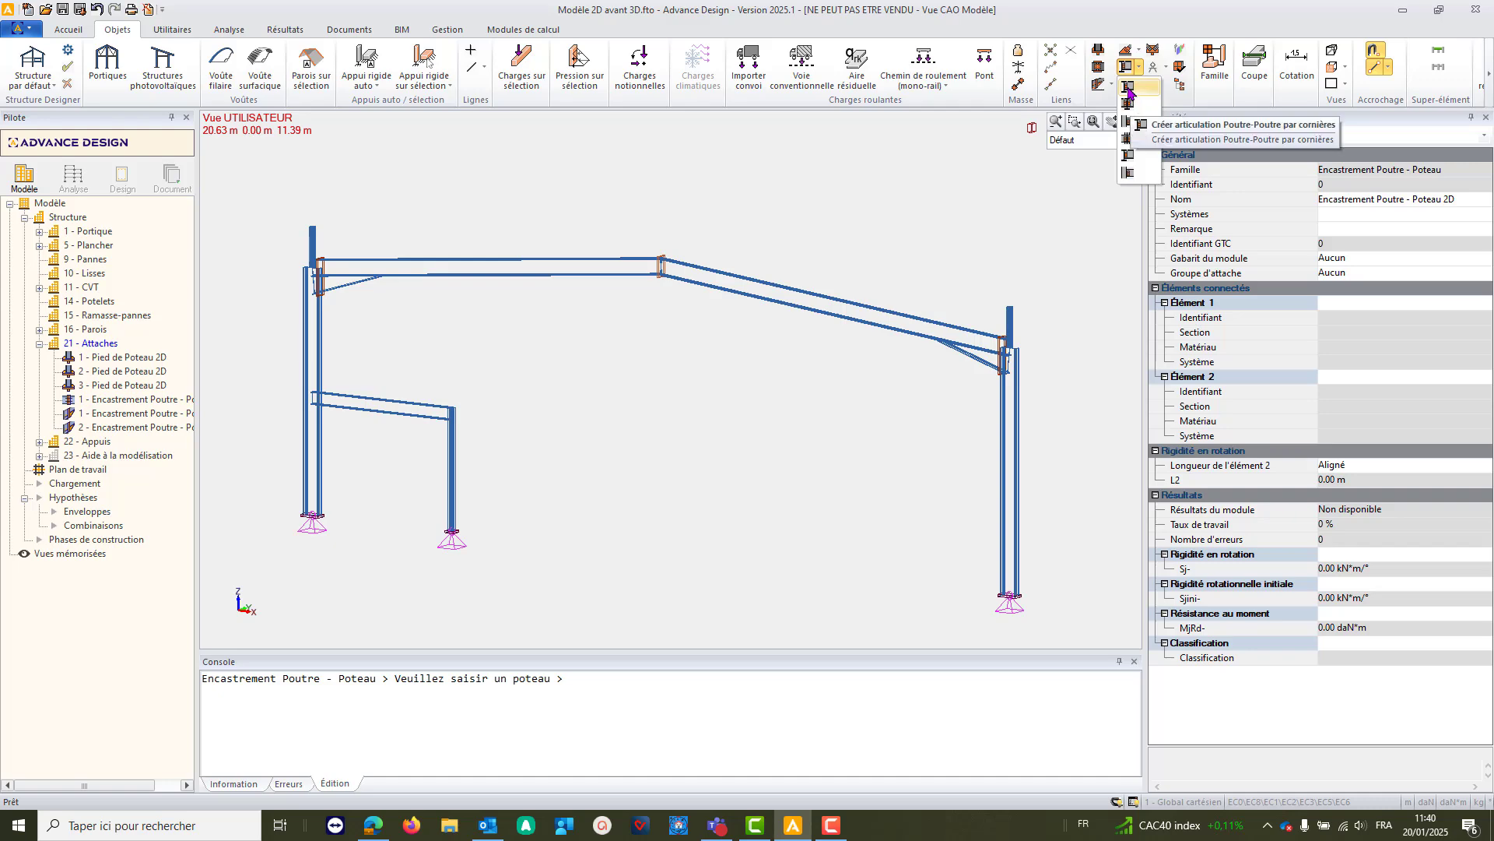
left_click(1128, 123)
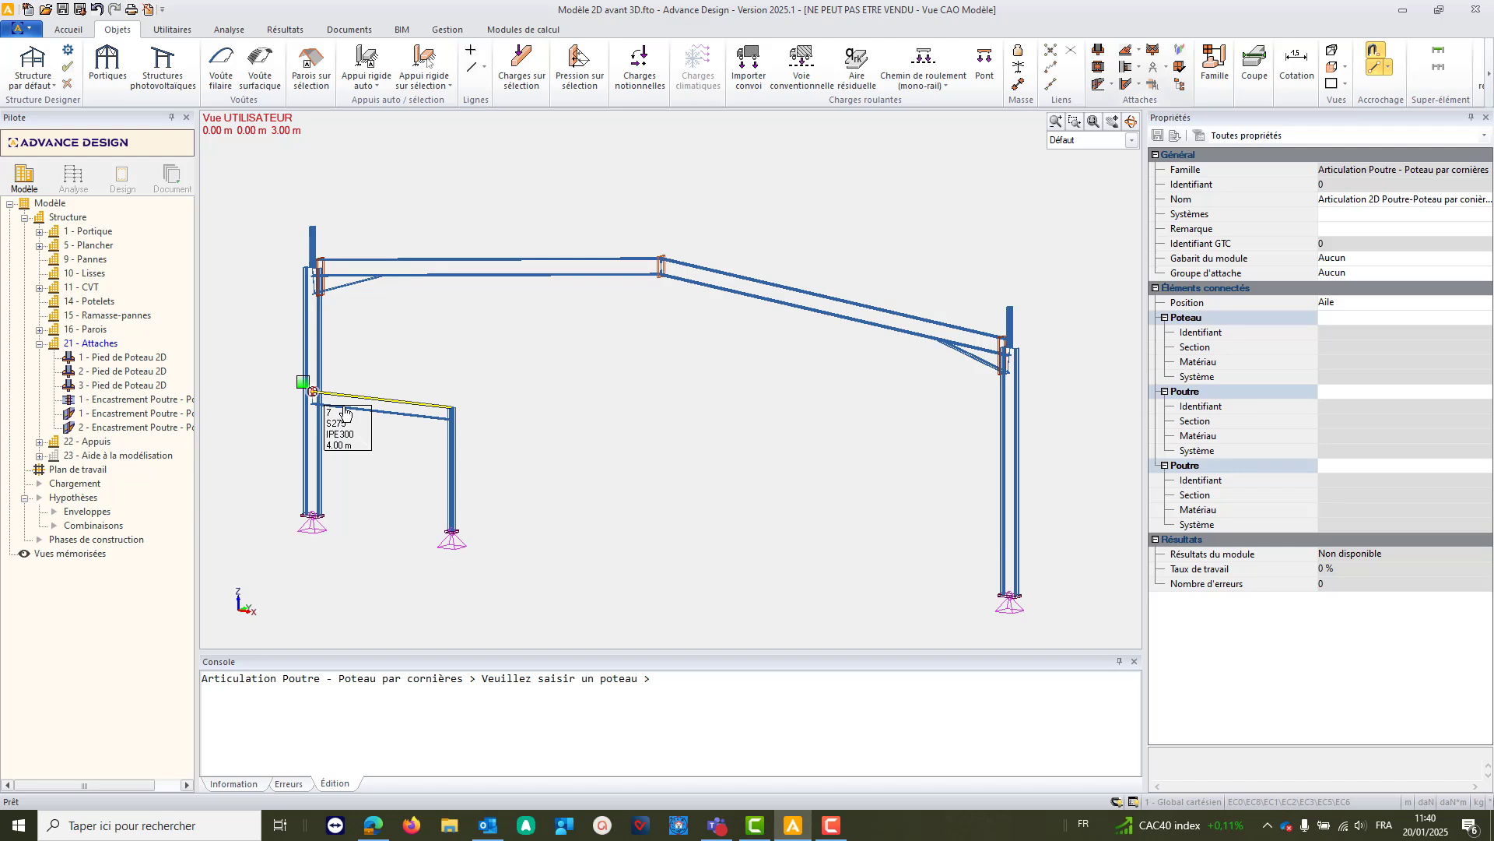
left_click(319, 464)
left_click(328, 398)
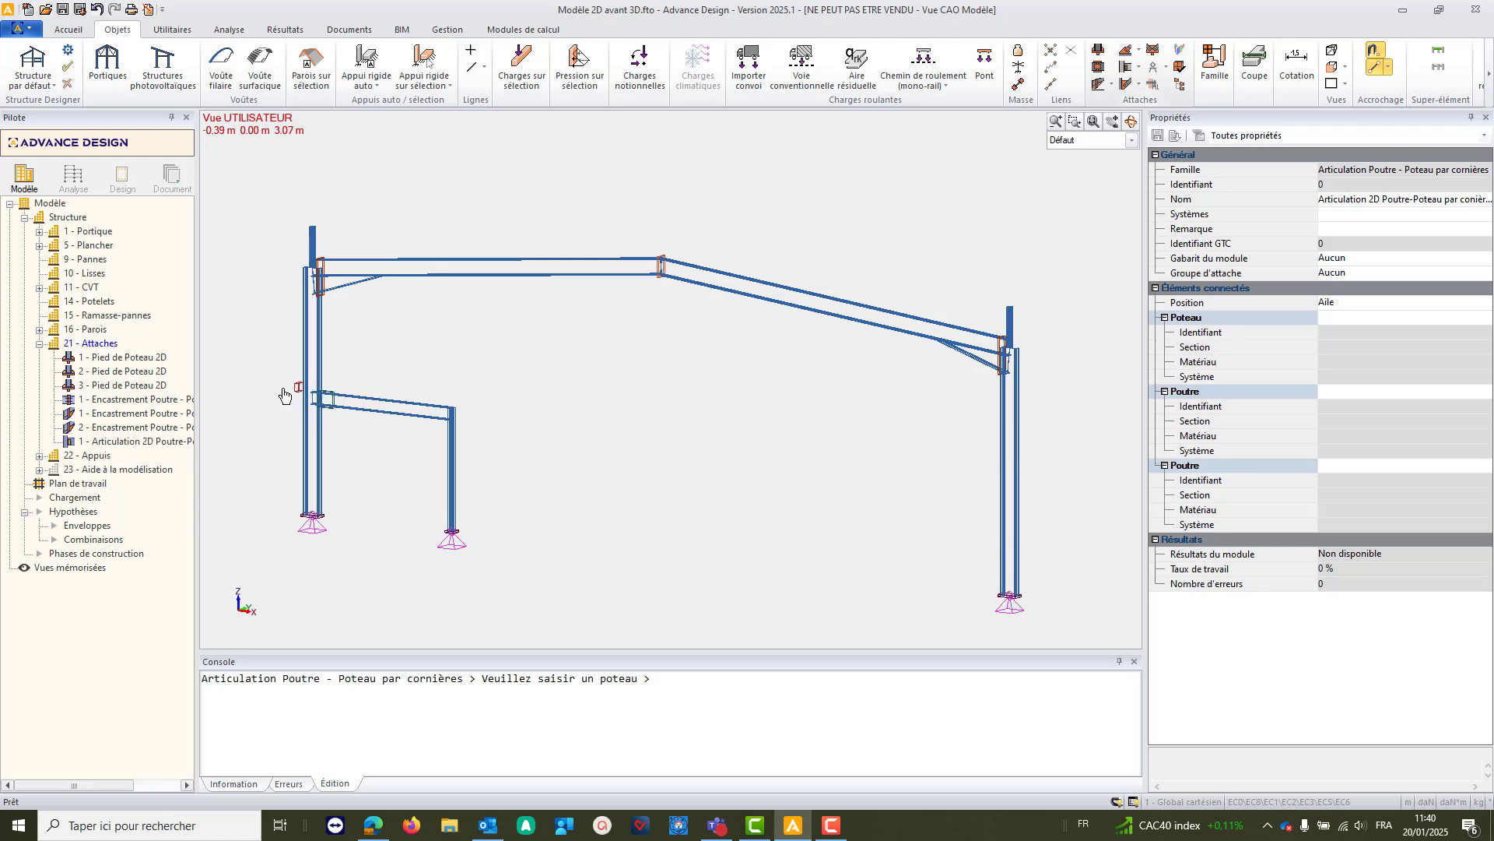
- Create a pinned end-plate connection (avec platine) between the short column and the floor beam, and save the model
left_click(1139, 68)
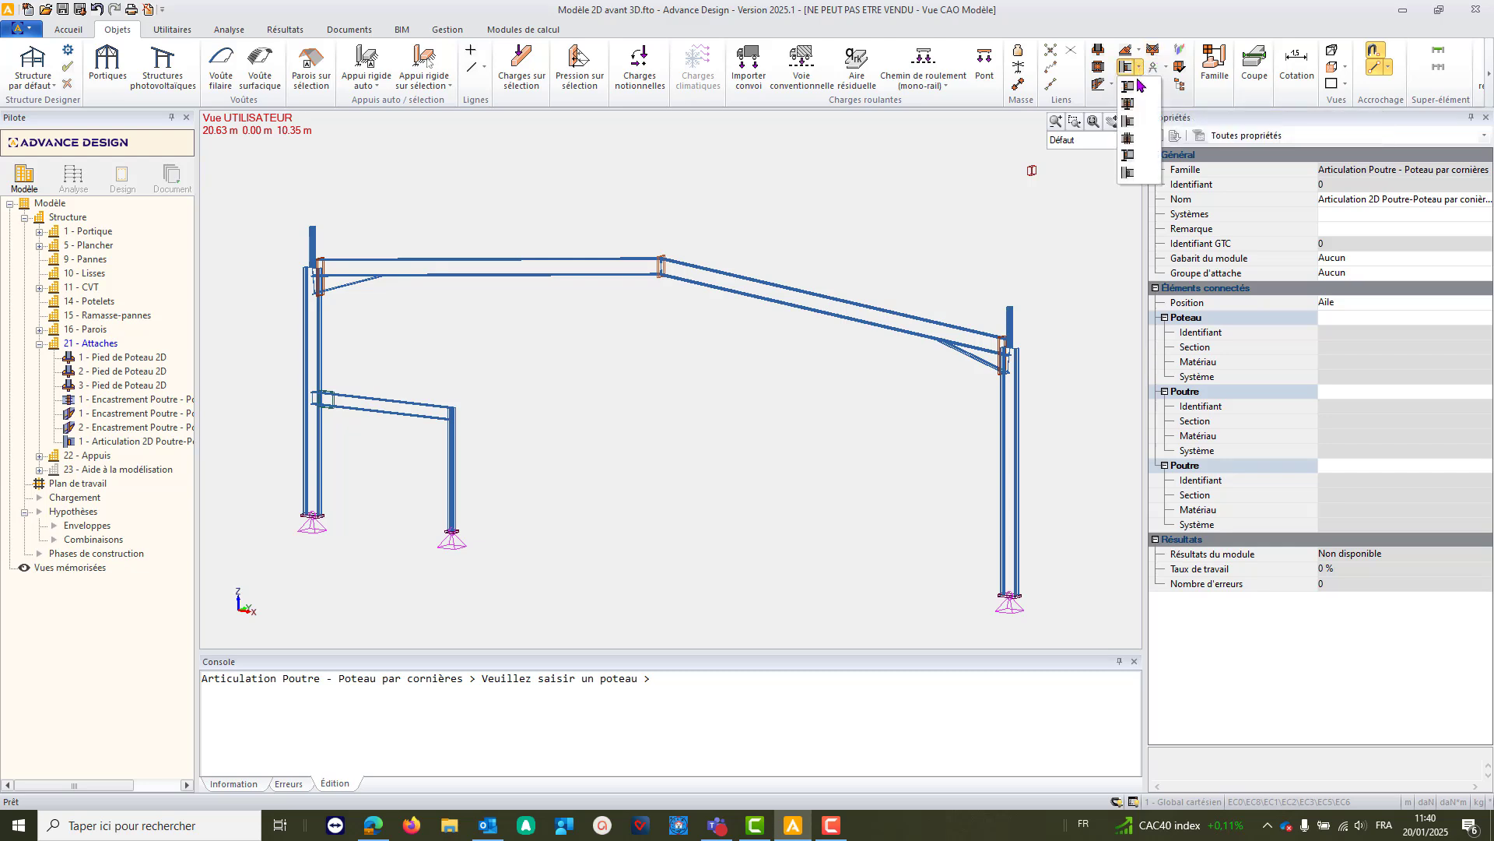
left_click(1127, 173)
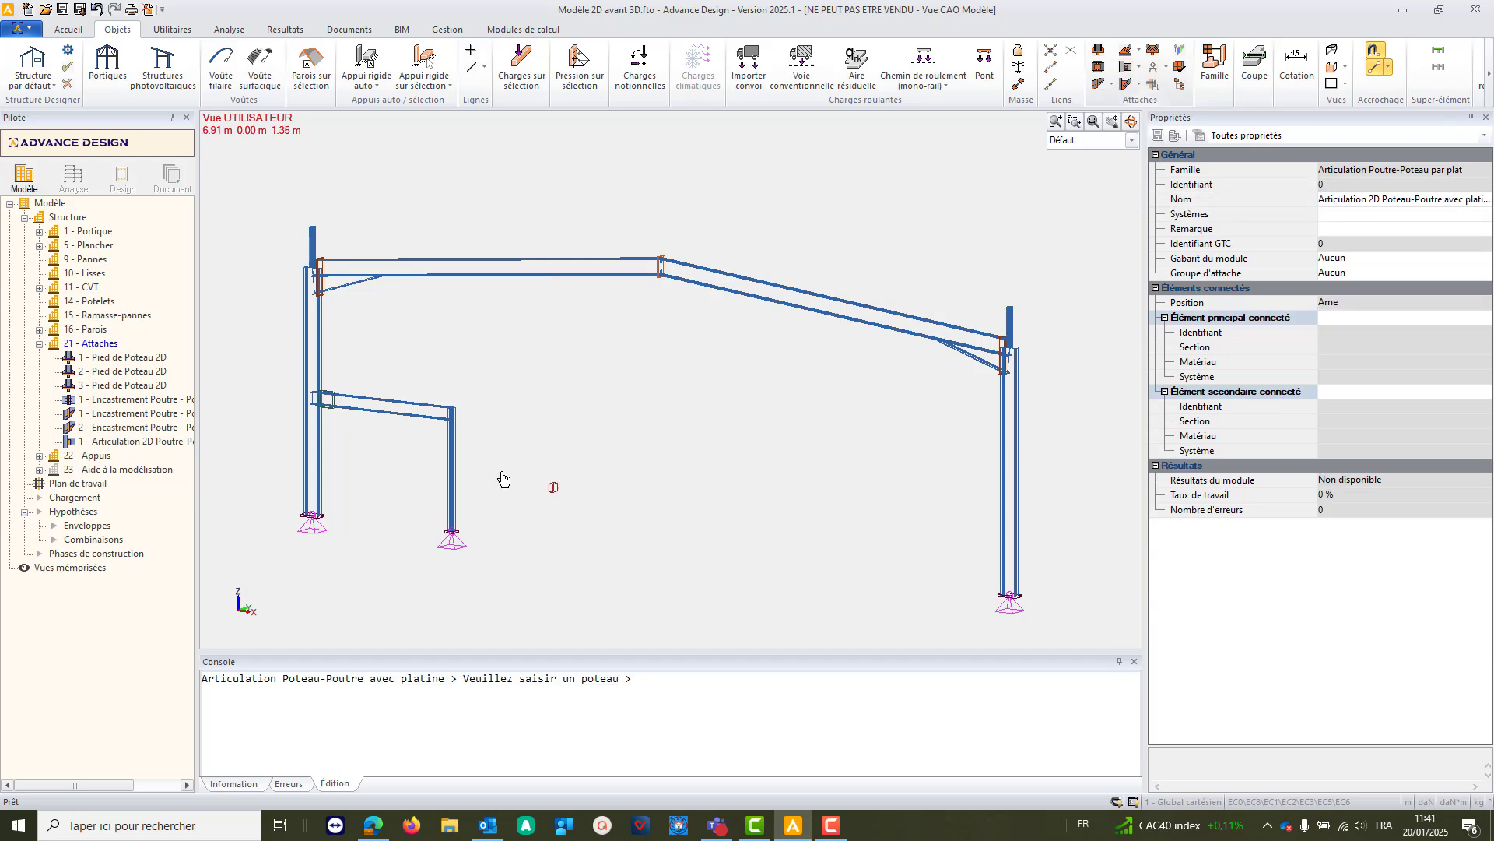
left_click(449, 413)
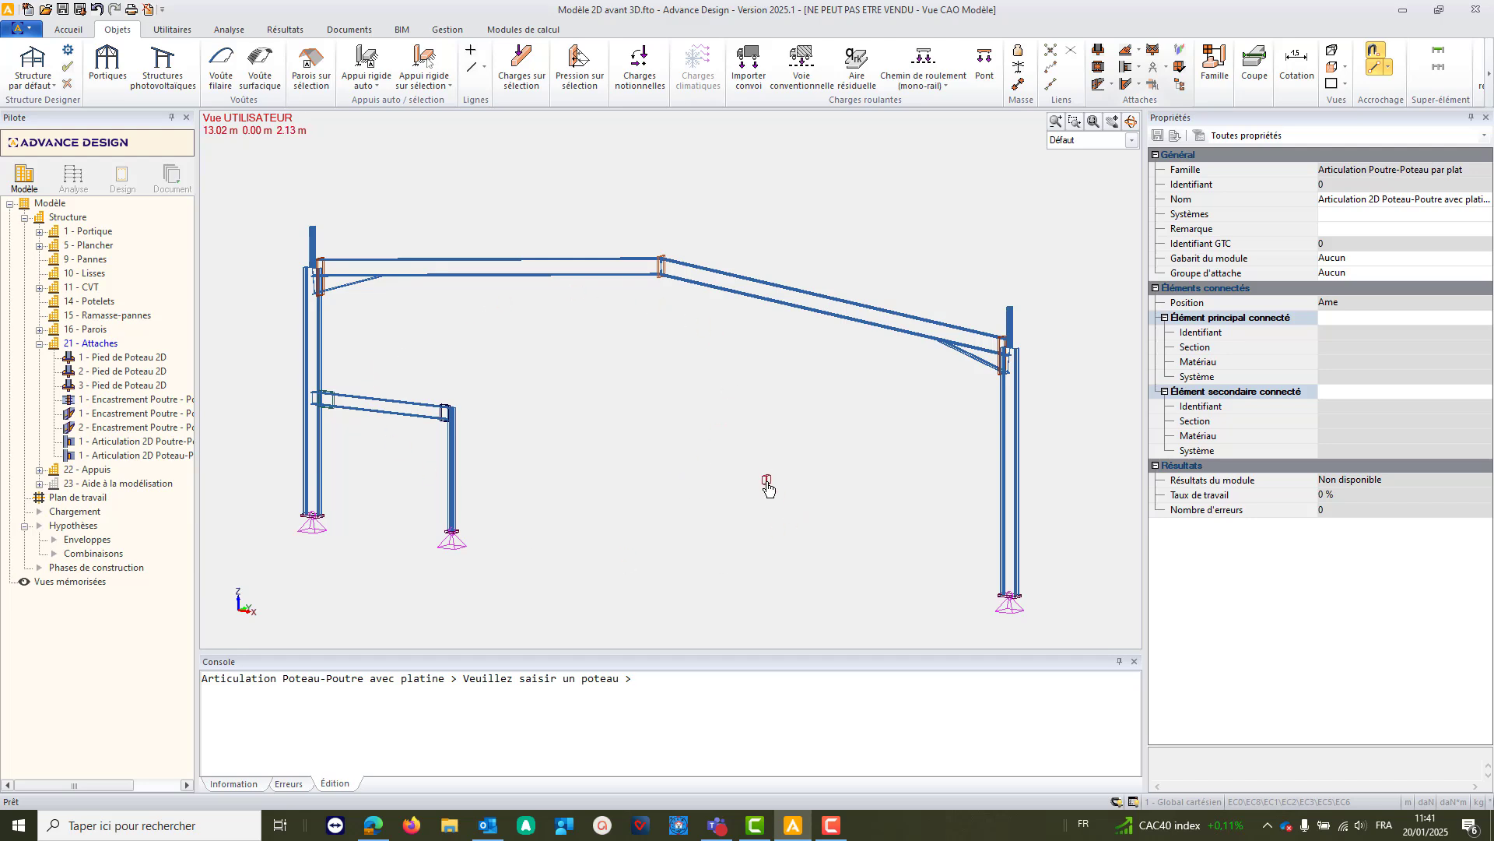
key("Escape")
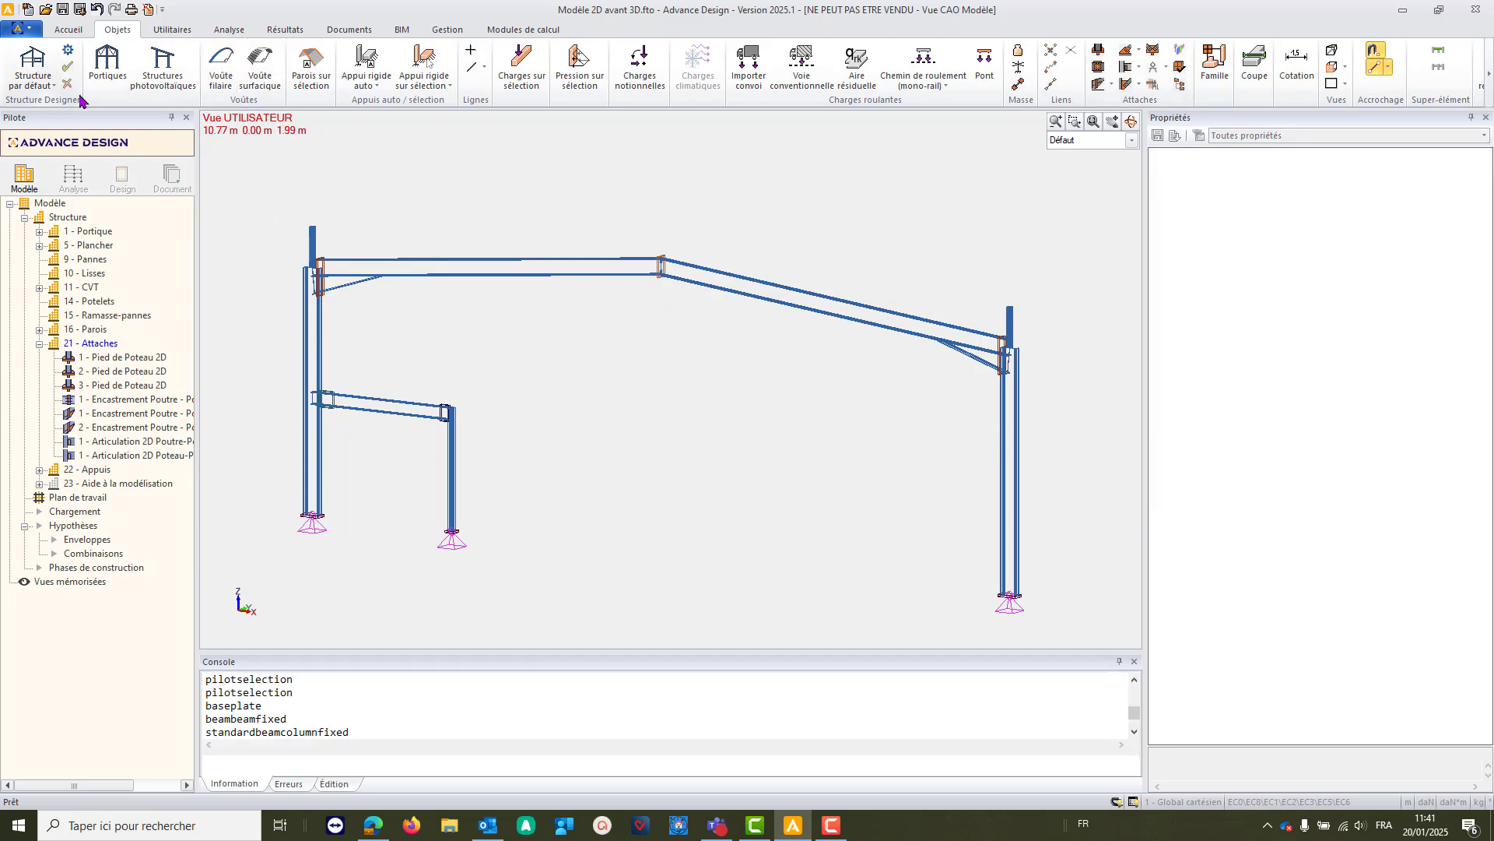
left_click(63, 10)
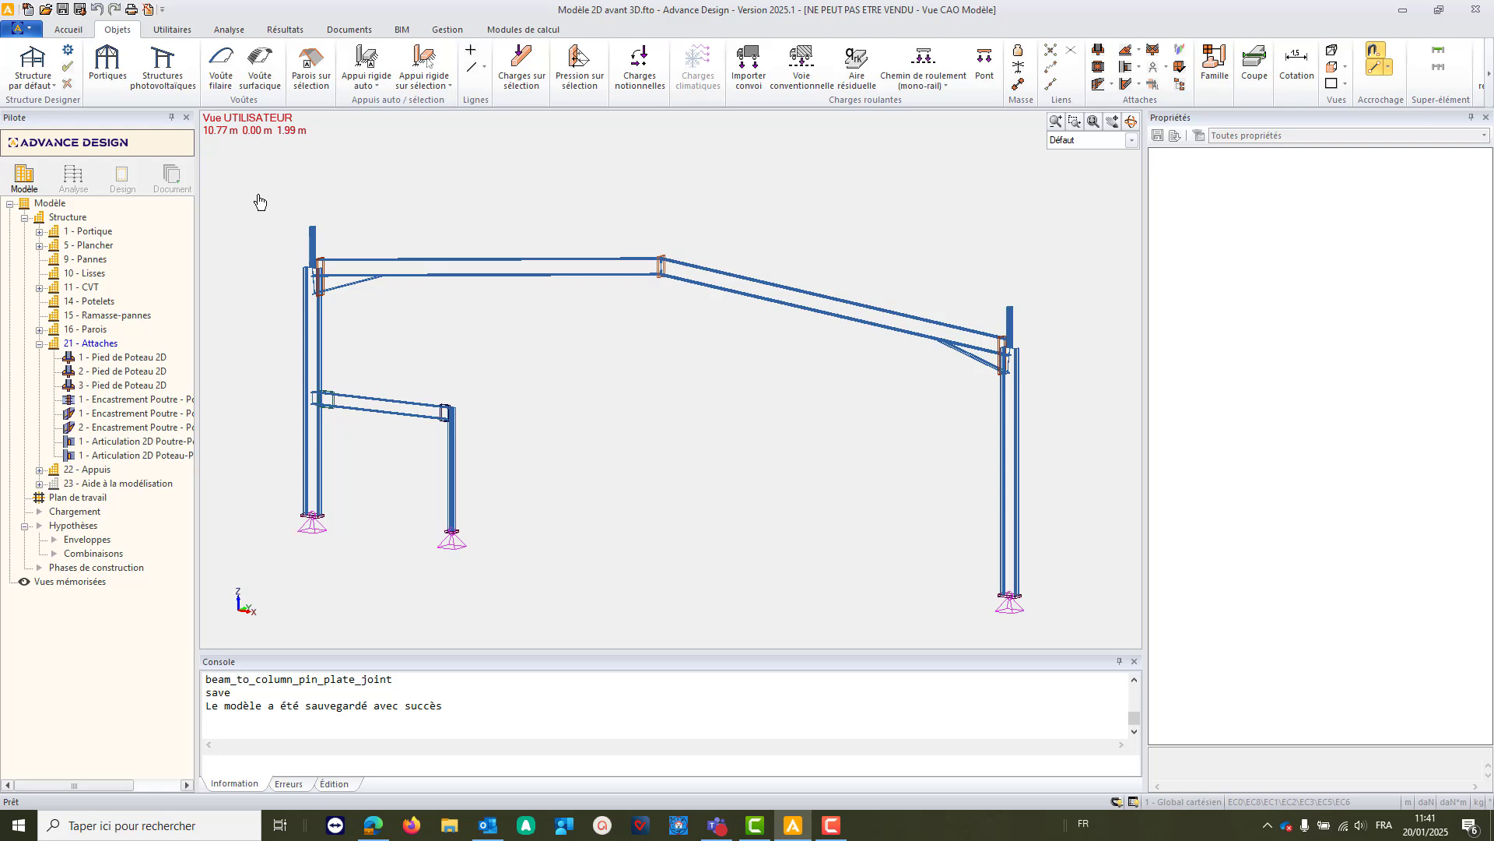
- Select the whole frame with its connections and copy it 5 times by translation along vector 0, 6, 0
left_click_drag(259, 202, 1070, 643)
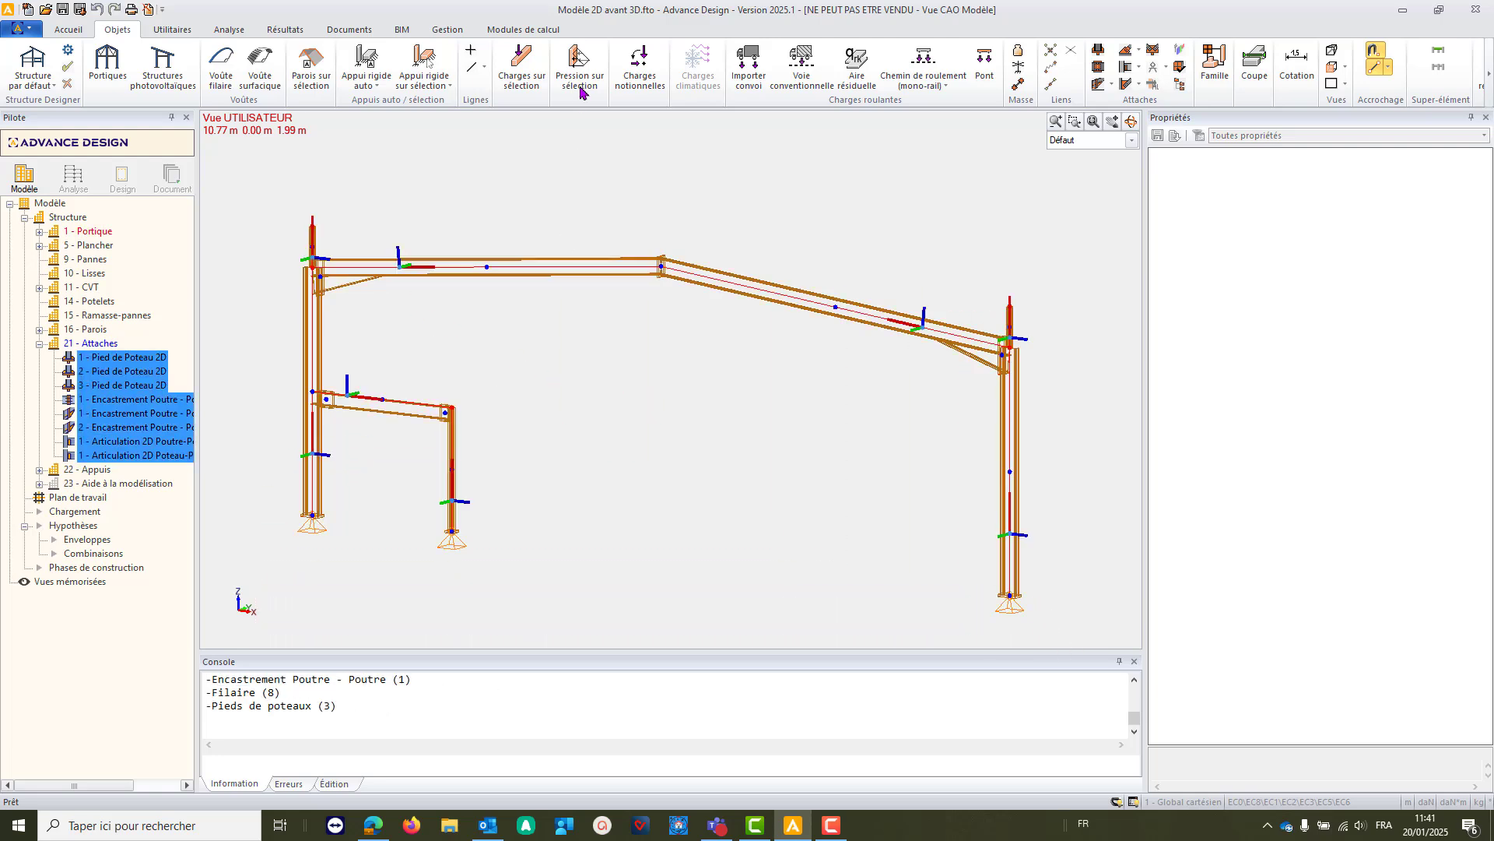
left_click(68, 32)
left_click(626, 68)
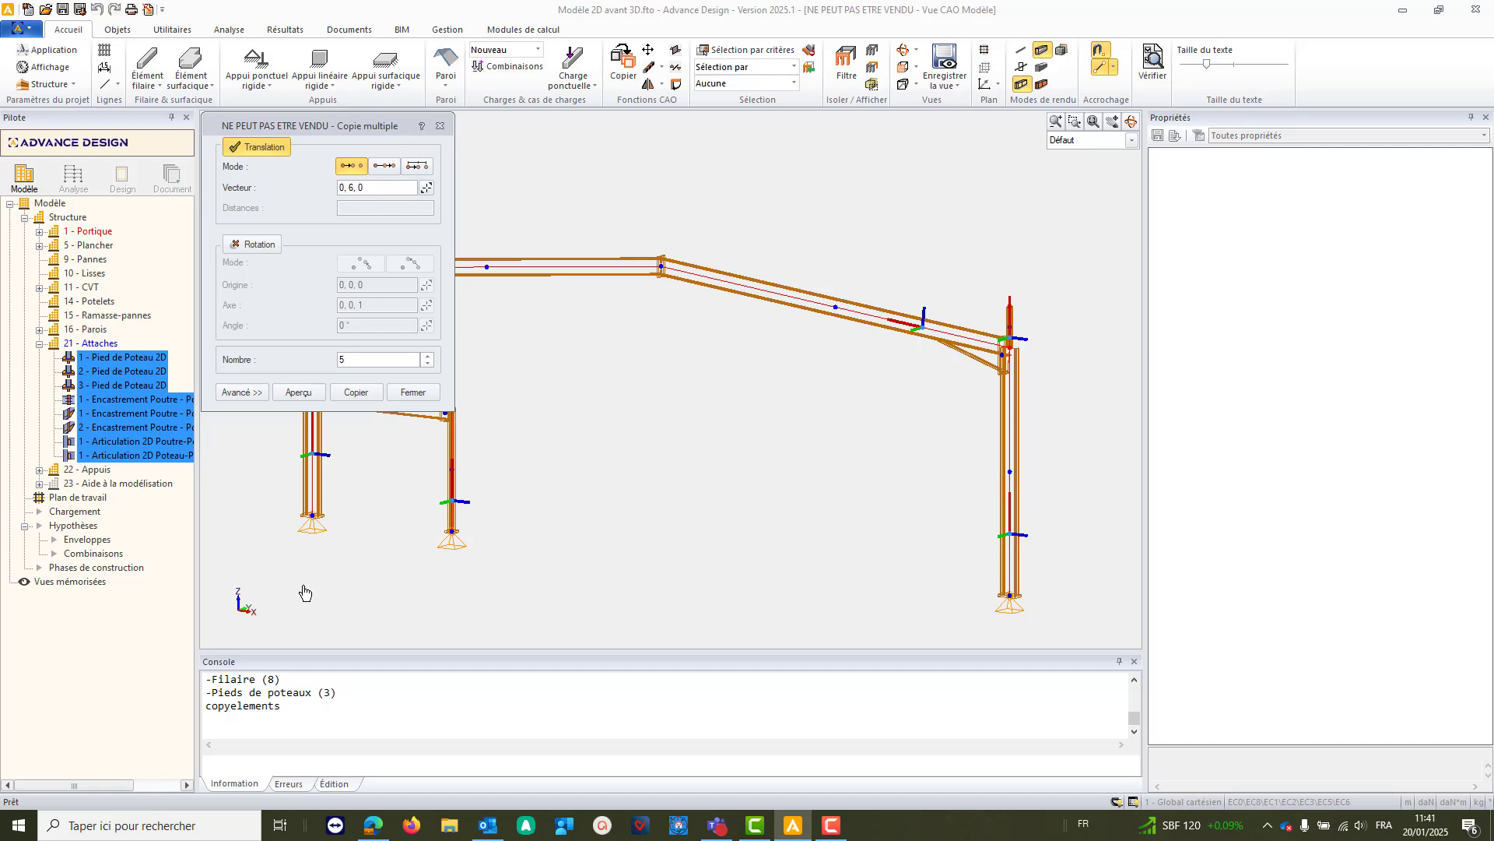
left_click(282, 395)
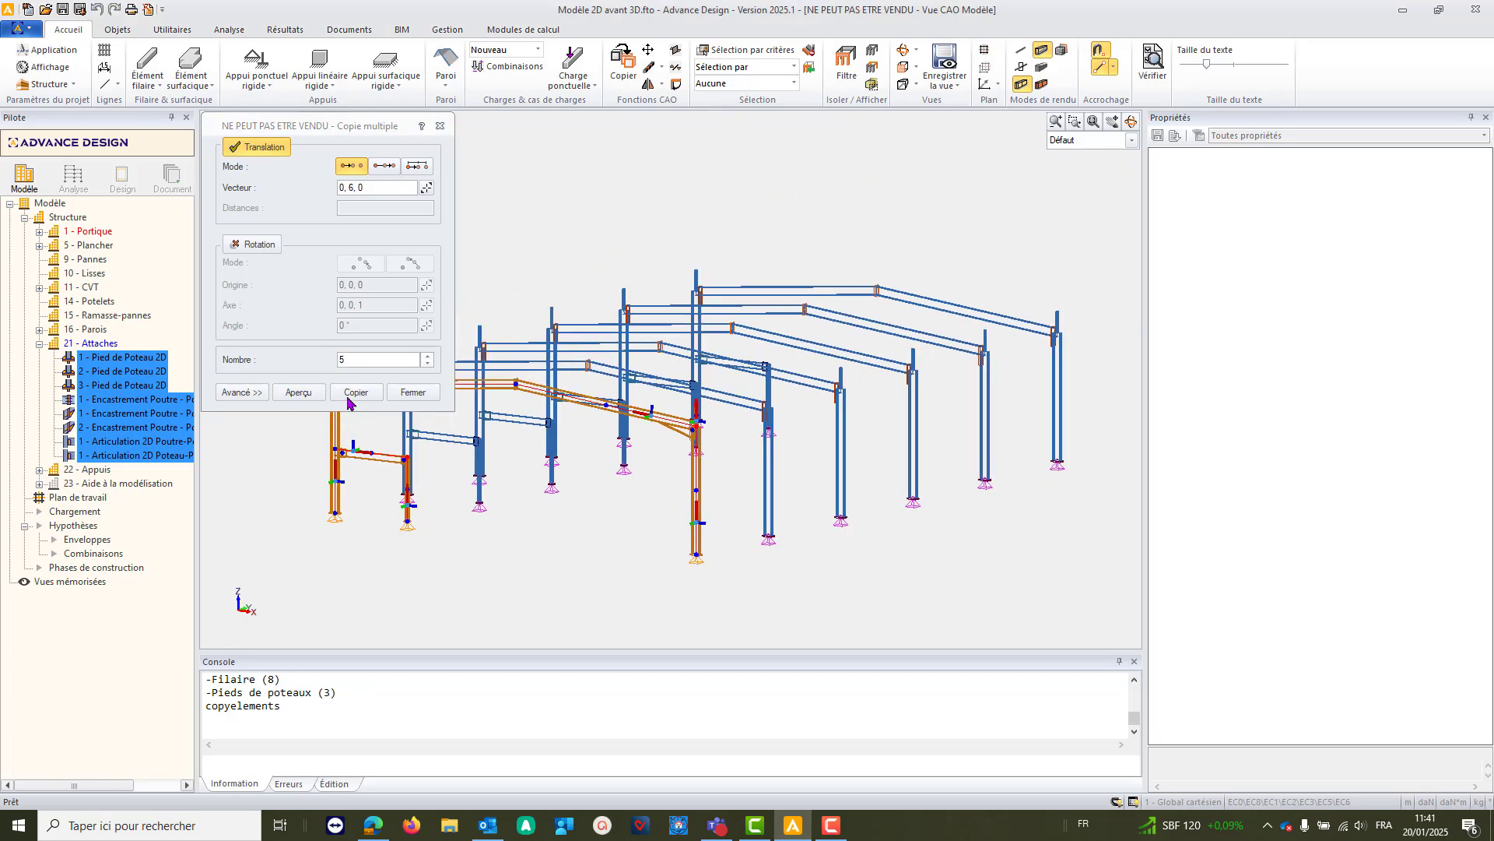
left_click(350, 396)
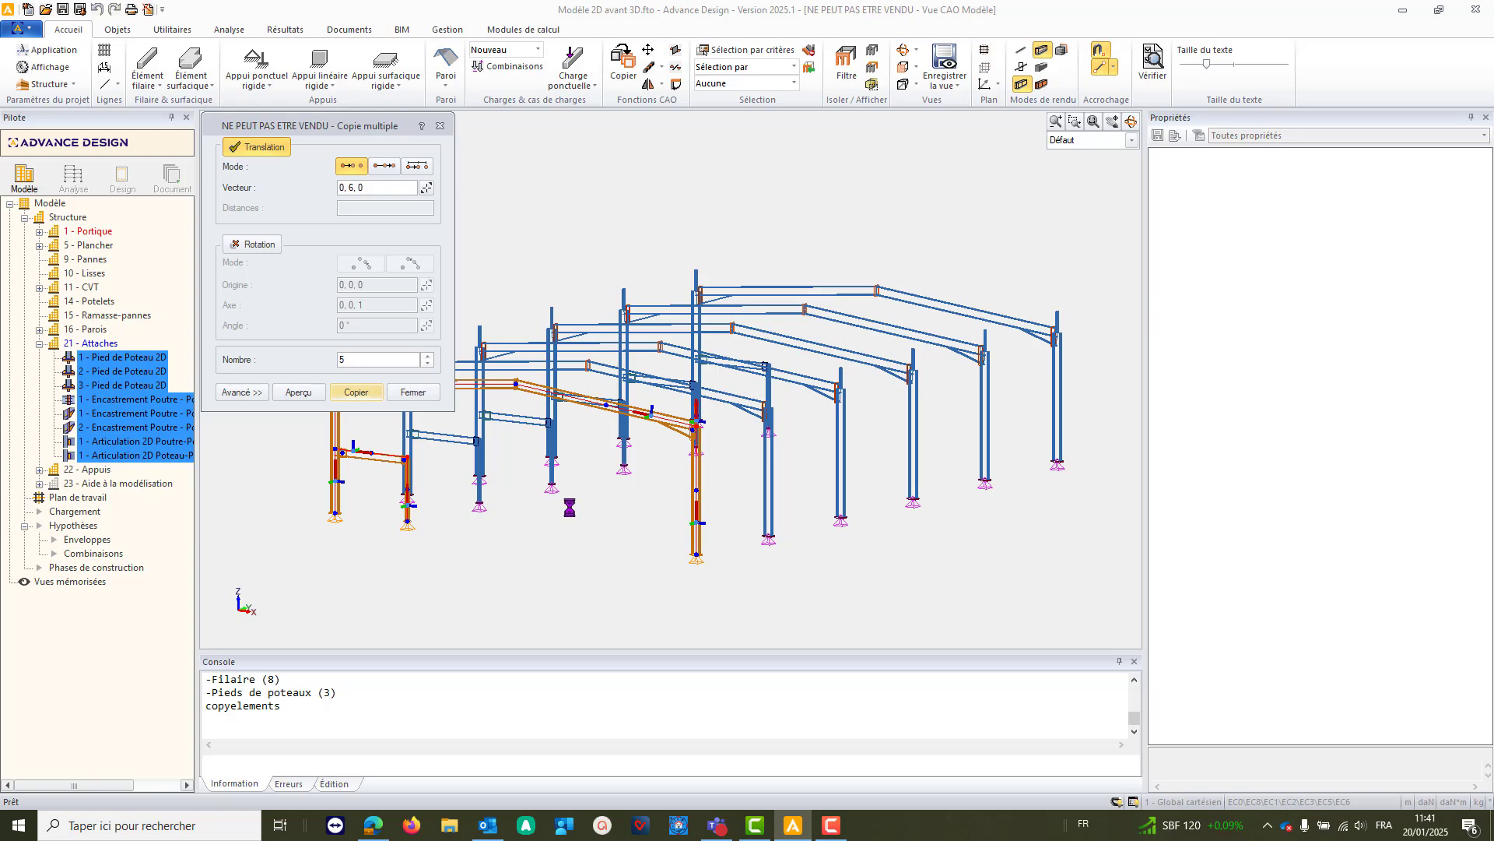
left_click(423, 396)
key("Escape")
- Examine the copied frames in 3D and the connections listed in the Attaches system
scroll(847, 364, "up", 3)
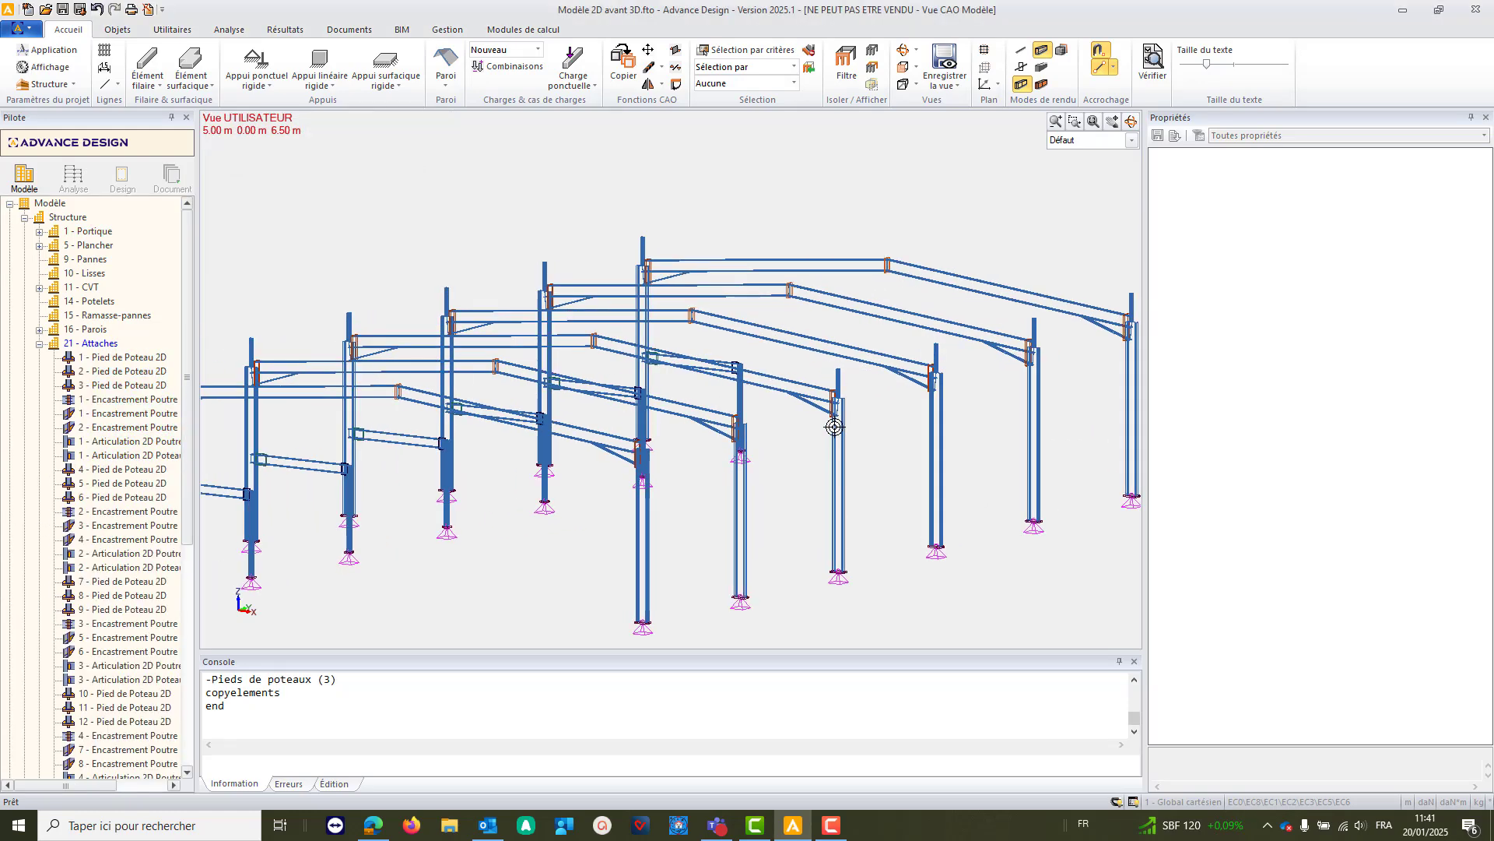
scroll(812, 429, "down", 3)
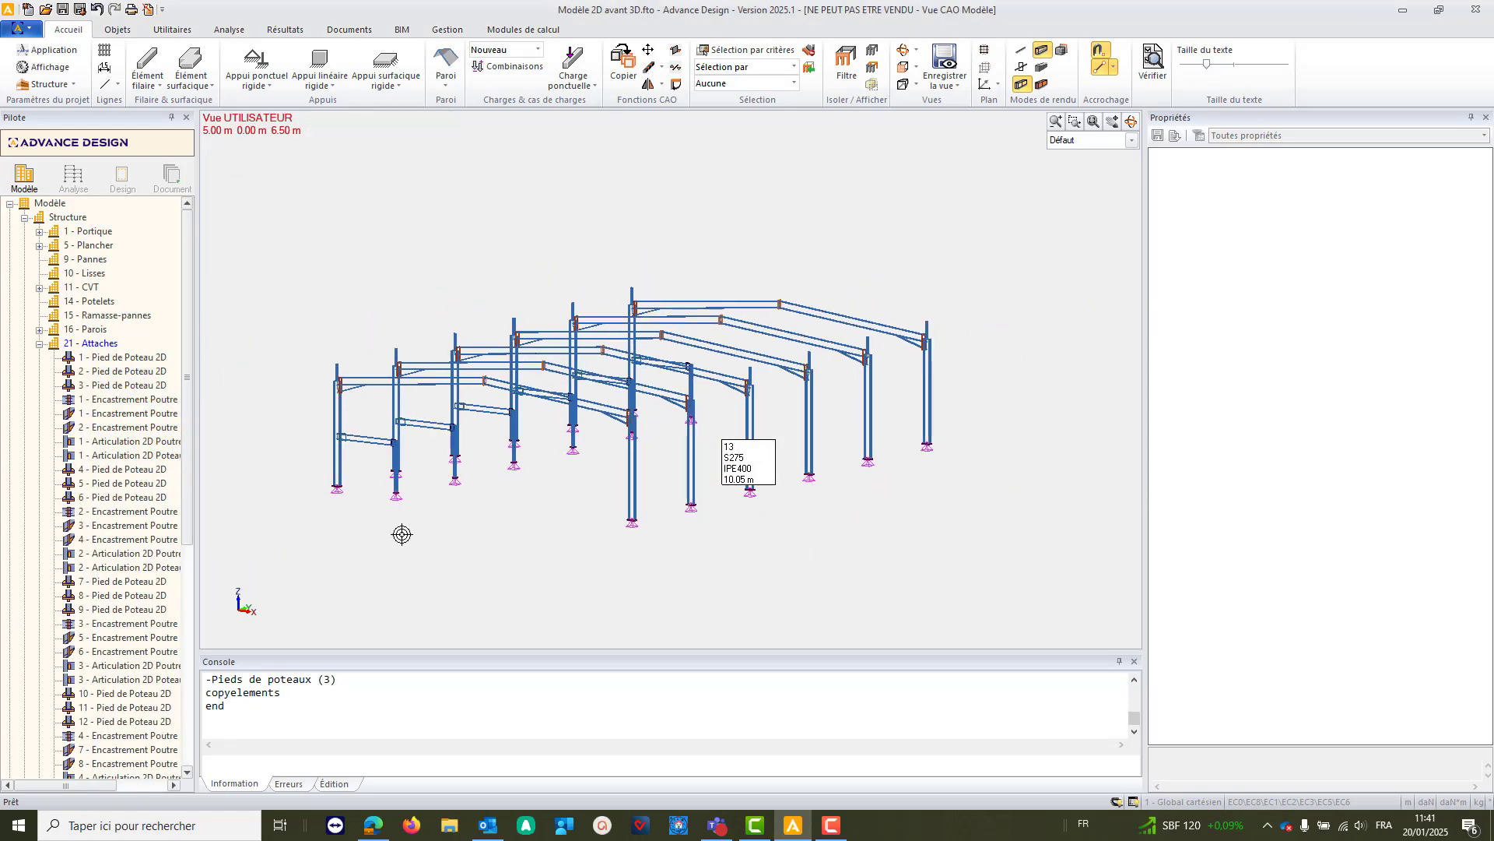
left_click(42, 345)
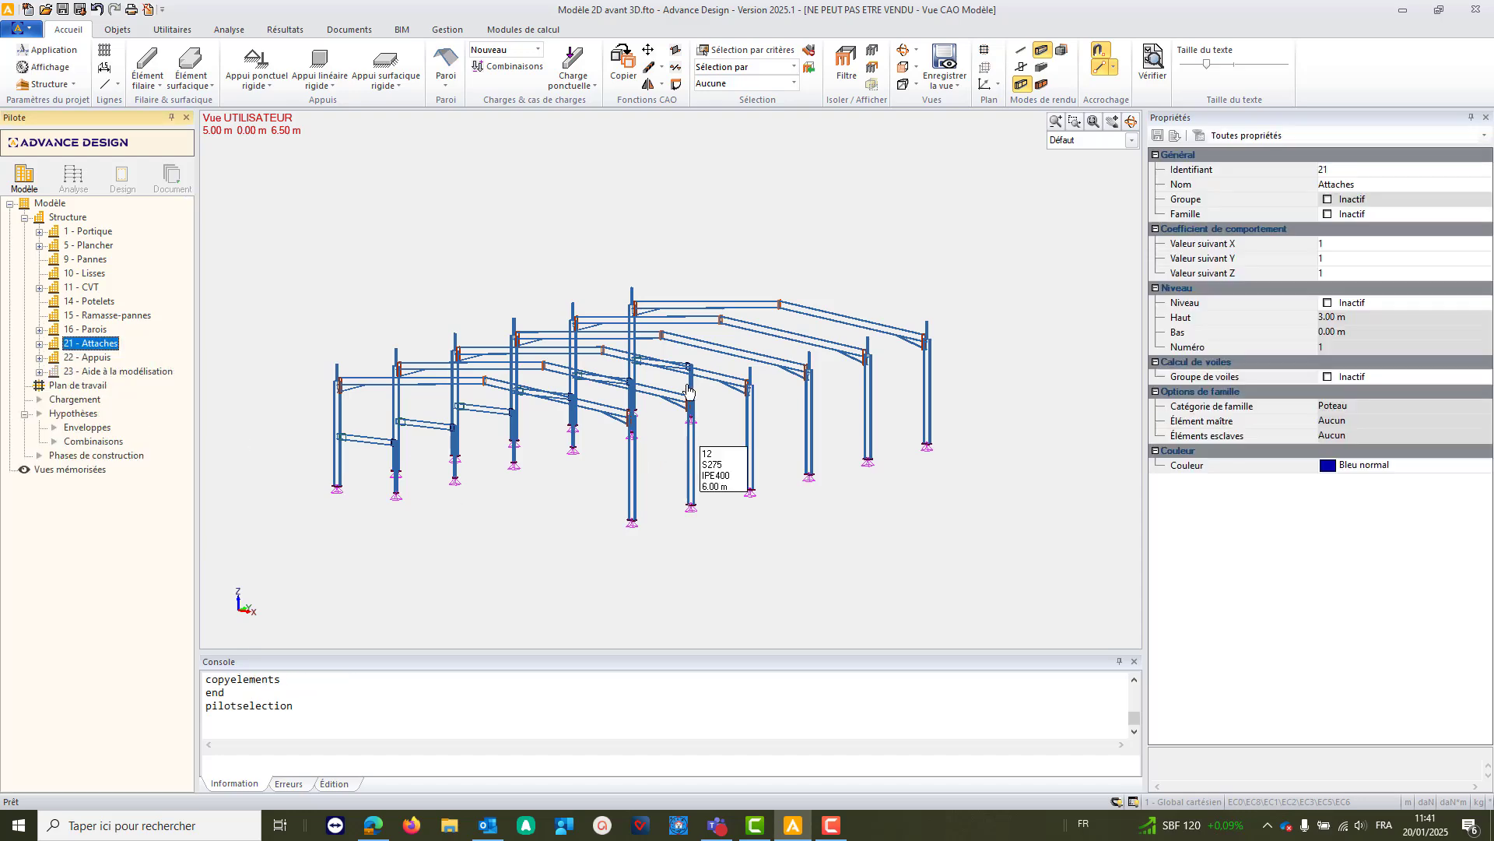
left_click(40, 343)
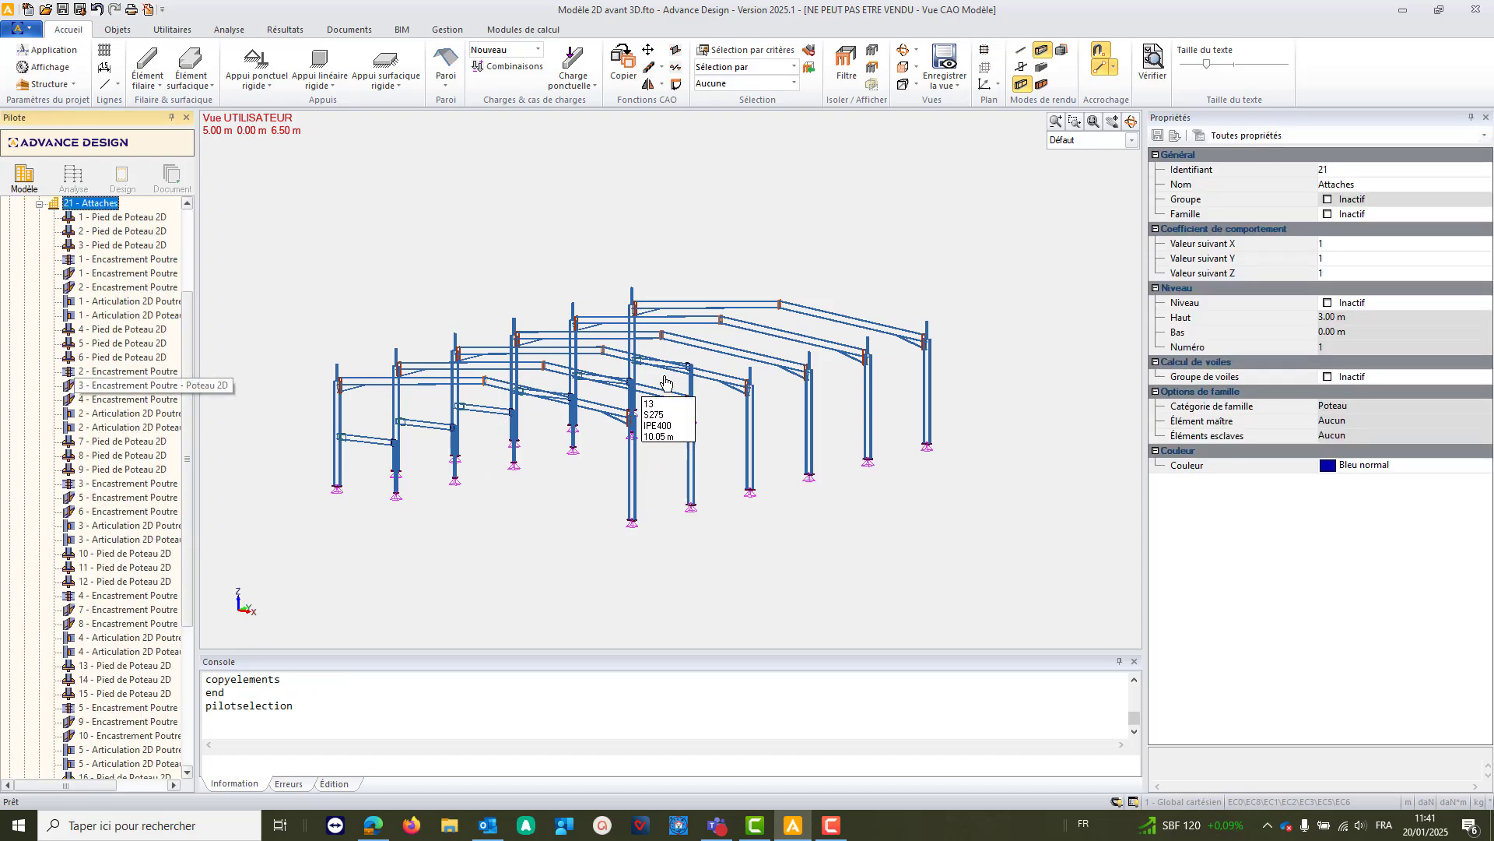
scroll(581, 436, "up", 2)
scroll(580, 436, "down", 3)
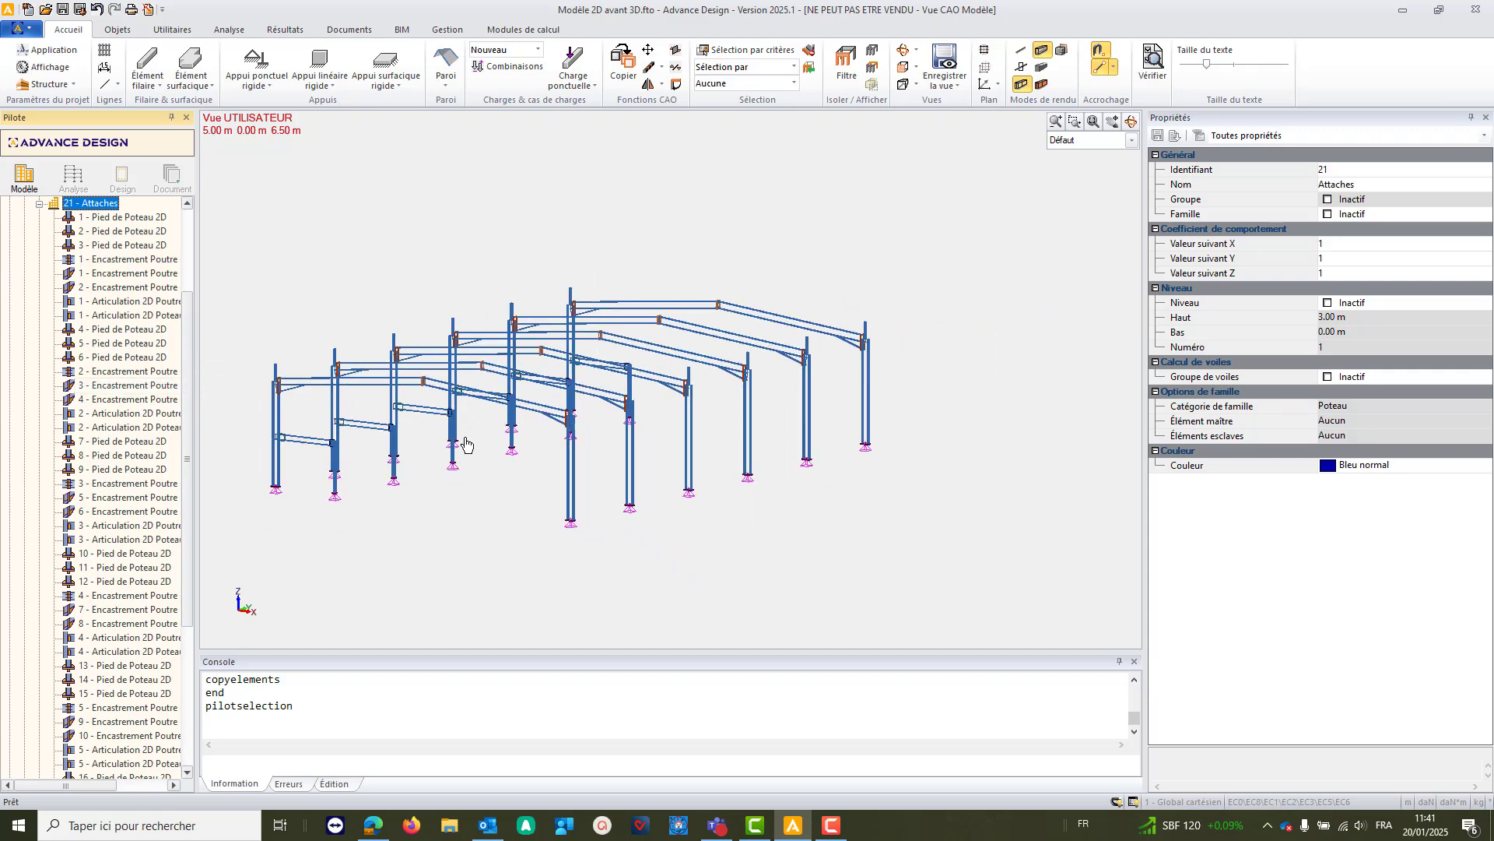
- Select all the connections in the Attaches system and group them automatically
scroll(284, 432, "up", 1)
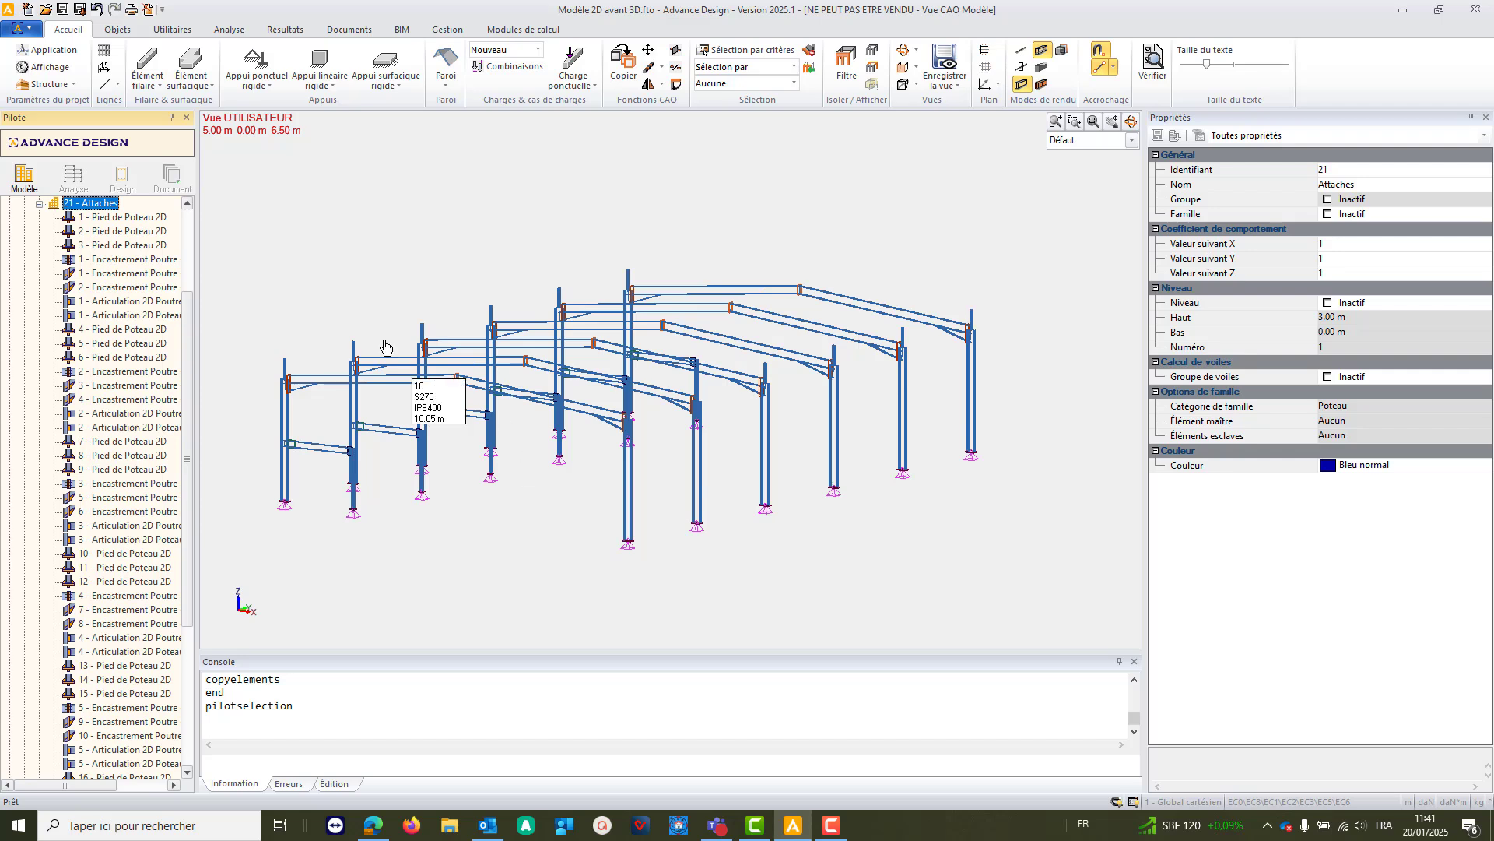
scroll(119, 226, "up", 2)
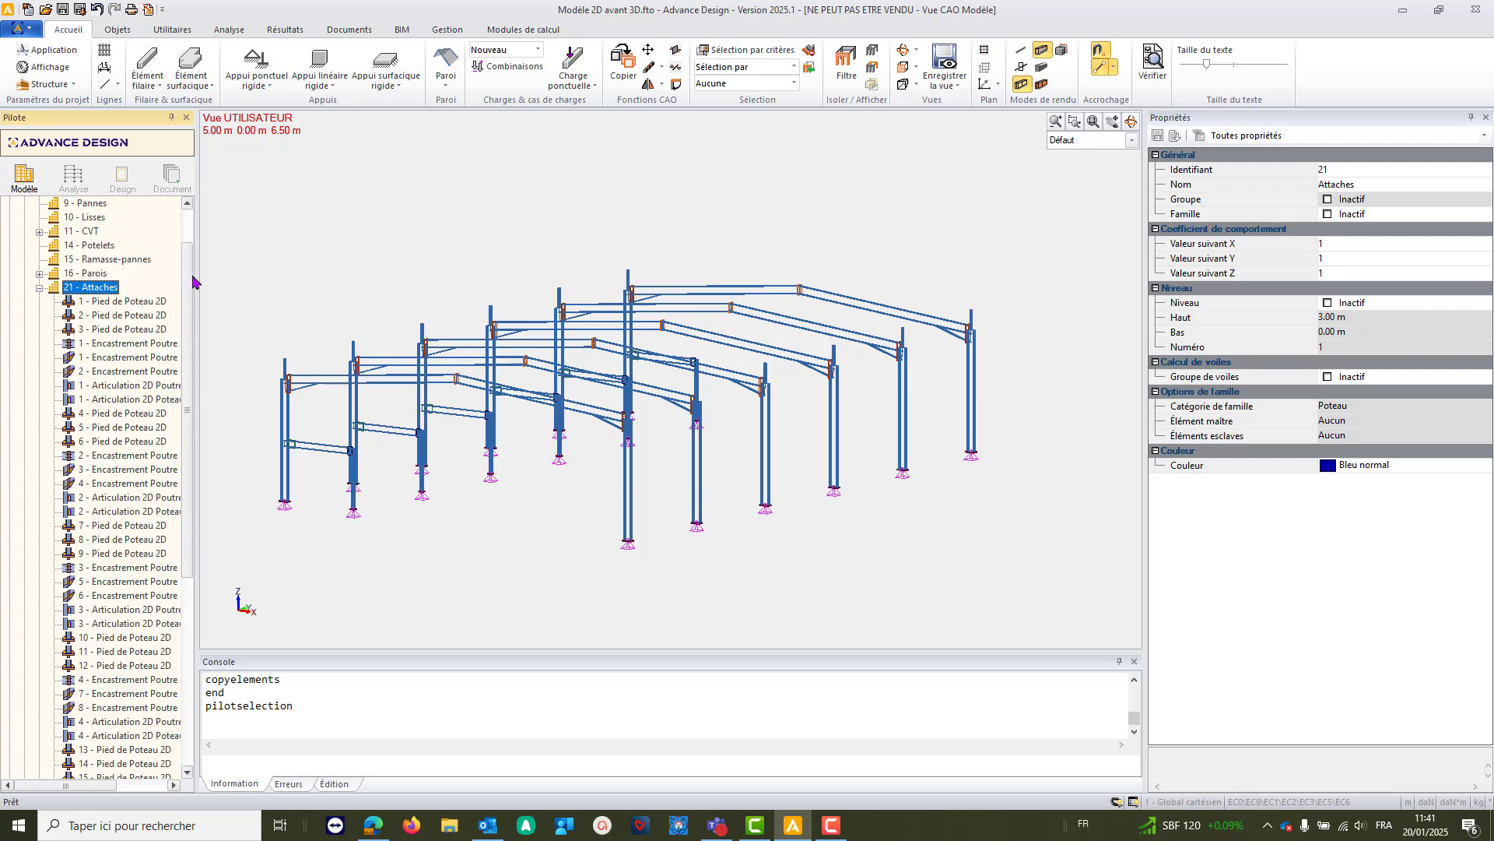
right_click(99, 291)
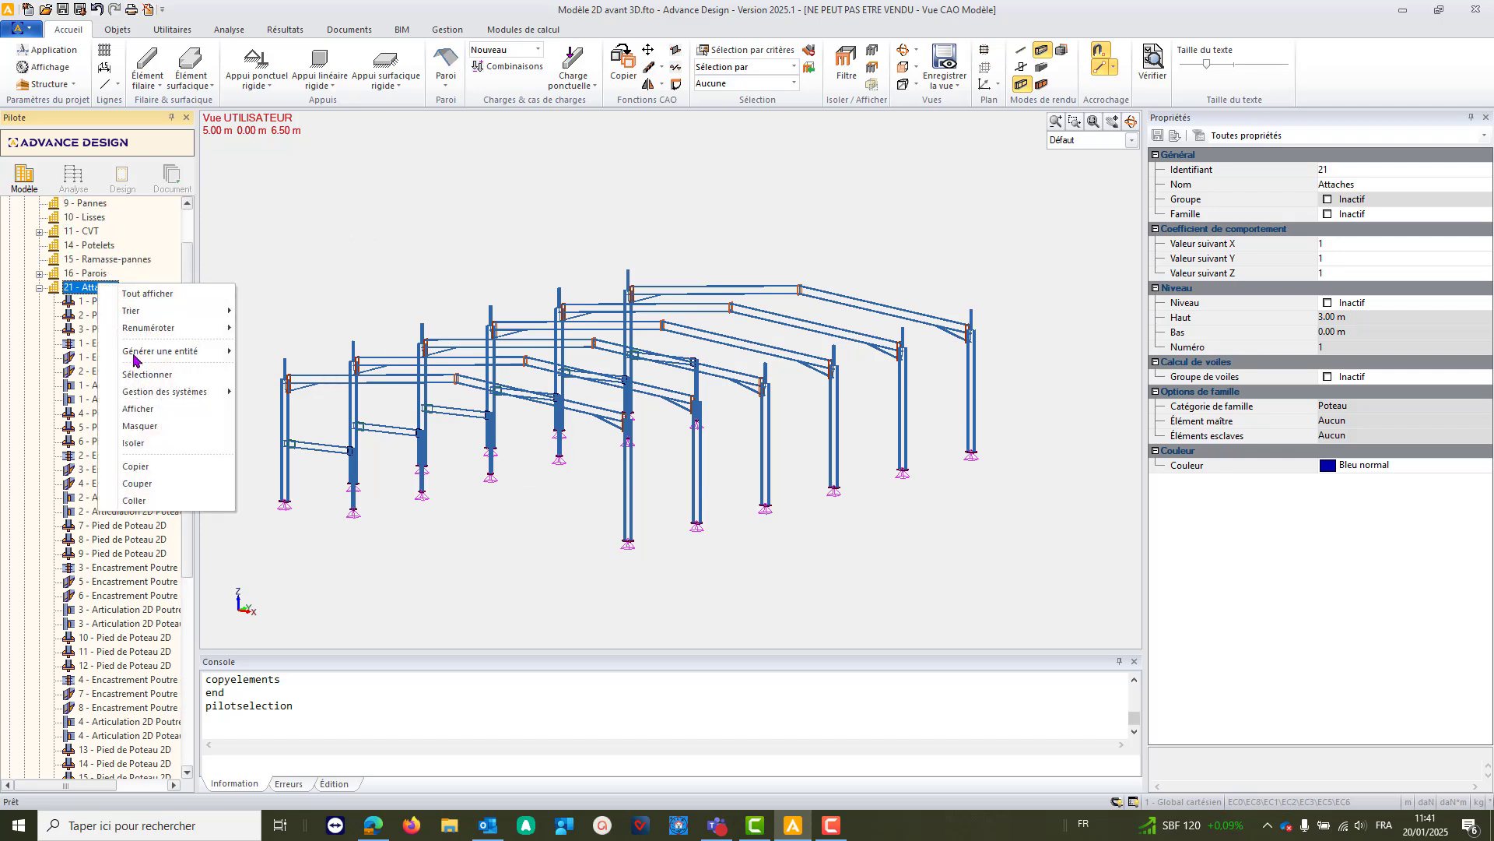
left_click(136, 375)
right_click(580, 207)
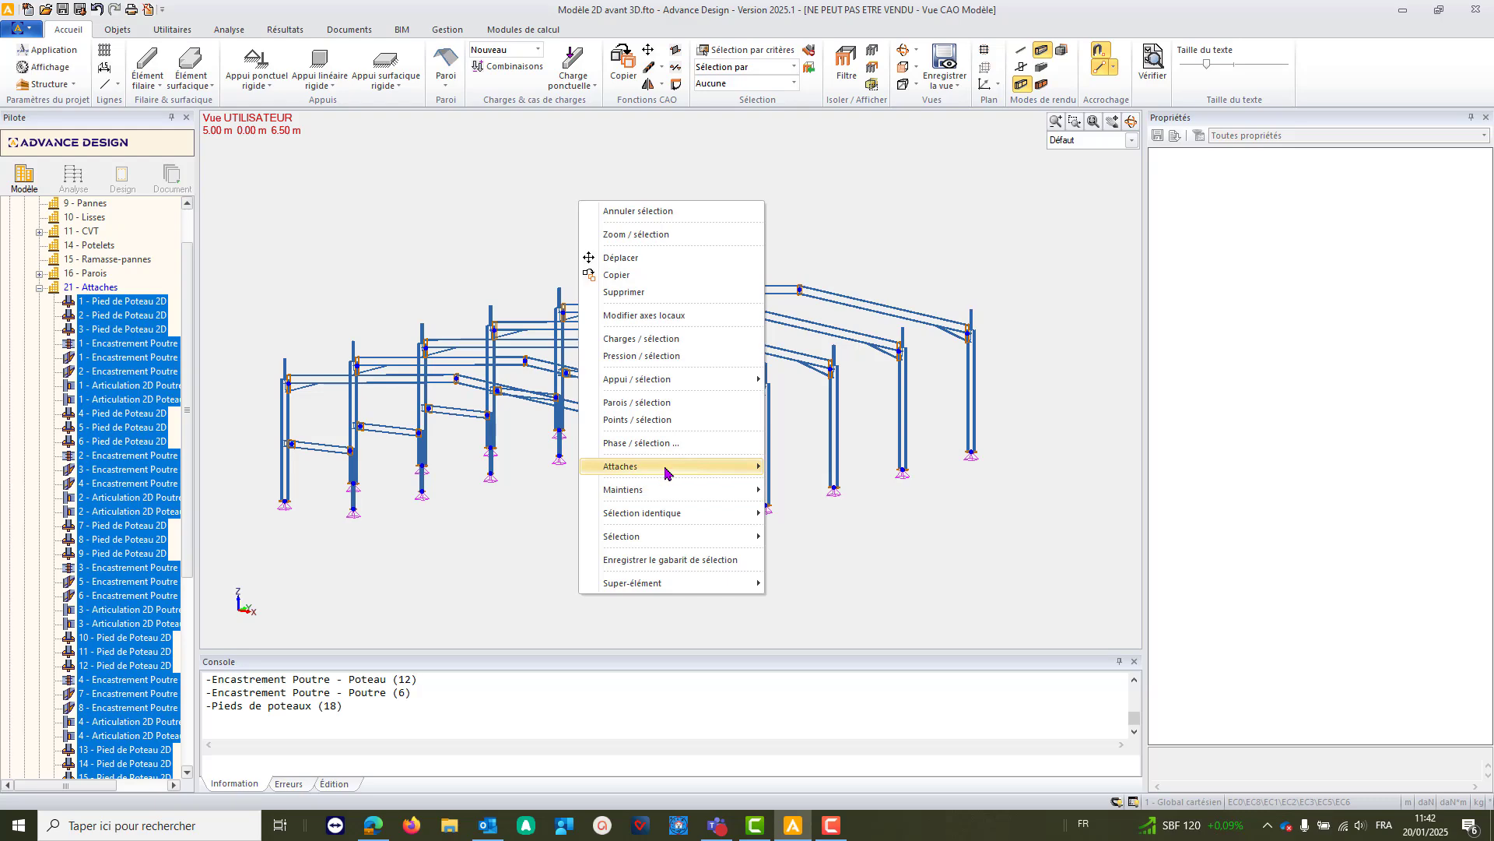
mouse_move(667, 467)
left_click(820, 490)
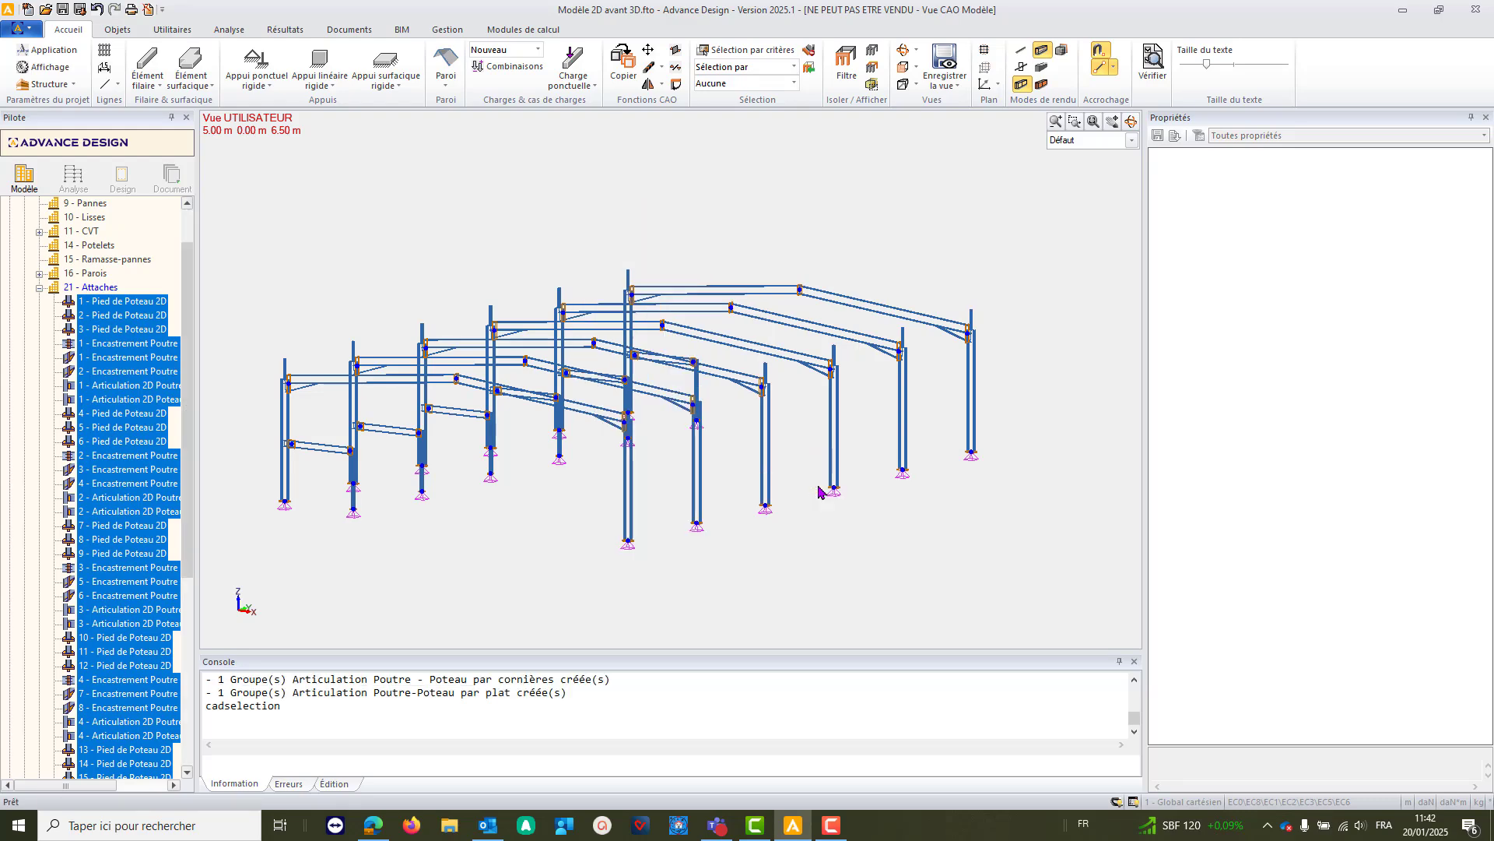
- Inspect the group assignments of the first column base and the first beam-to-column moment connection, and collapse the Attaches system
right_click(94, 302)
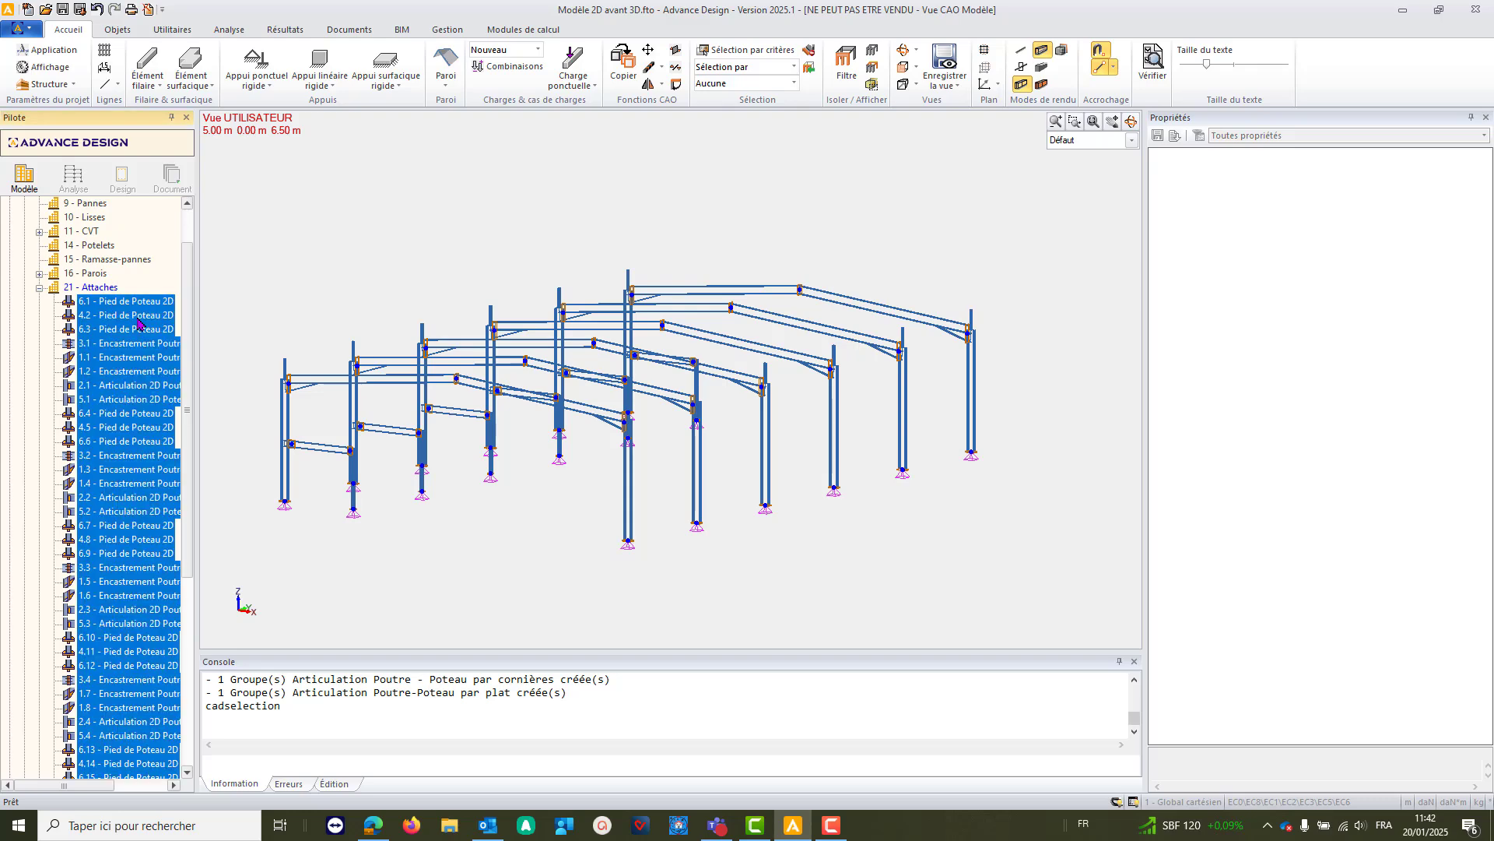
left_click(130, 305)
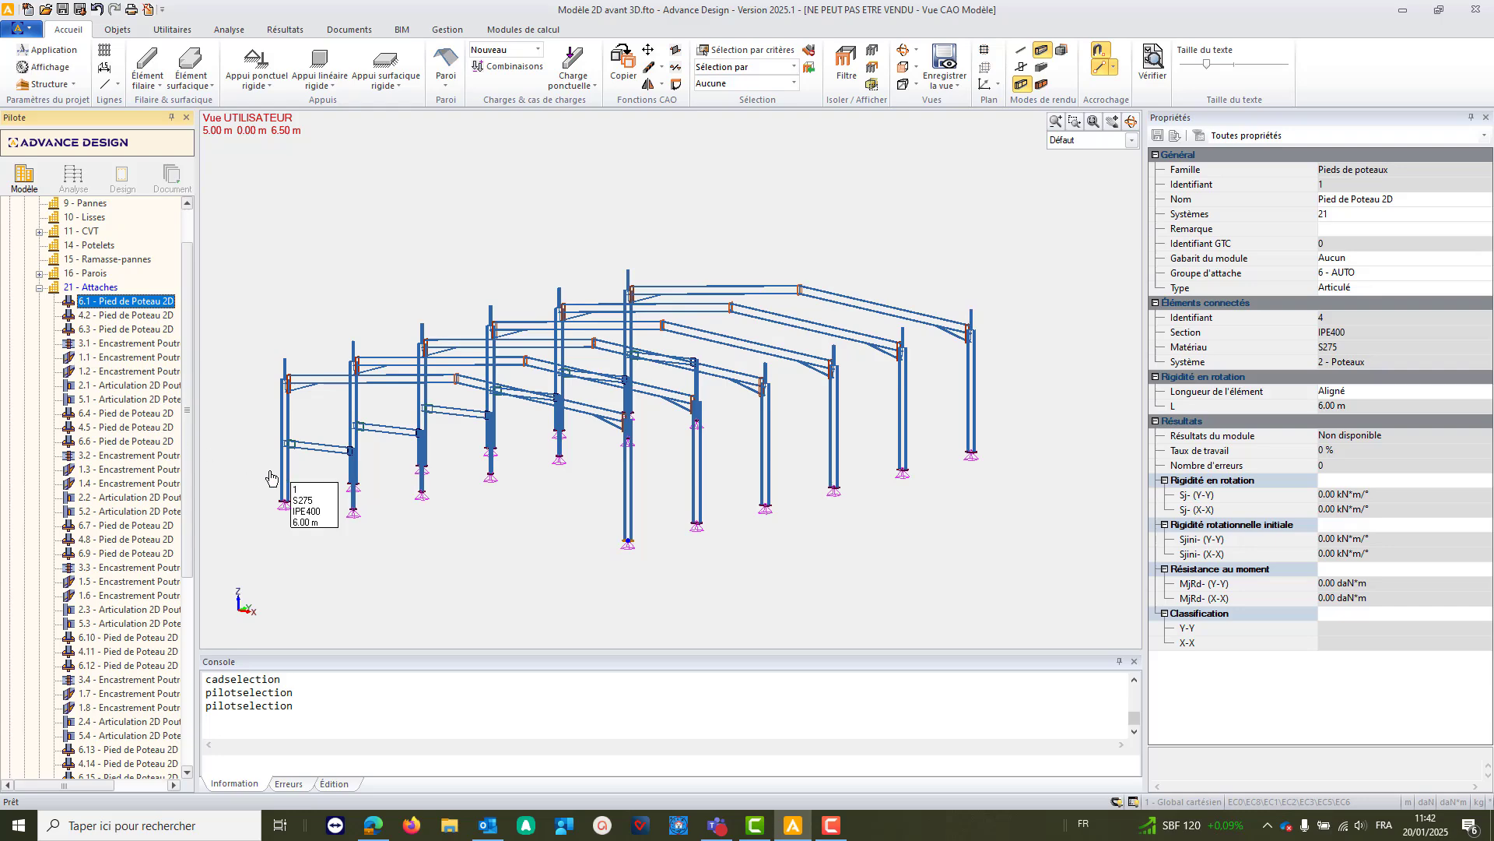
left_click(116, 358)
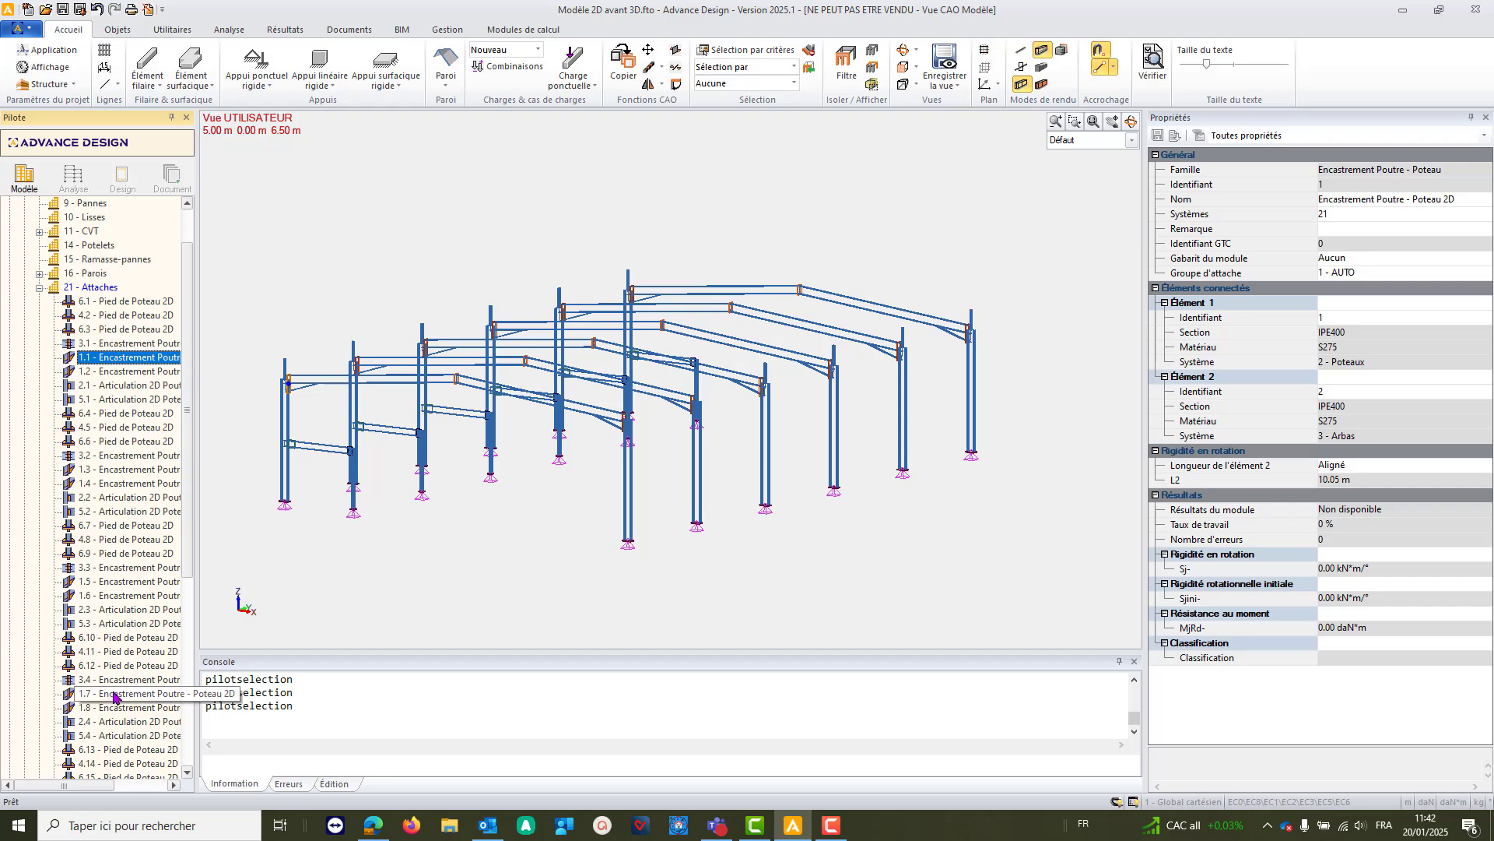
left_click(40, 288)
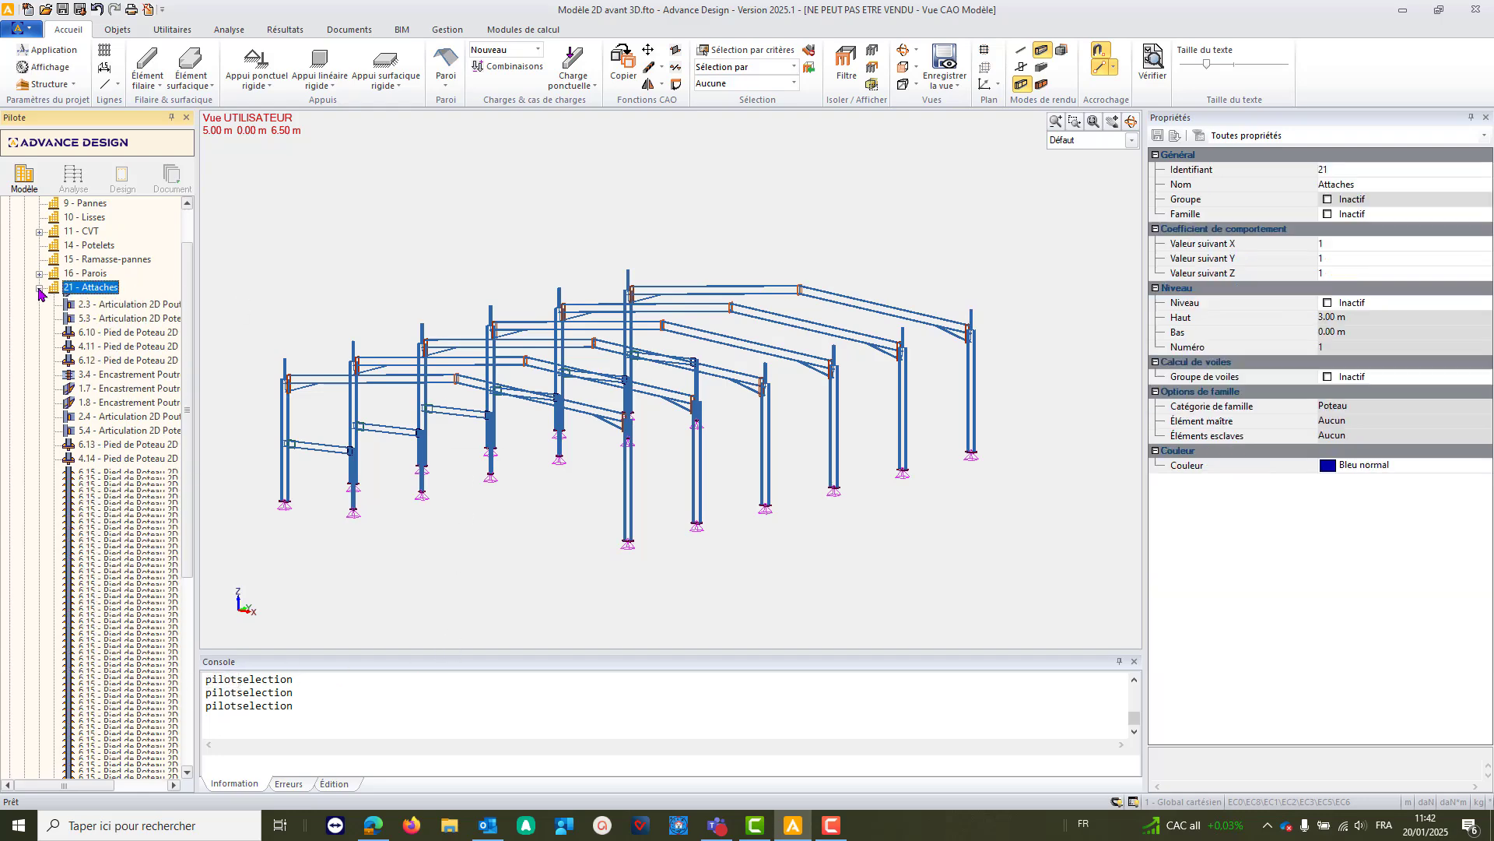
- Review the families, numbers and types of the connection groups in the group manager, and close it
left_click(125, 29)
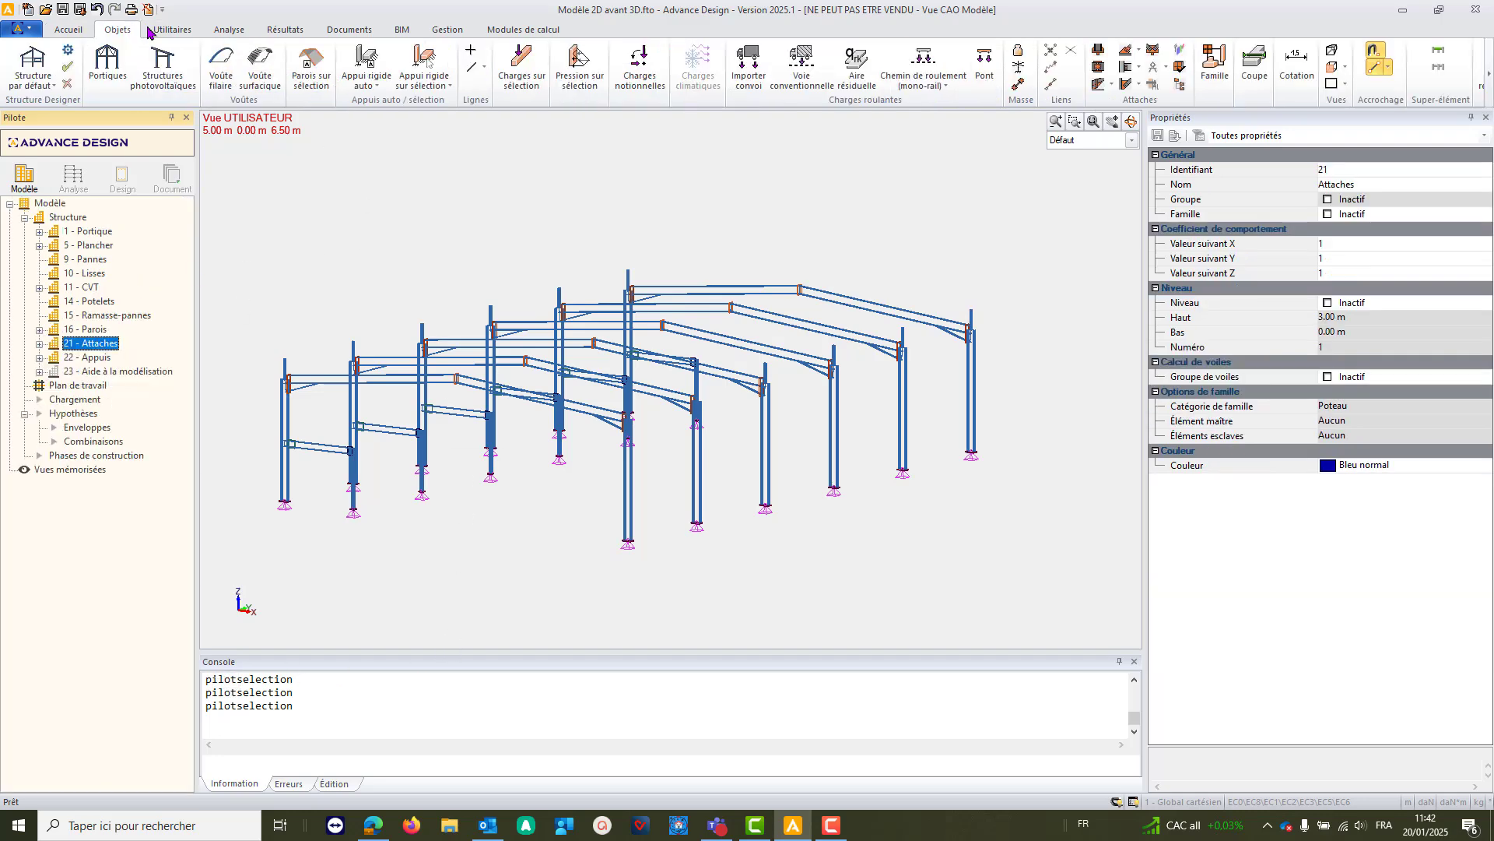
left_click(1180, 68)
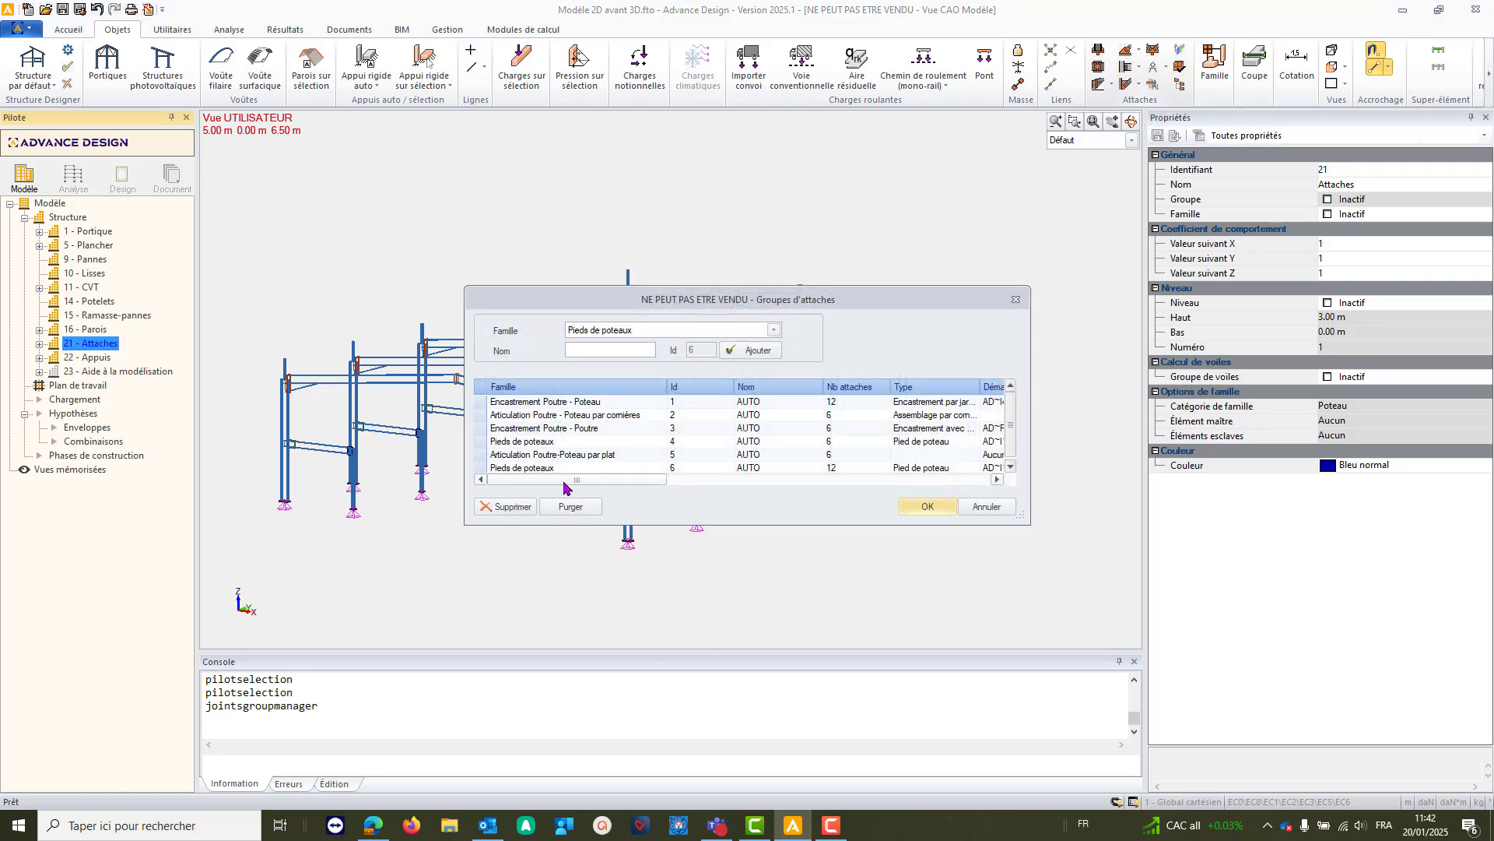
key("ctrl+shift+d")
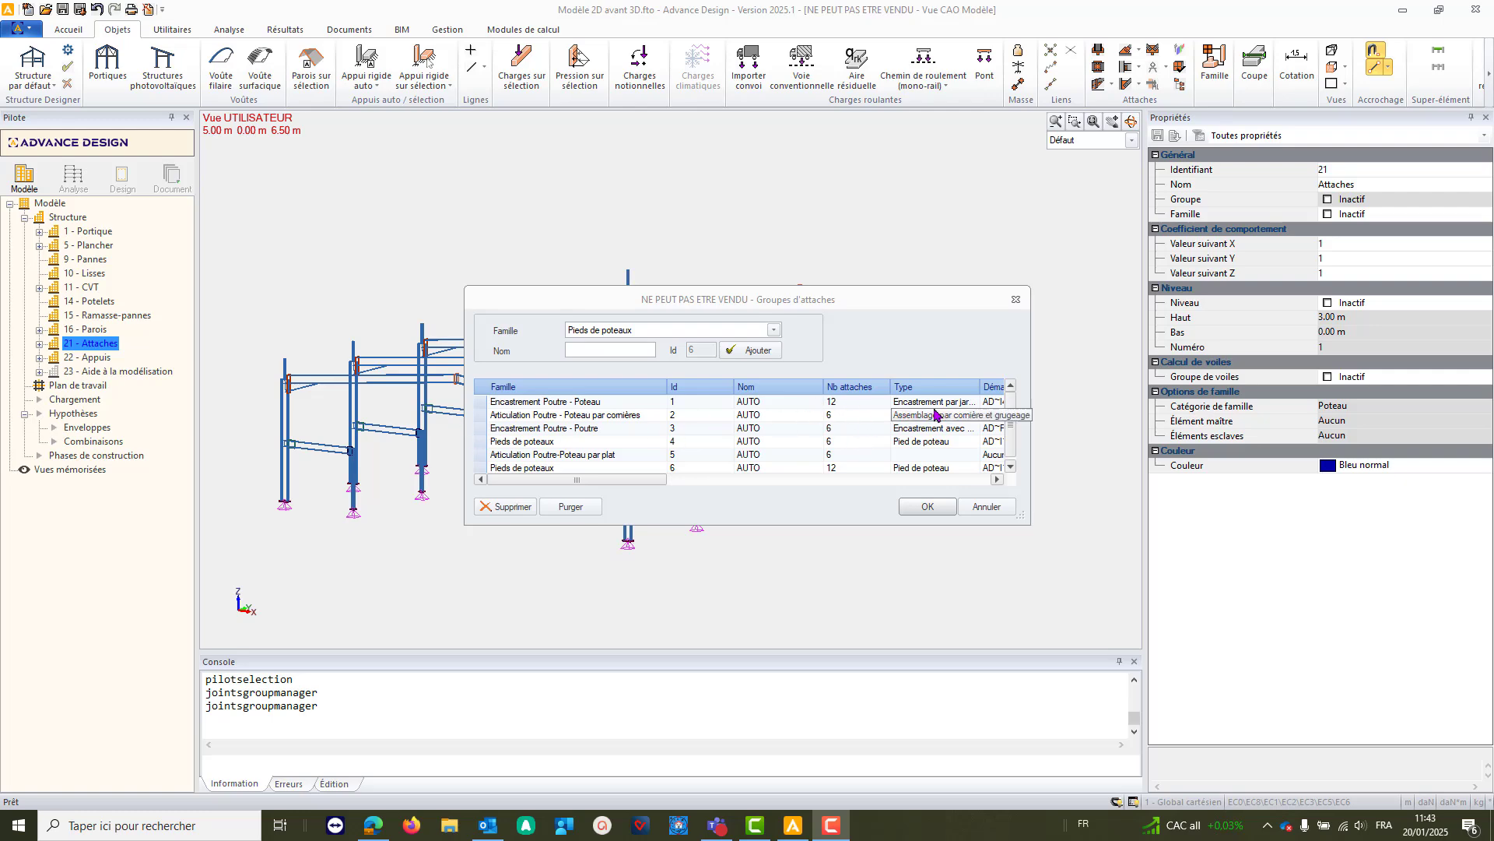
left_click(1016, 299)
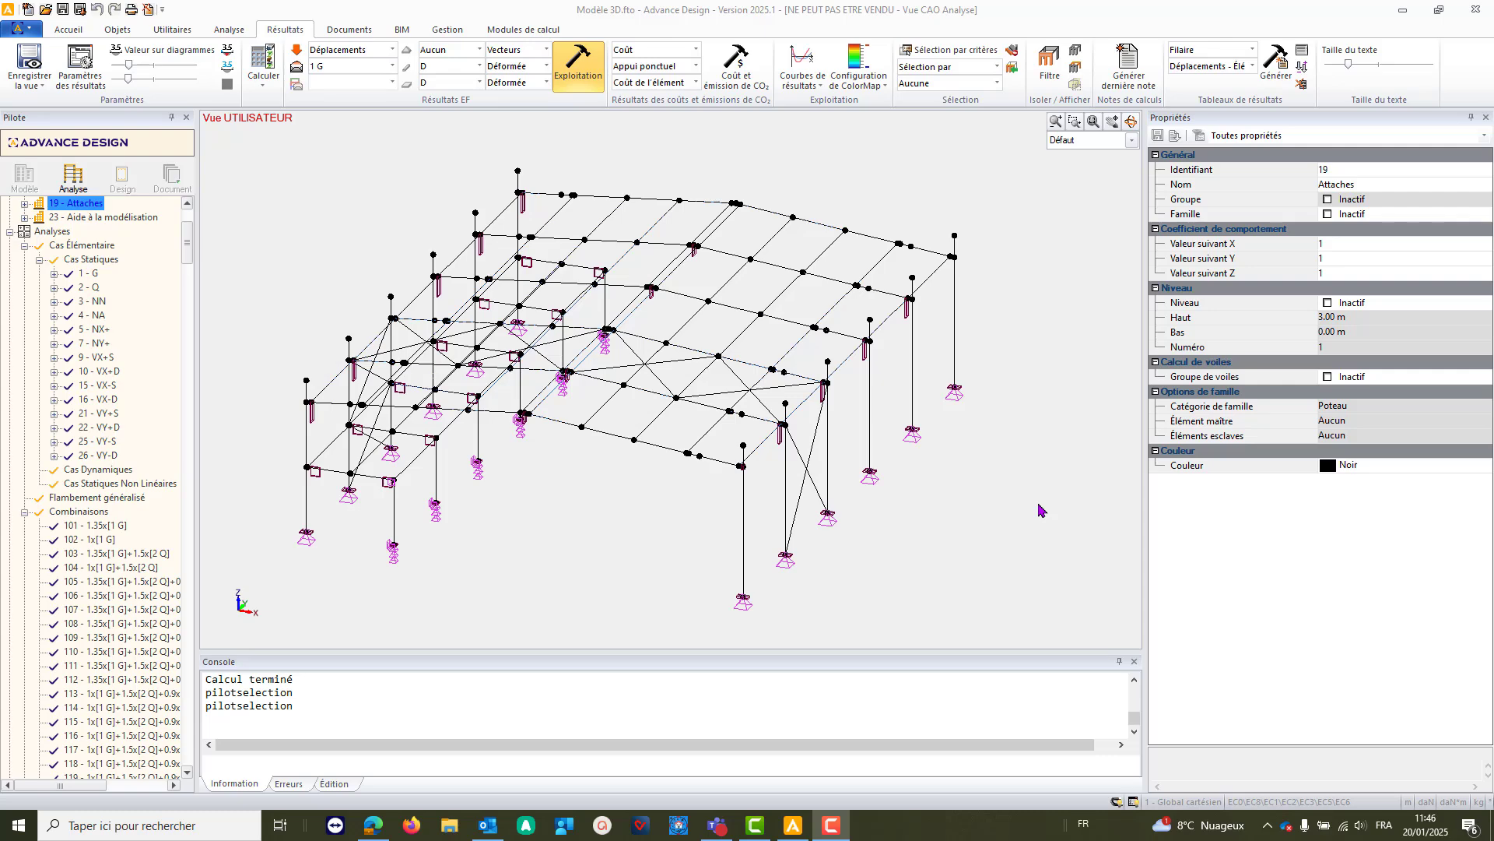
- In the calculated 3D model, open the design of connection group 3 - Encastrement Poutre - Poteau 2D and view the joint
left_click(122, 179)
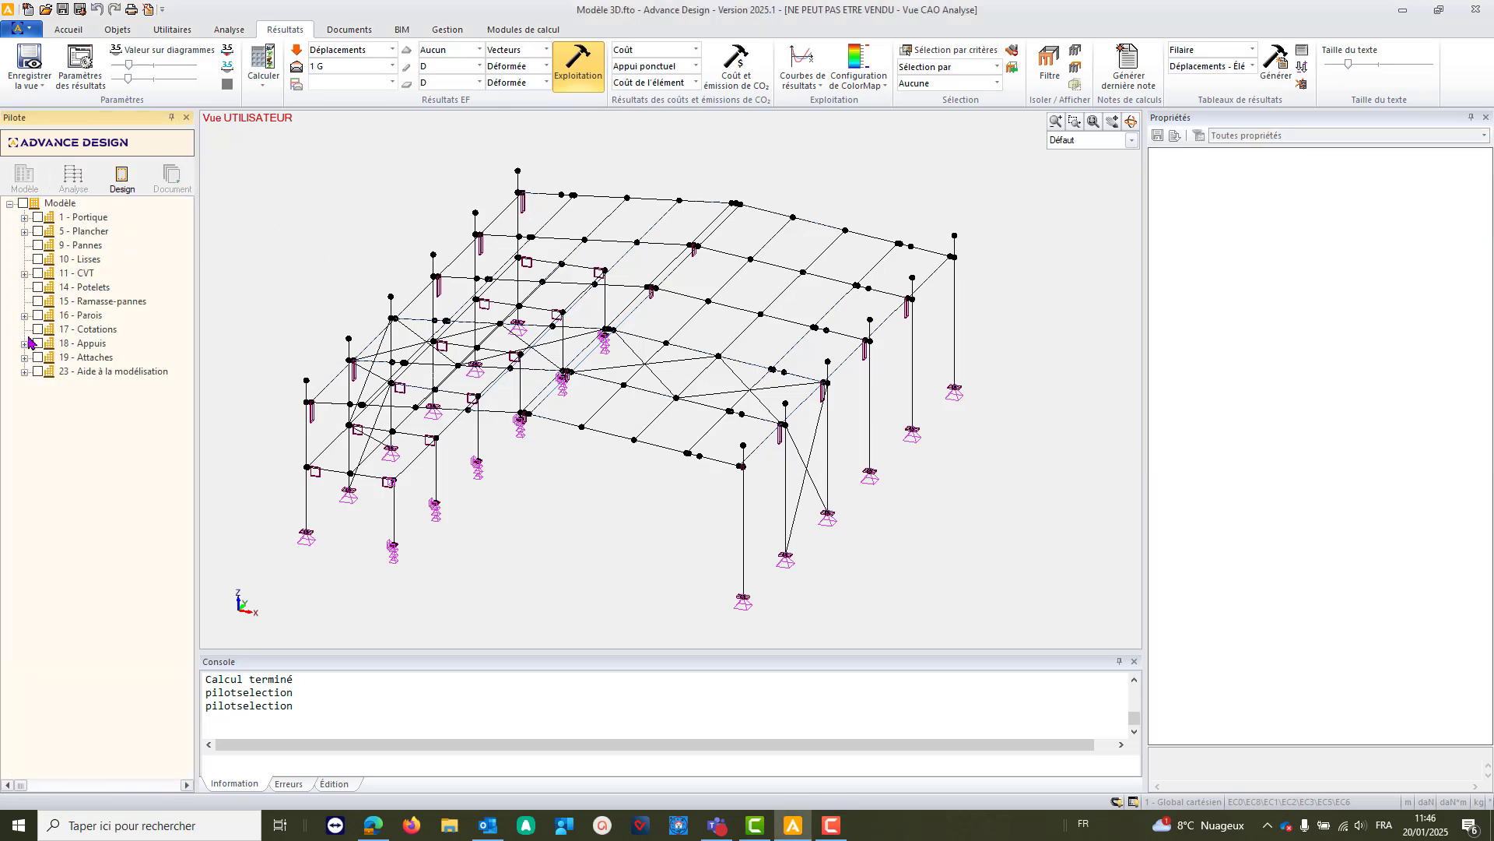
left_click(25, 358)
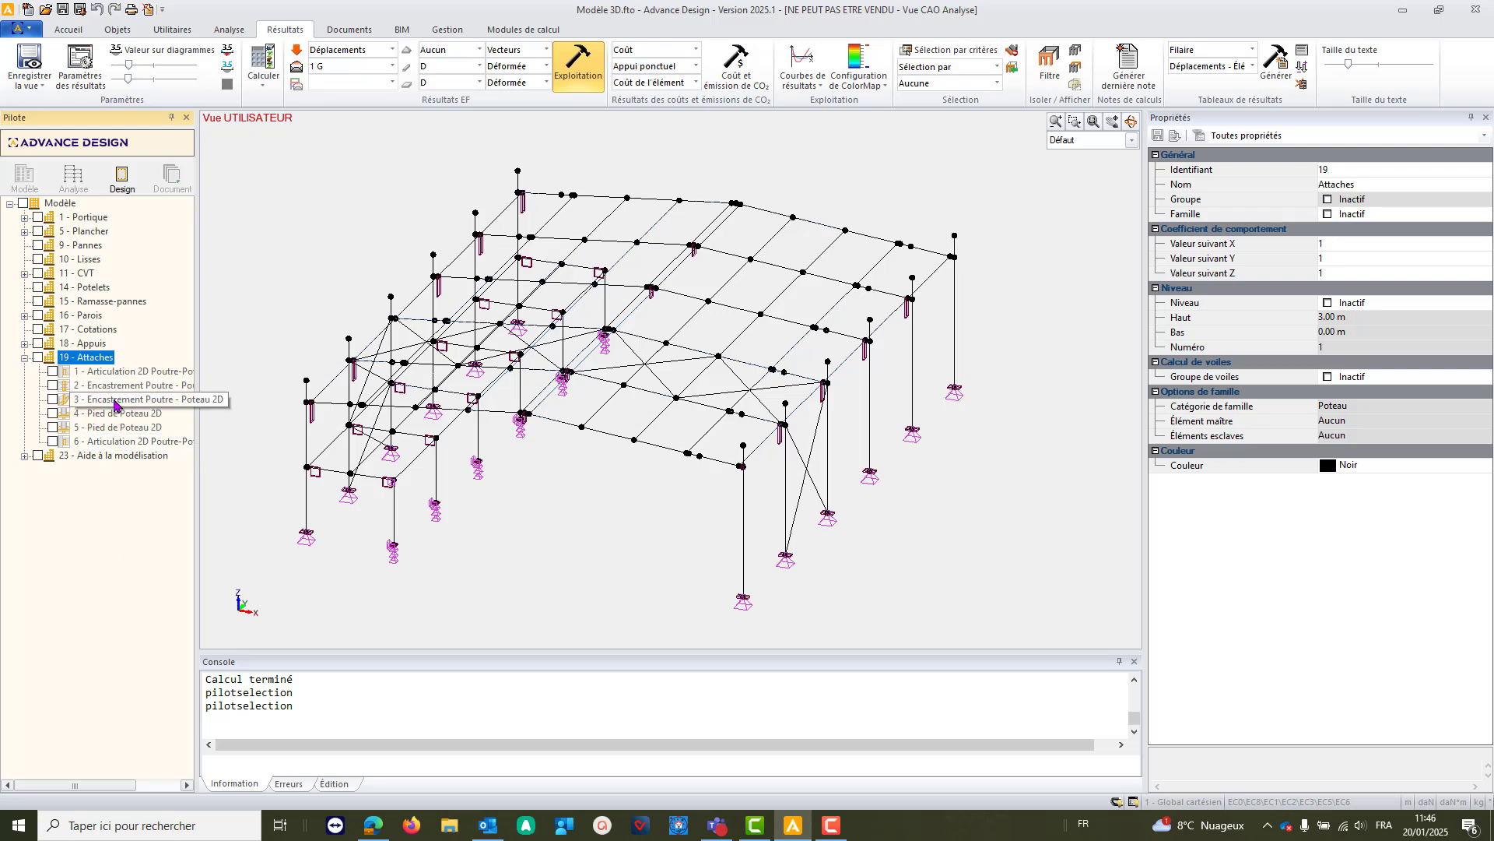
left_click(115, 404)
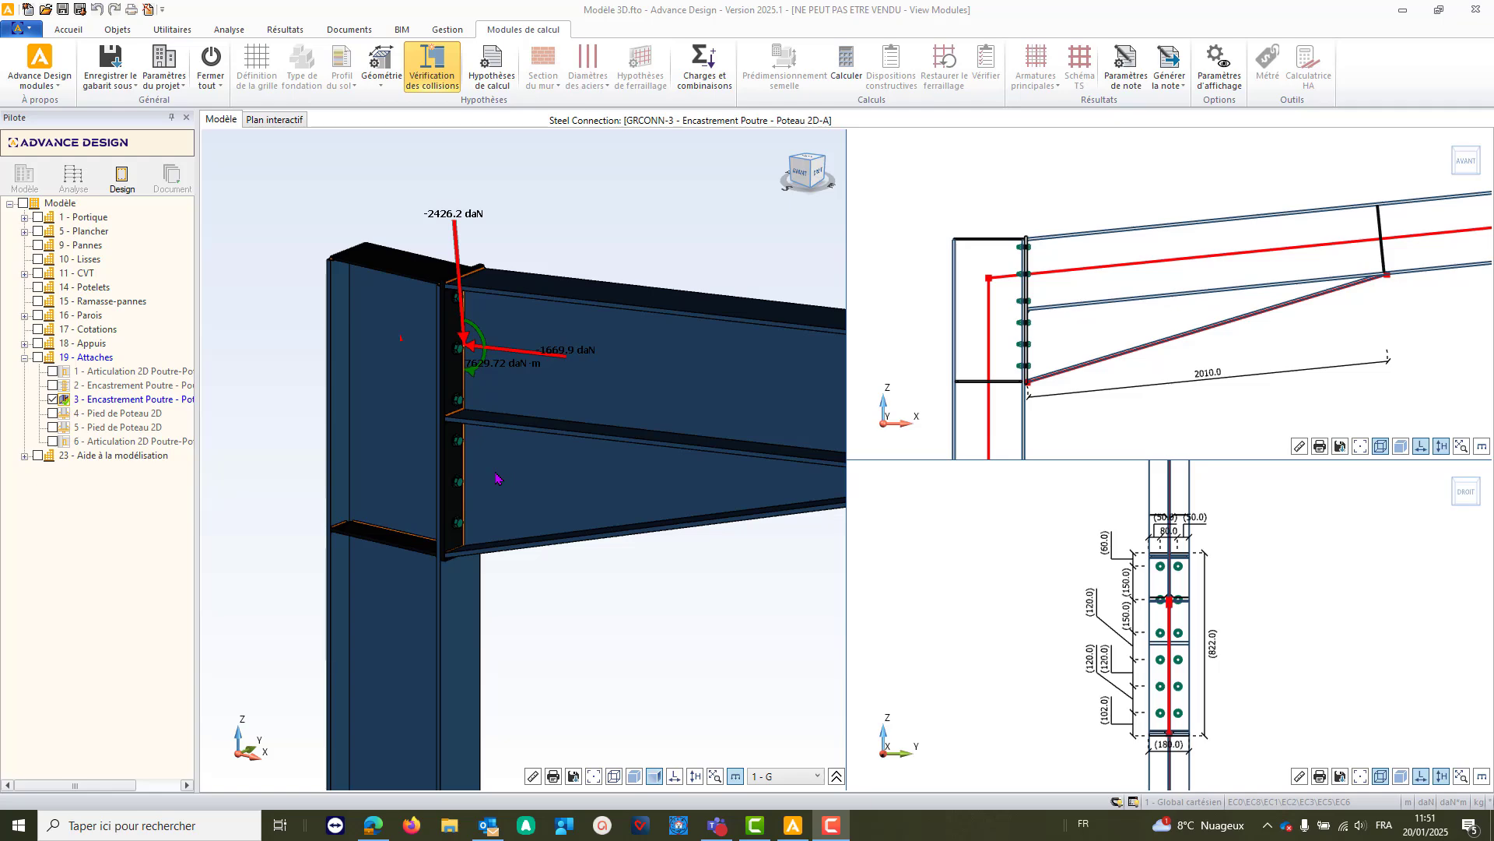
middle_click_drag(450, 561, 545, 544)
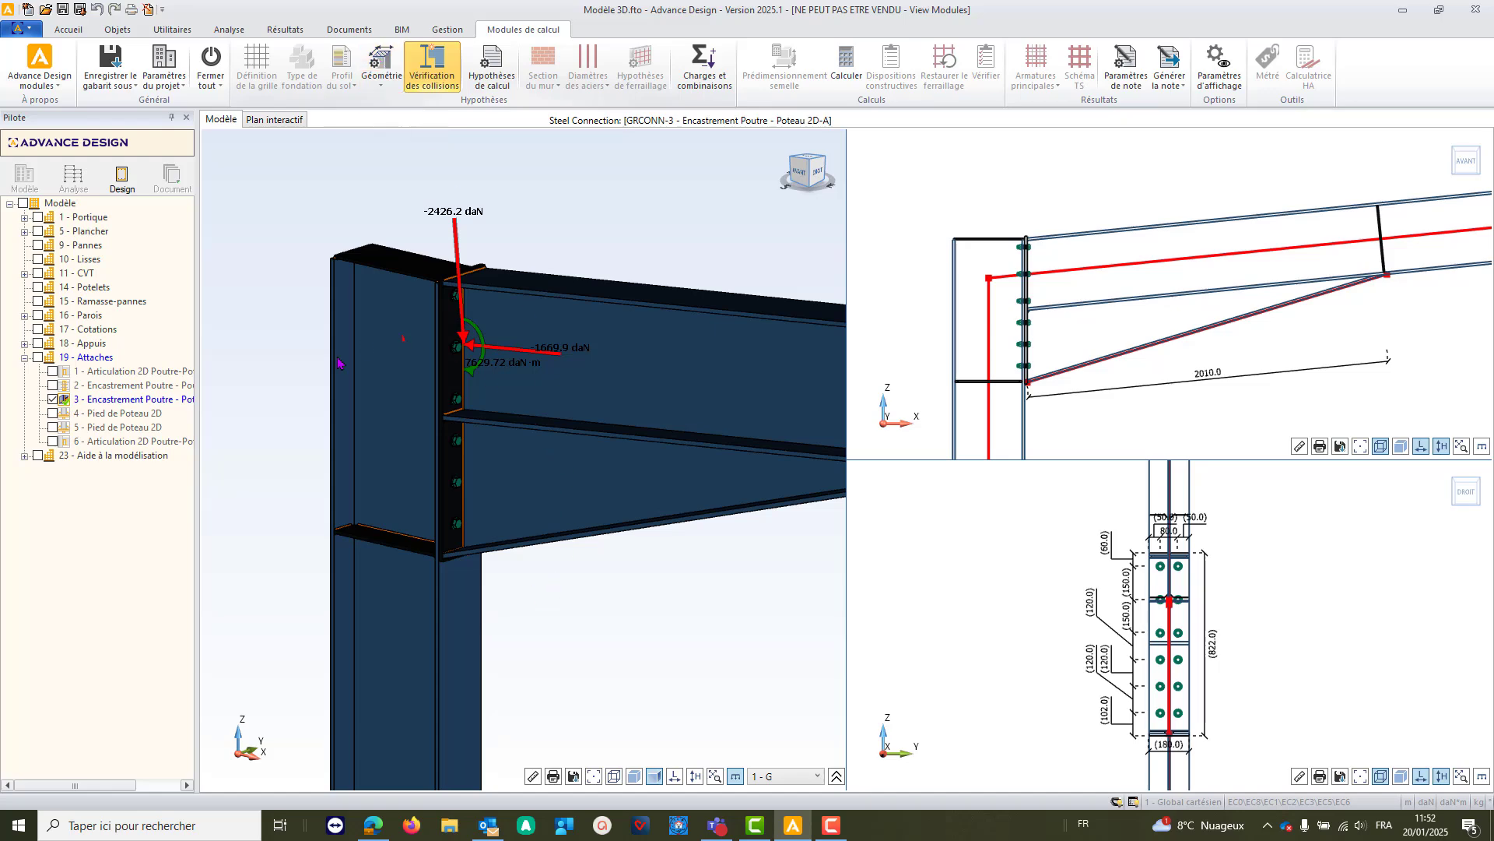
- Disable bolt group 2 of the end plate in the connection's geometry settings
left_click_drag(499, 123, 895, 286)
mouse_move(455, 537)
middle_mouse_down()
mouse_move(387, 561)
mouse_move(323, 527)
mouse_move(454, 523)
mouse_move(474, 557)
mouse_move(439, 554)
middle_mouse_up()
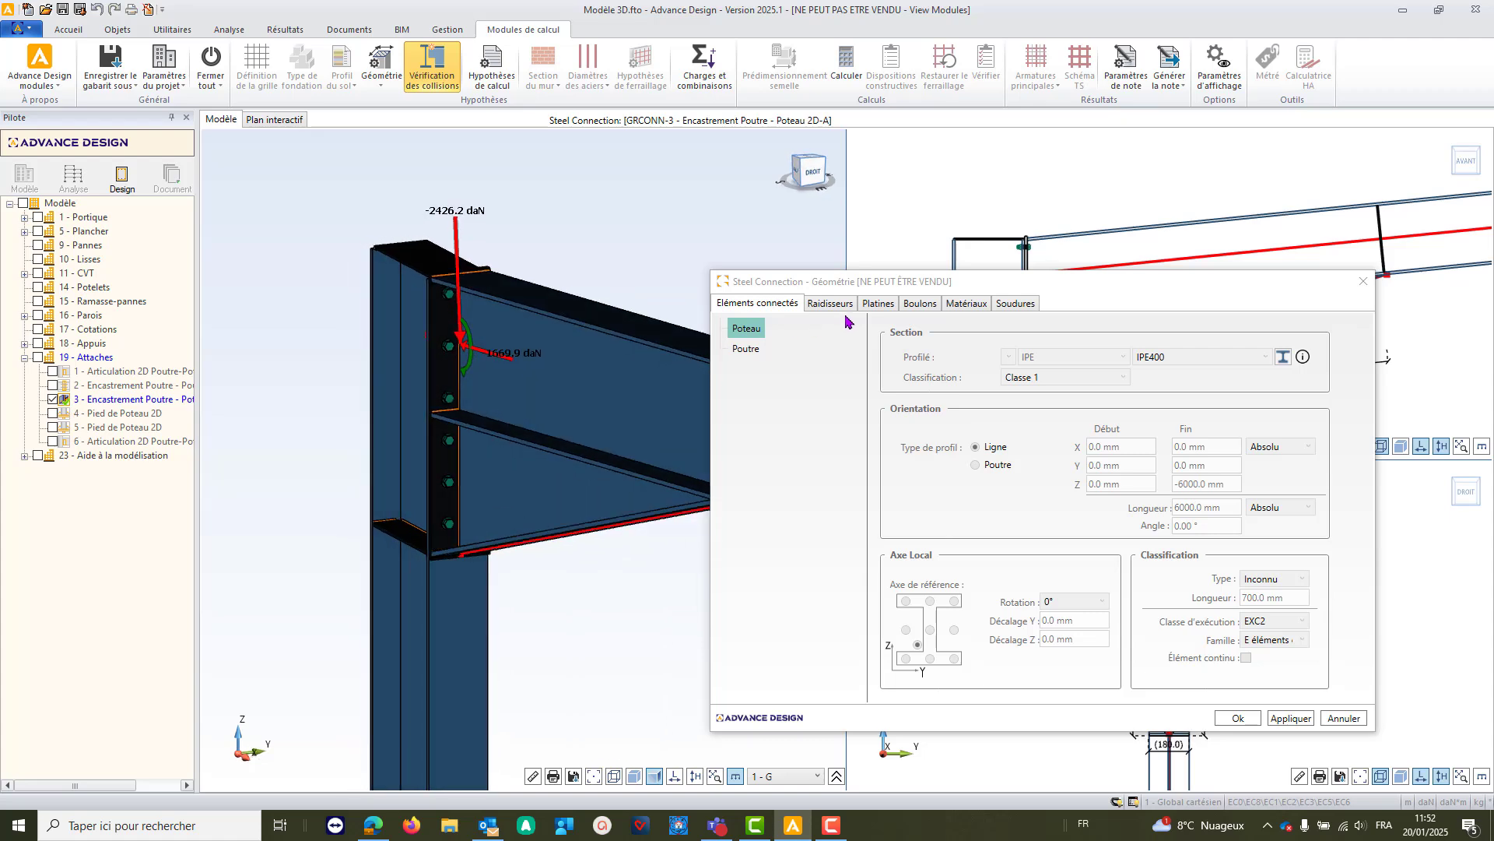
left_click(923, 304)
left_click(732, 349)
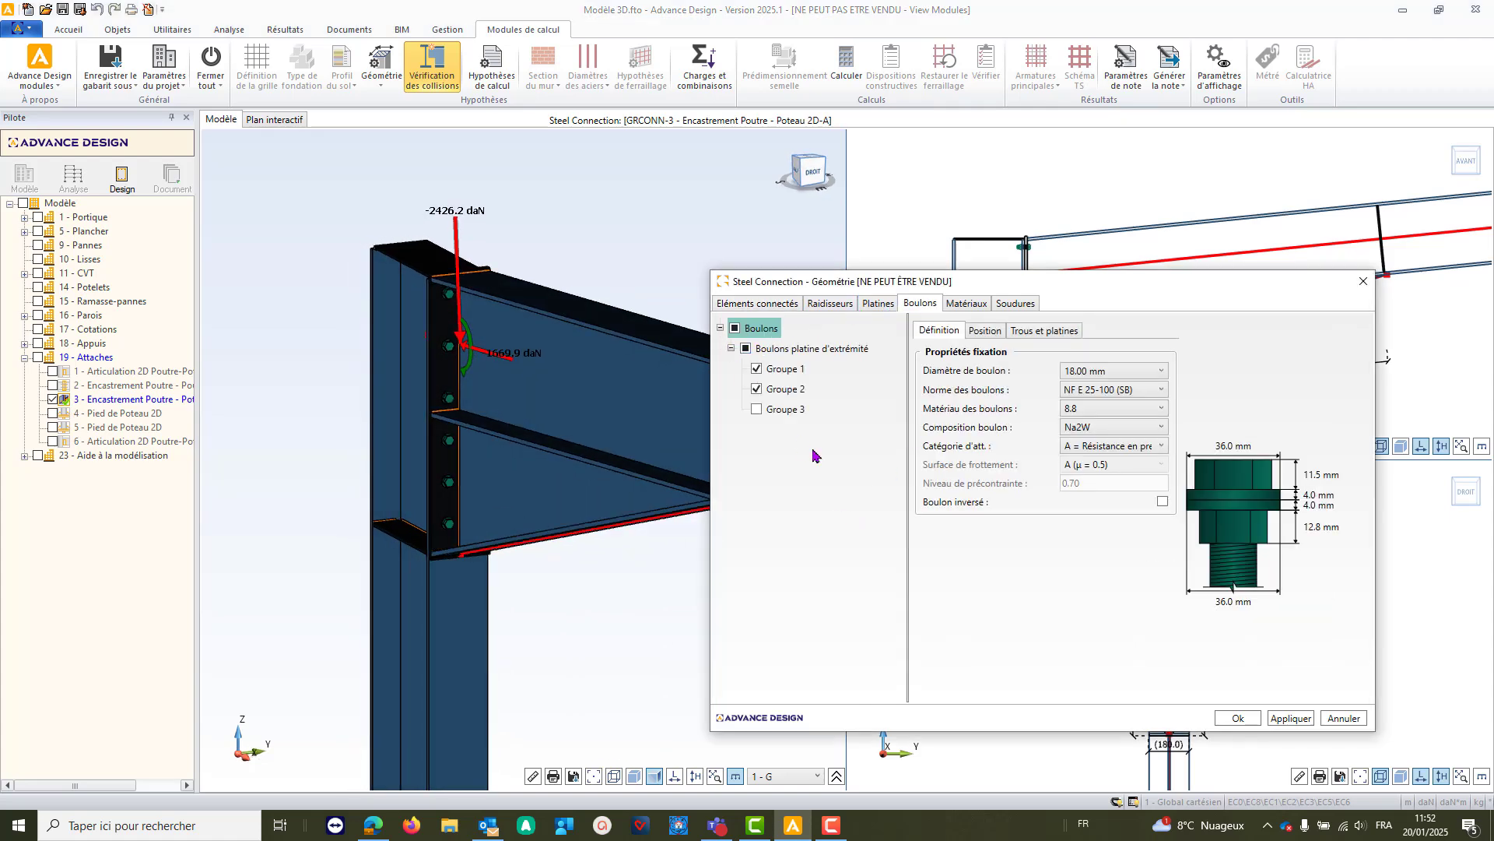
left_click(783, 370)
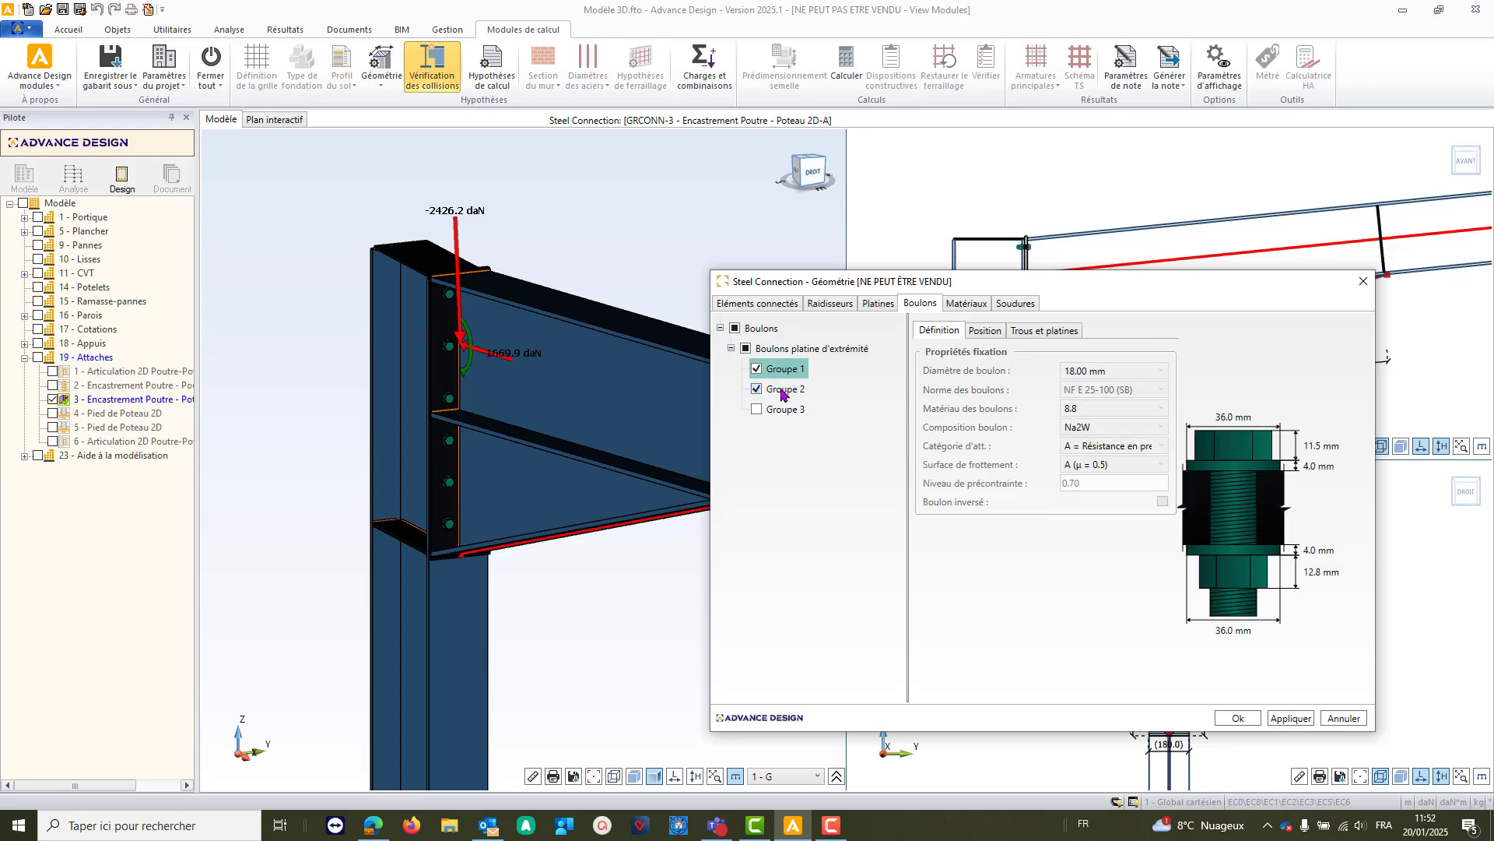
left_click(757, 391)
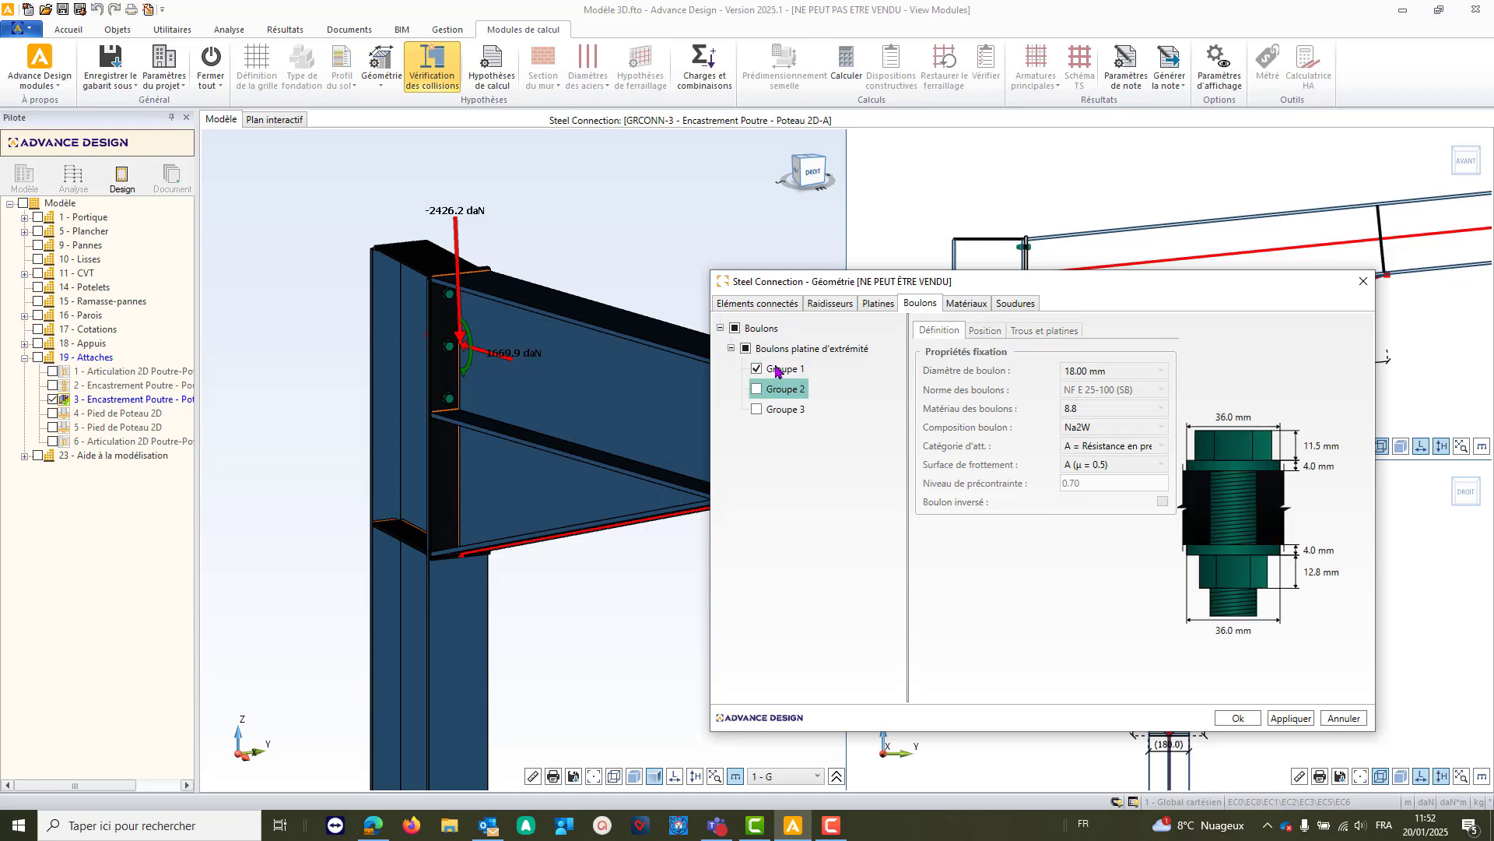
- Set bolt group 1 to 6 rows with an intermediate vertical distance of 130 mm
left_click(776, 371)
left_click(985, 331)
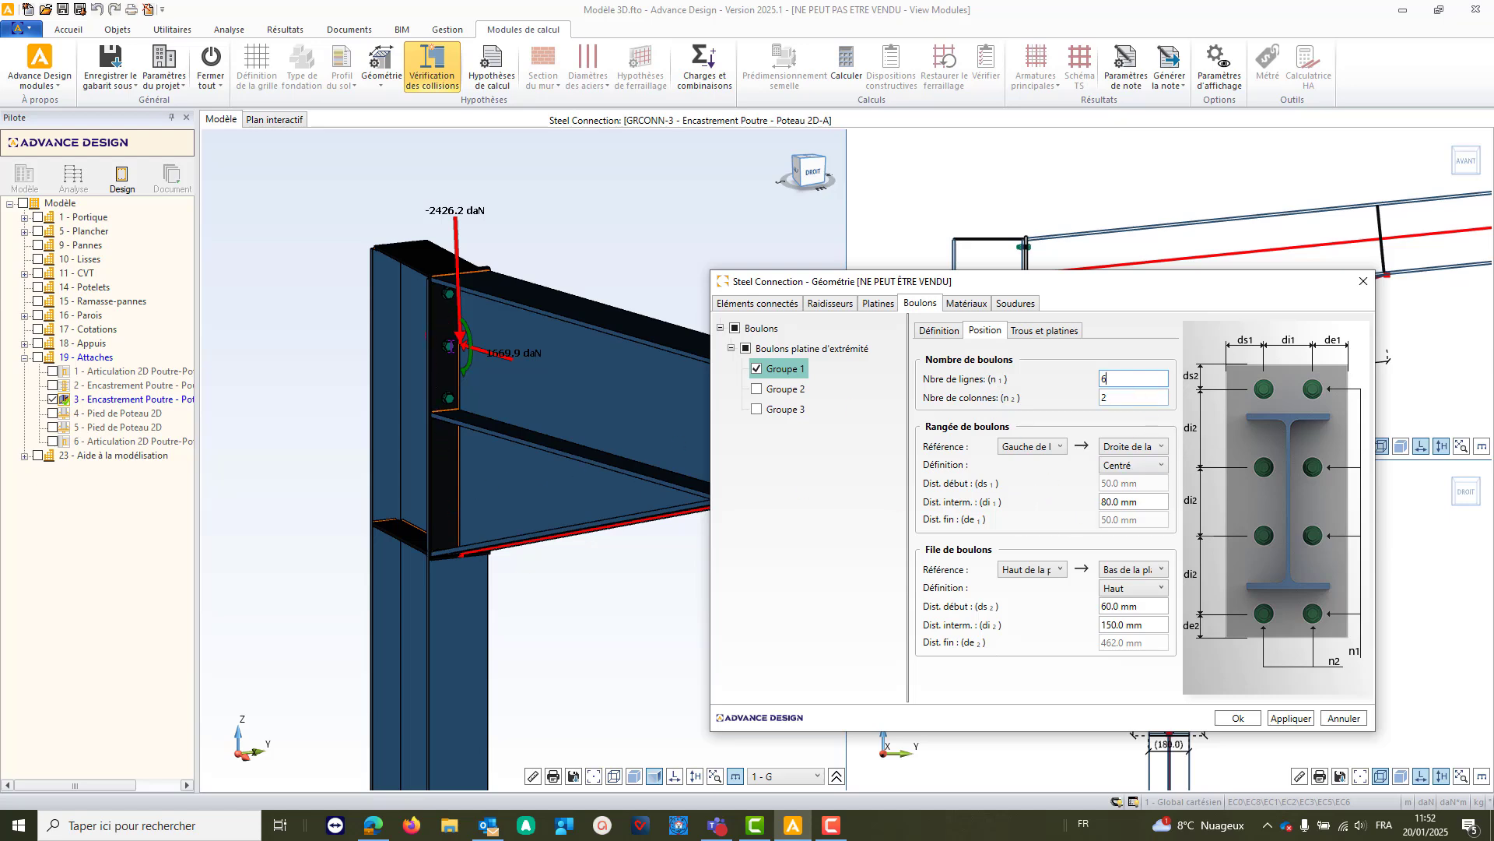
key("Tab")
left_click(1120, 383)
left_click(1118, 627)
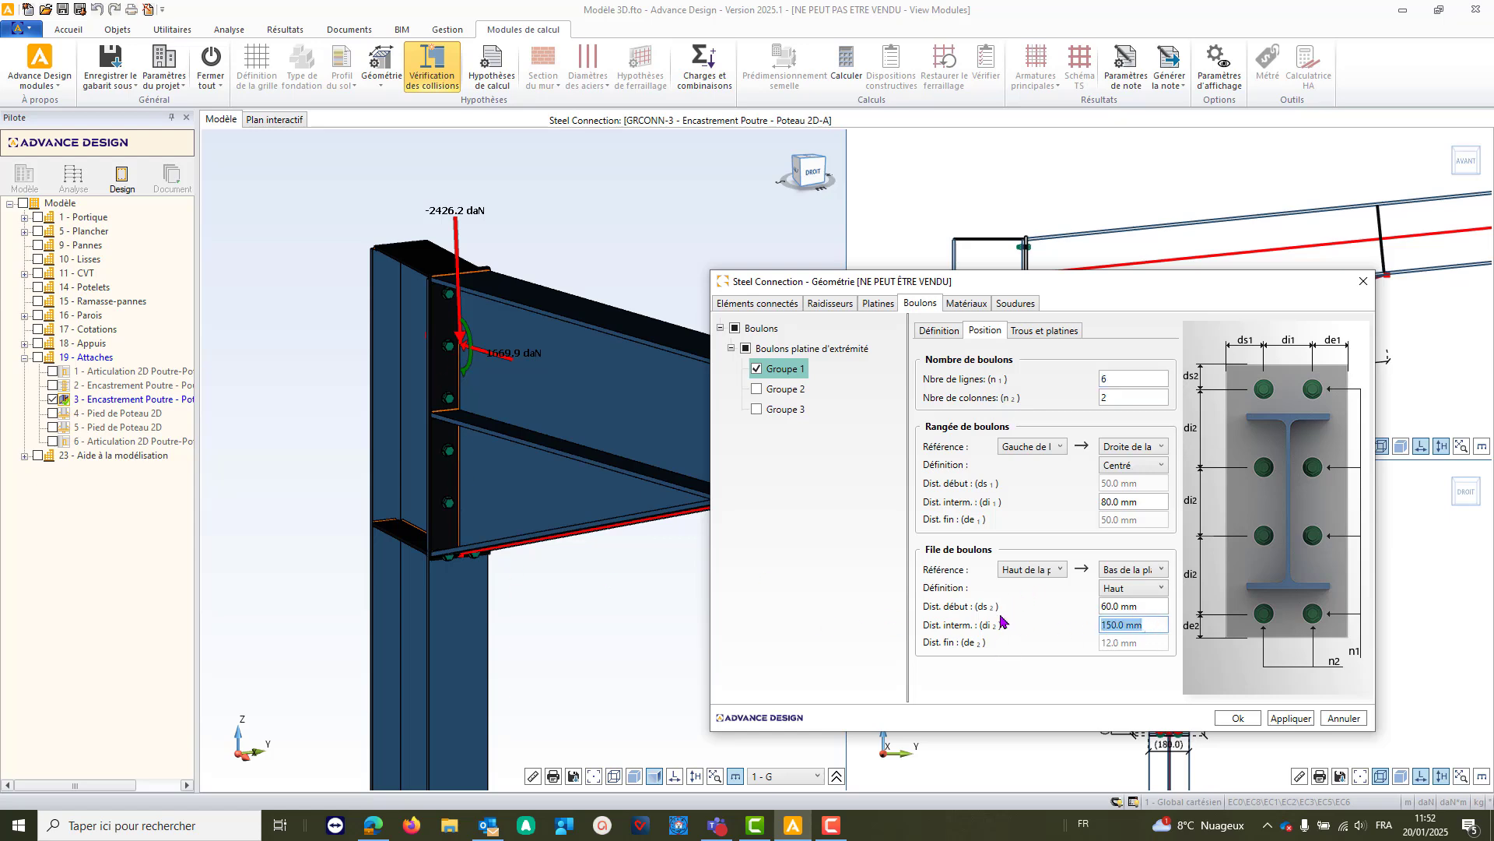
type("130")
key("Tab")
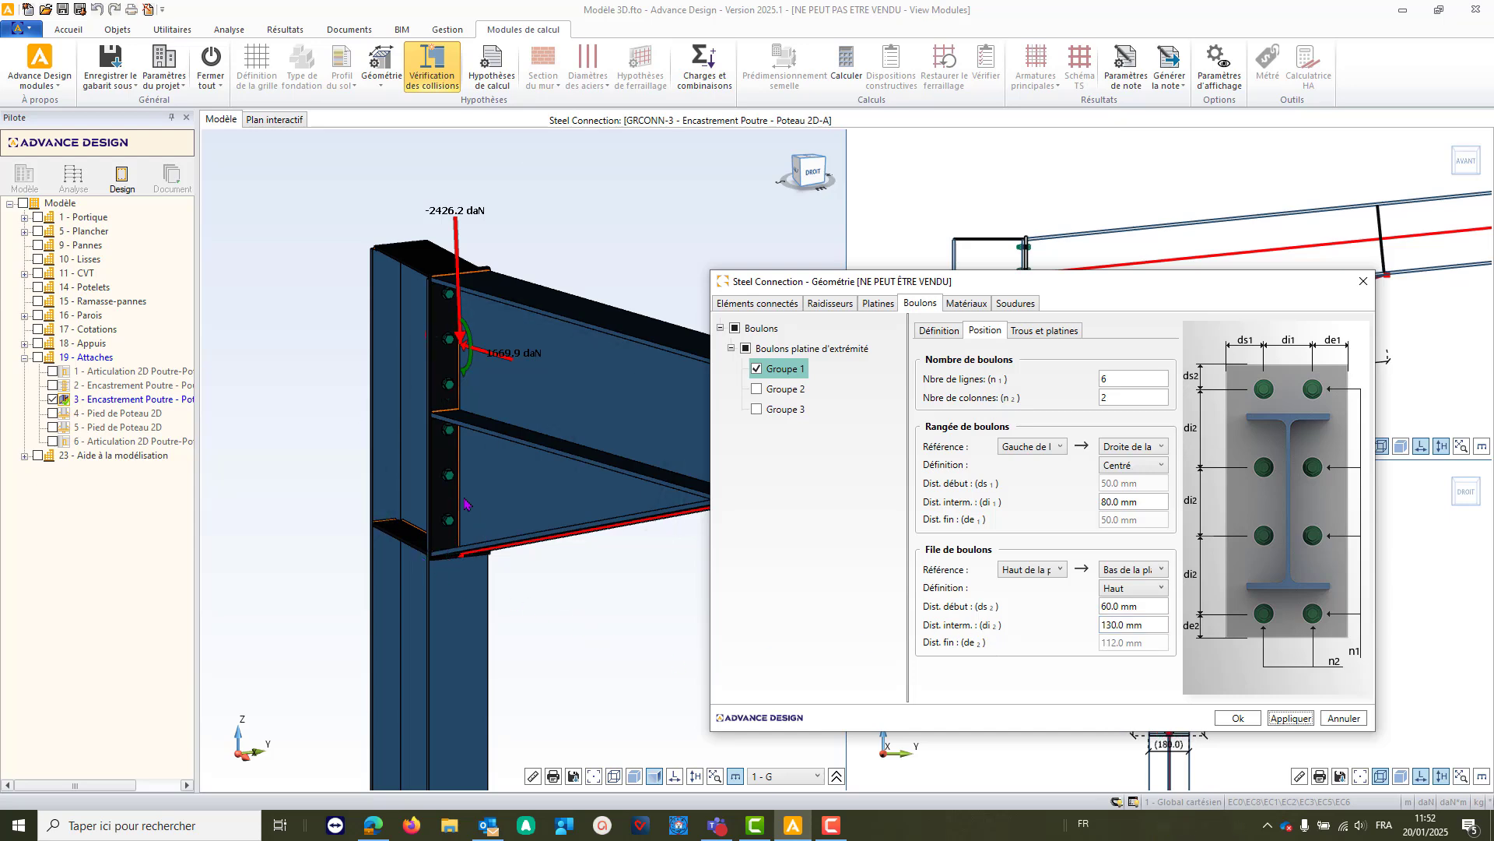
- Set the intermediate horizontal distance between the columns of bolt group 1 to 90 mm
middle_click_drag(422, 515, 393, 601)
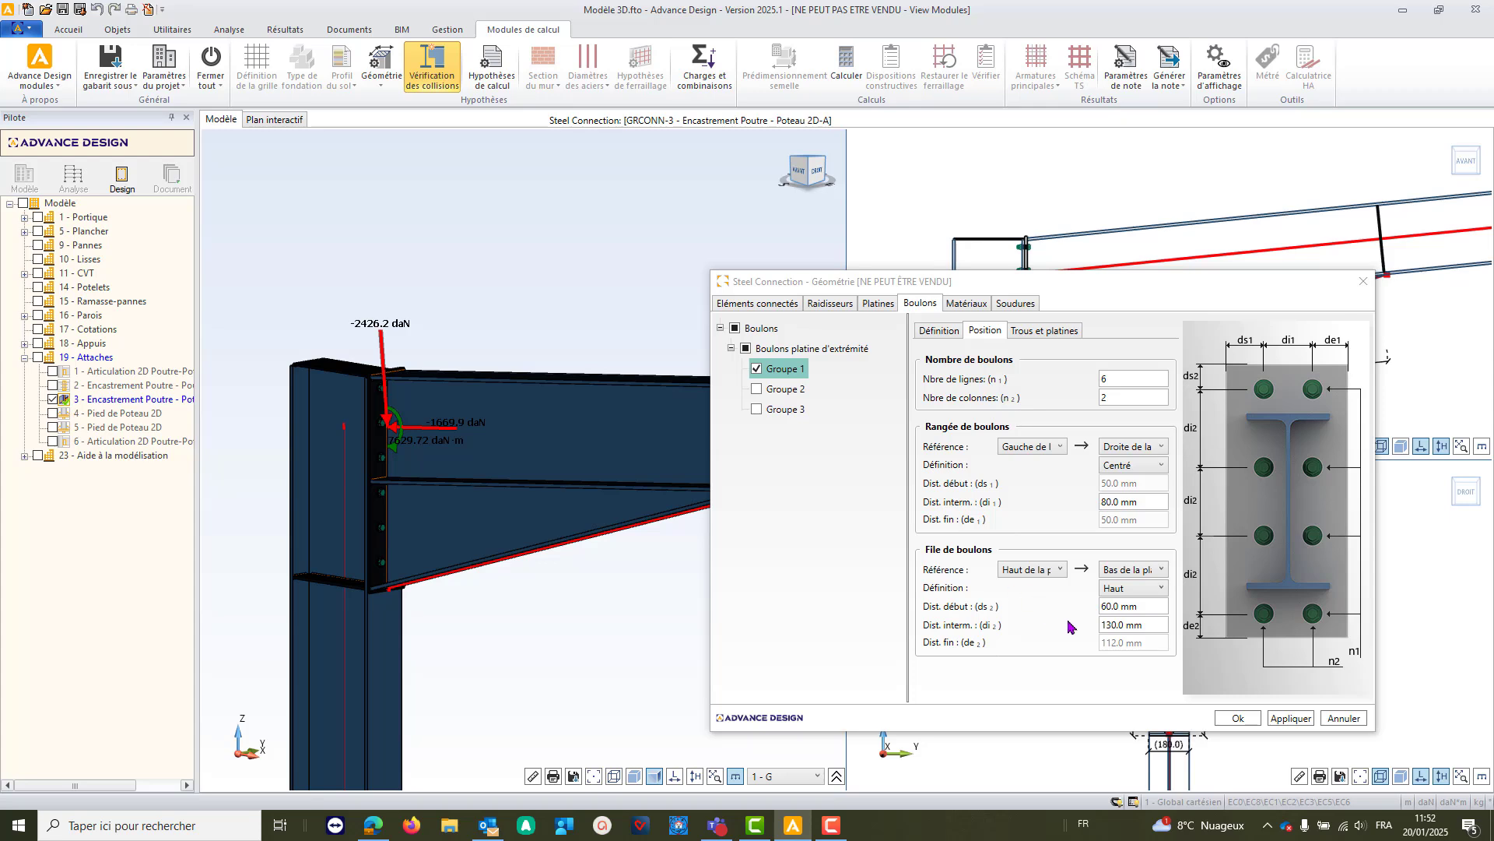
left_click(1145, 501)
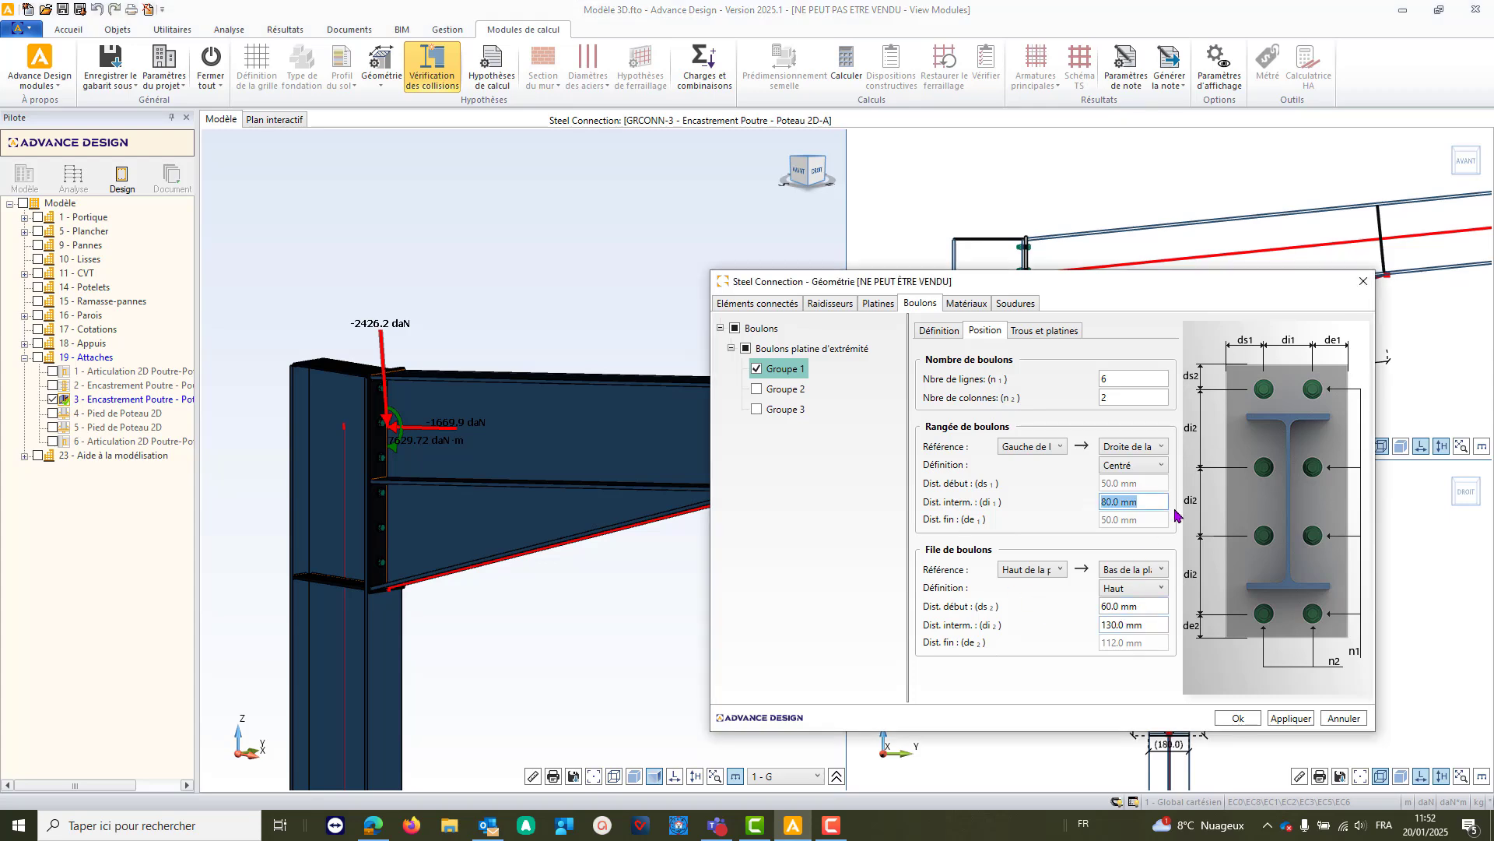
type("90")
key("Return")
middle_click_drag(427, 594, 472, 619)
- Set the diameter of all the connection's bolts to 16 mm
left_click(761, 329)
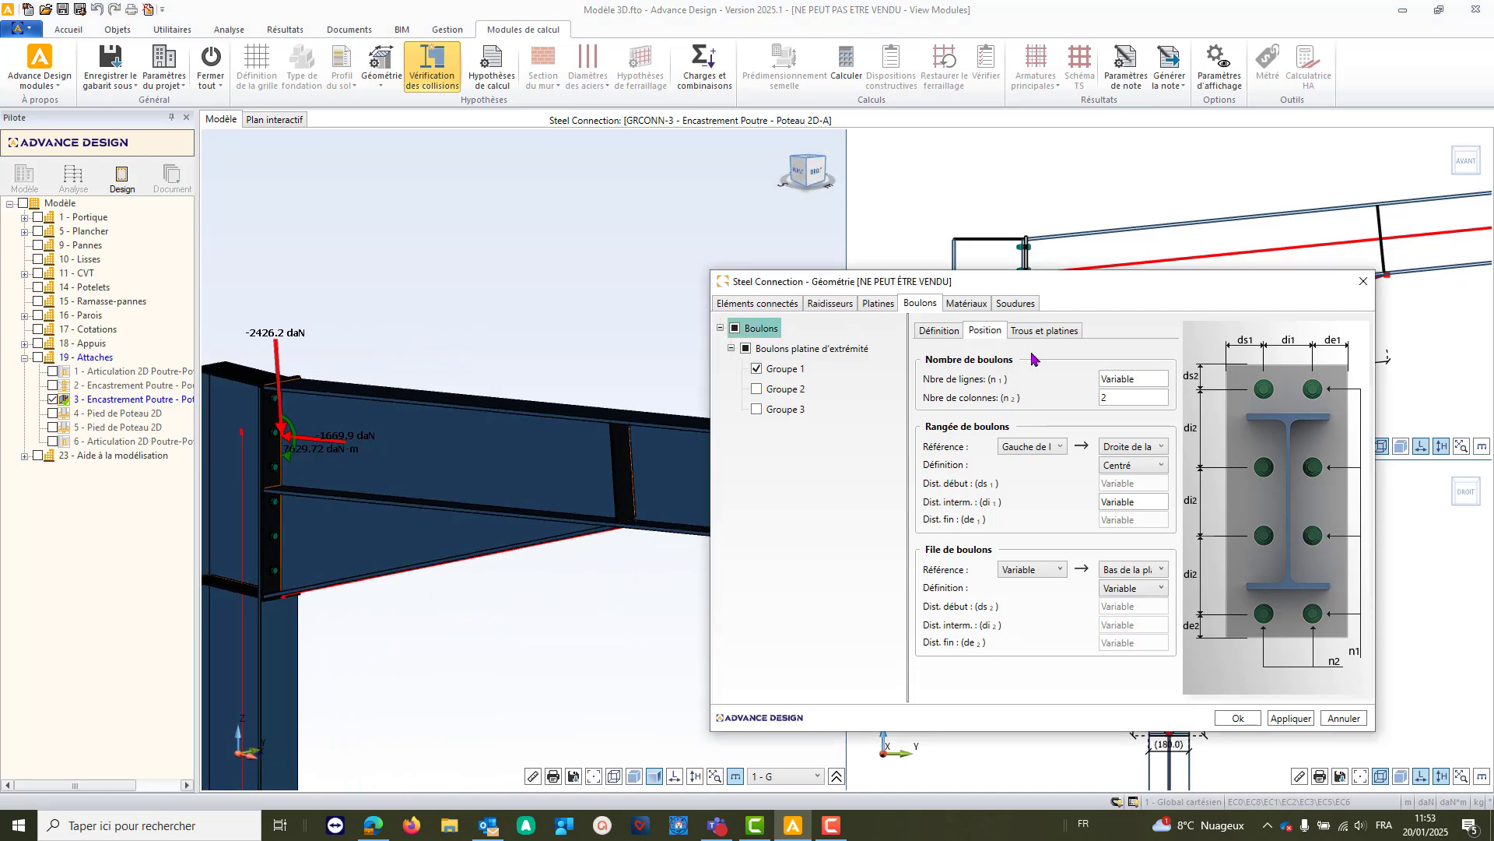
left_click(943, 331)
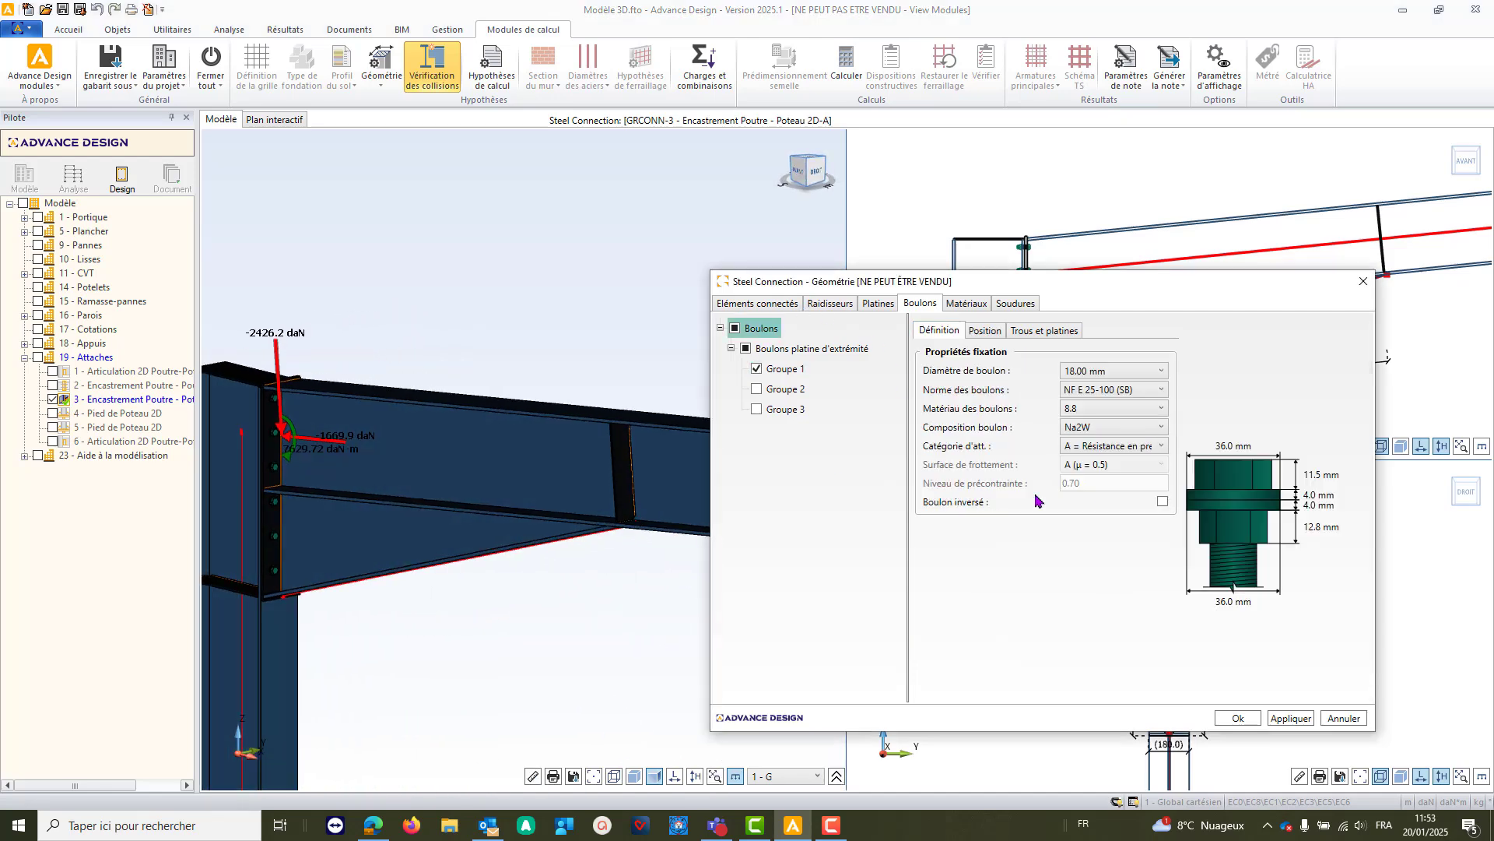
left_click(1090, 372)
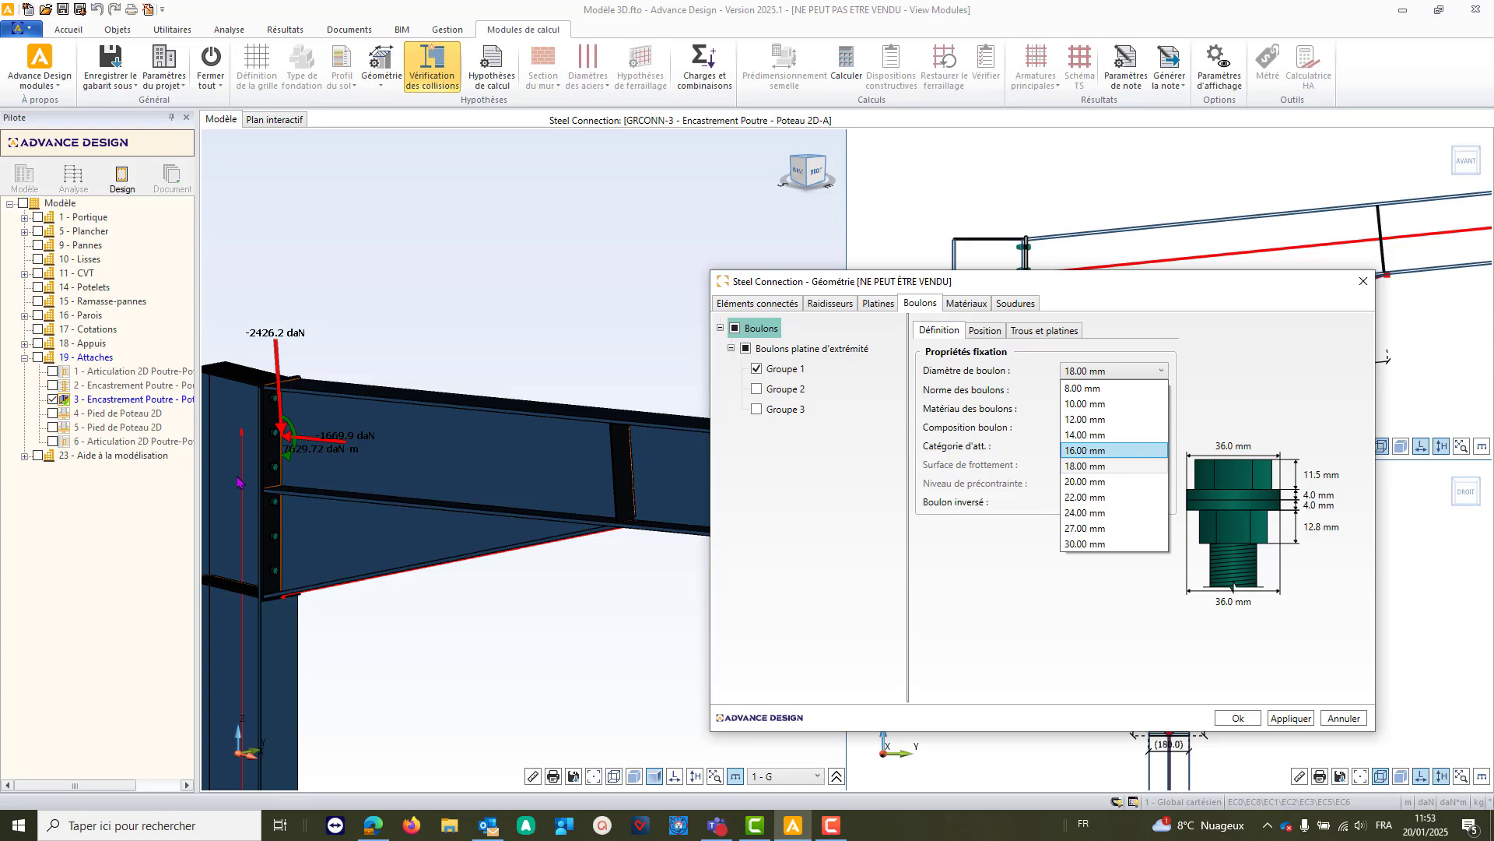
left_click(265, 504)
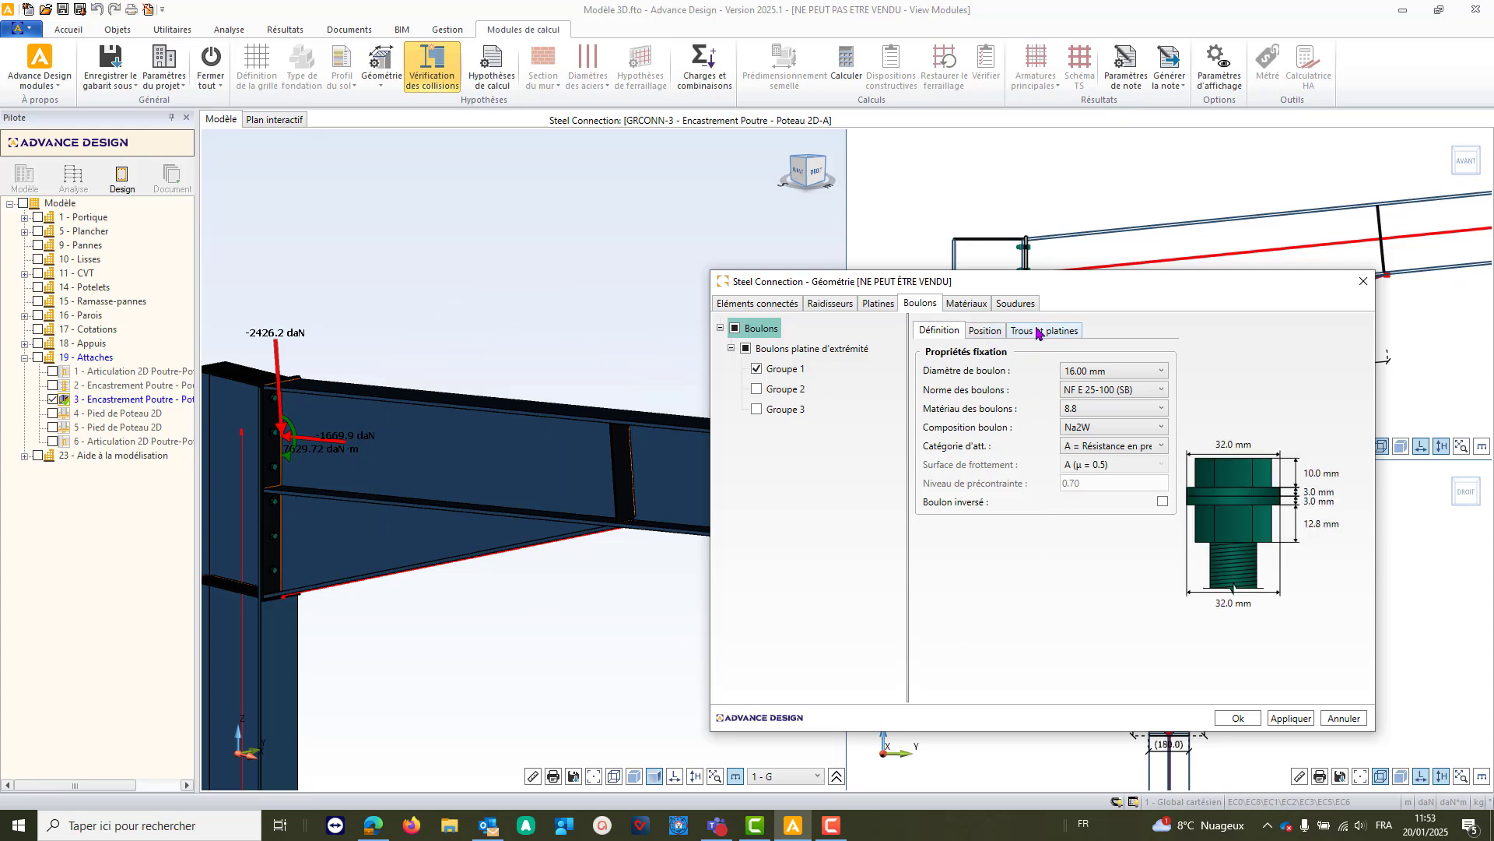
- Check the available bolt hole types and the tolerances for the end plate and column
left_click(1037, 331)
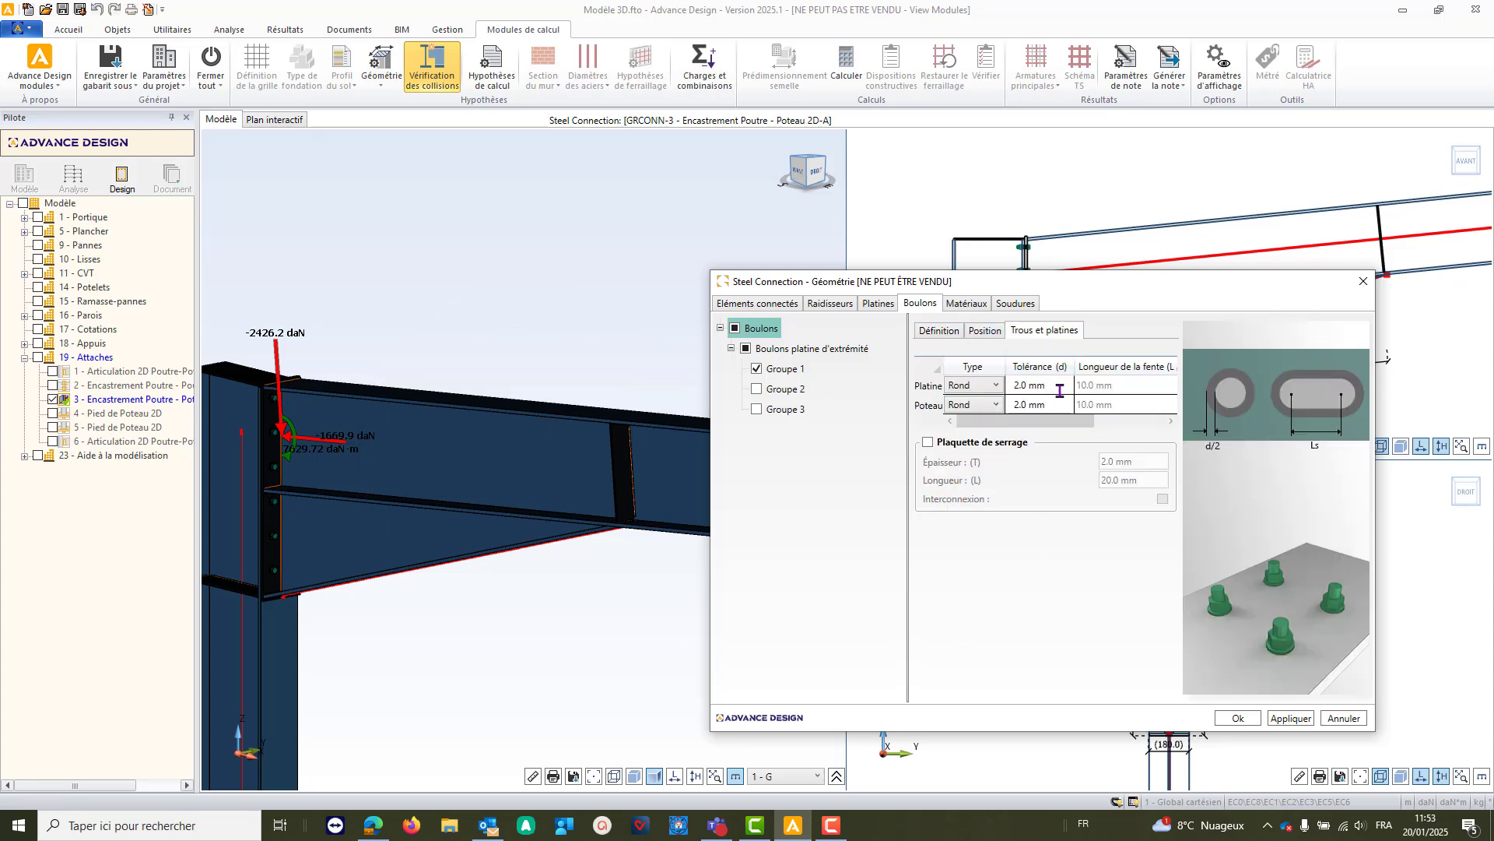
left_click(997, 386)
left_click(997, 386)
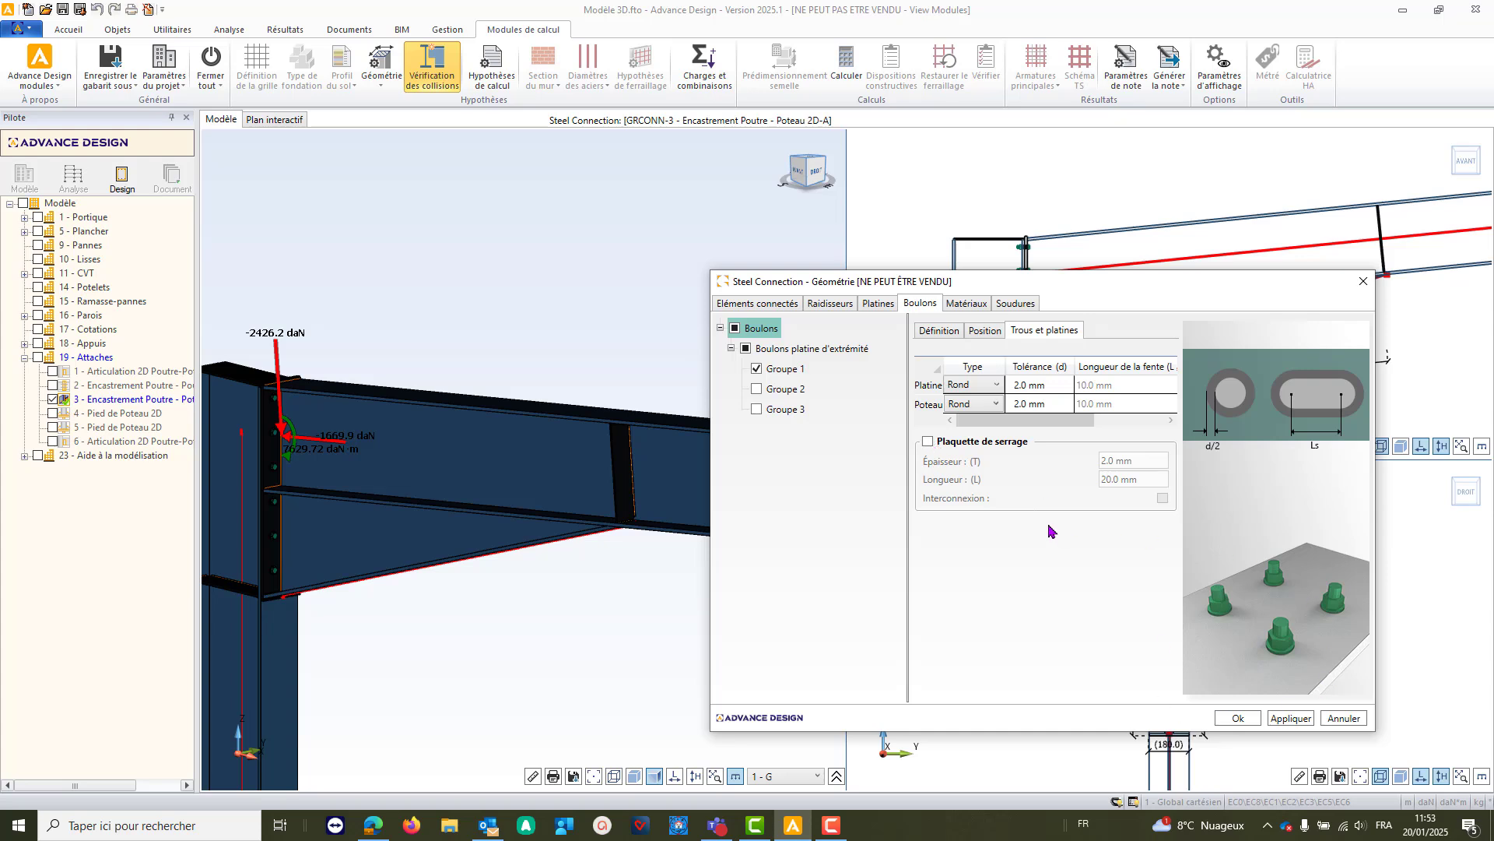
- Check the steel grades assigned to the end plates and the column in the connection's materials
left_click(966, 305)
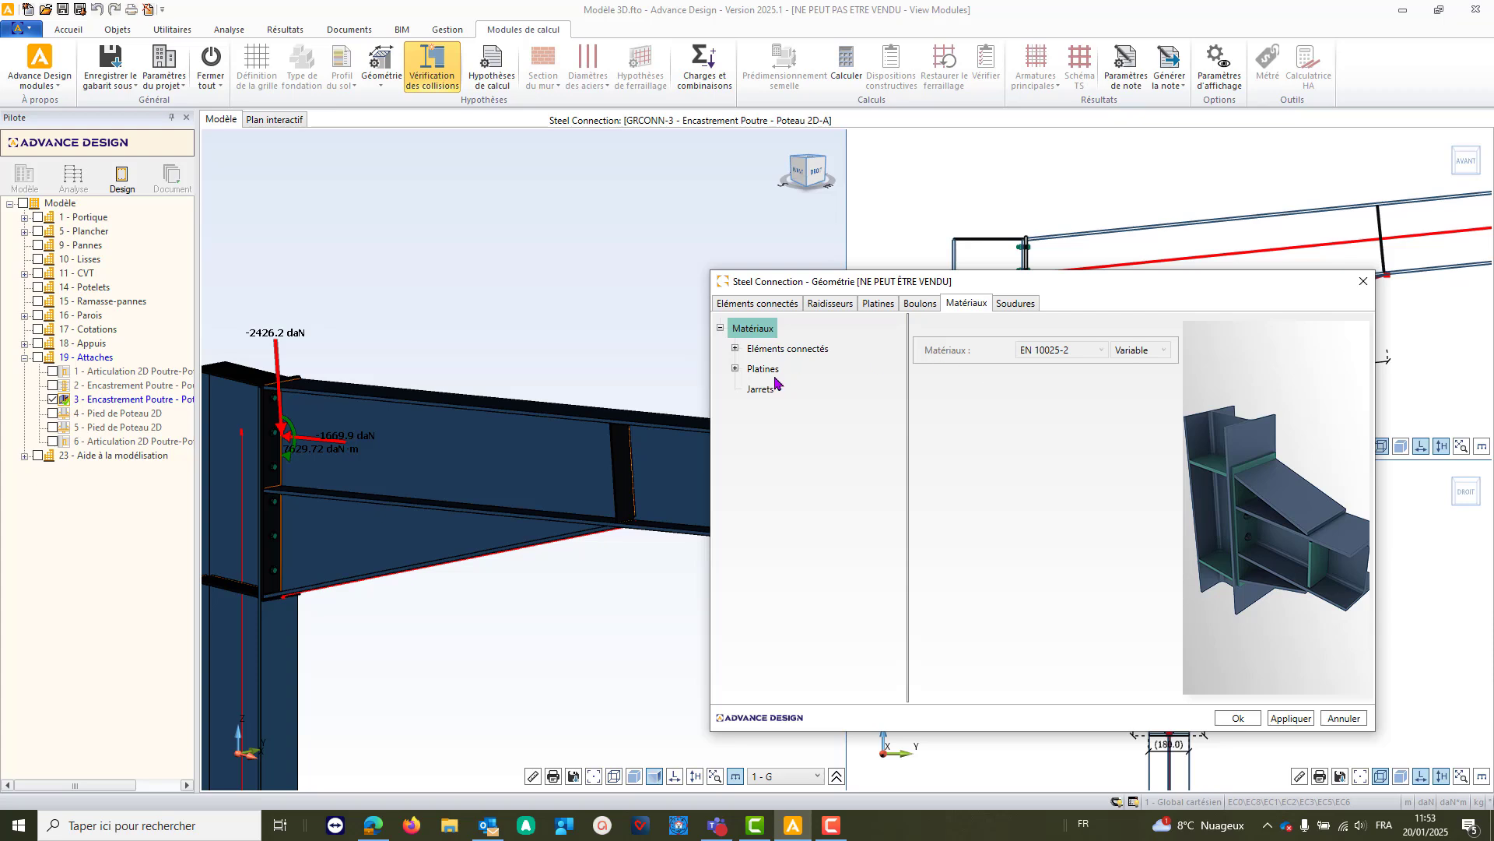
left_click(734, 369)
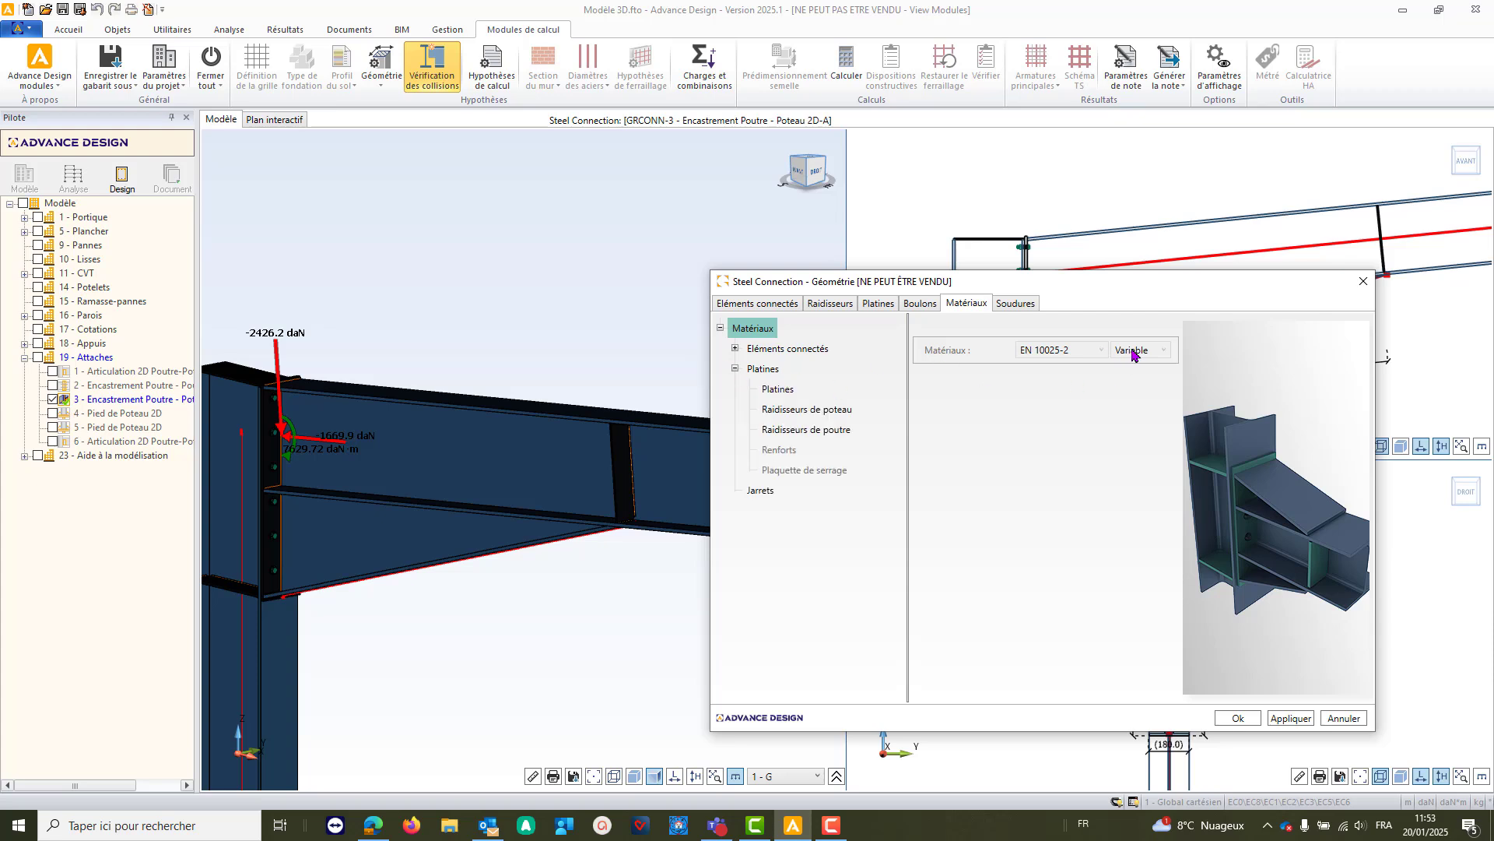
left_click(782, 390)
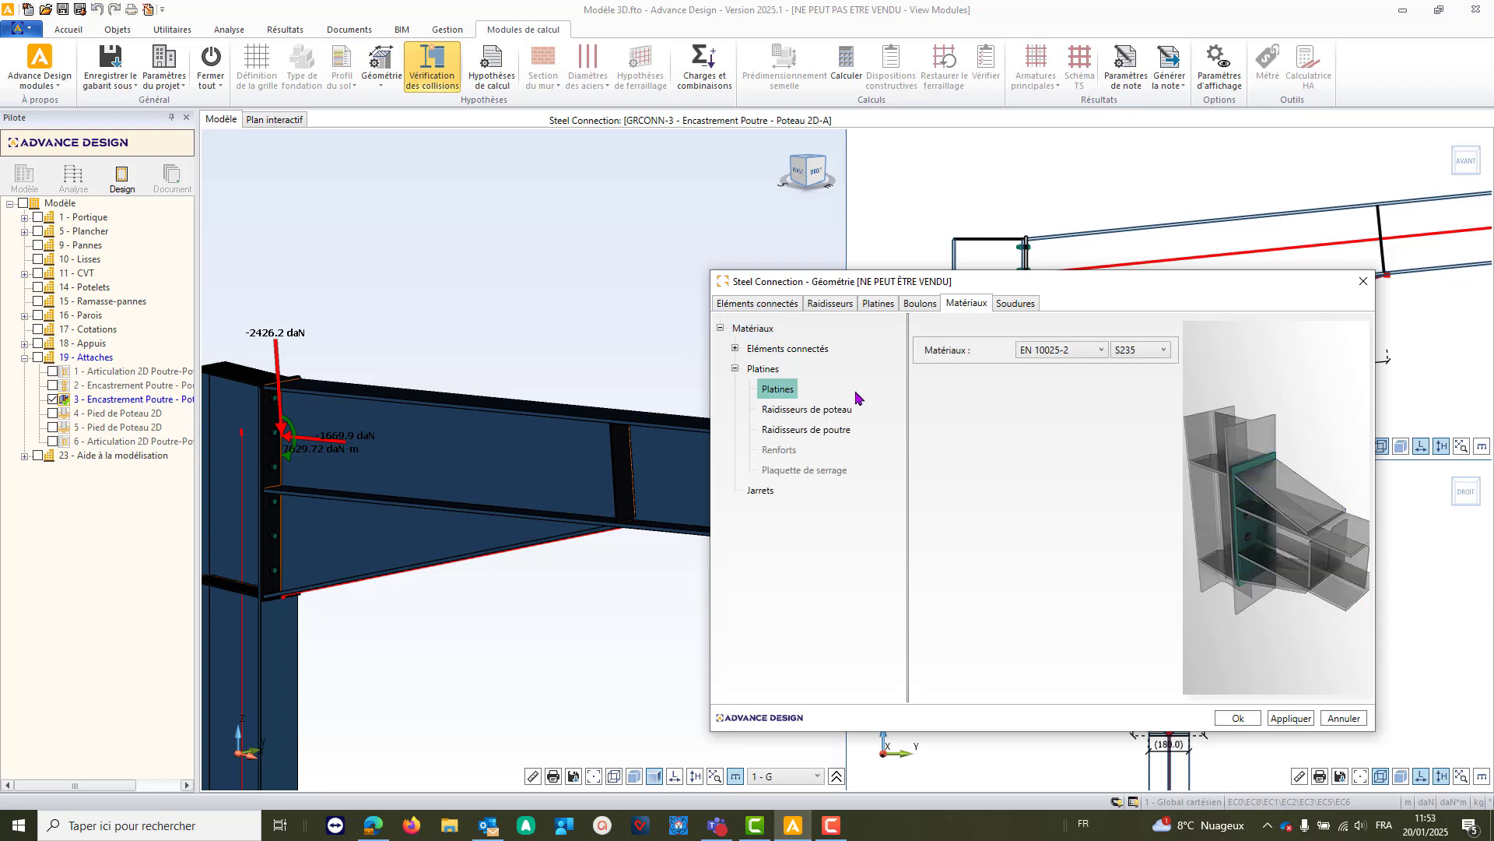
left_click(734, 348)
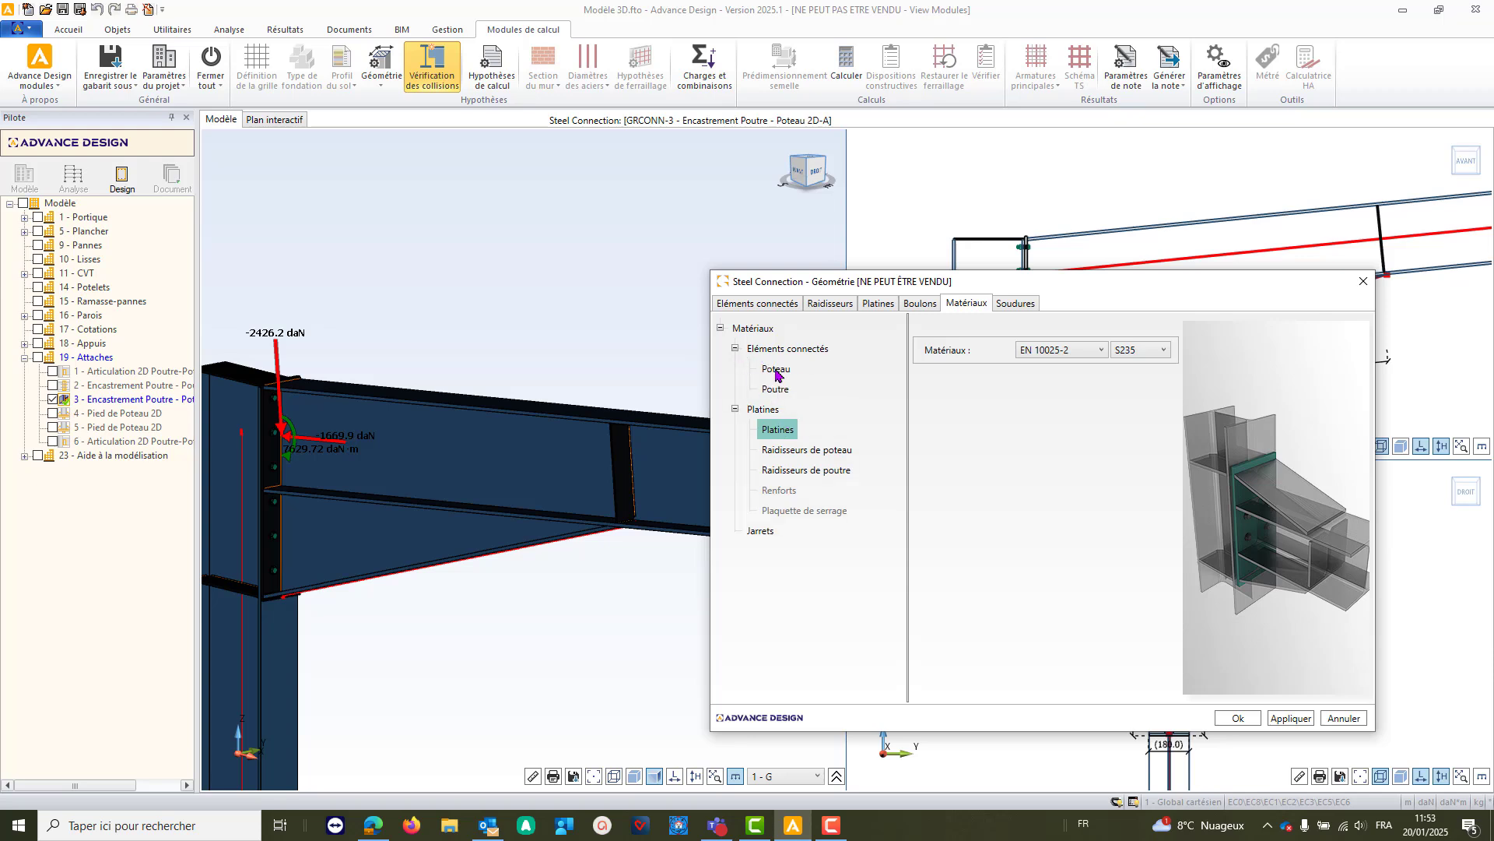
left_click(777, 370)
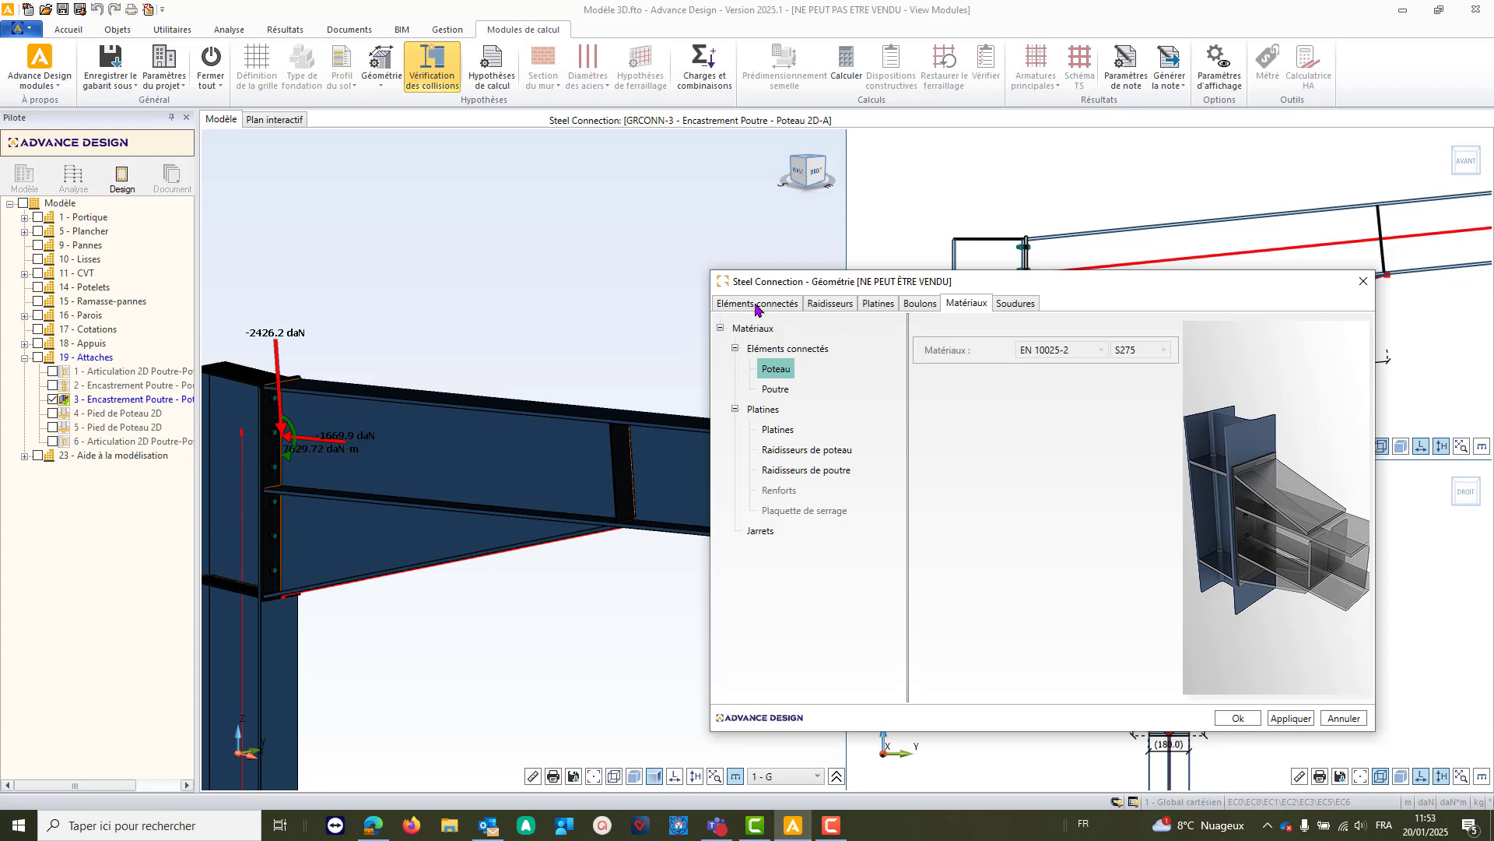
- Examine the beam's lower stiffener, including its available types, its haunch geometry and its haunch stiffener settings
left_click(829, 304)
scroll(467, 457, "down", 2)
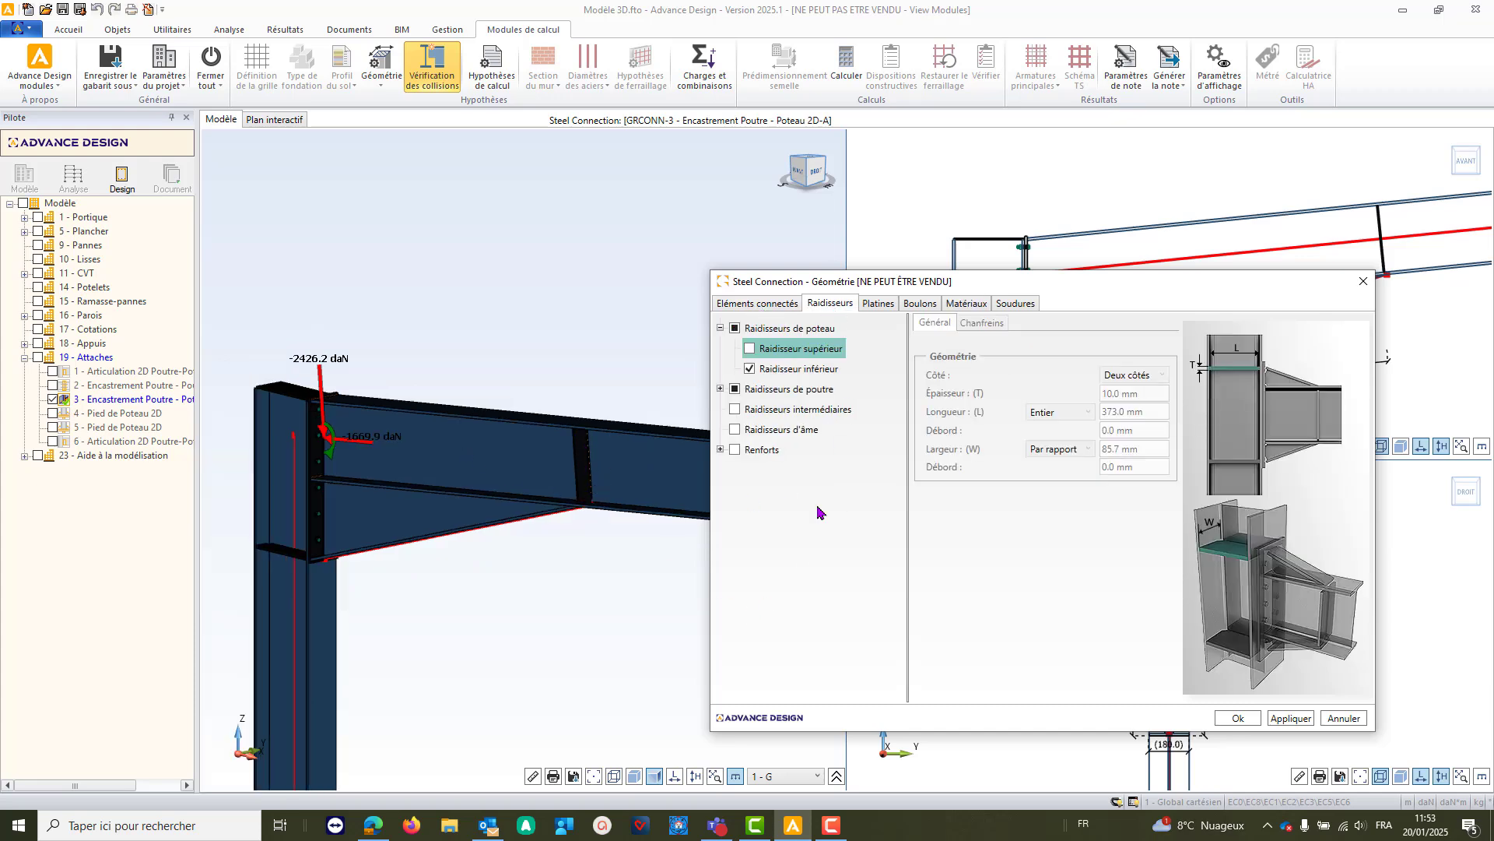
left_click(720, 390)
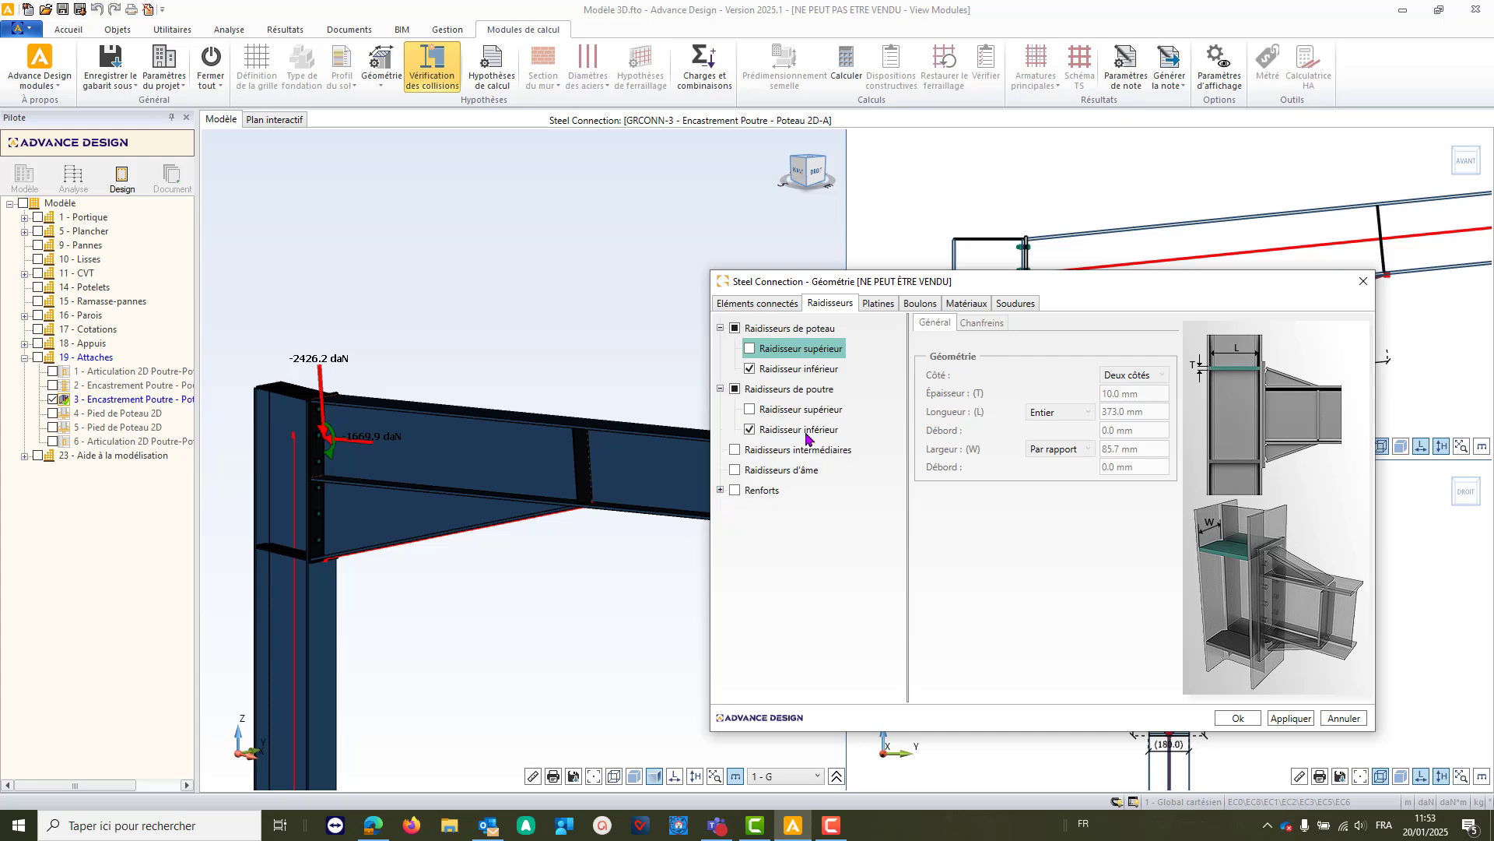
left_click(785, 431)
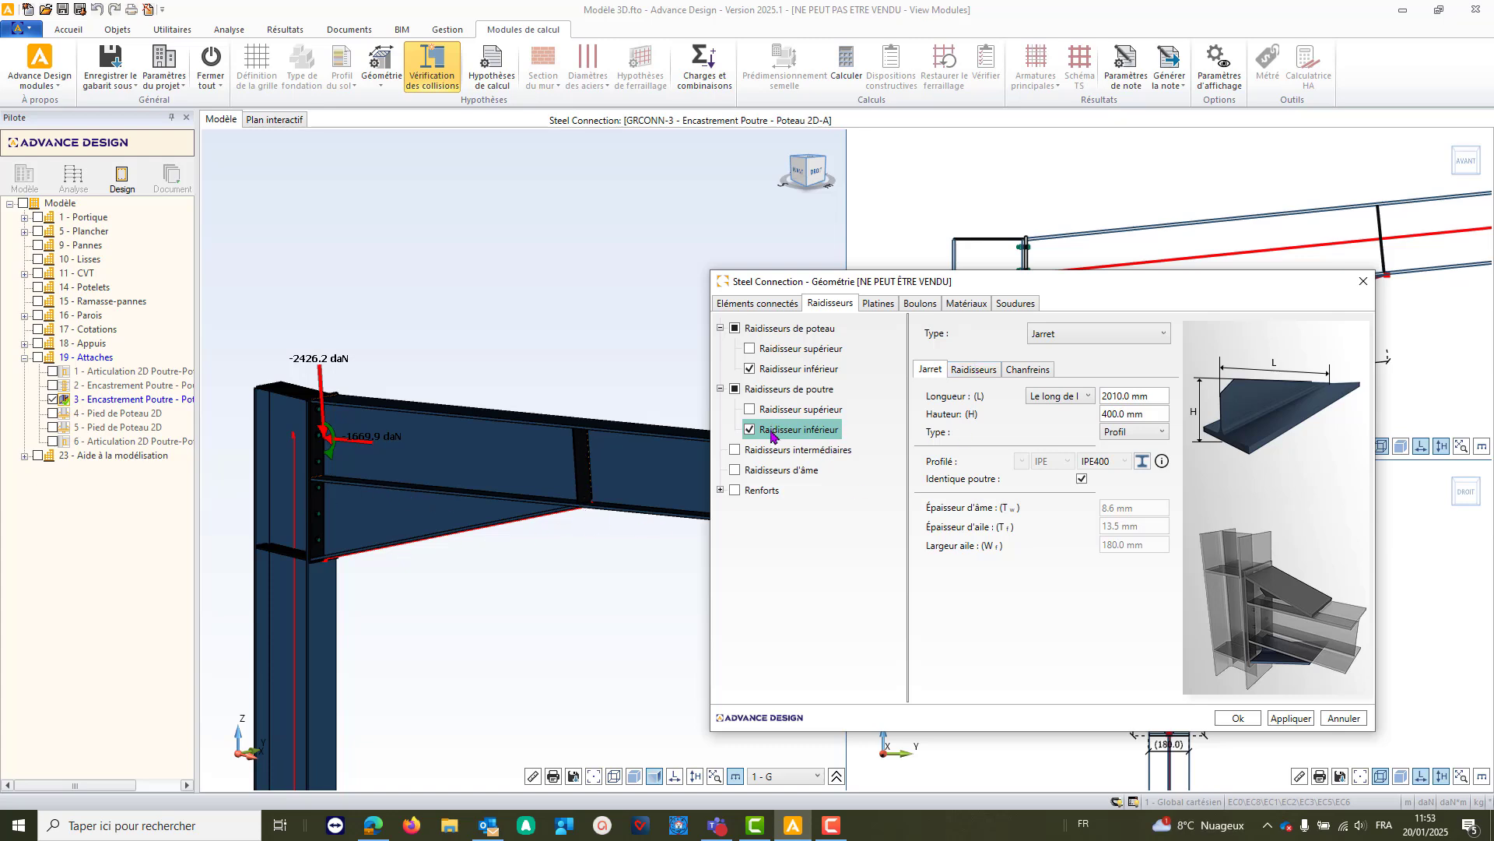
left_click(1113, 335)
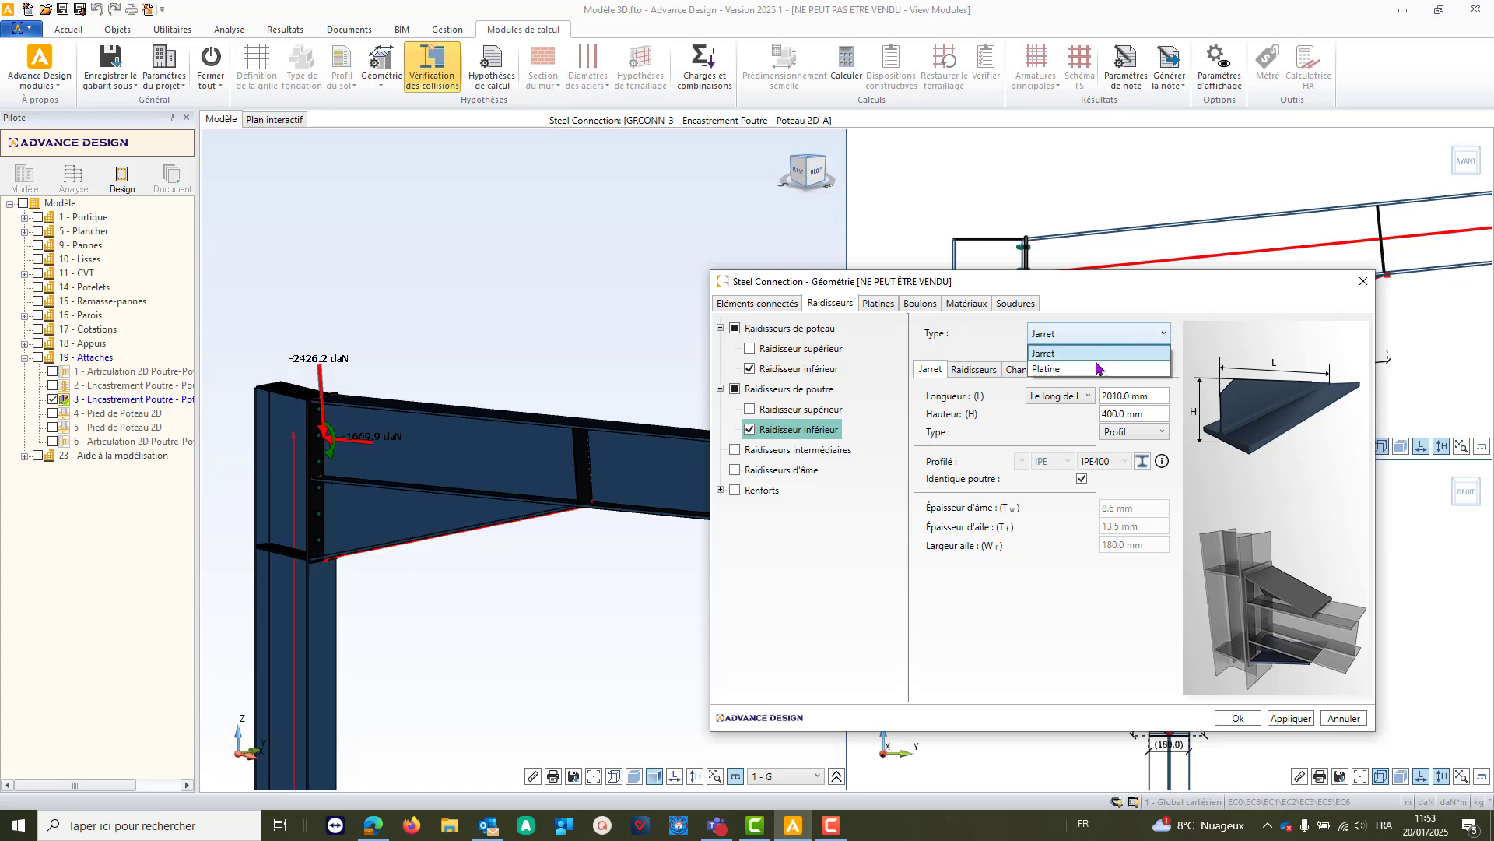
left_click(1098, 338)
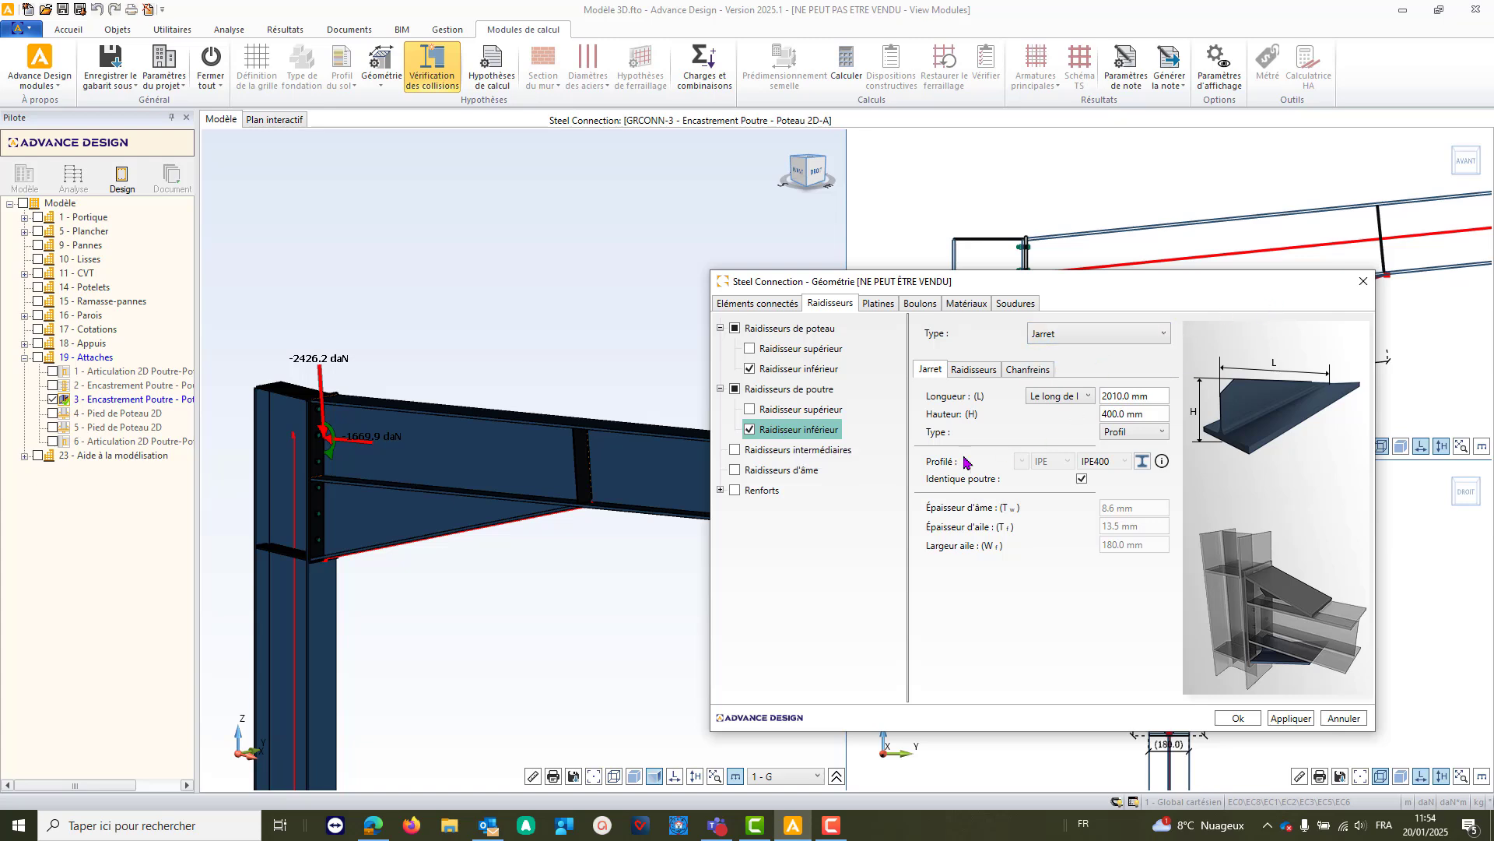
left_click(975, 370)
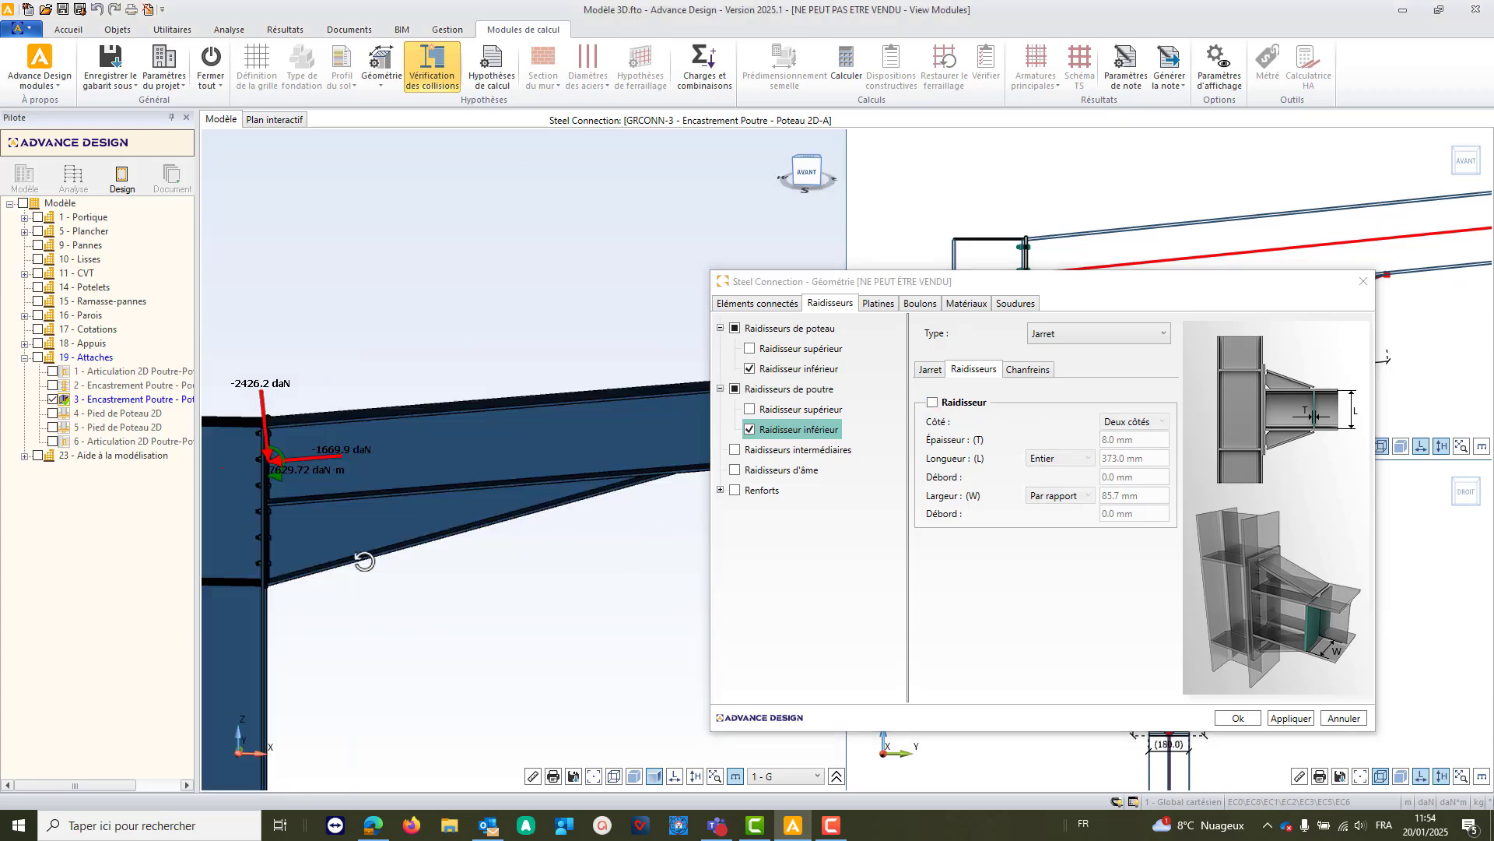
middle_click_drag(364, 561, 305, 550)
scroll(674, 734, "down", 2)
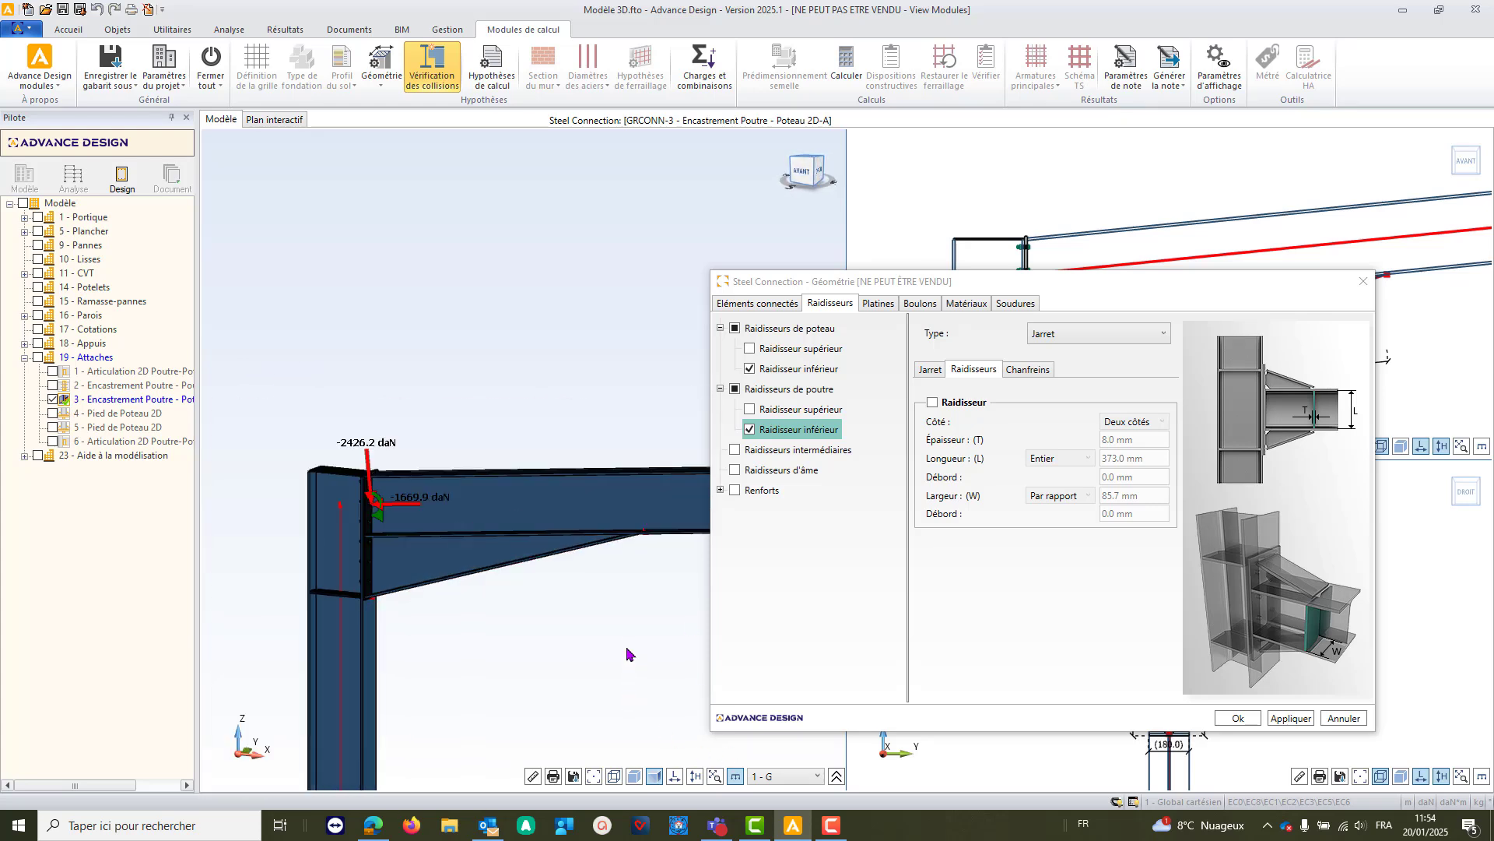
scroll(414, 598, "up", 2)
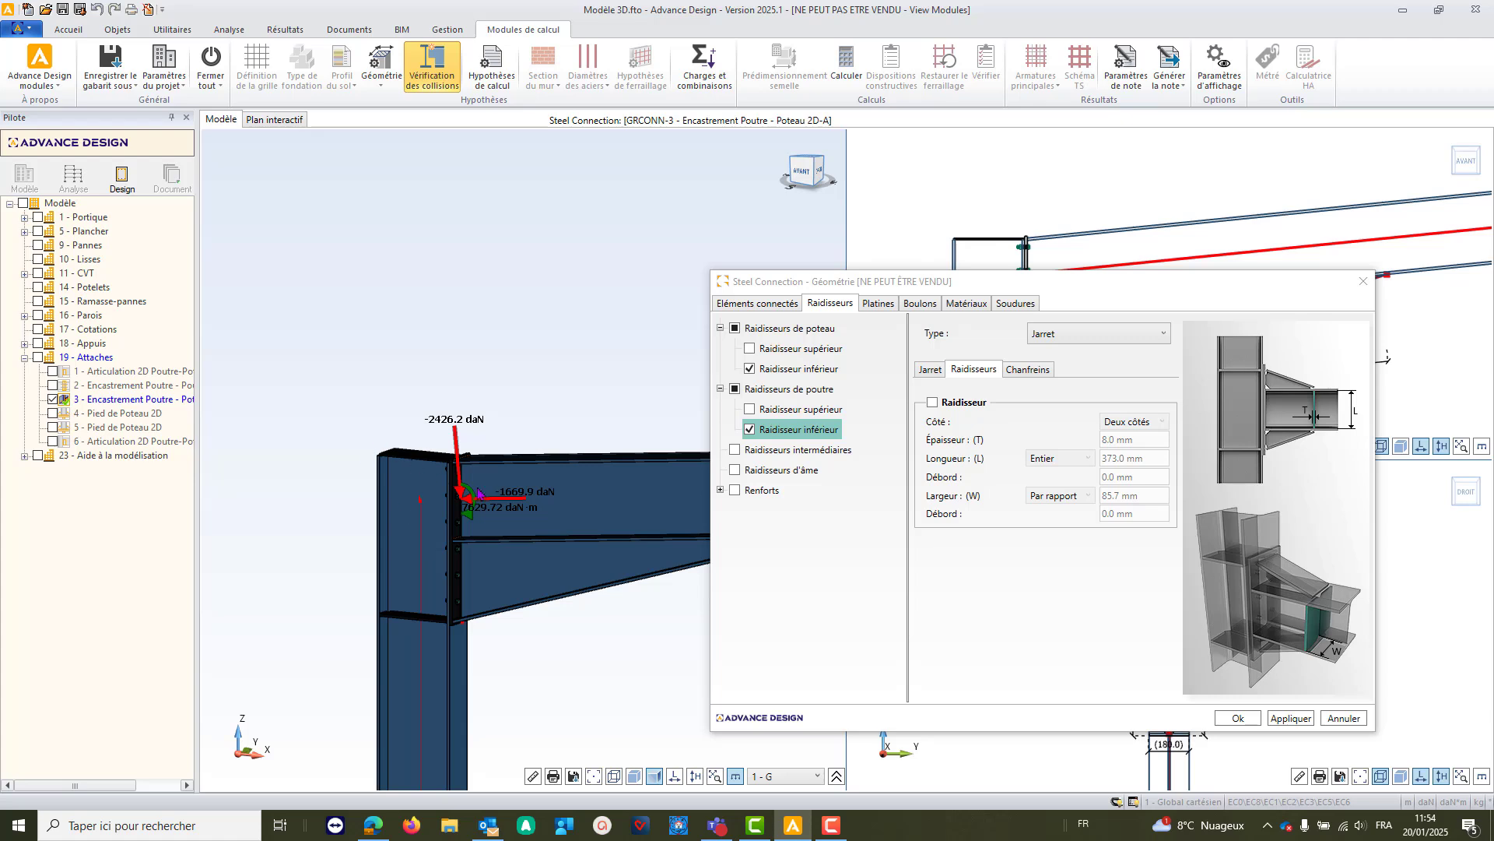
scroll(488, 537, "up", 1)
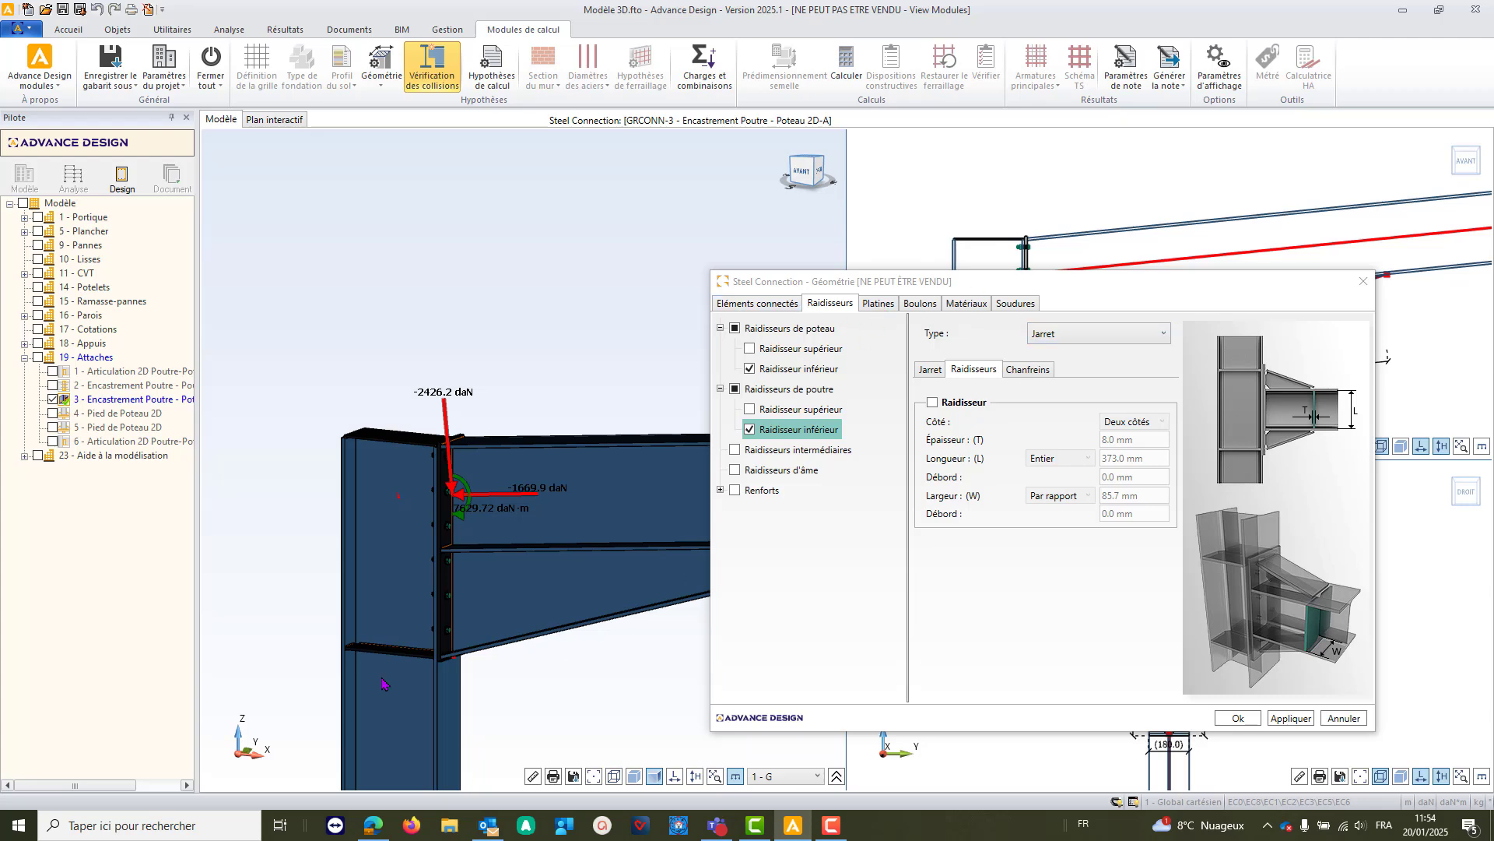
- Check the end plate dimensions and the geometry of the column's lower stiffener
left_click(888, 305)
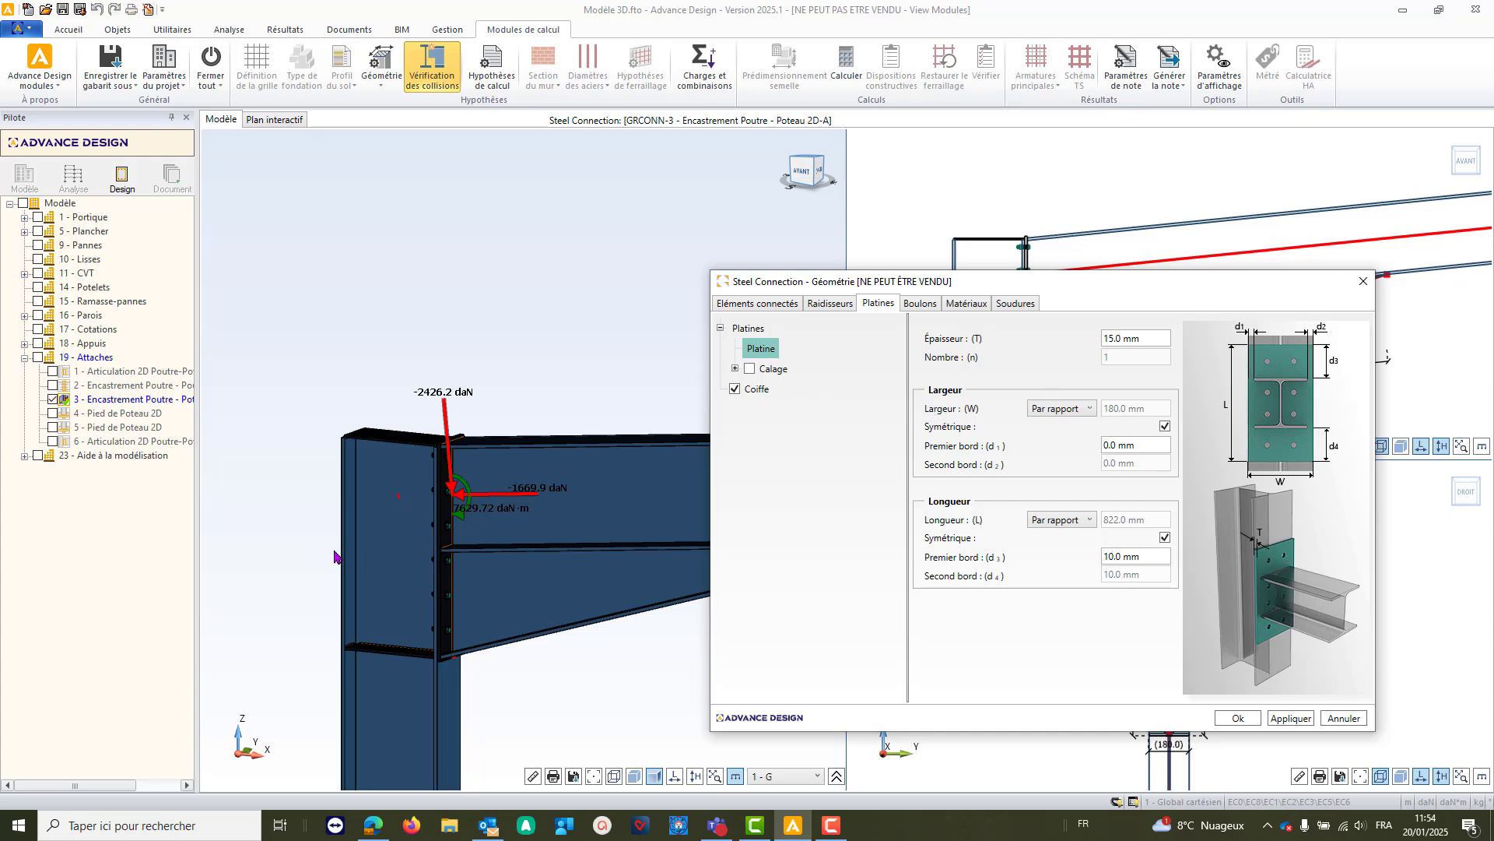
middle_click_drag(334, 556, 387, 539)
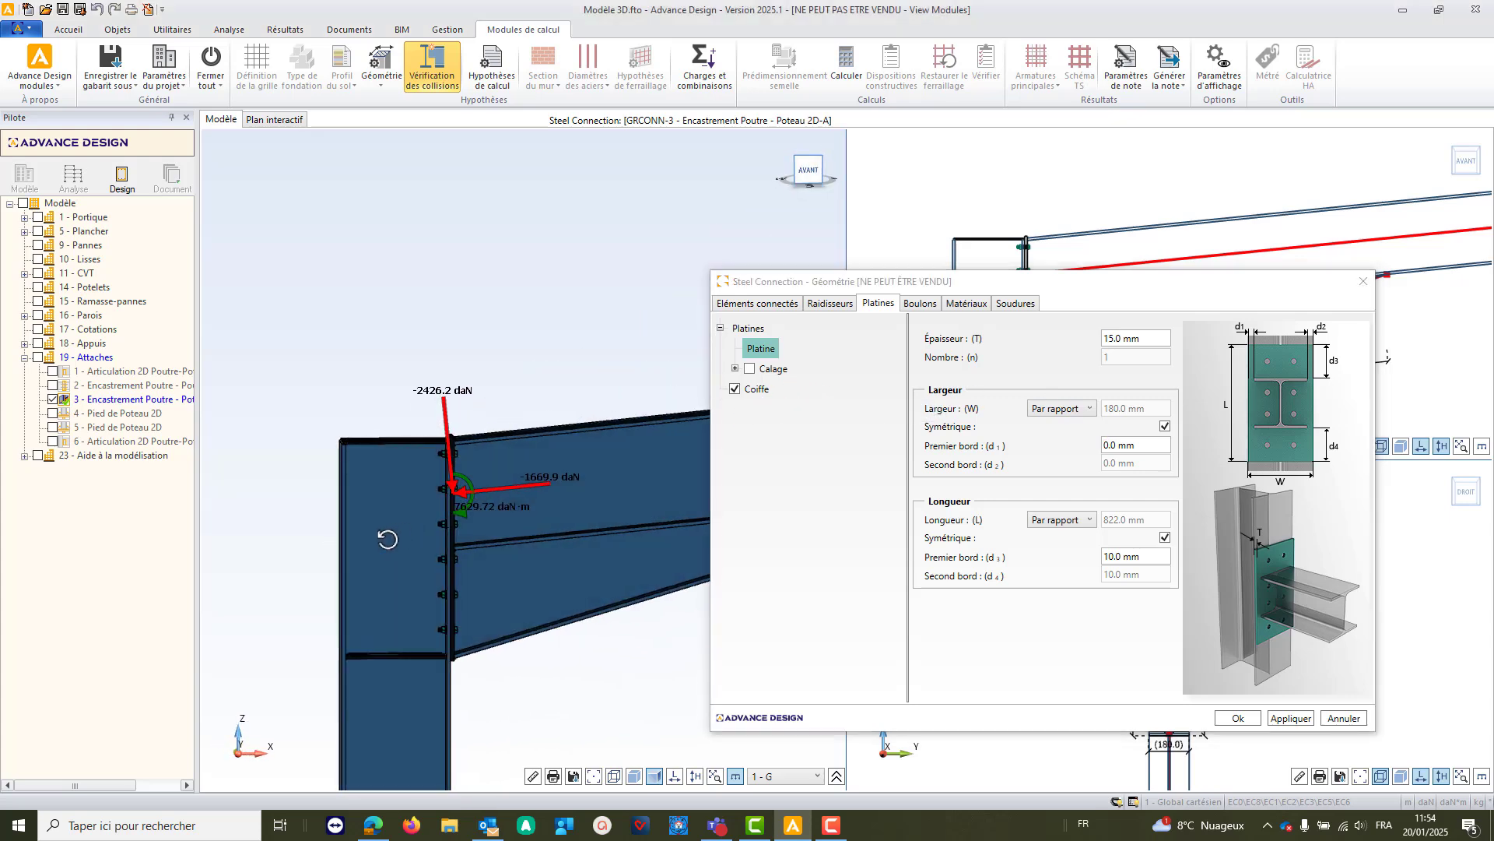
left_click(830, 302)
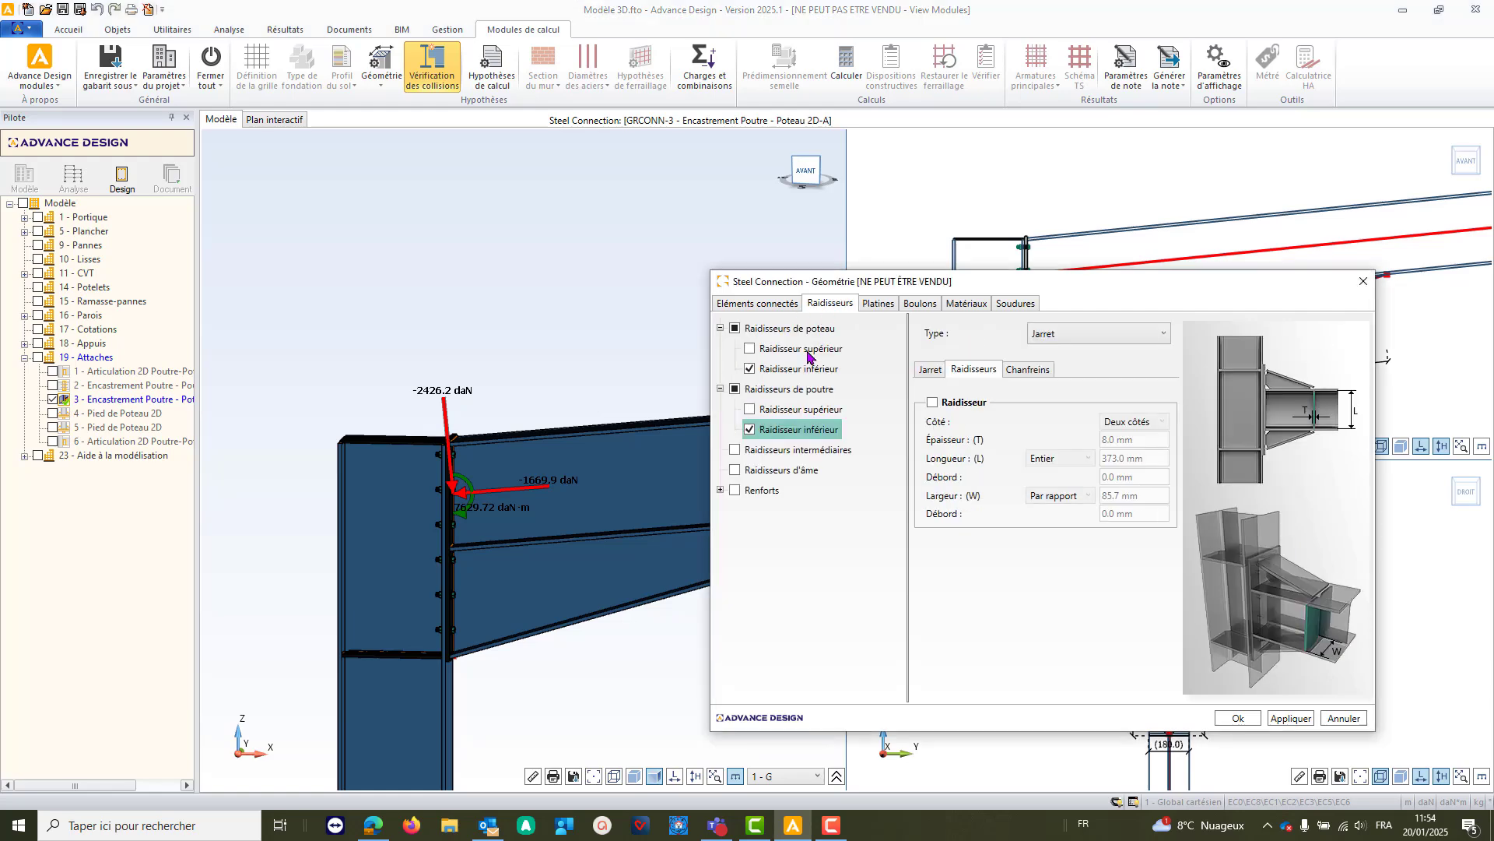
left_click(780, 370)
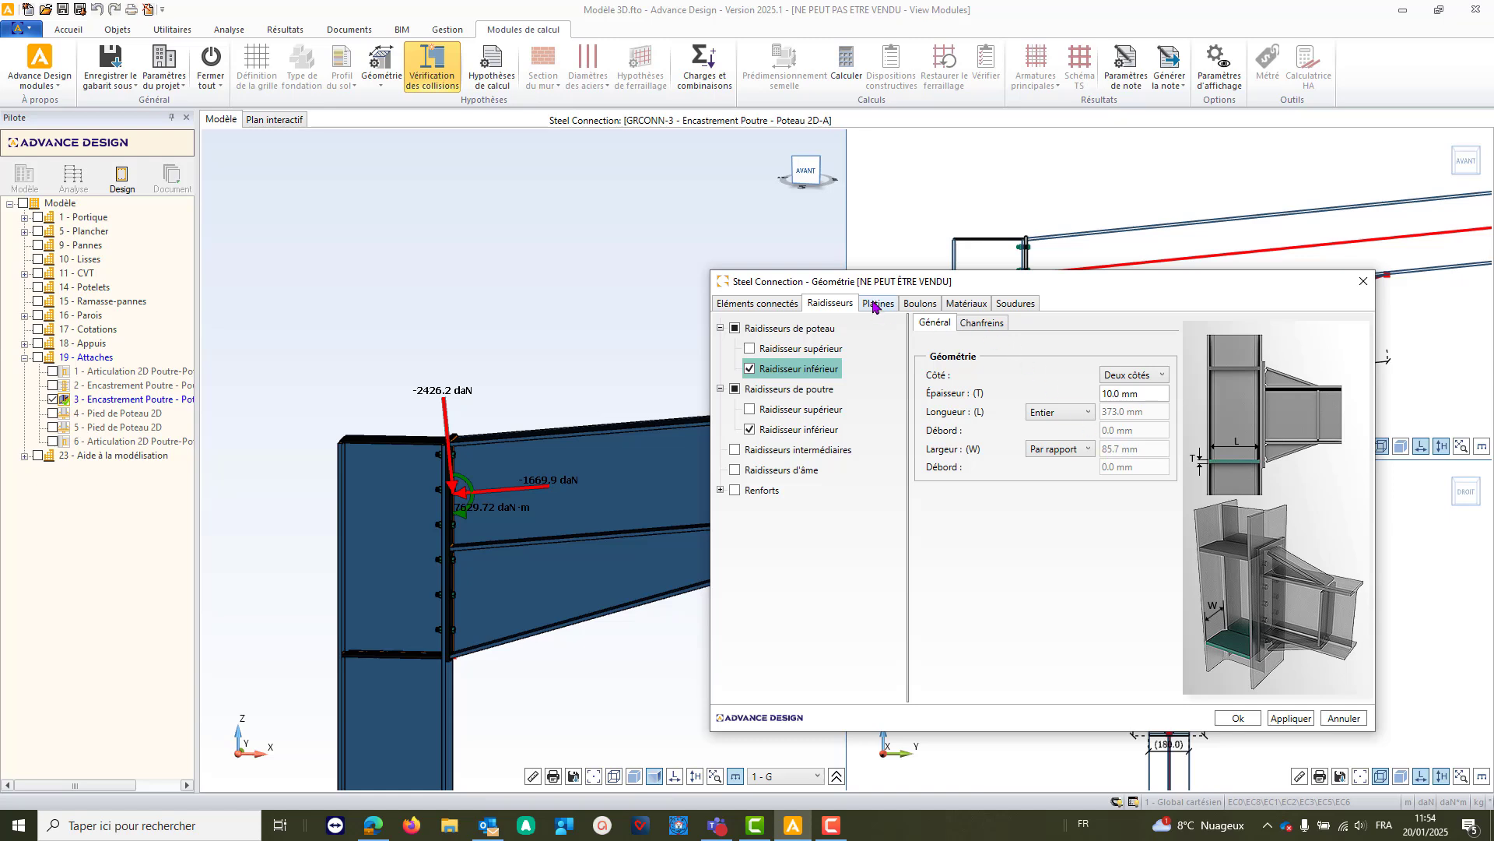
- Review the weld settings of the beam's lower stiffener and accept the connection geometry
left_click(1008, 304)
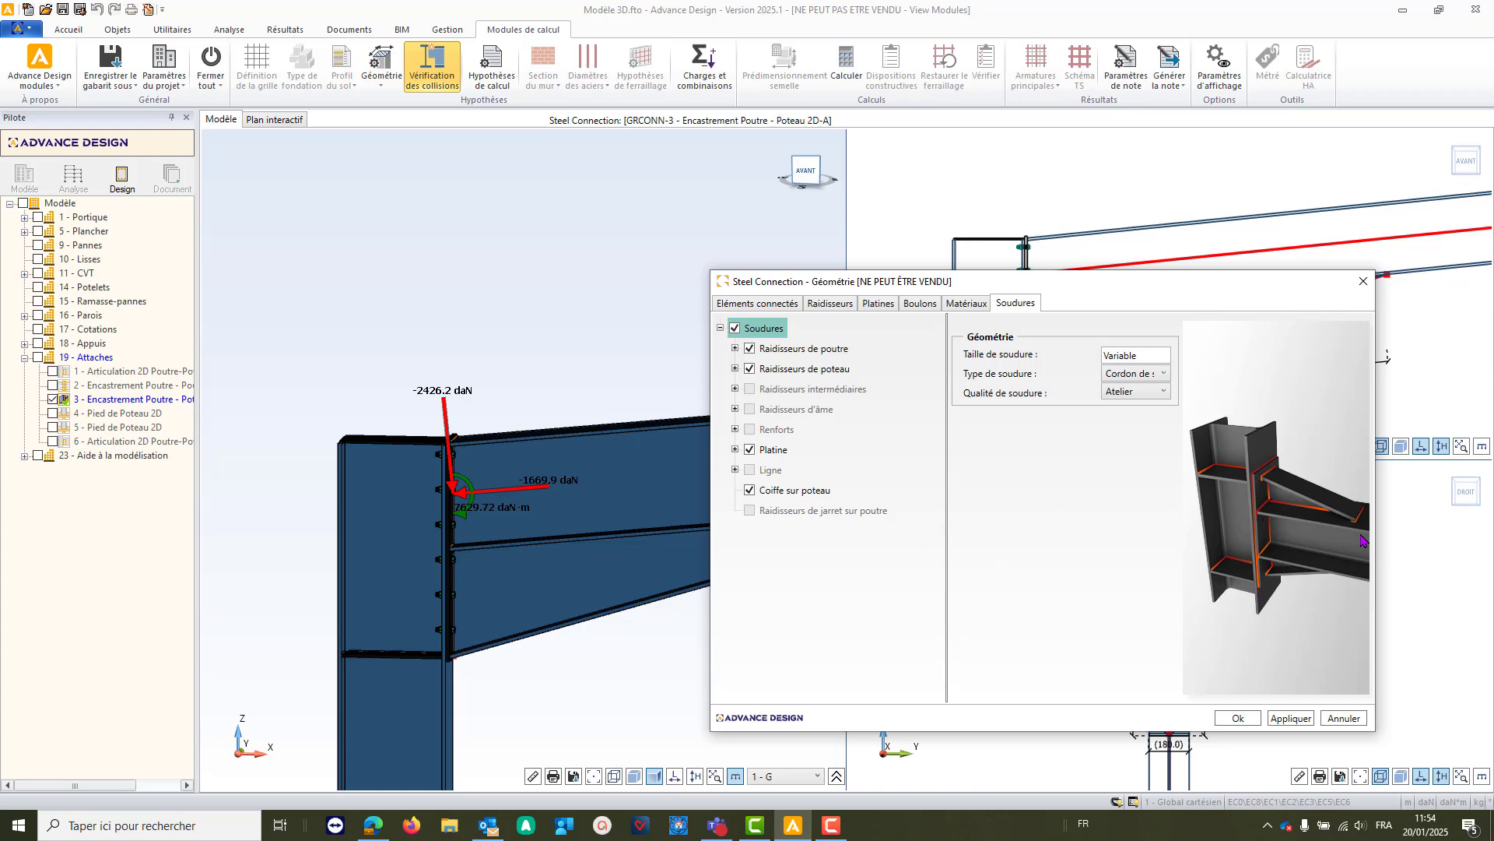
left_click(774, 355)
left_click(735, 348)
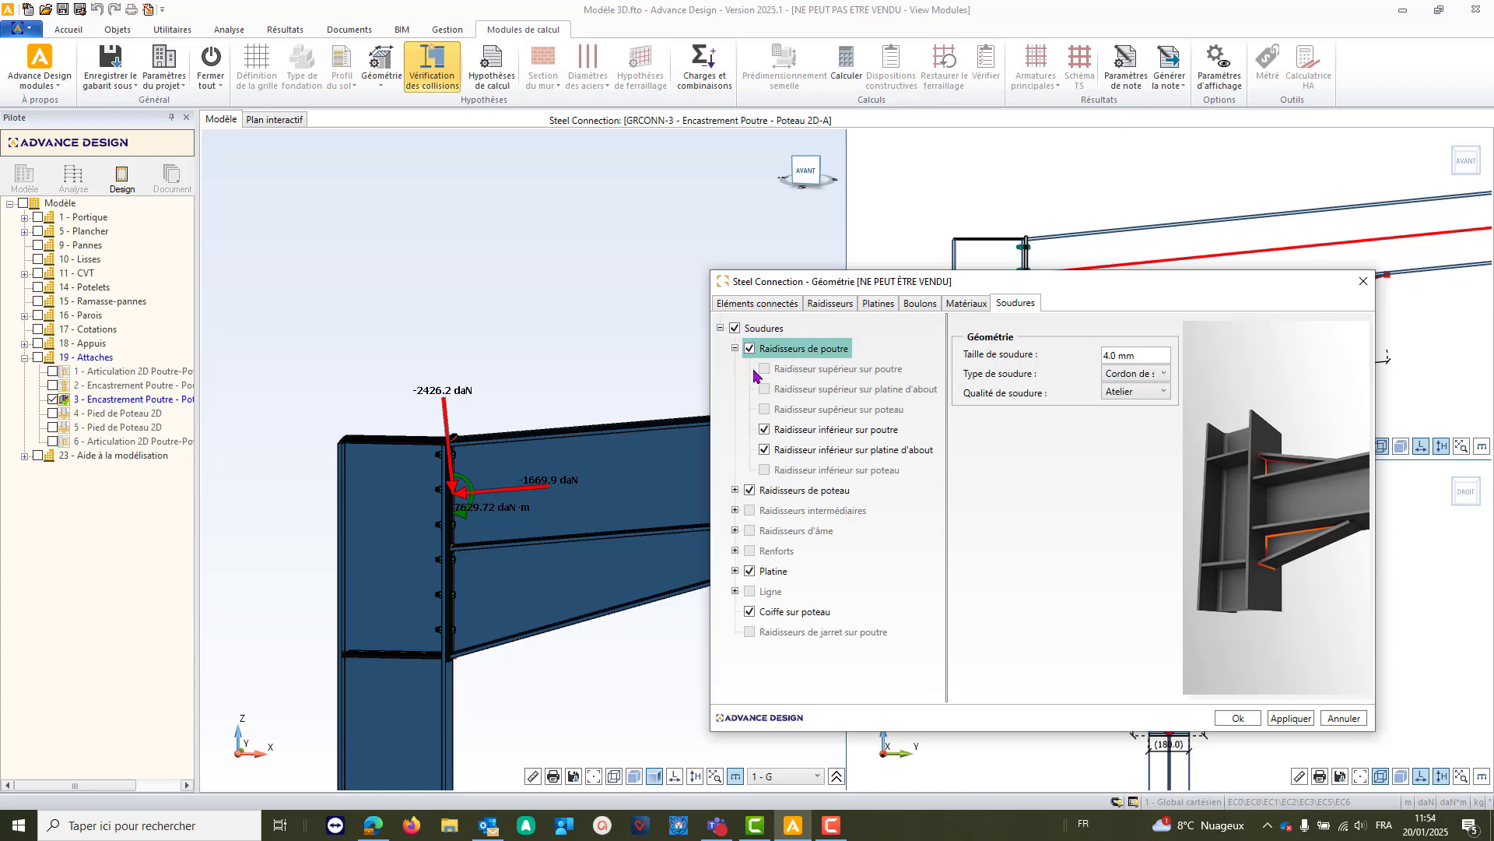
left_click(805, 432)
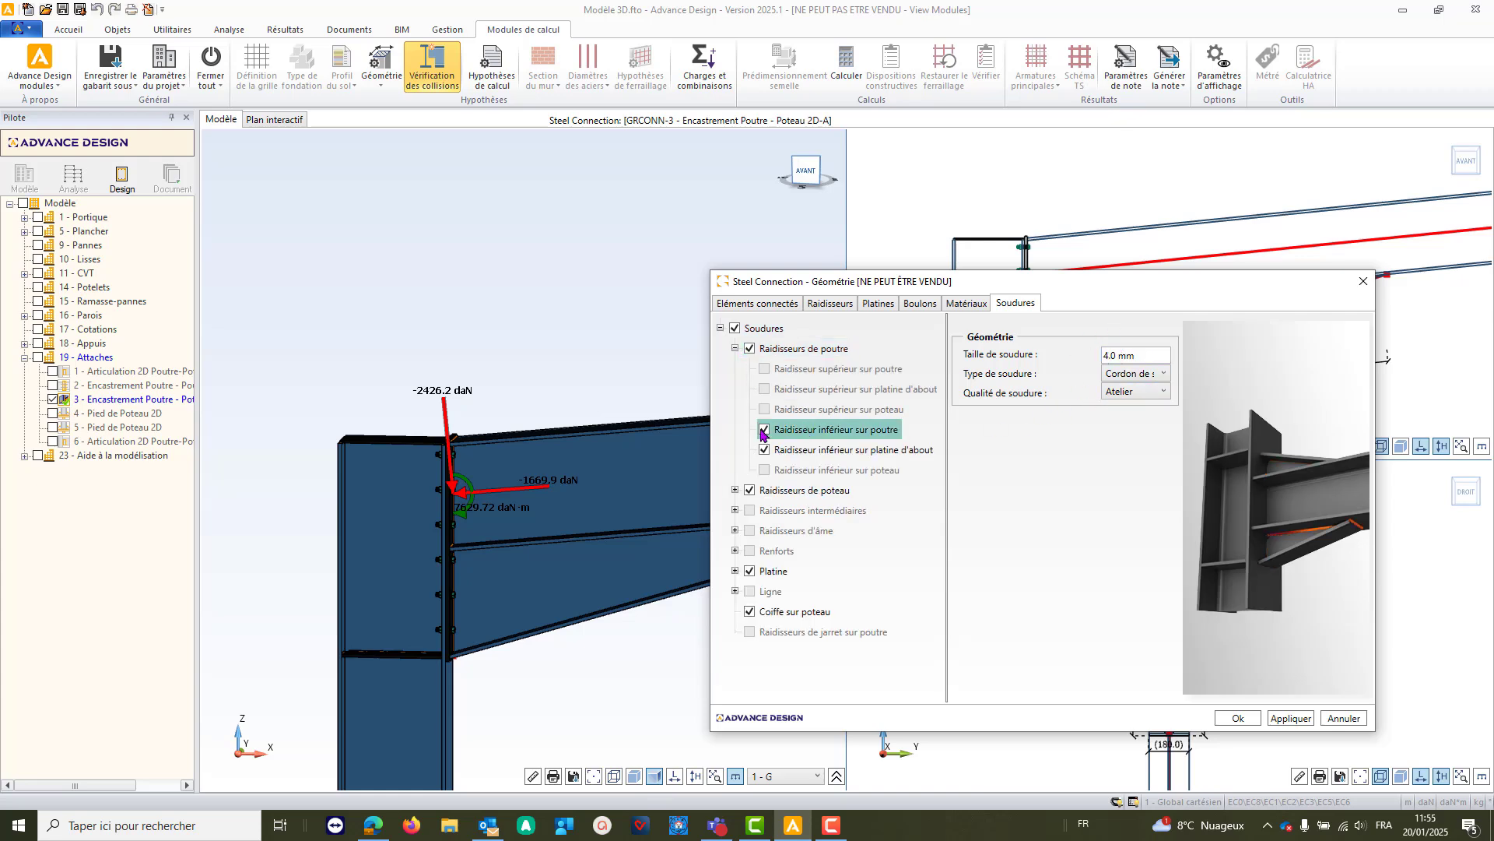
left_click(1240, 719)
- Check the calculation assumptions of the steel connection, including its weld method and safety coefficients
middle_click_drag(400, 621, 354, 618)
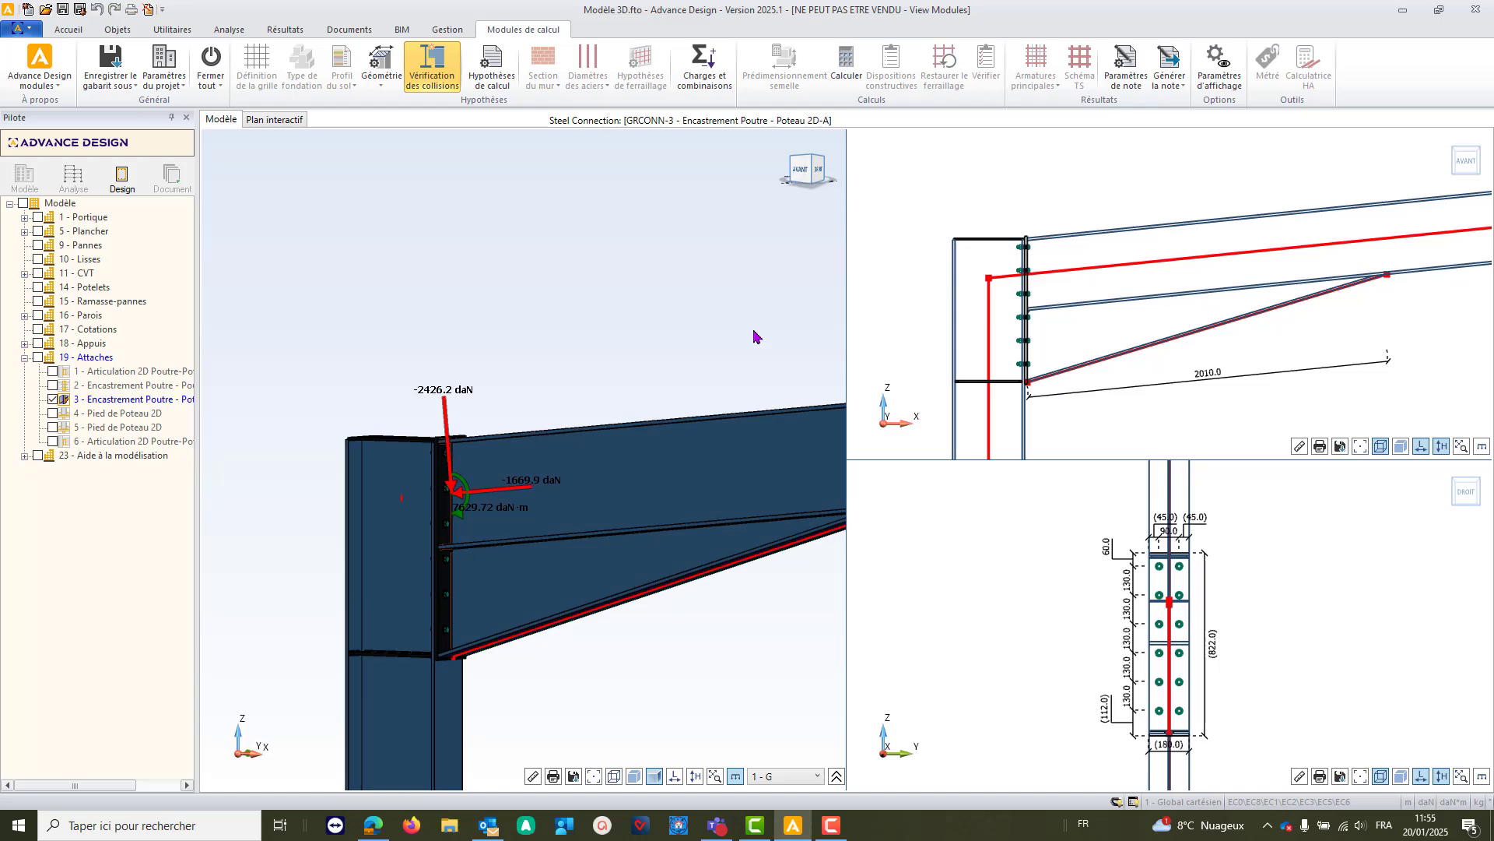
left_click(492, 68)
left_click(795, 151)
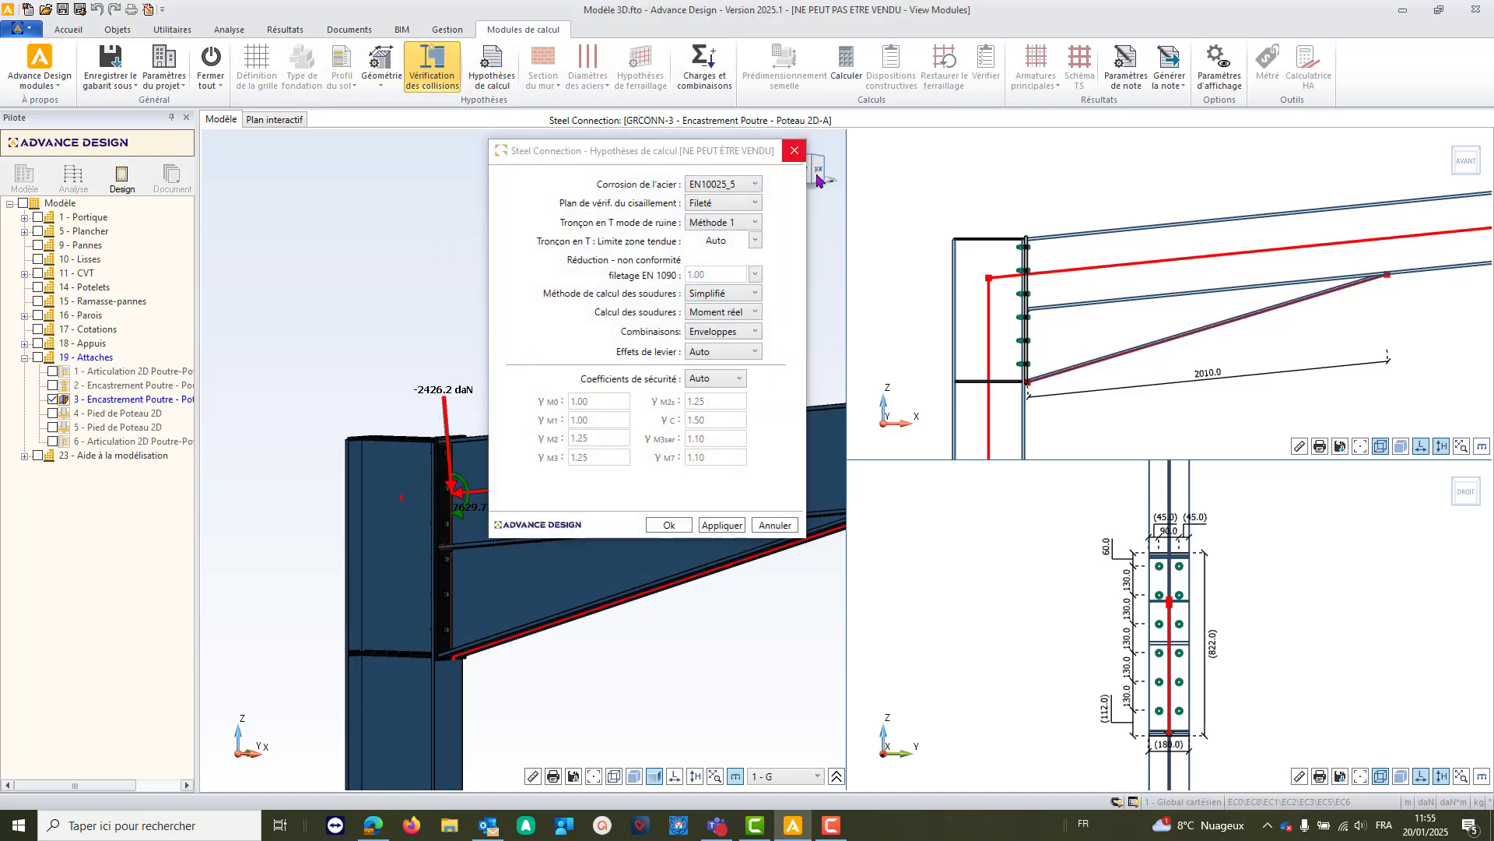
- Review the connection's load cases, combinations and load definitions
left_click(705, 69)
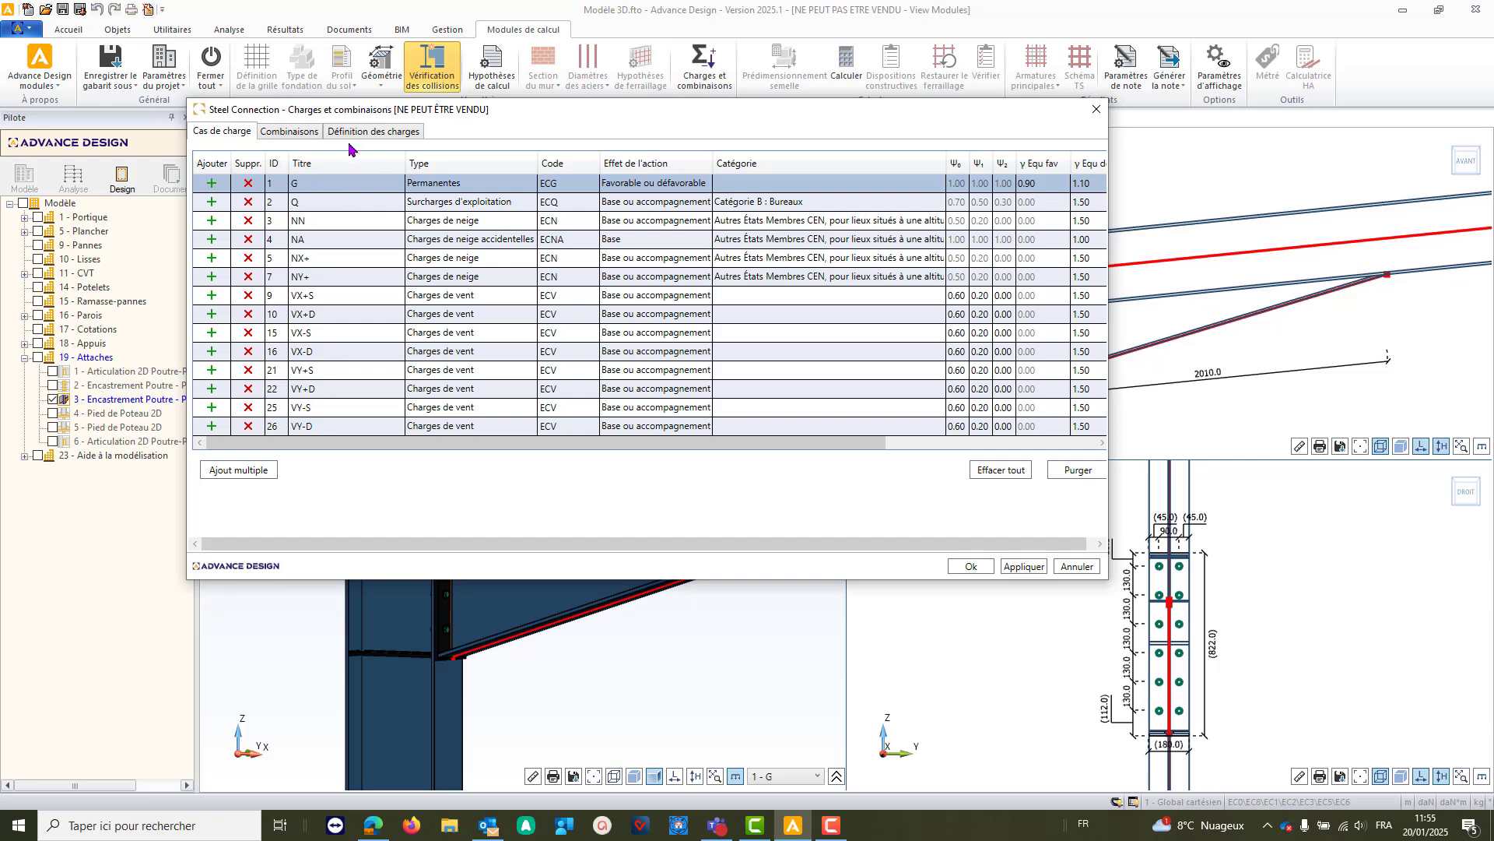
left_click(291, 138)
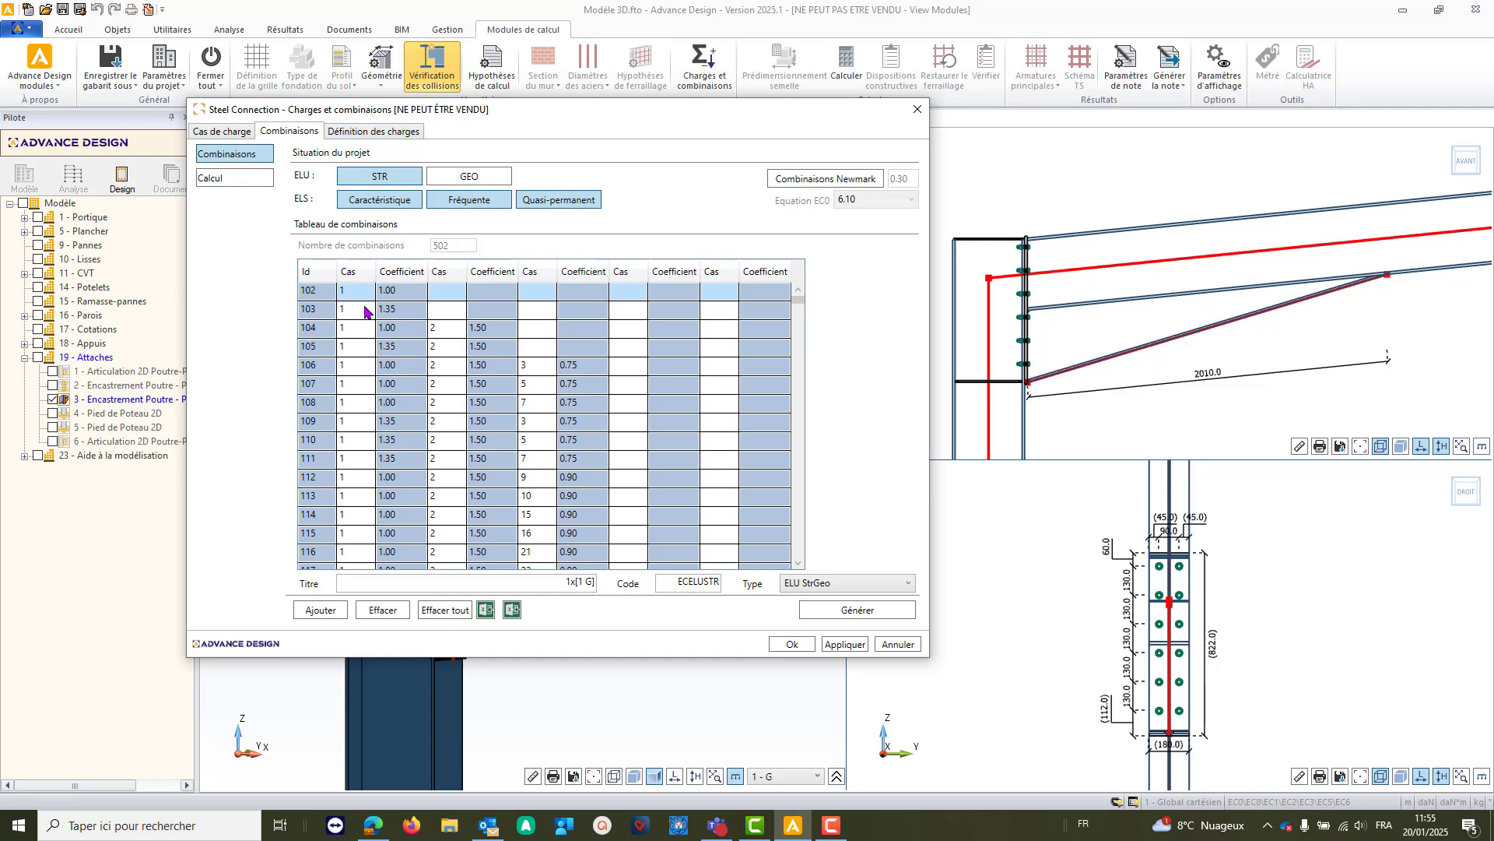
left_click(364, 133)
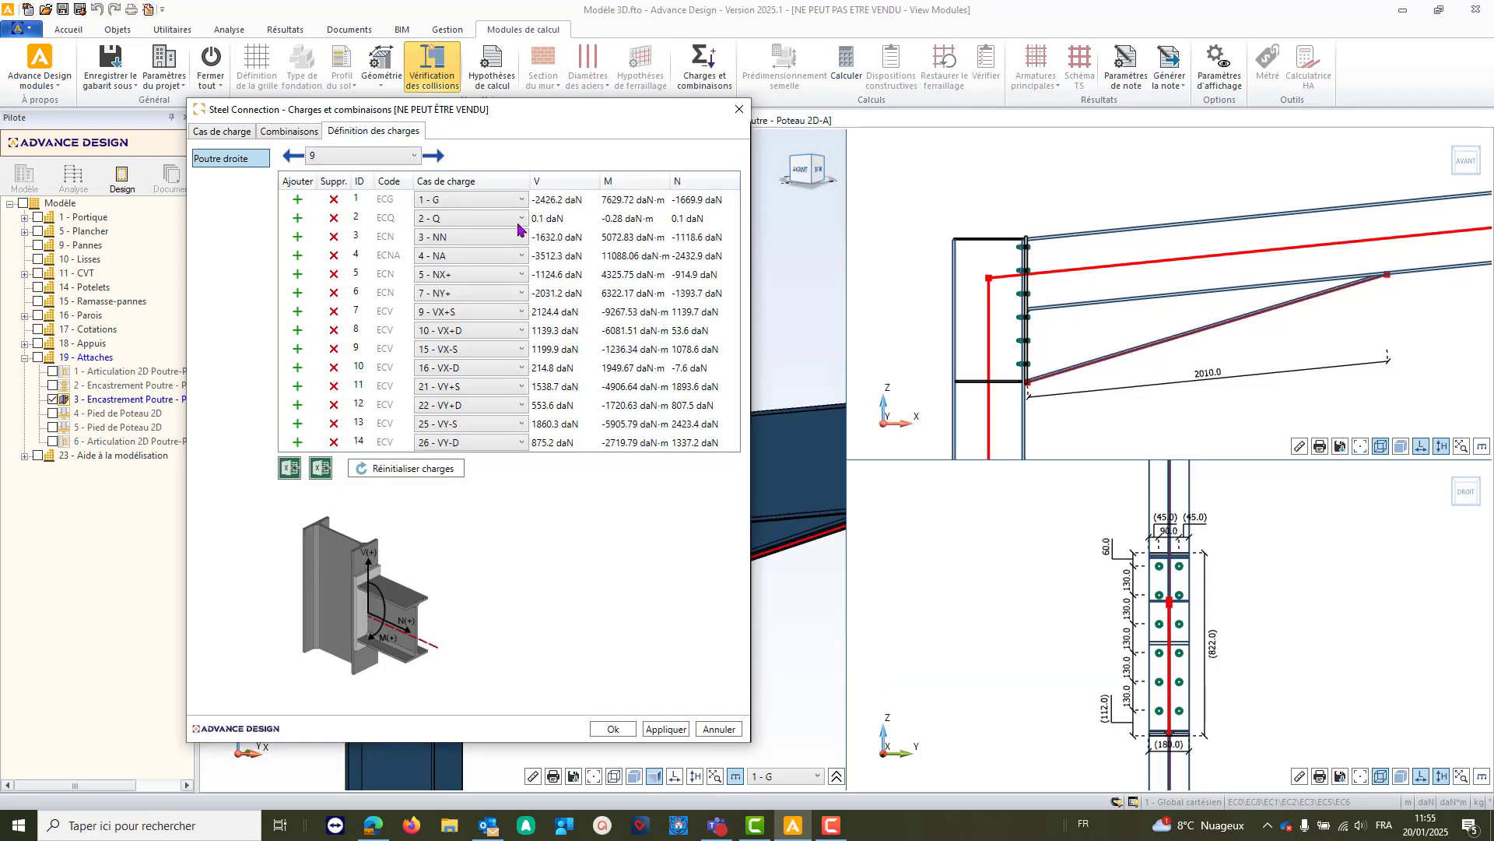
- Examine the right beam's forces per load case for connections 6 and 7 of the group
left_click(407, 159)
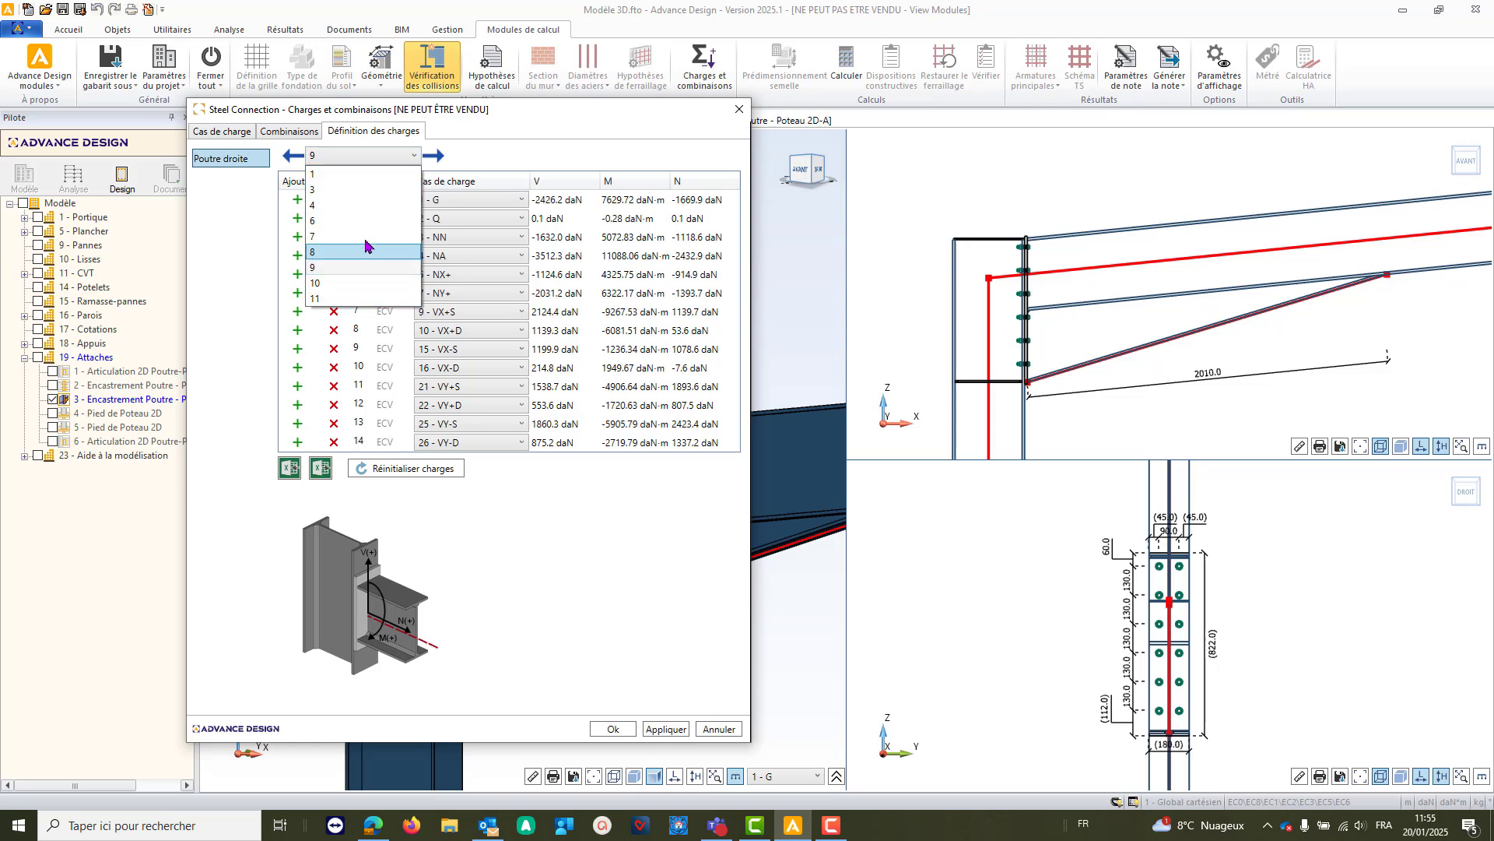
left_click(569, 256)
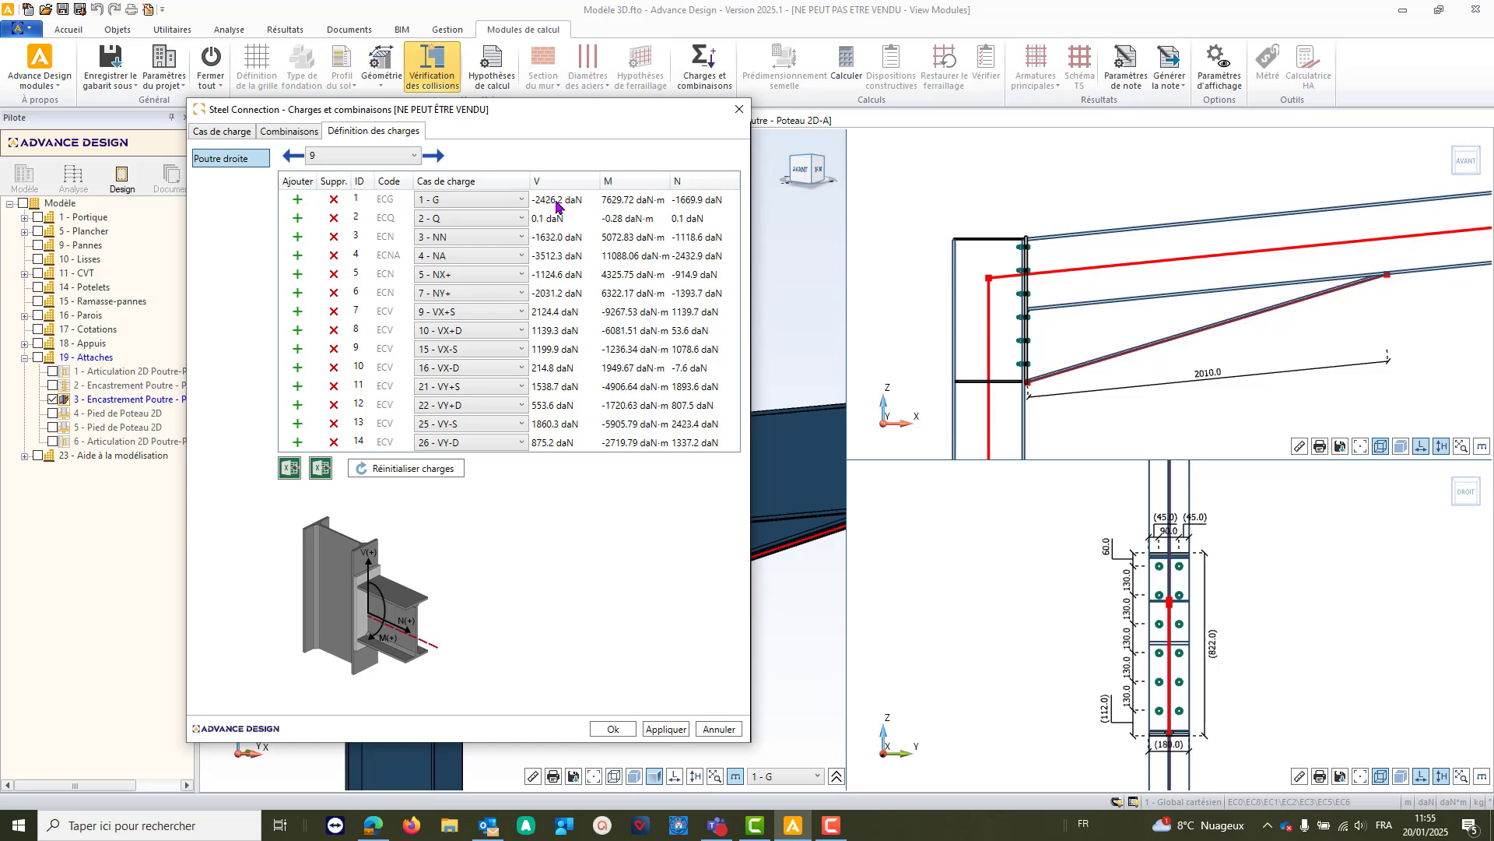
left_click(361, 160)
left_click(566, 250)
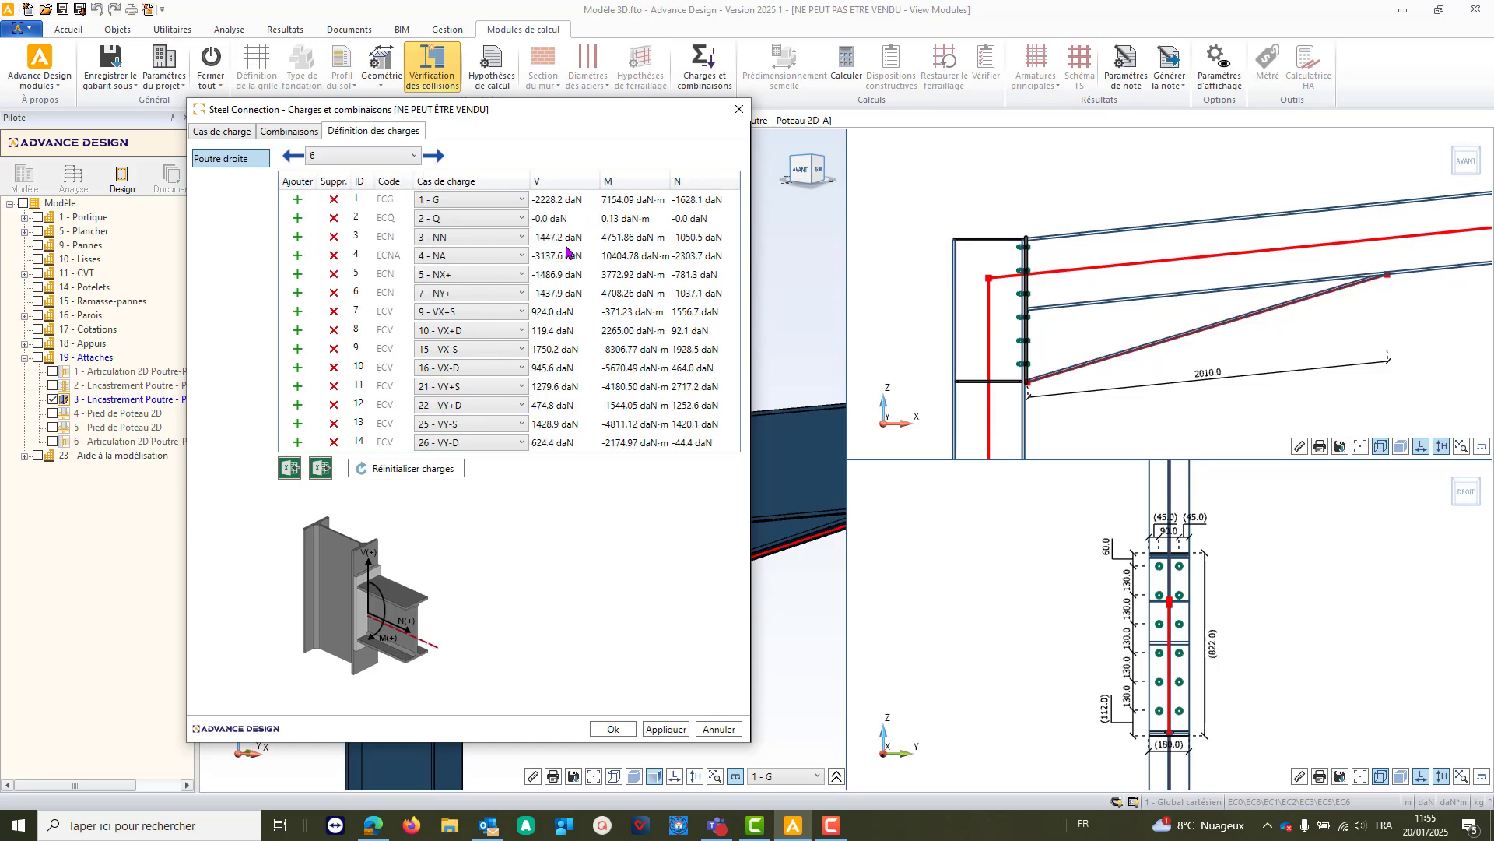
key("Down")
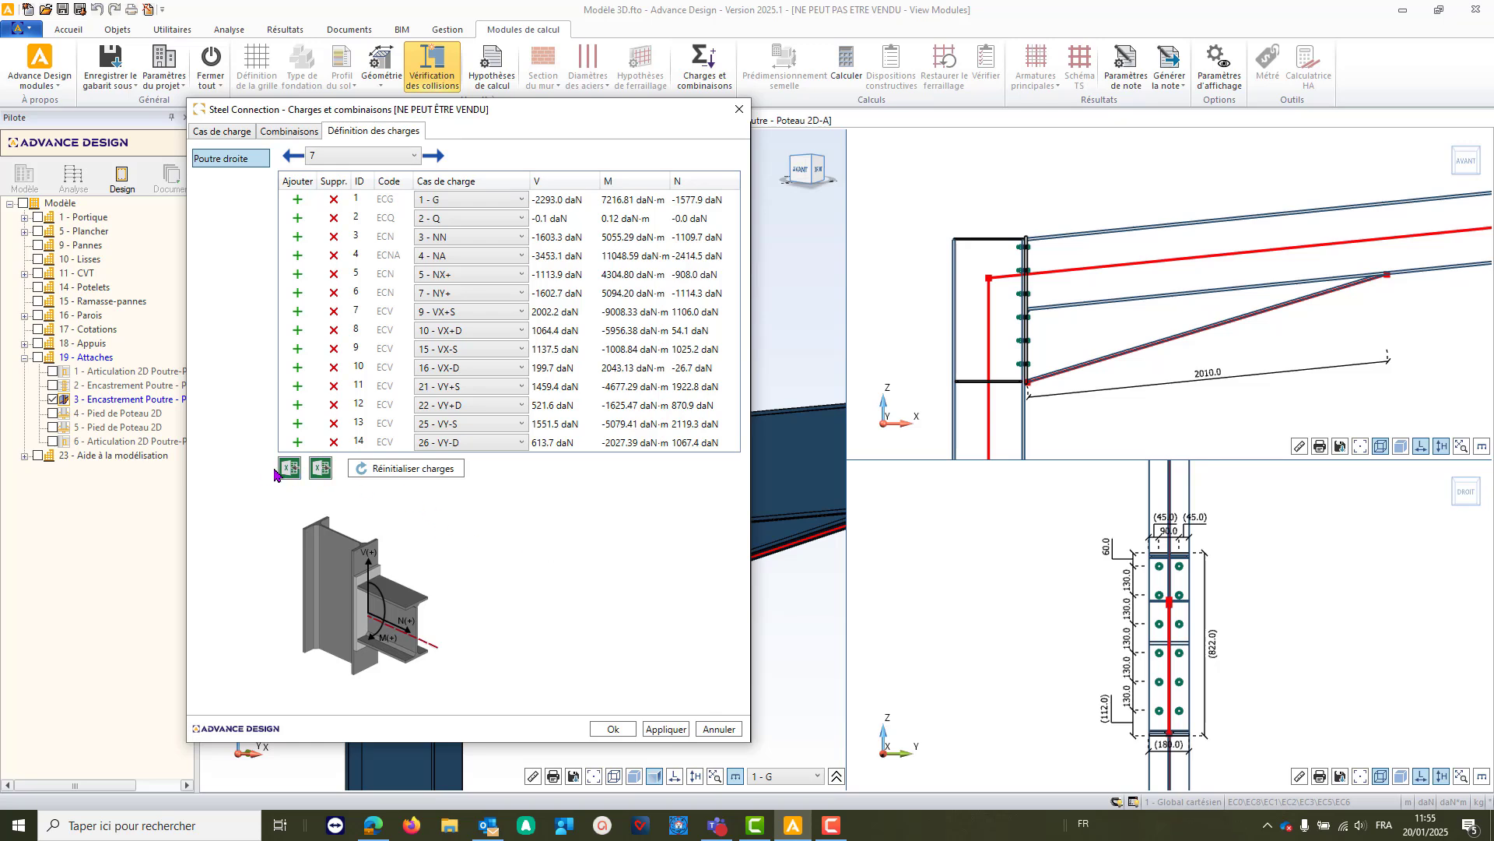
left_click(739, 109)
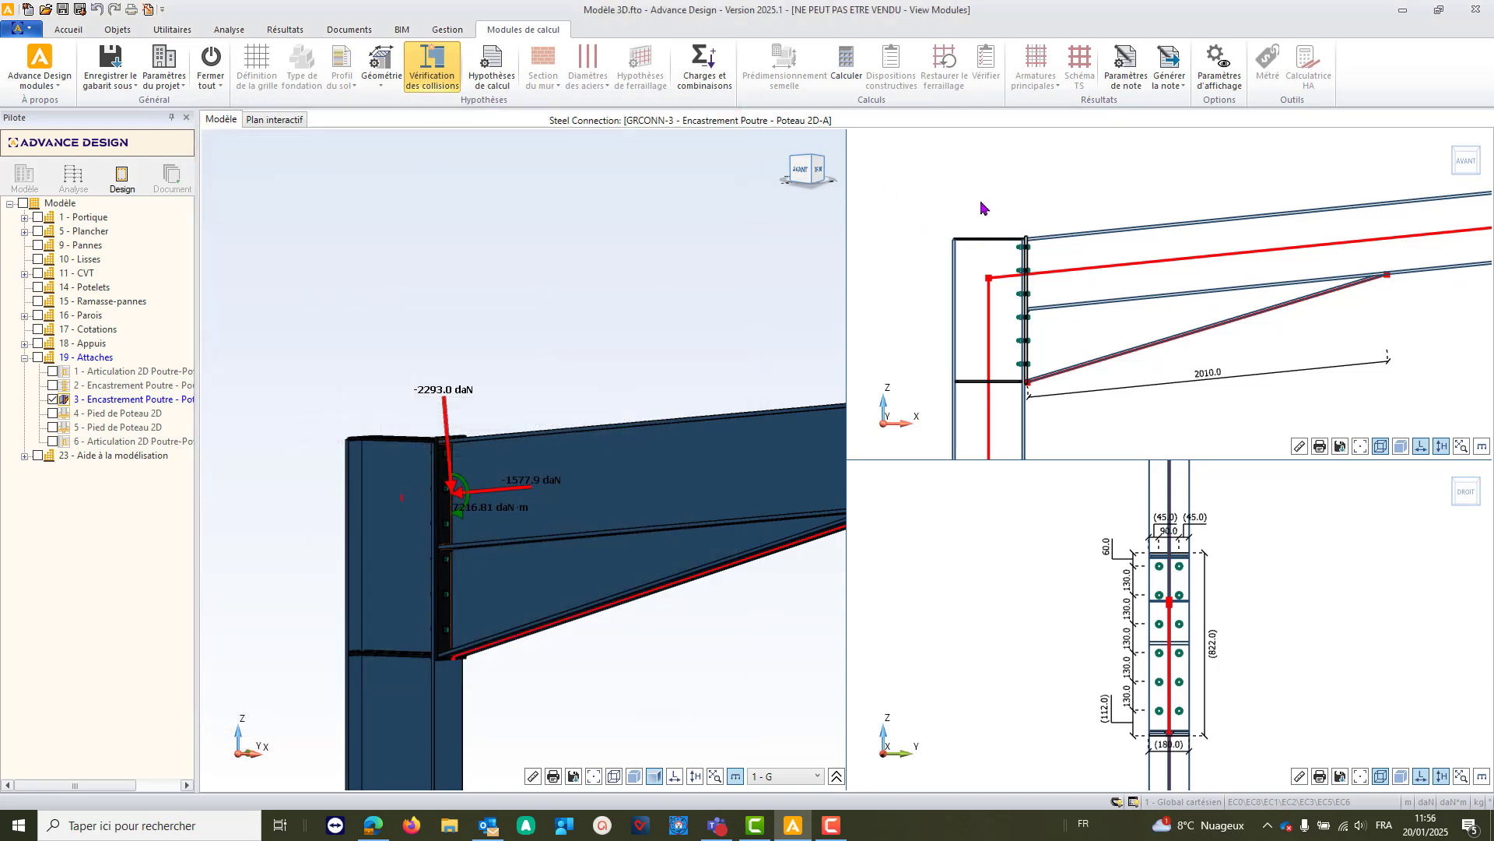
- Calculate the moment connection and examine the work ratios of all its verifications and its rotational stiffness
left_click(846, 63)
left_click(837, 778)
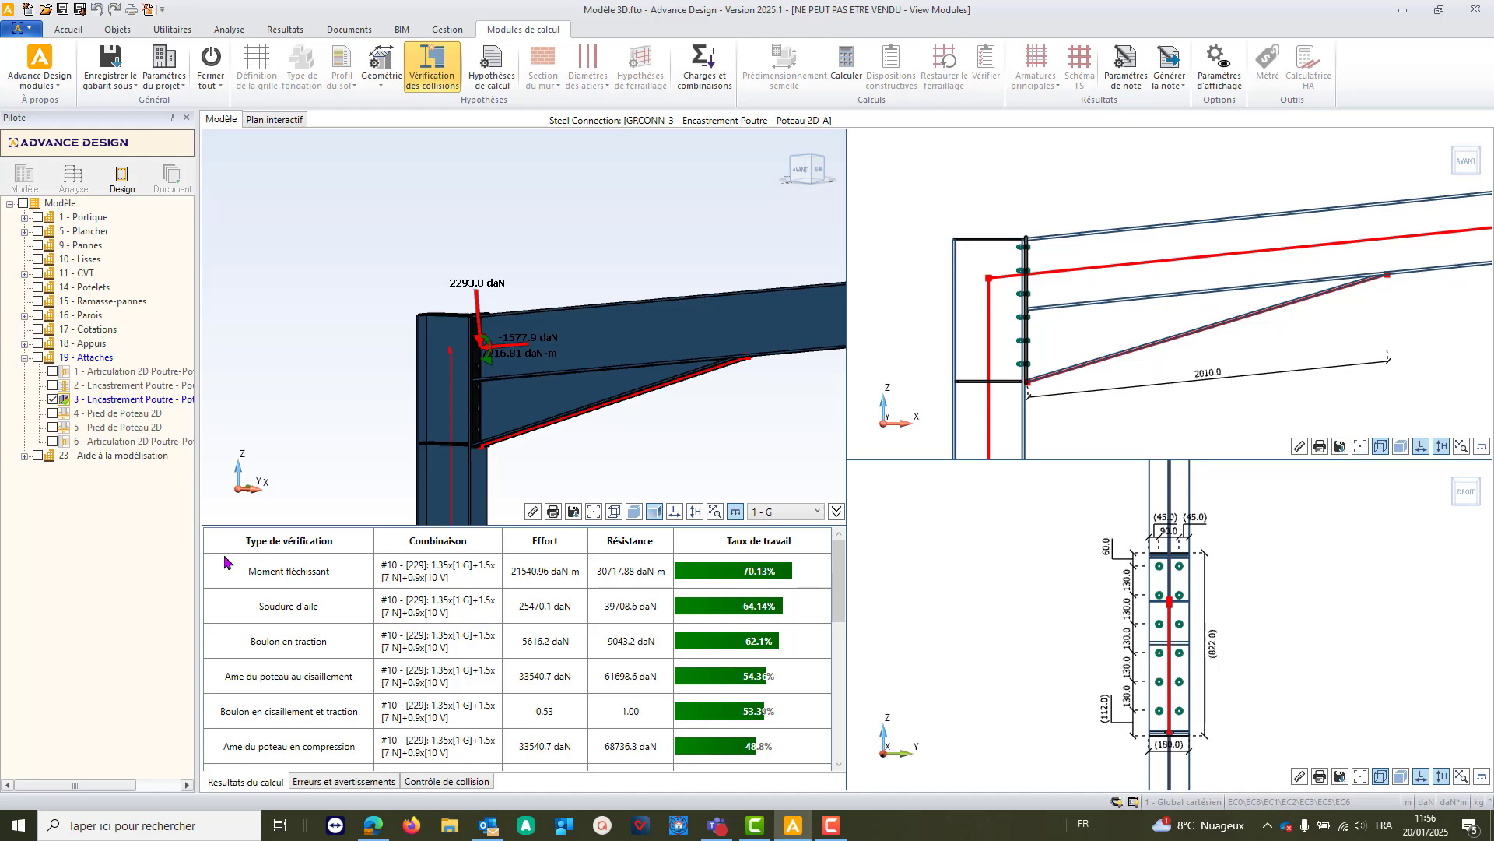
scroll(732, 618, "down", 10)
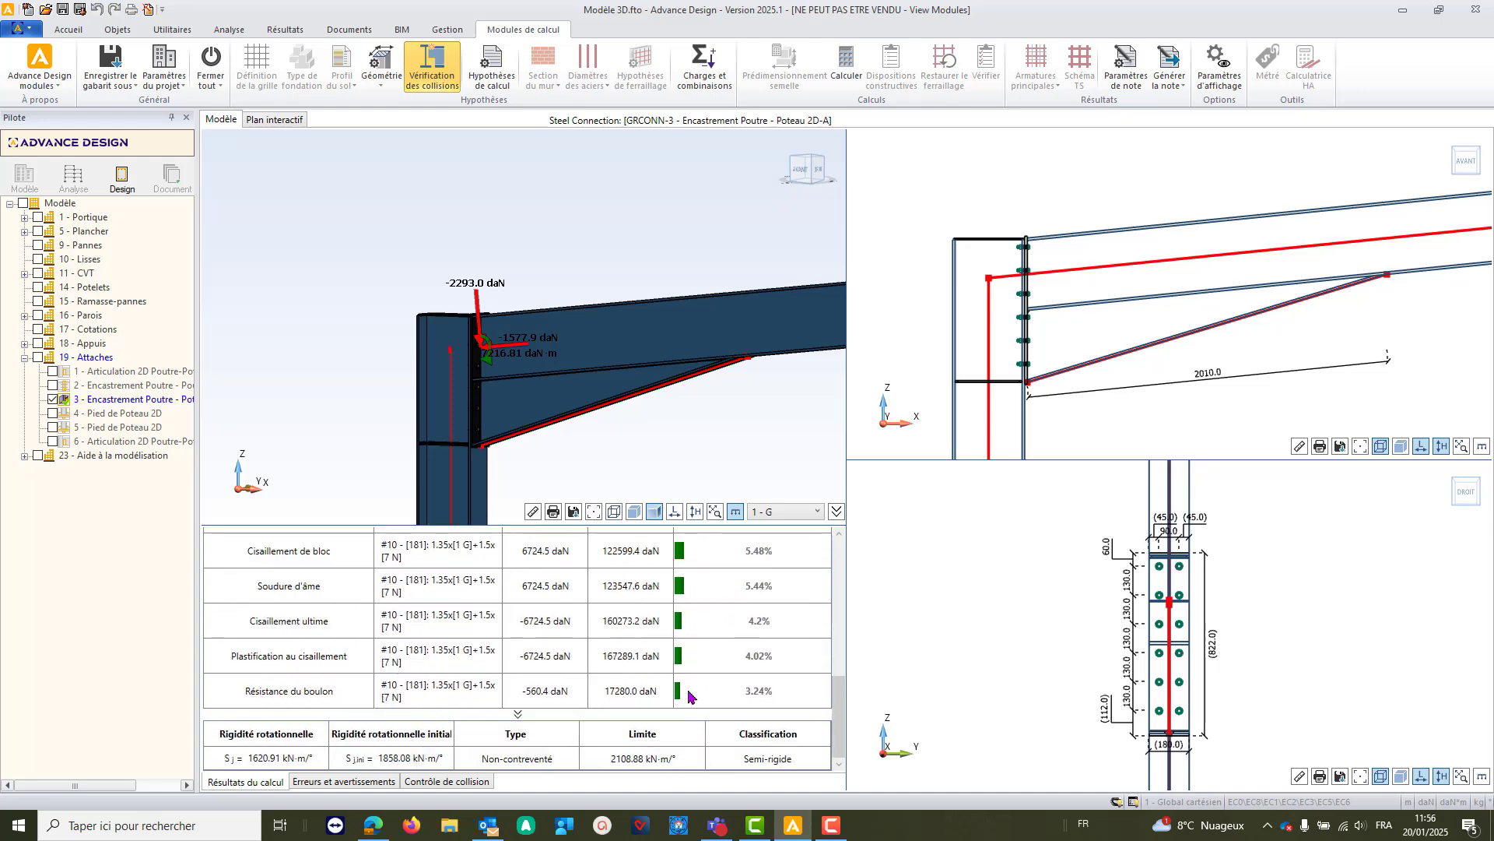
scroll(346, 685, "up", 10)
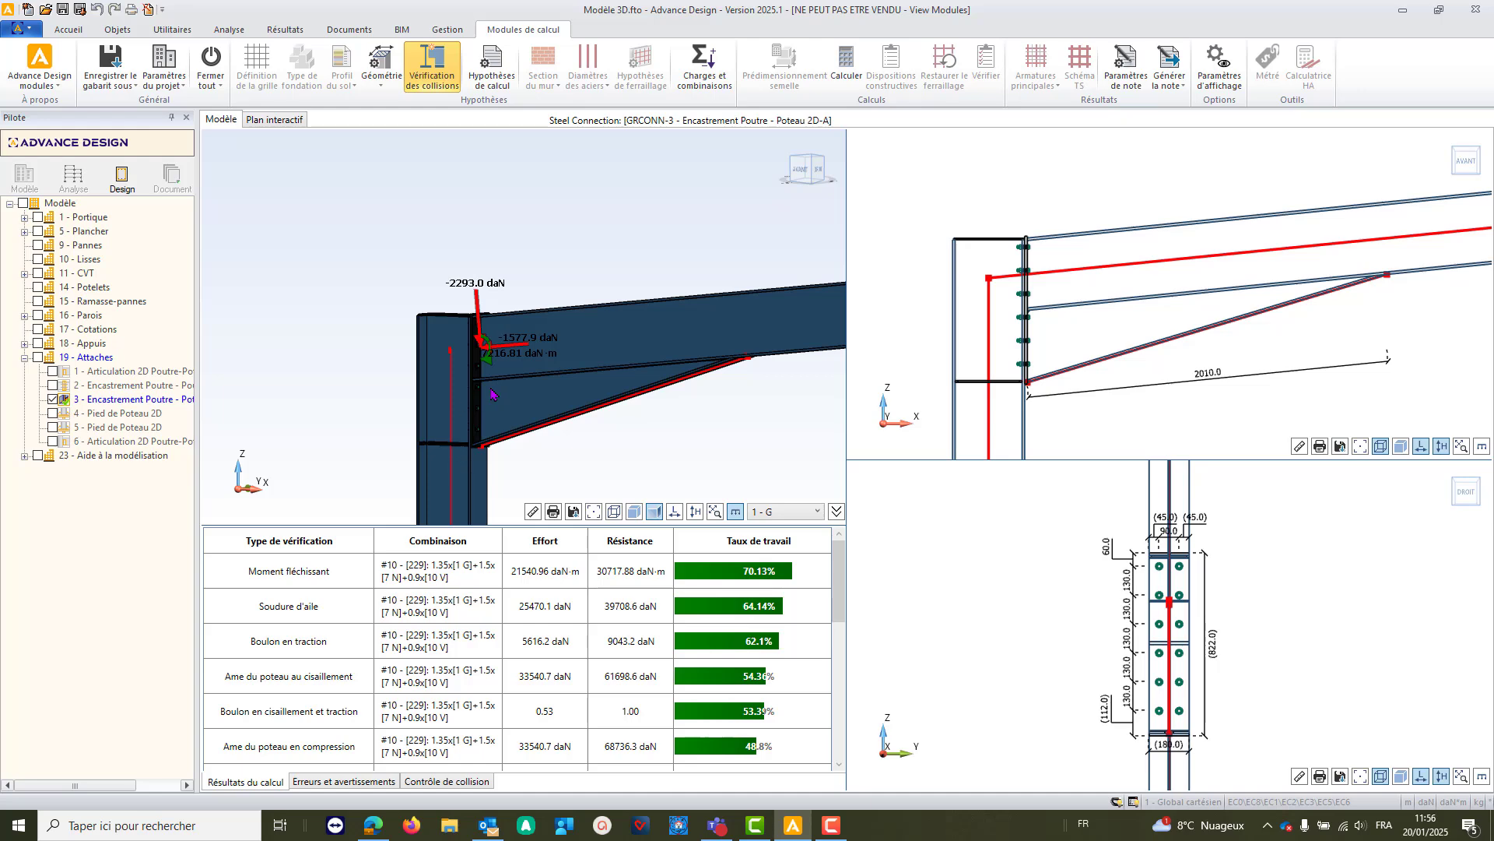
scroll(490, 394, "up", 5)
scroll(450, 397, "down", 5)
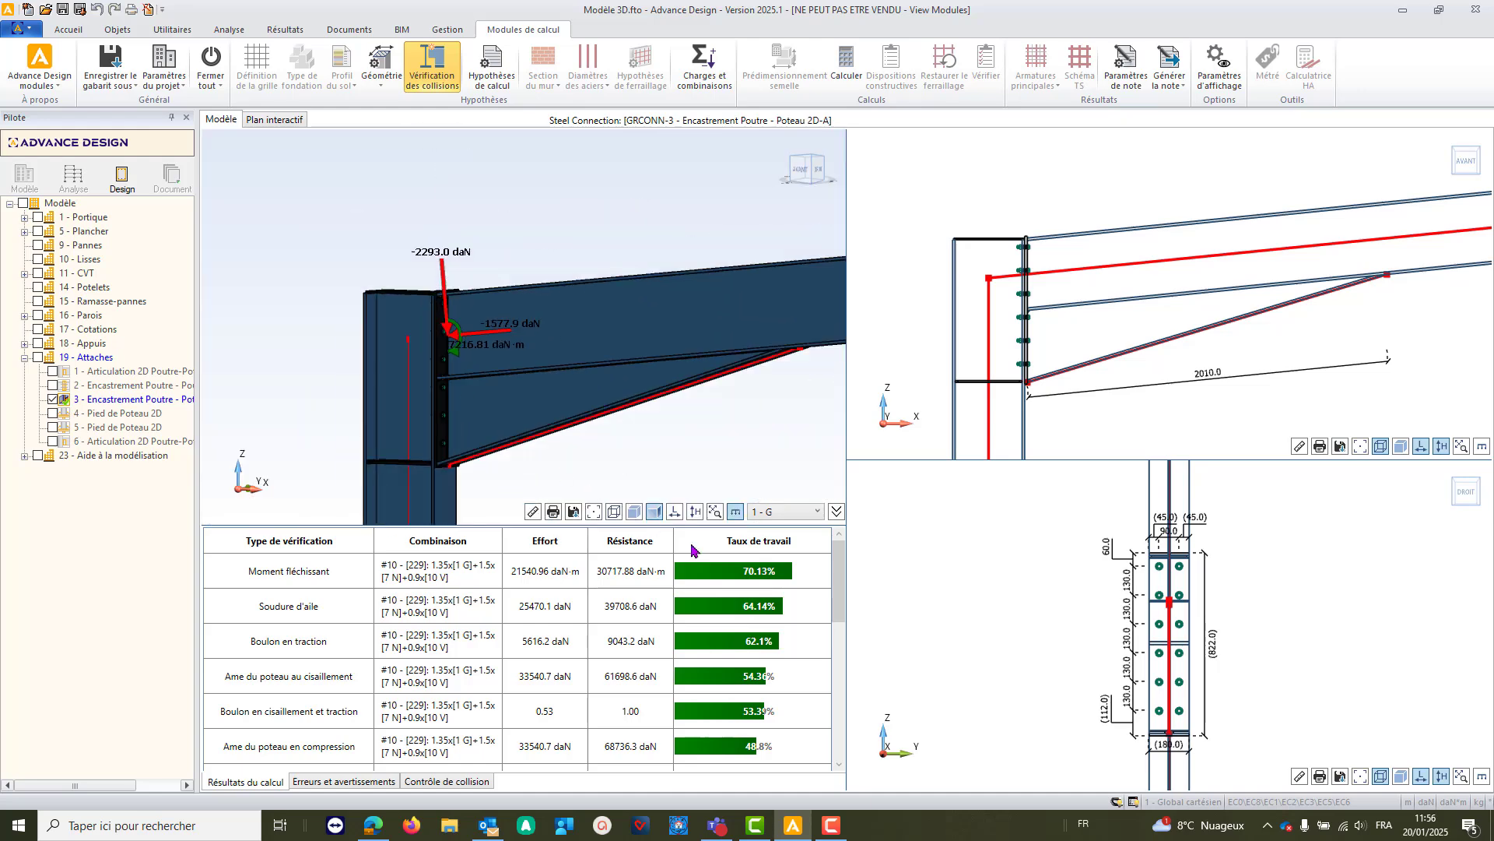
- Check the moment connection's errors, warnings and collision results, and inspect the joint in 3D
left_click(348, 783)
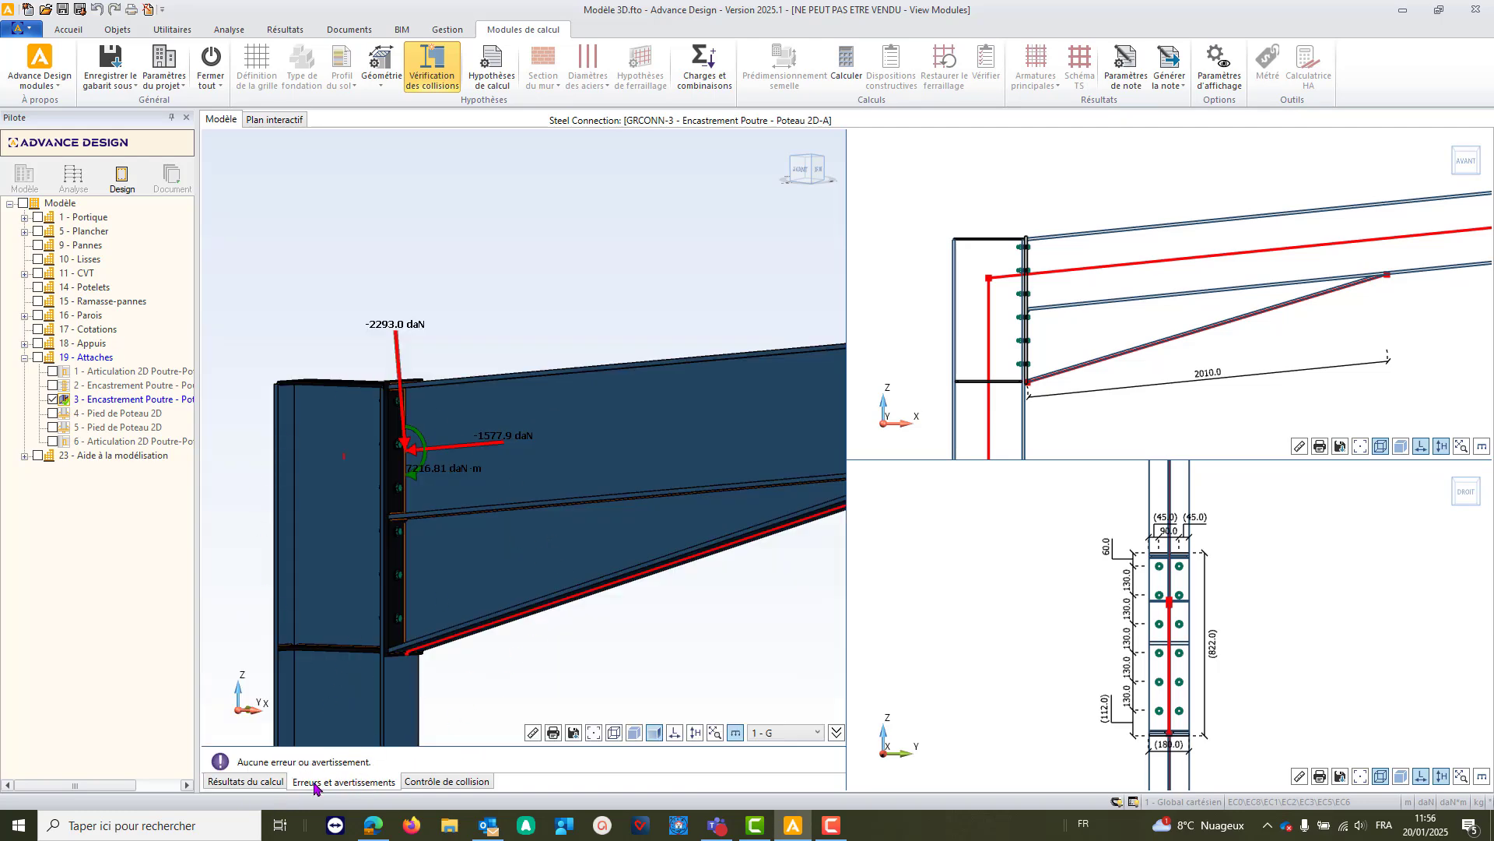
left_click(472, 782)
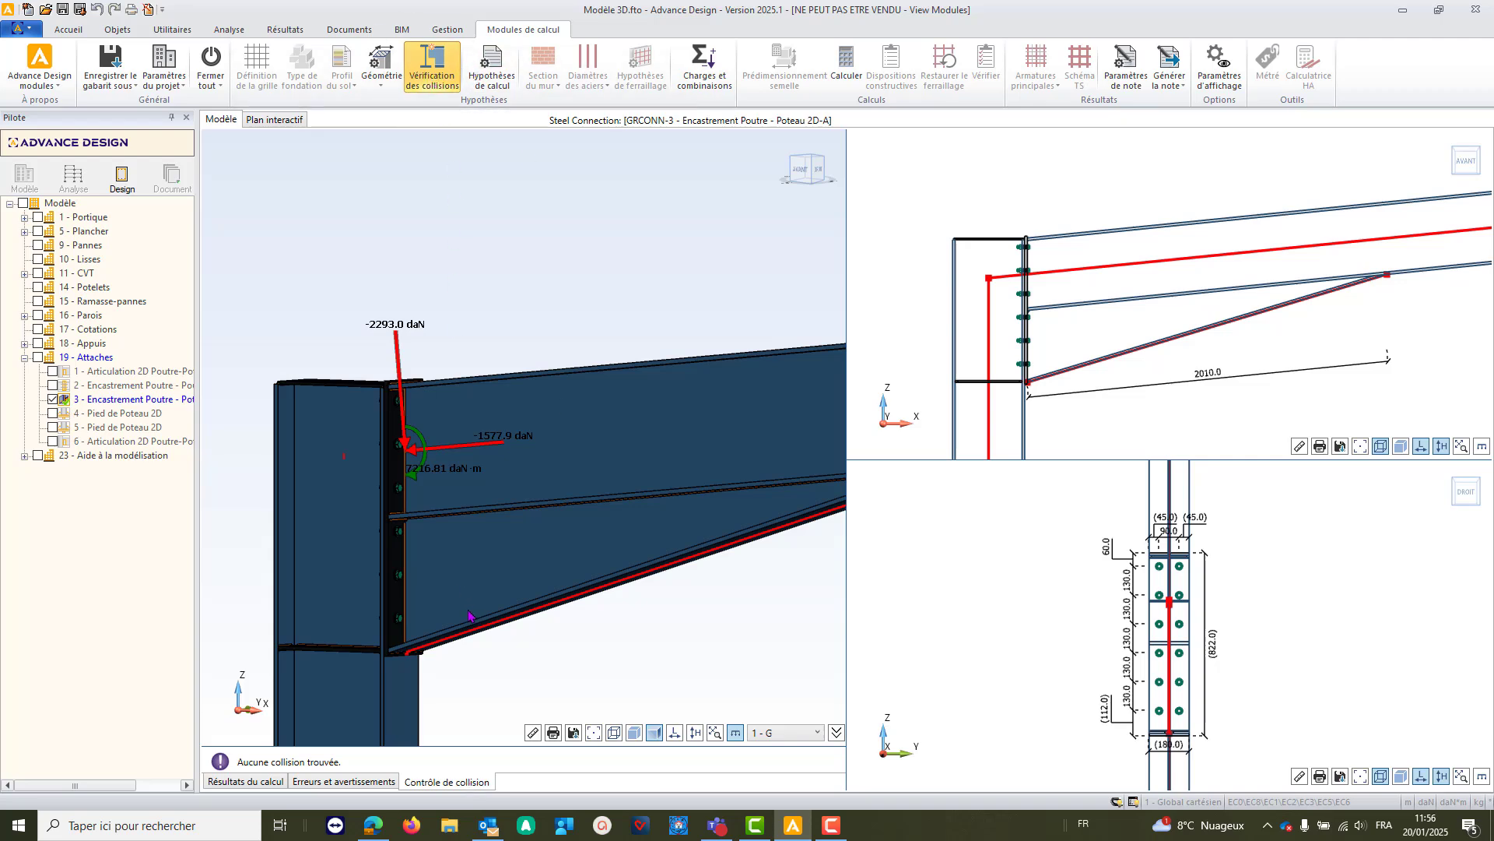
middle_click_drag(469, 615, 407, 634)
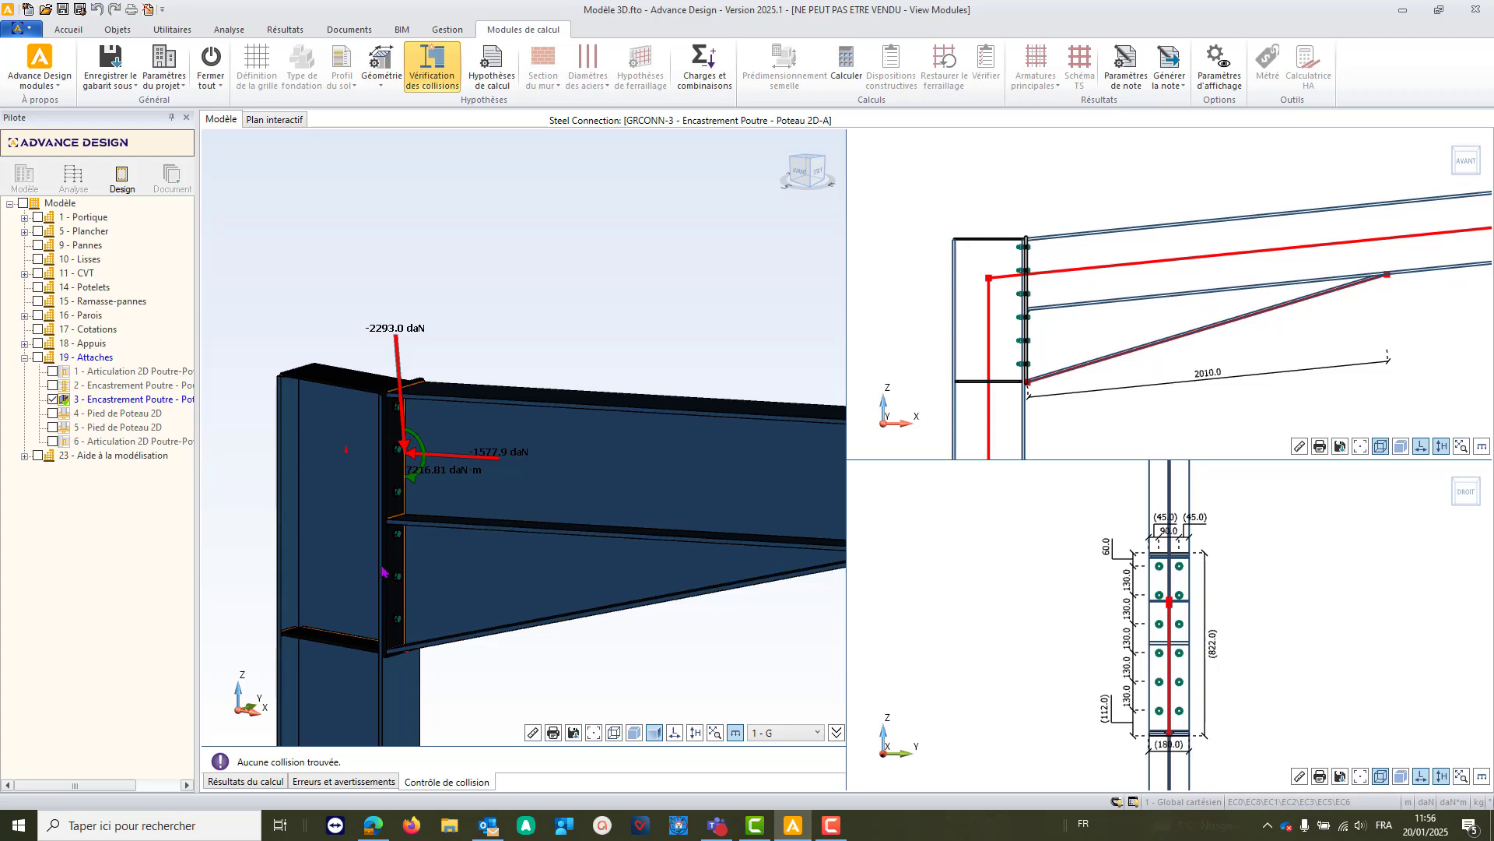
scroll(375, 550, "down", 2)
scroll(382, 623, "up", 3)
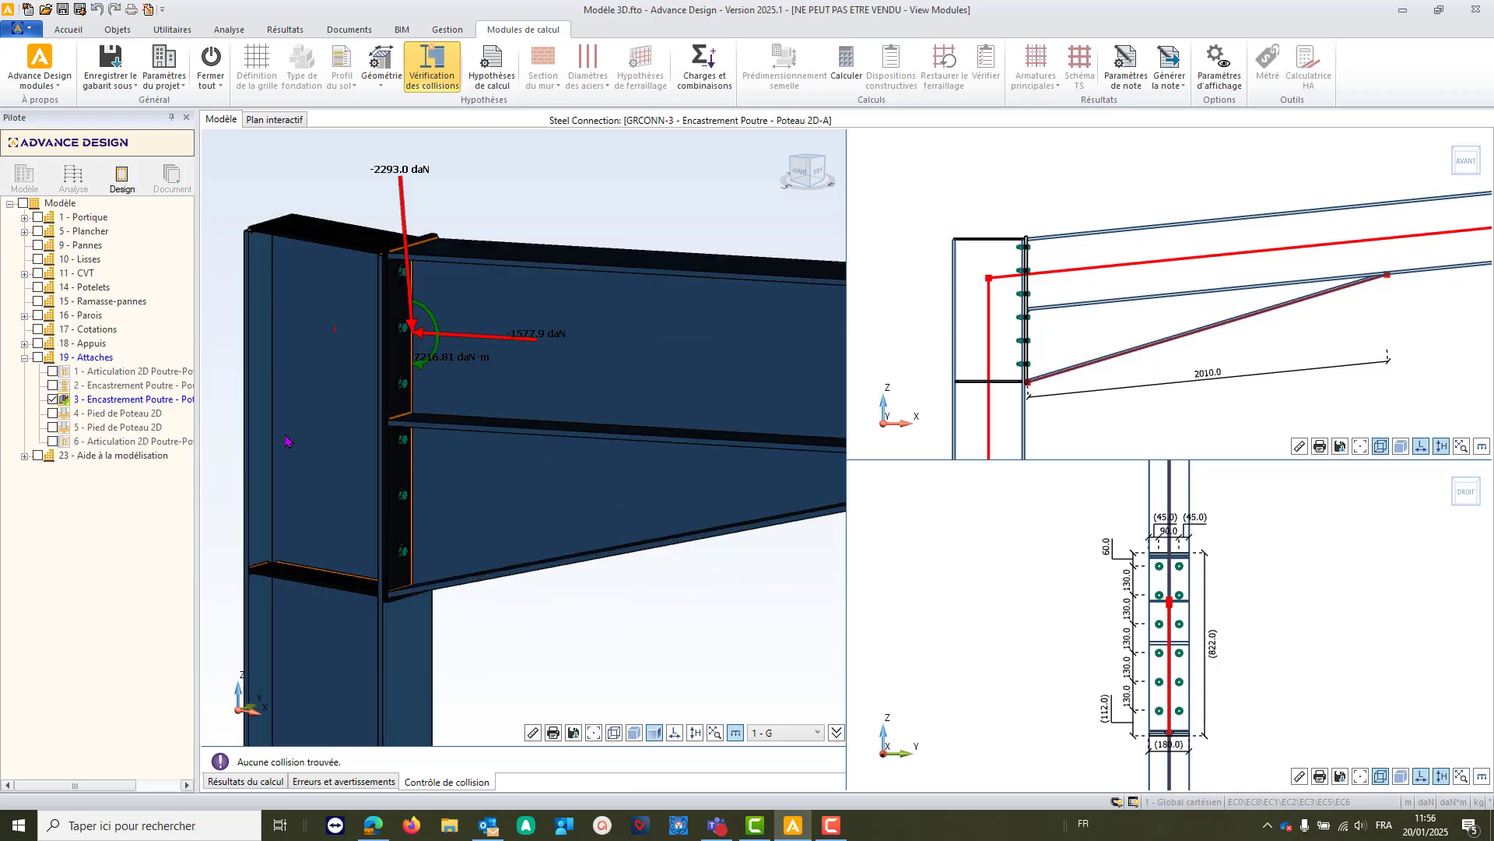
scroll(489, 445, "down", 1)
middle_click_drag(396, 460, 394, 472)
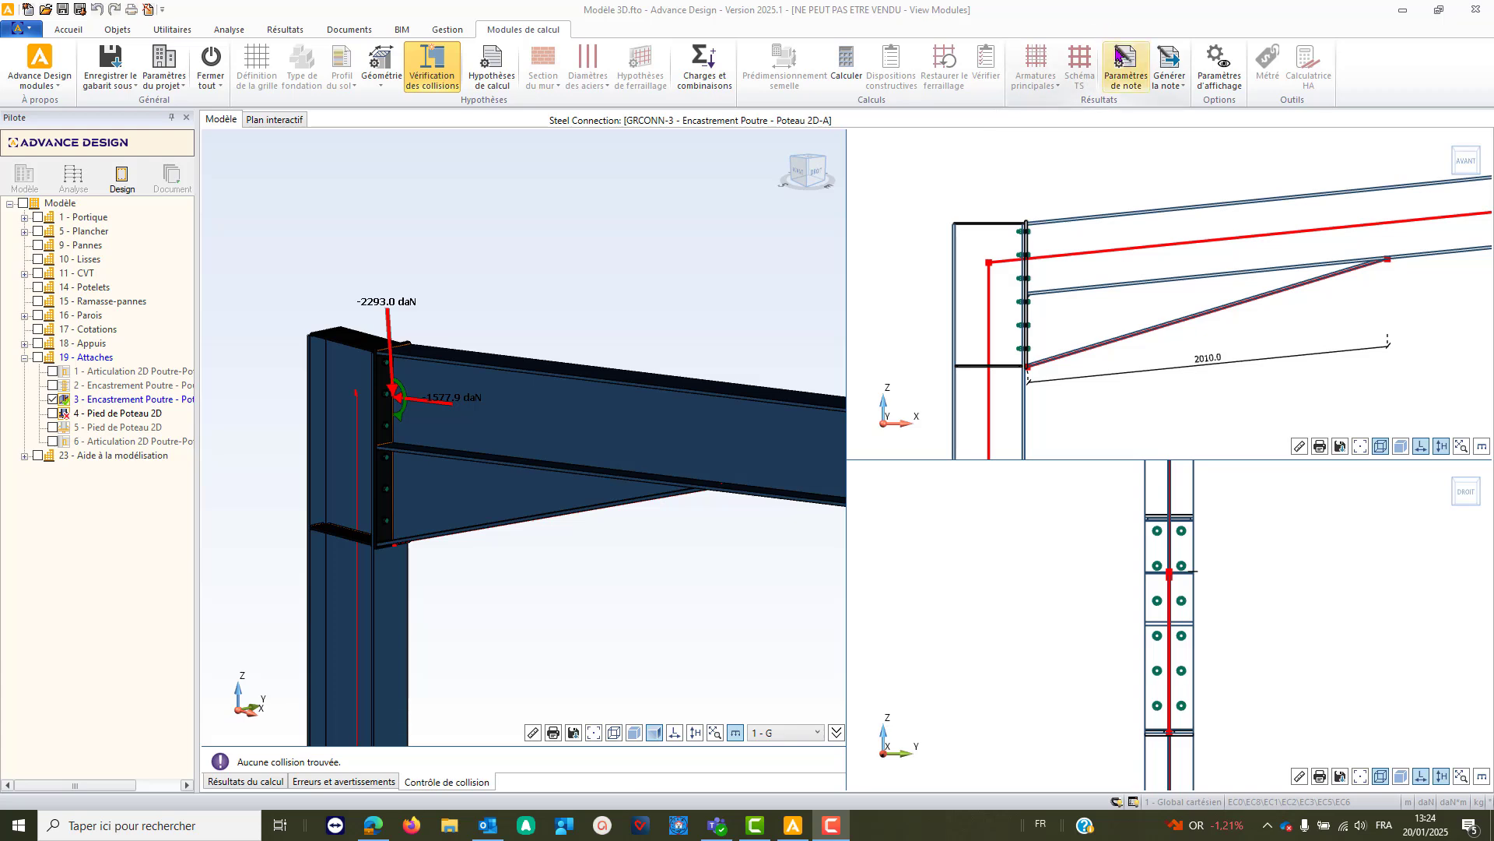
- Limit the connection calculation report to the moment verification chapter (Vérification du moment) and apply the report settings
left_click(1125, 66)
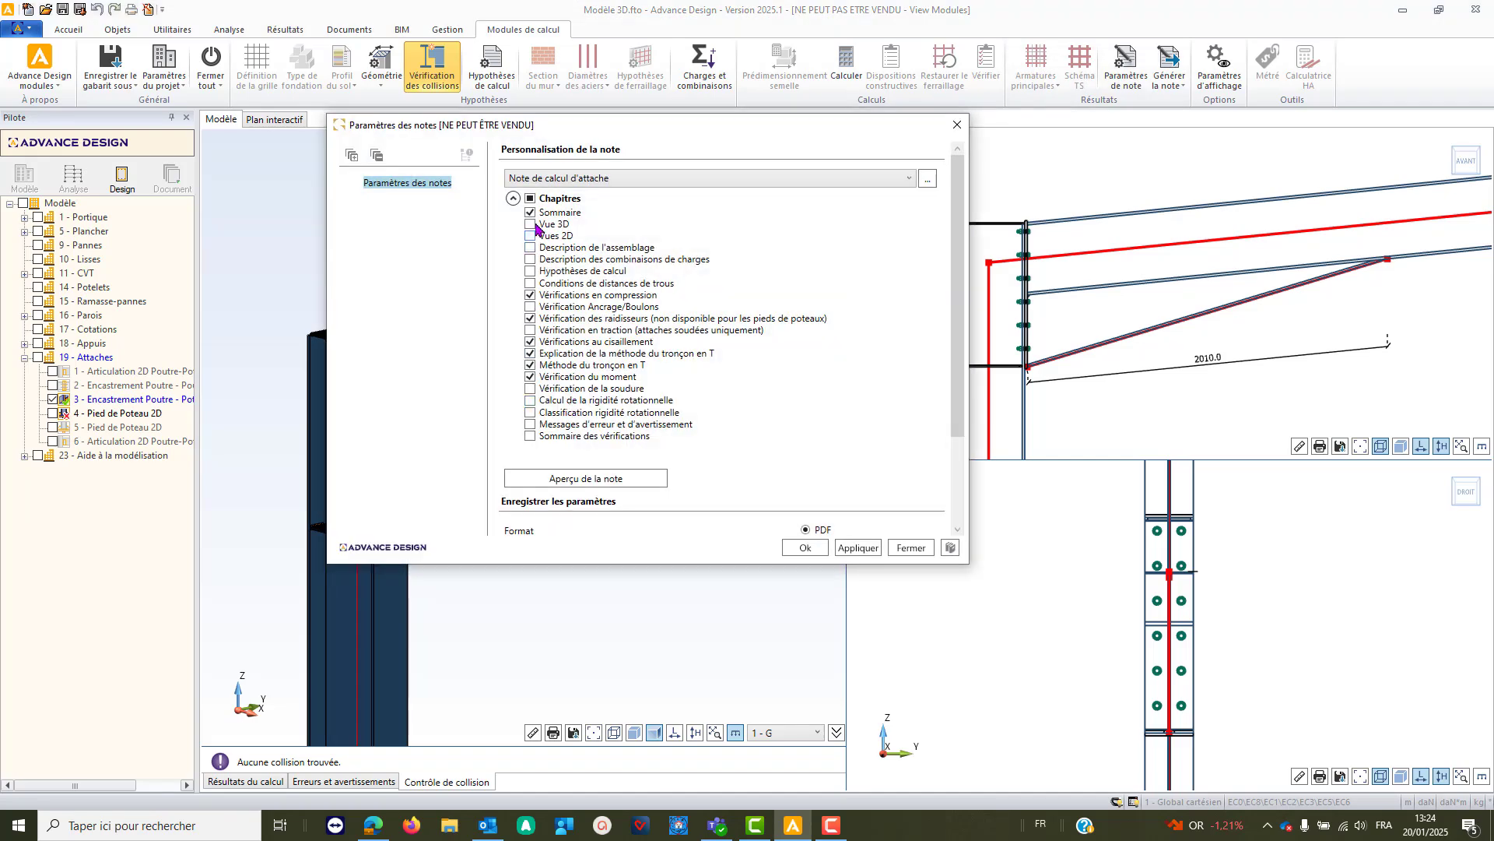
left_click(530, 198)
left_click(530, 198)
left_click(531, 199)
left_click(530, 378)
left_click_drag(580, 124, 700, 148)
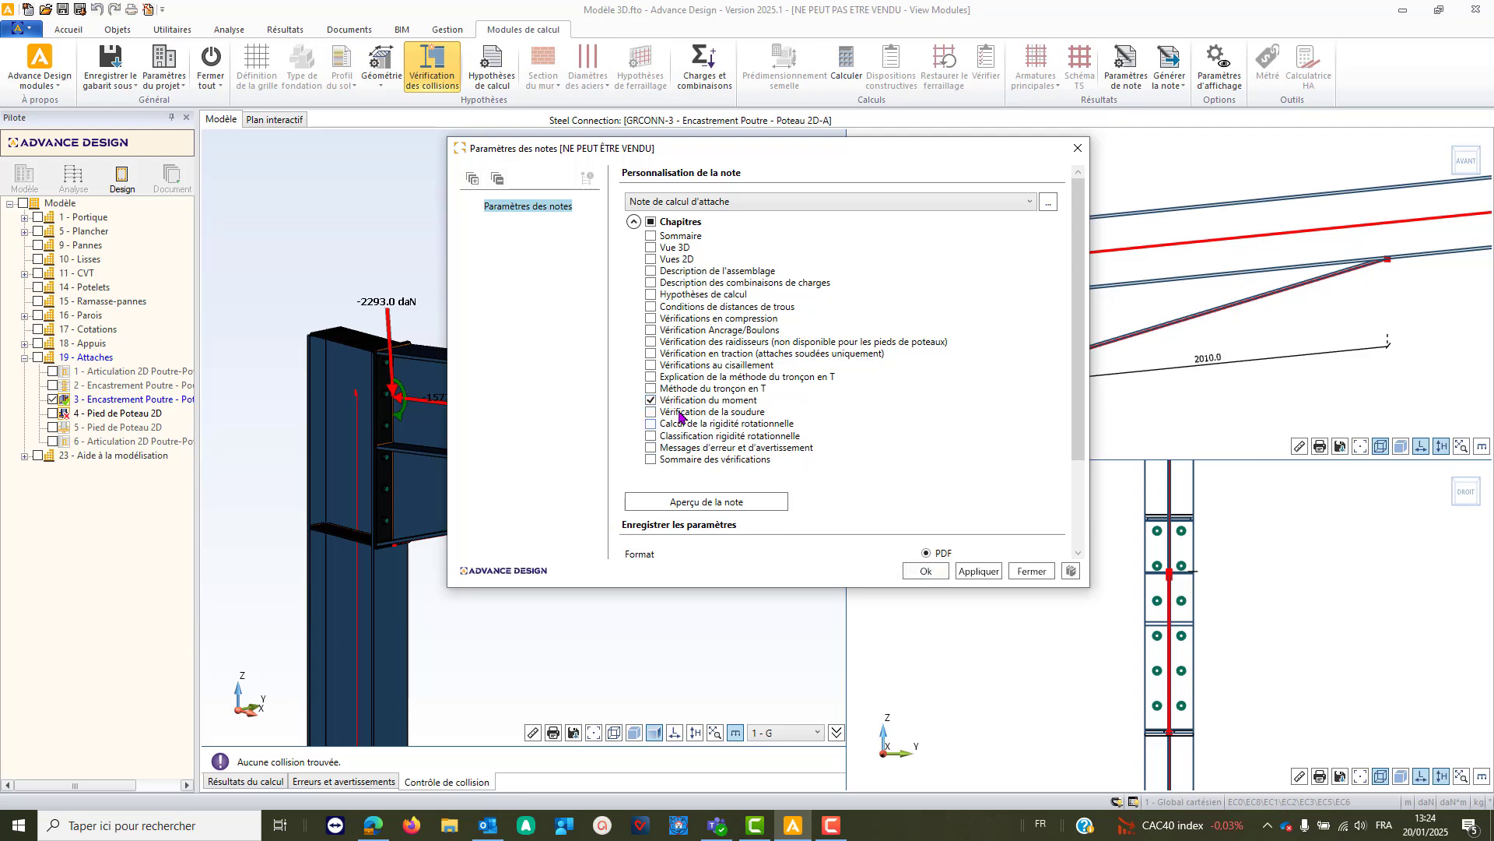
left_click(926, 569)
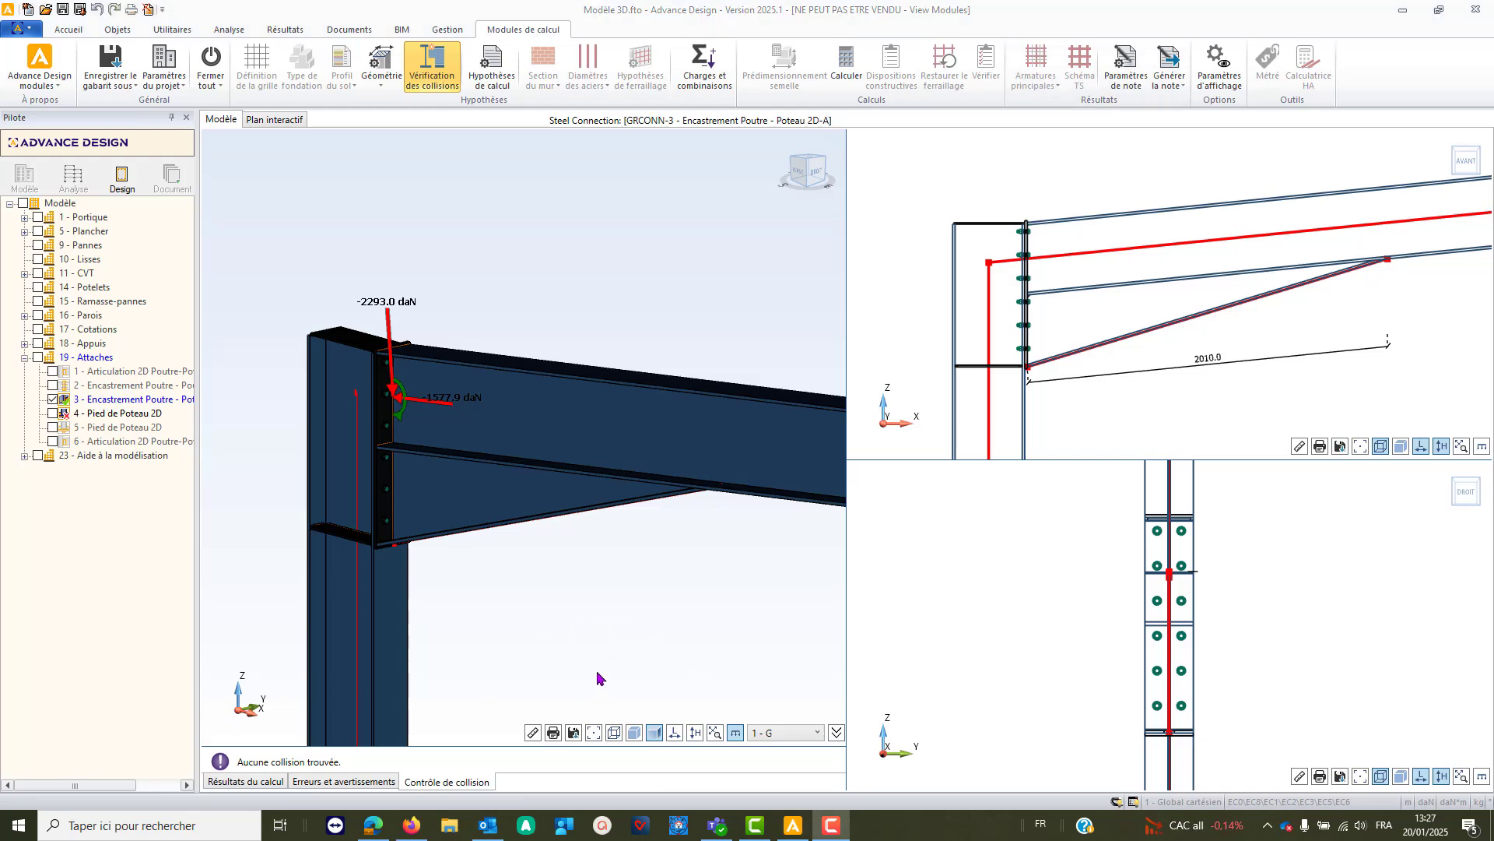
- Switch to Firefox and review the bending moment verification in the connection's calculation report
left_click(408, 827)
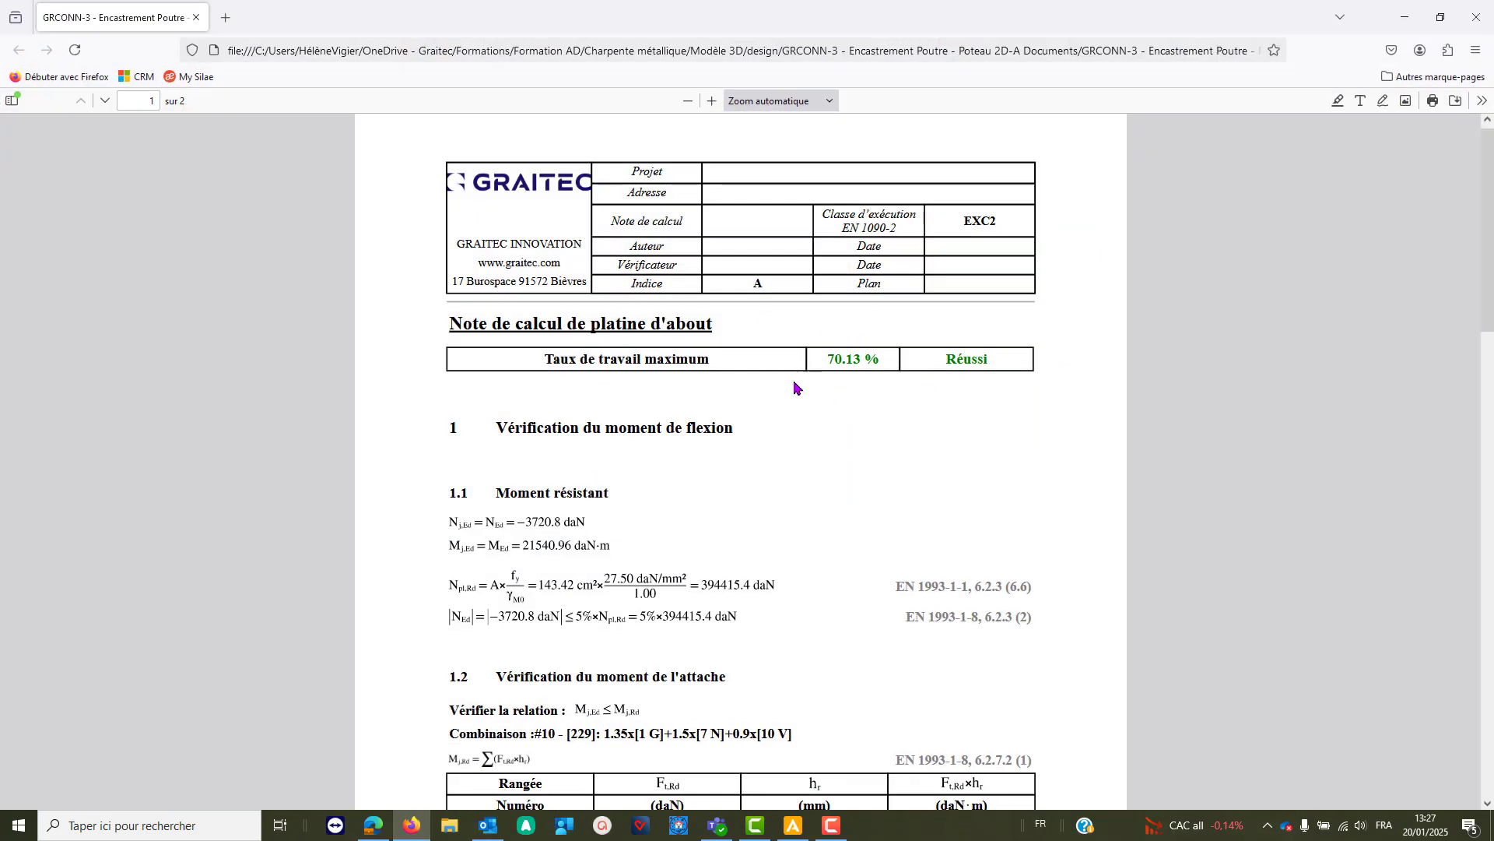
scroll(708, 405, "down", 3)
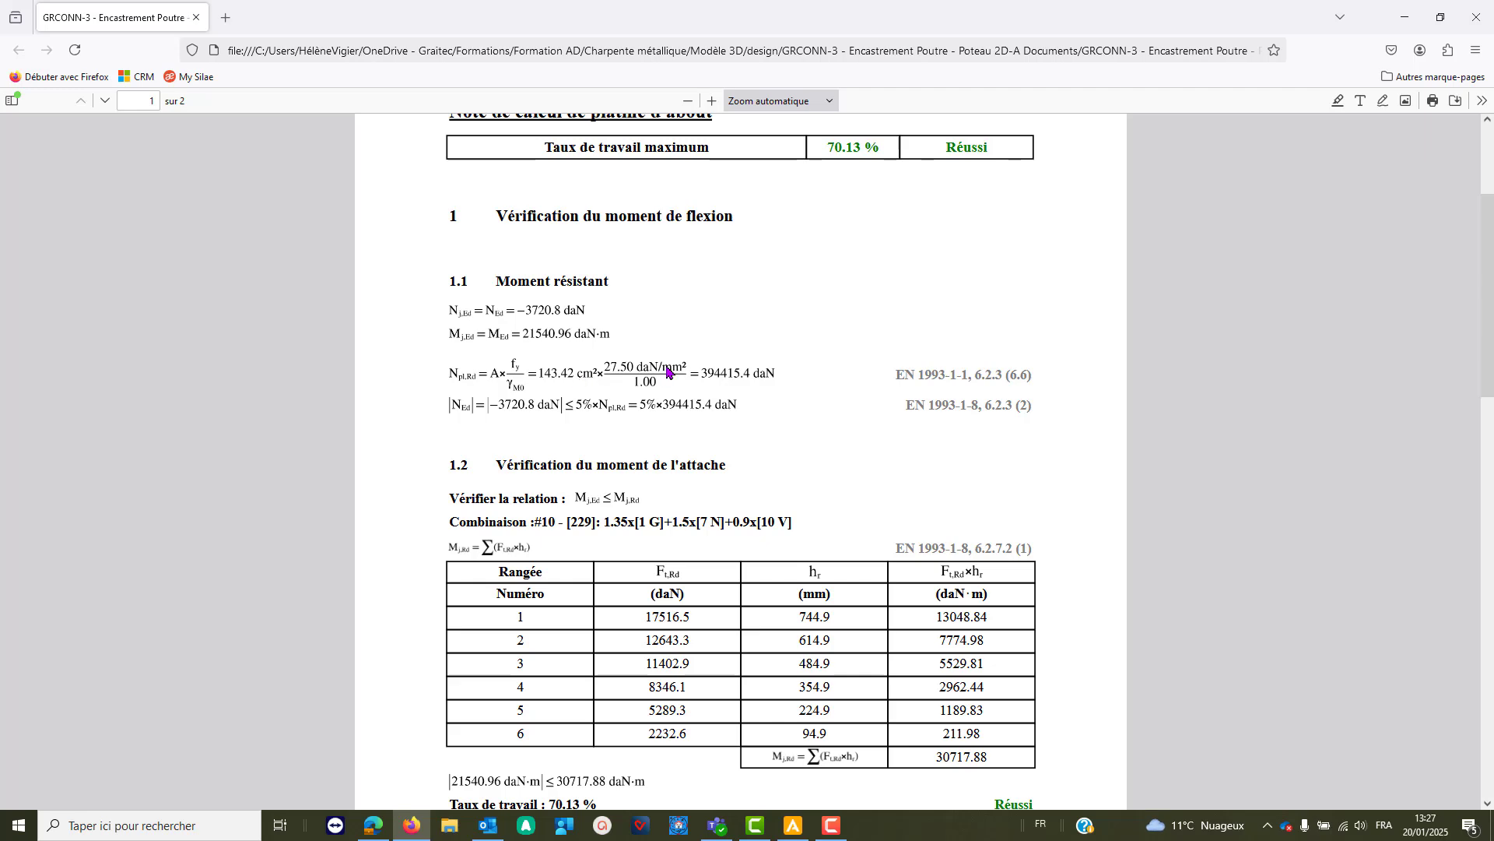
scroll(594, 509, "down", 5)
scroll(611, 510, "down", 4)
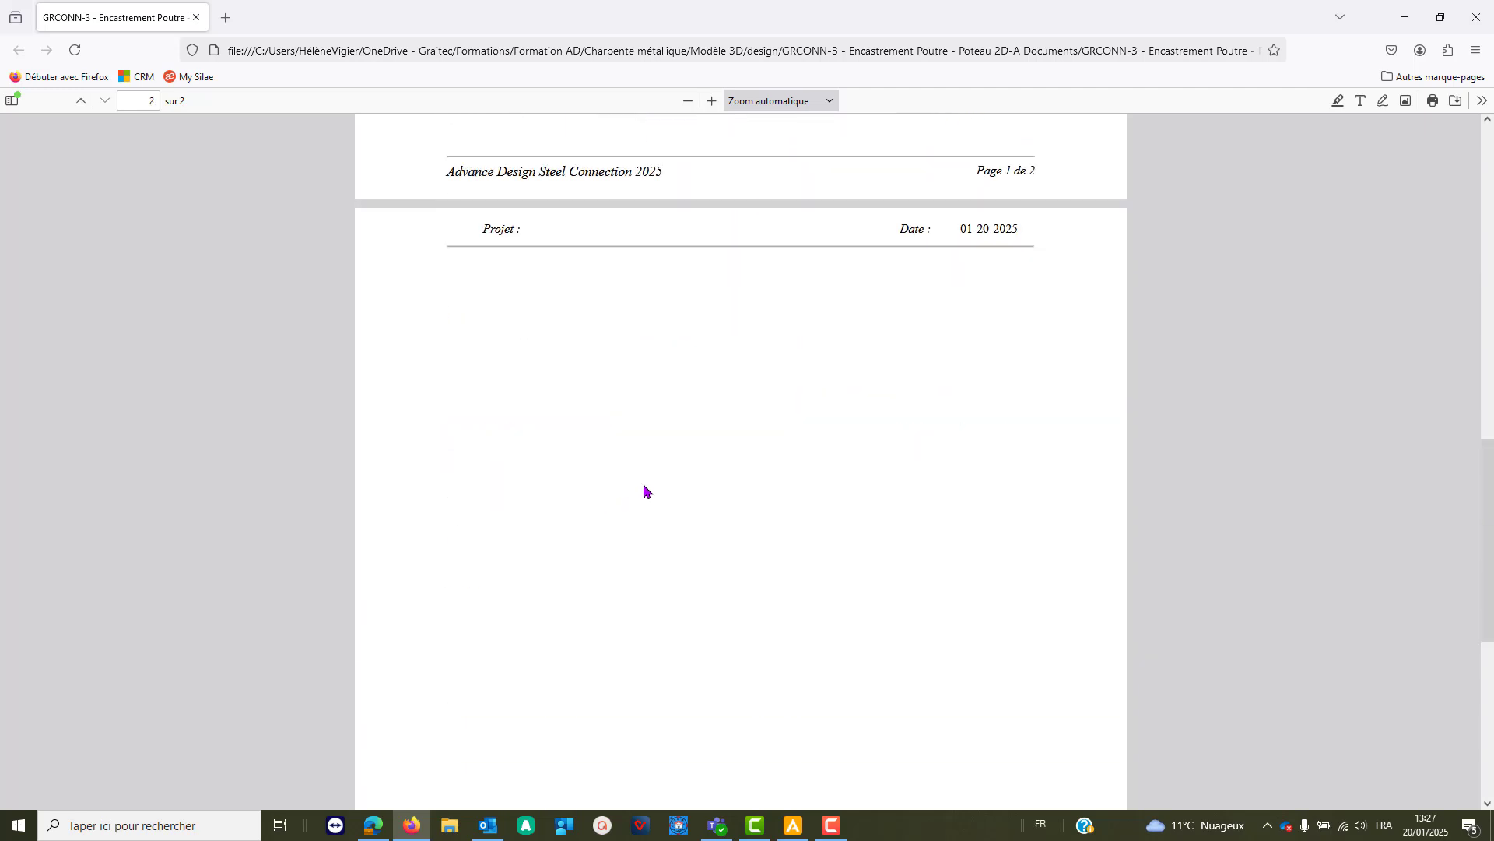
scroll(664, 471, "up", 8)
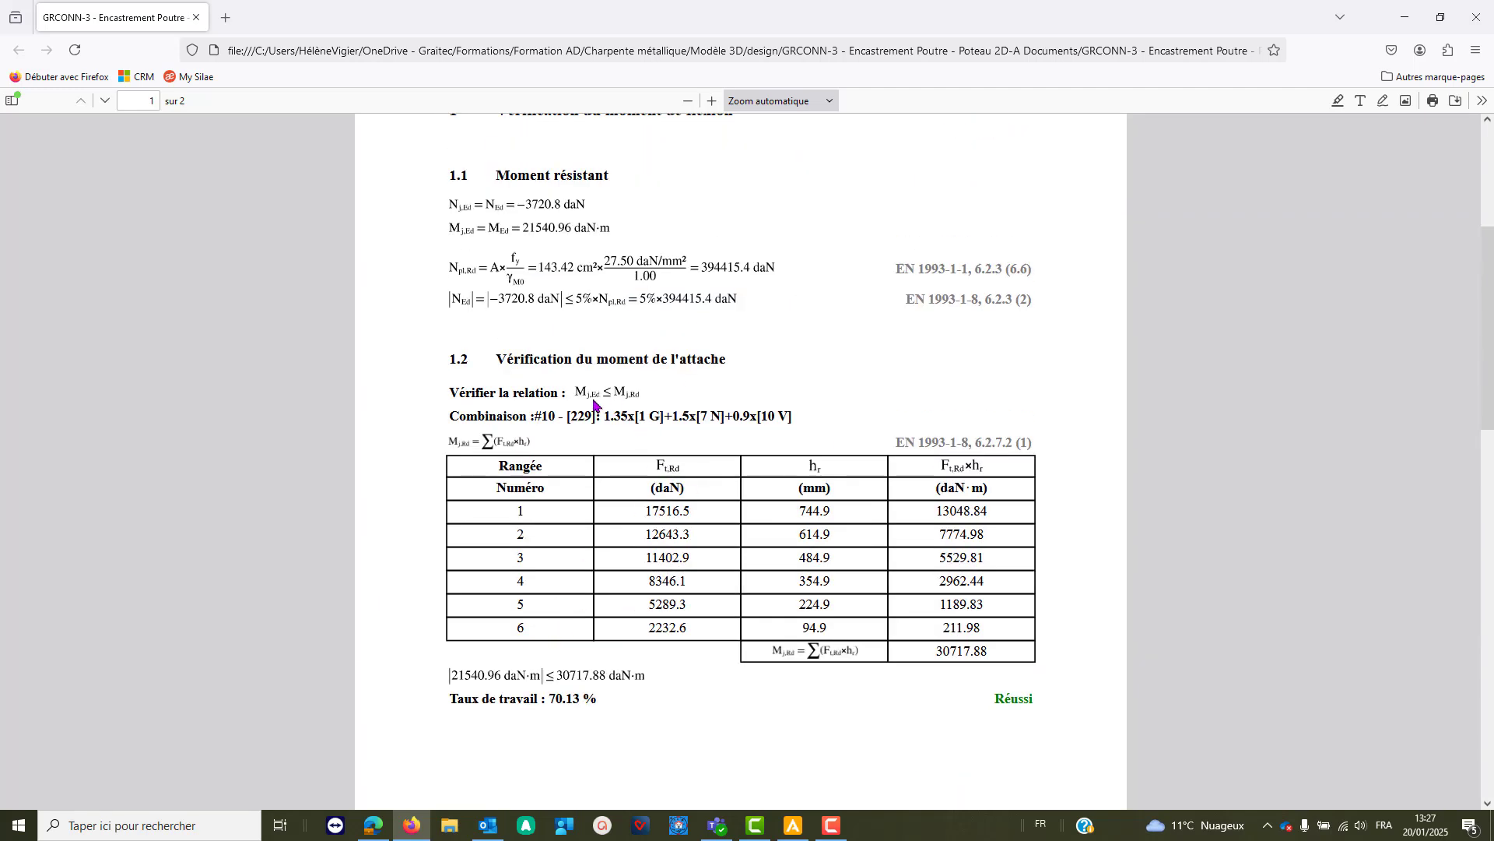
scroll(594, 402, "up", 2)
scroll(773, 340, "up", 1)
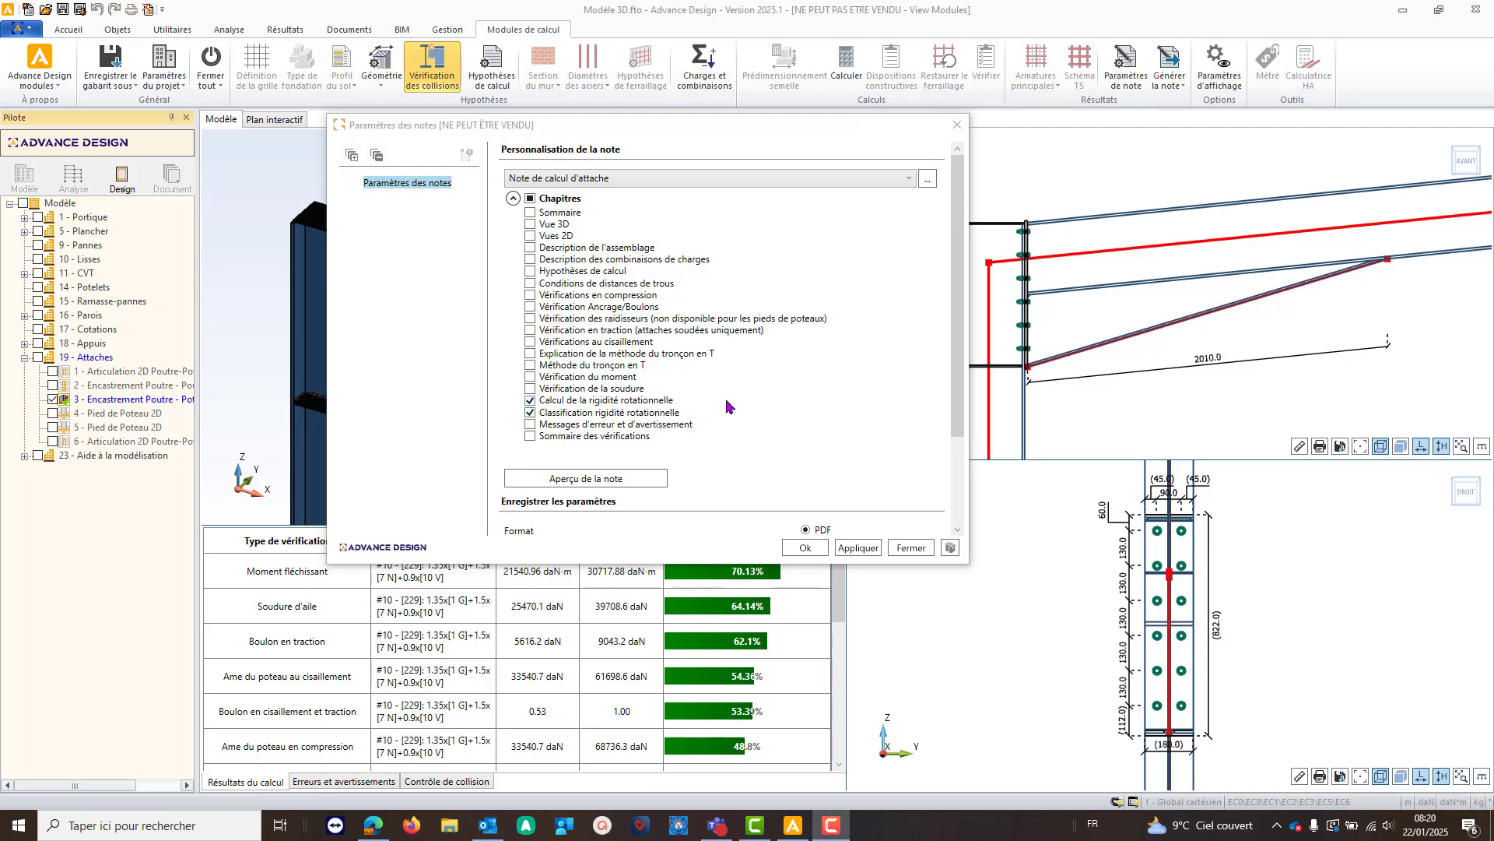
- Confirm the report settings with the rotational stiffness calculation and classification chapters, and generate the calculation report
left_click(806, 550)
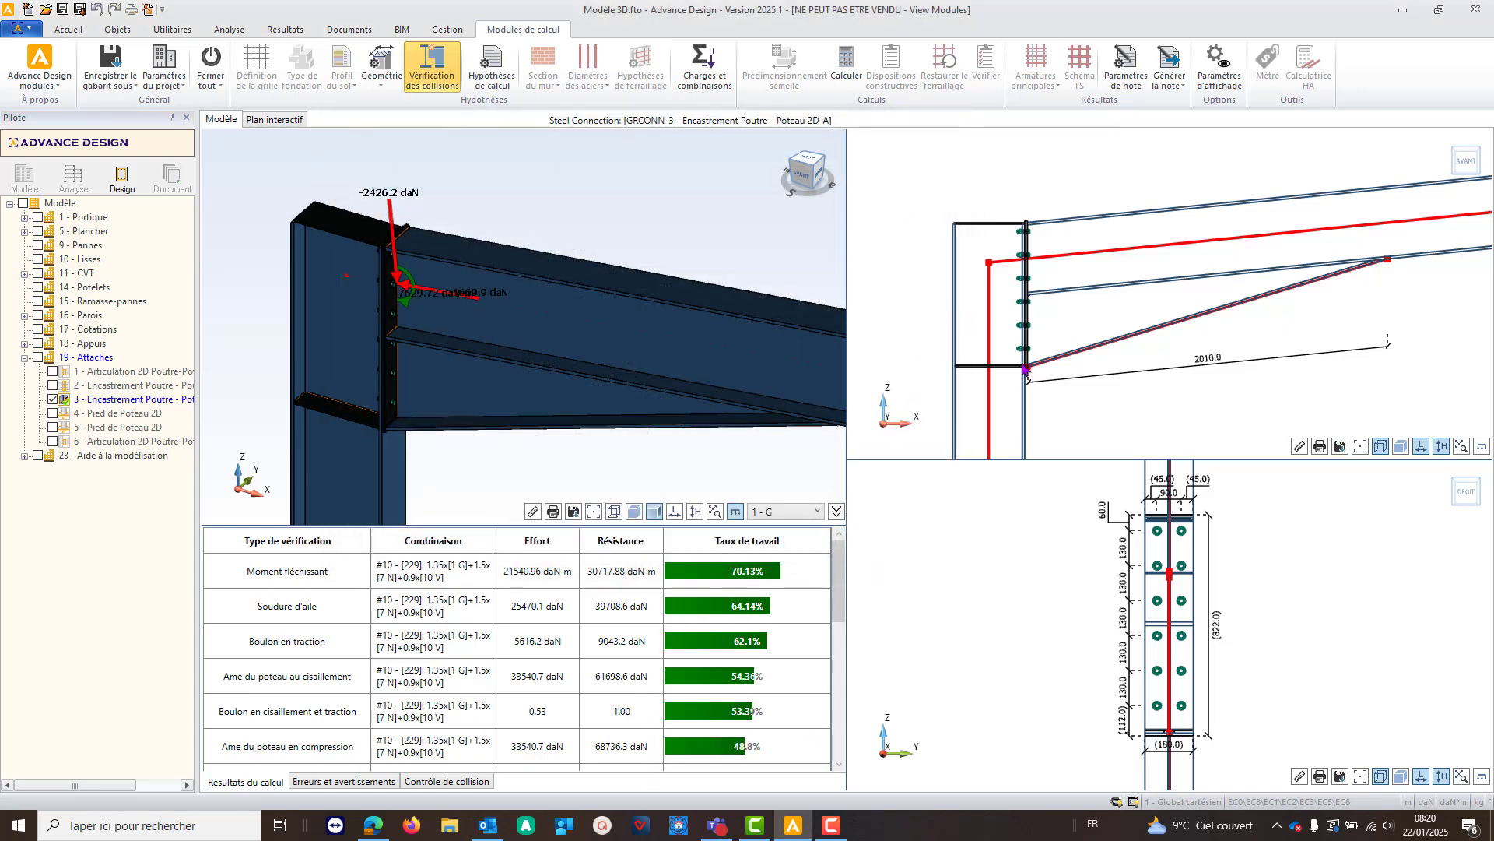
left_click(1165, 59)
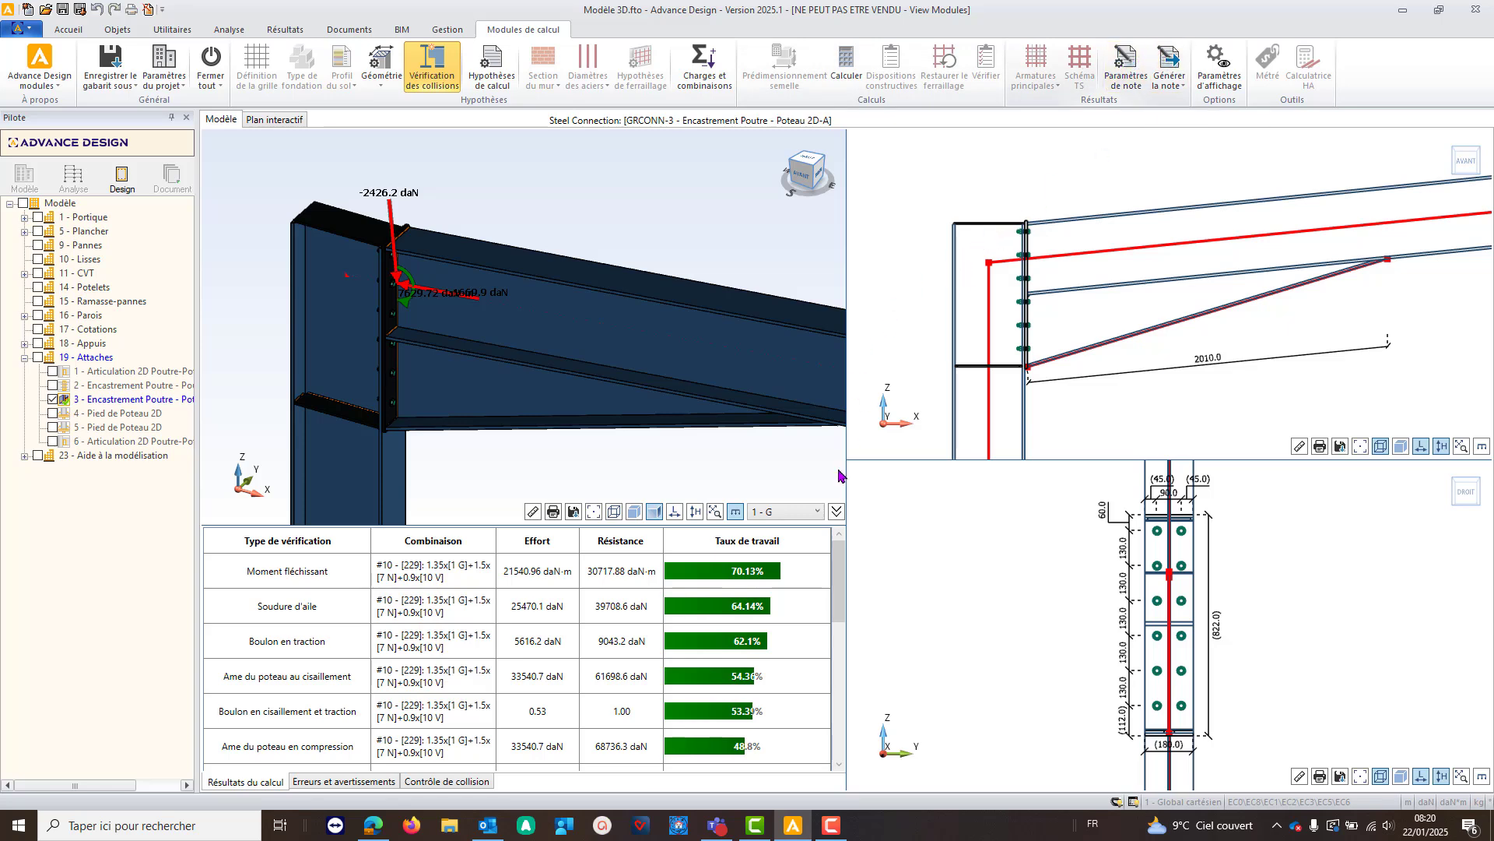
left_click(834, 827)
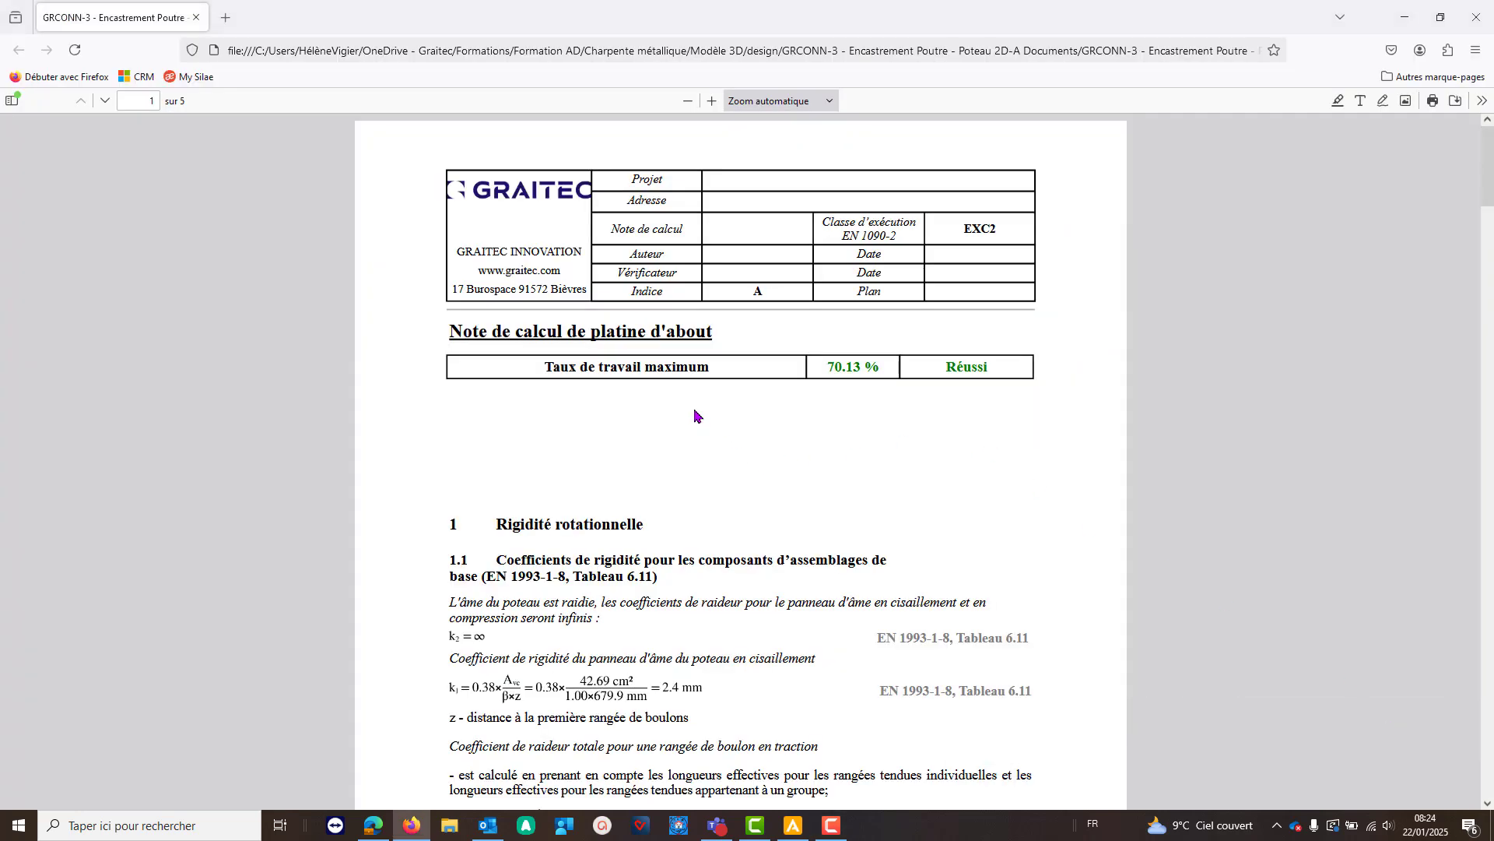
- Read the report's stiffness coefficients, rotational stiffness calculation and stiffness classification, and close the report
scroll(485, 481, "down", 2)
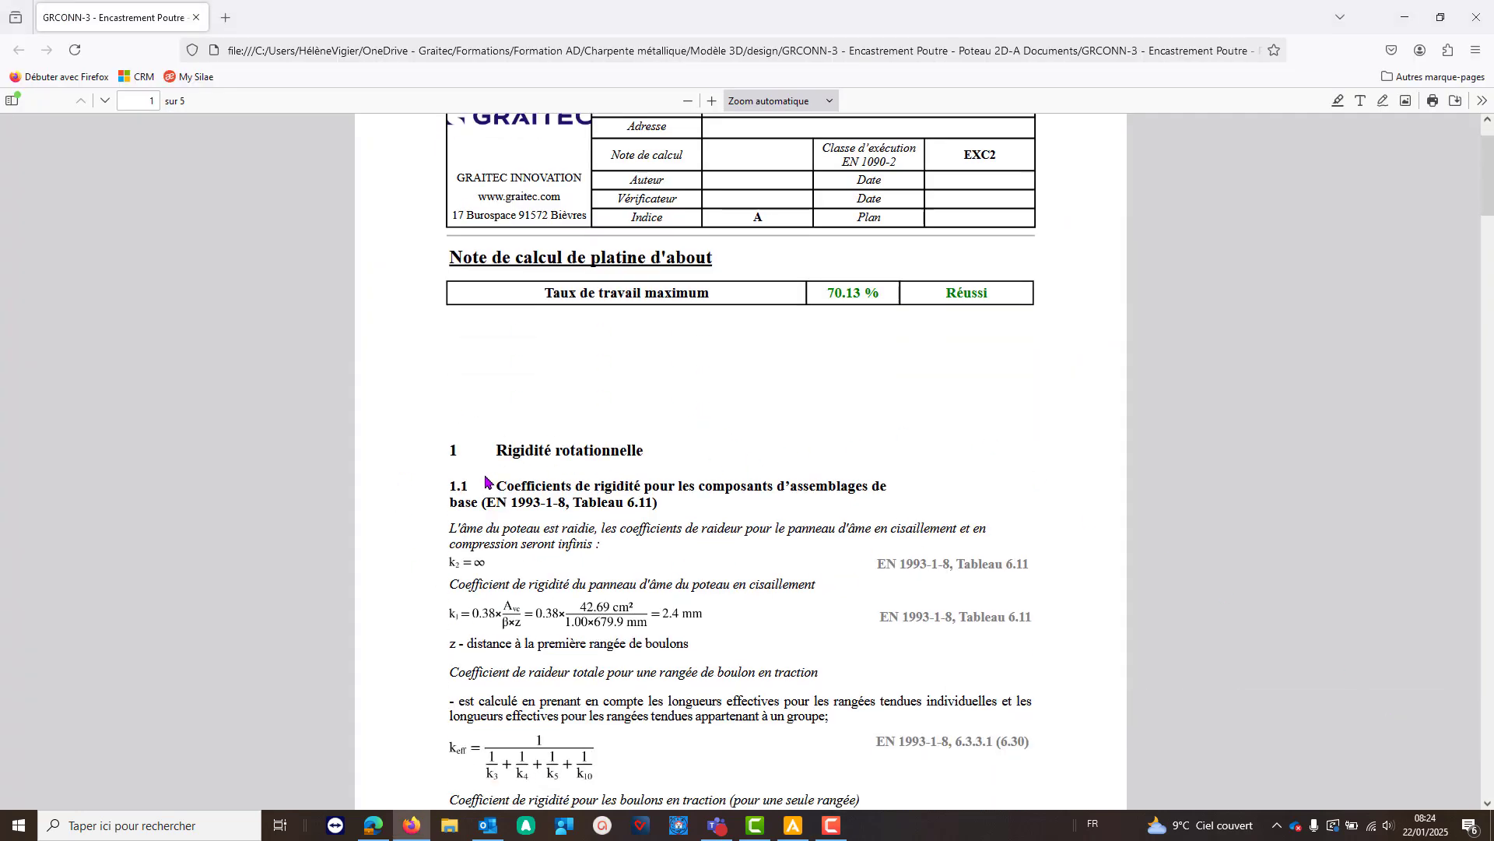
scroll(485, 481, "down", 3)
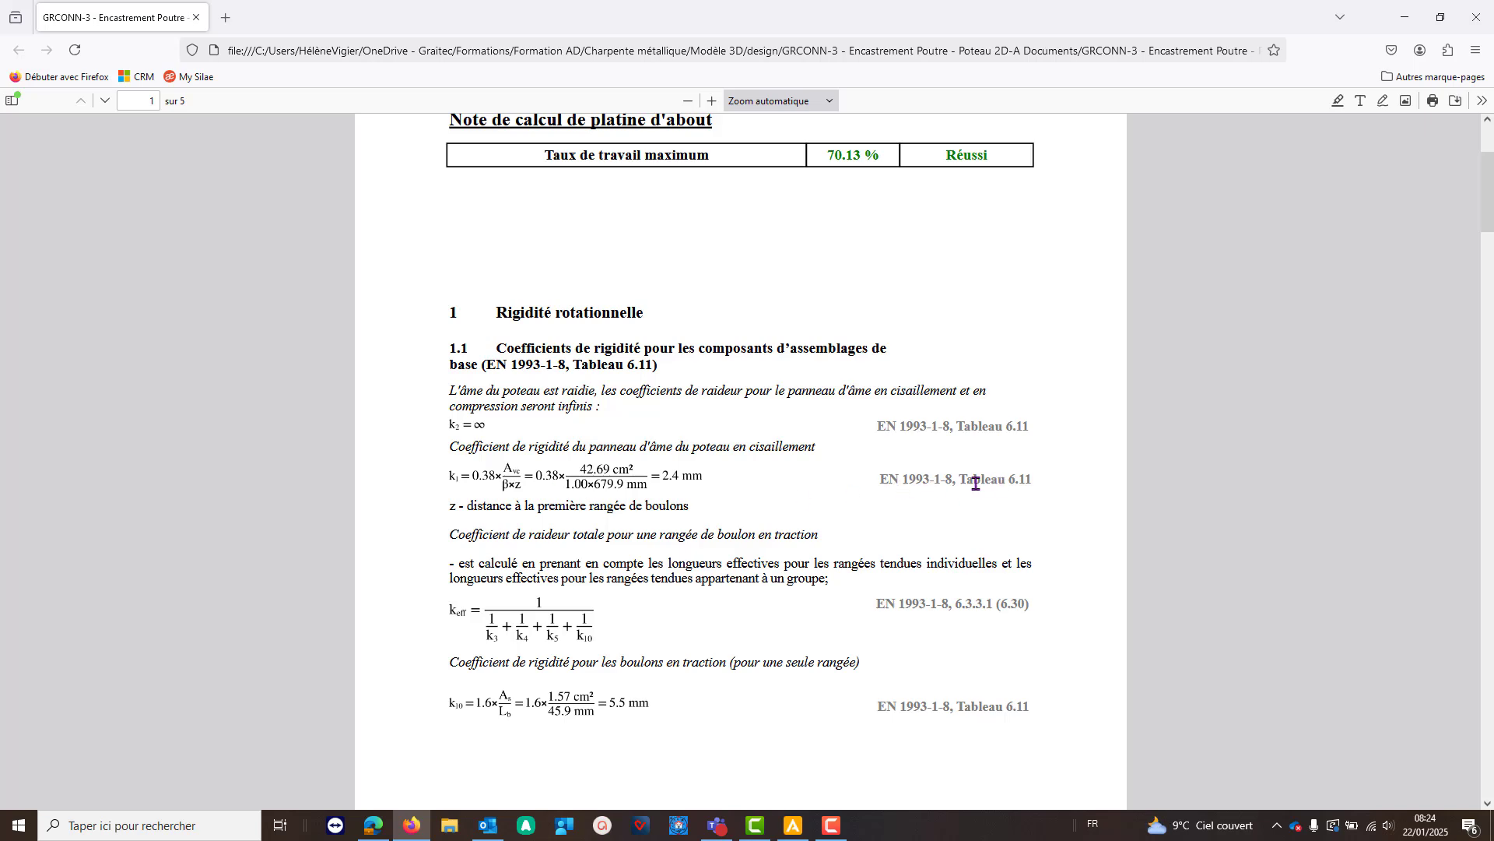
scroll(615, 490, "down", 20)
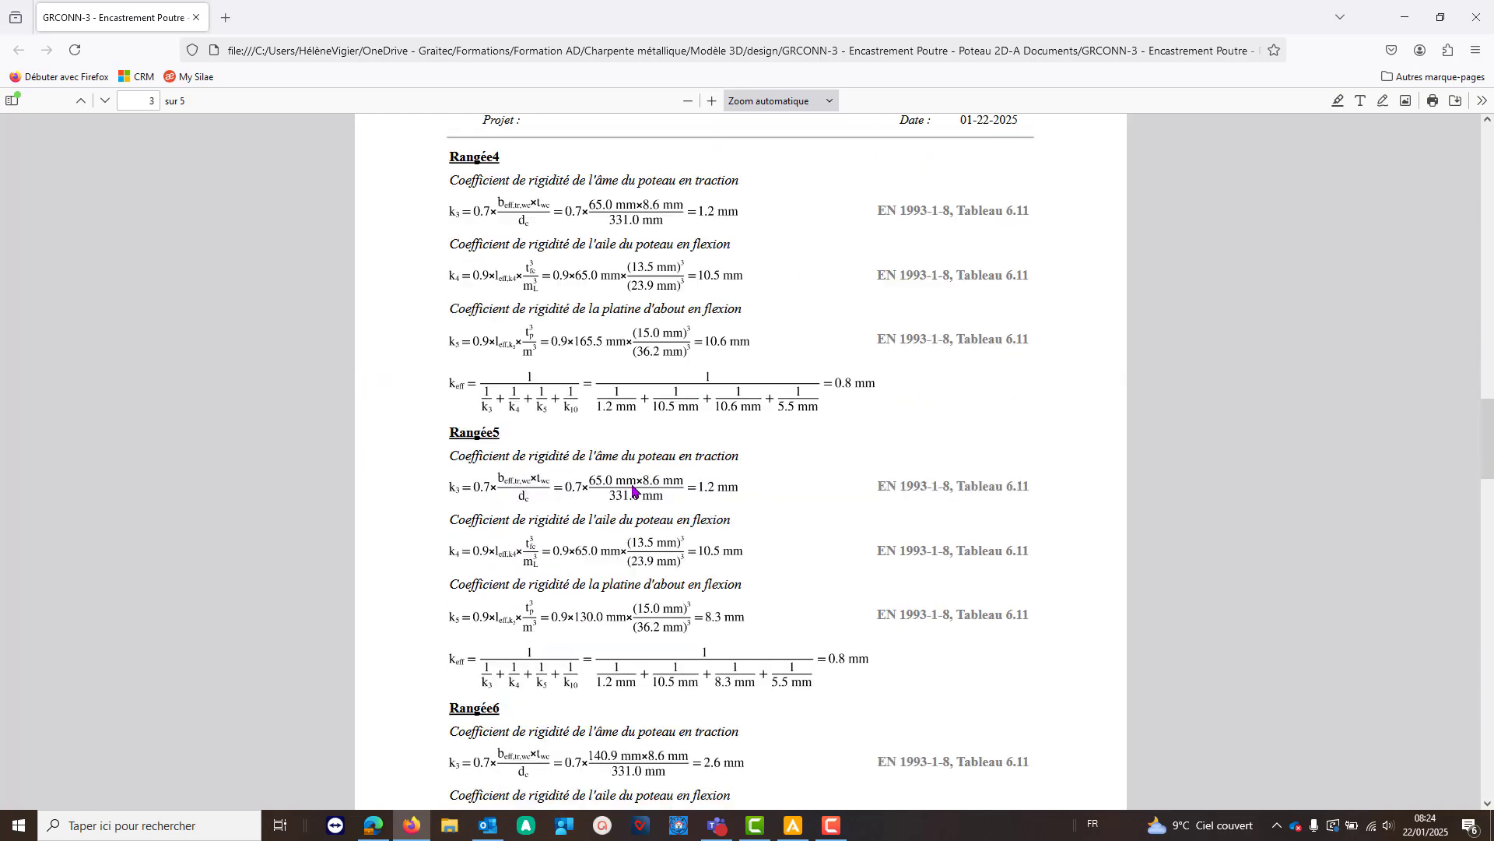
scroll(632, 488, "down", 15)
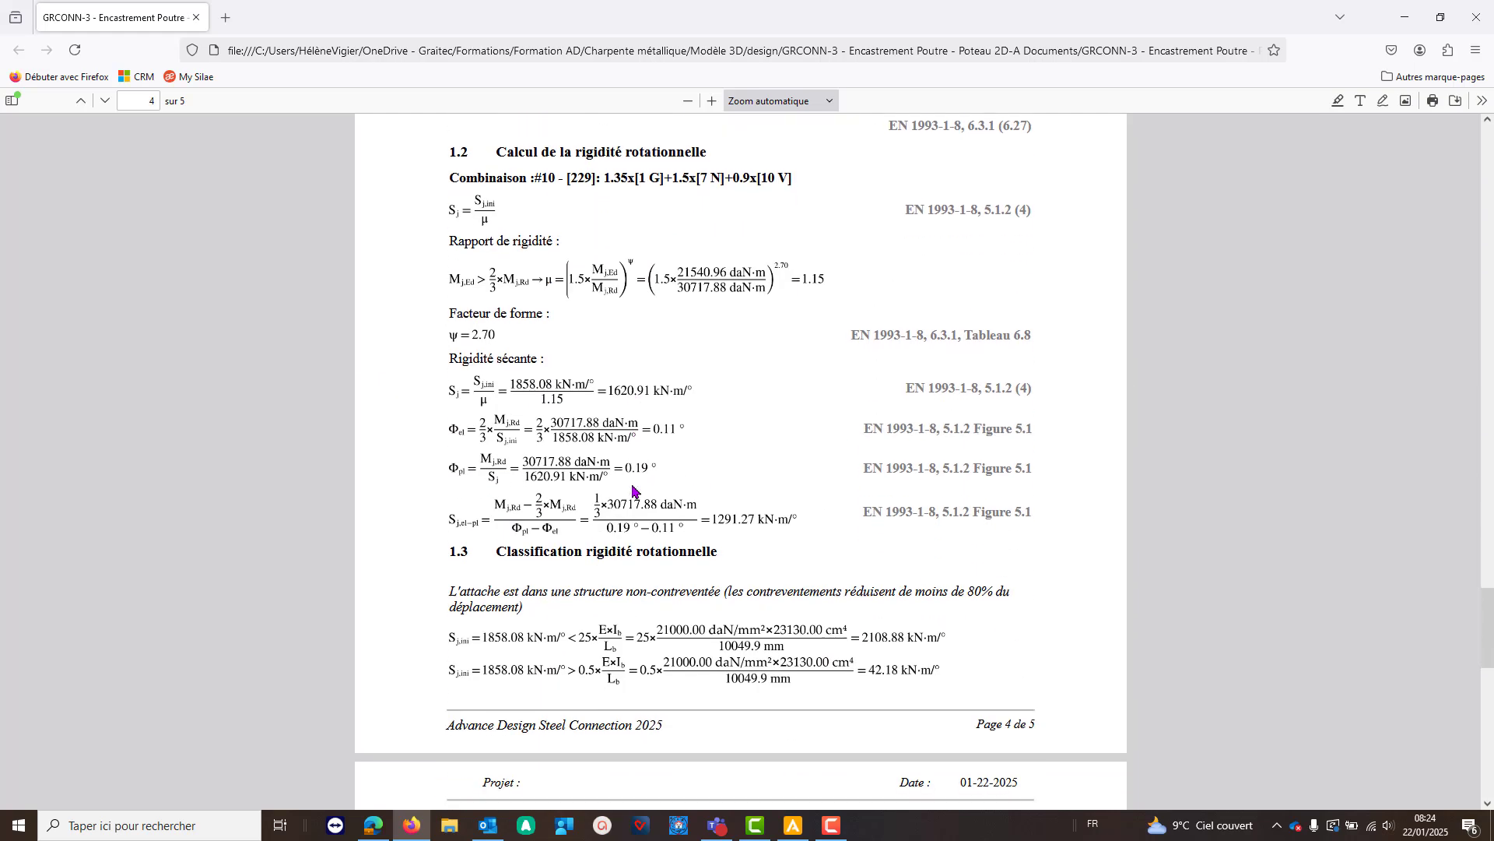
scroll(632, 485, "down", 1)
scroll(632, 485, "up", 2)
scroll(629, 275, "down", 3)
scroll(620, 265, "up", 2)
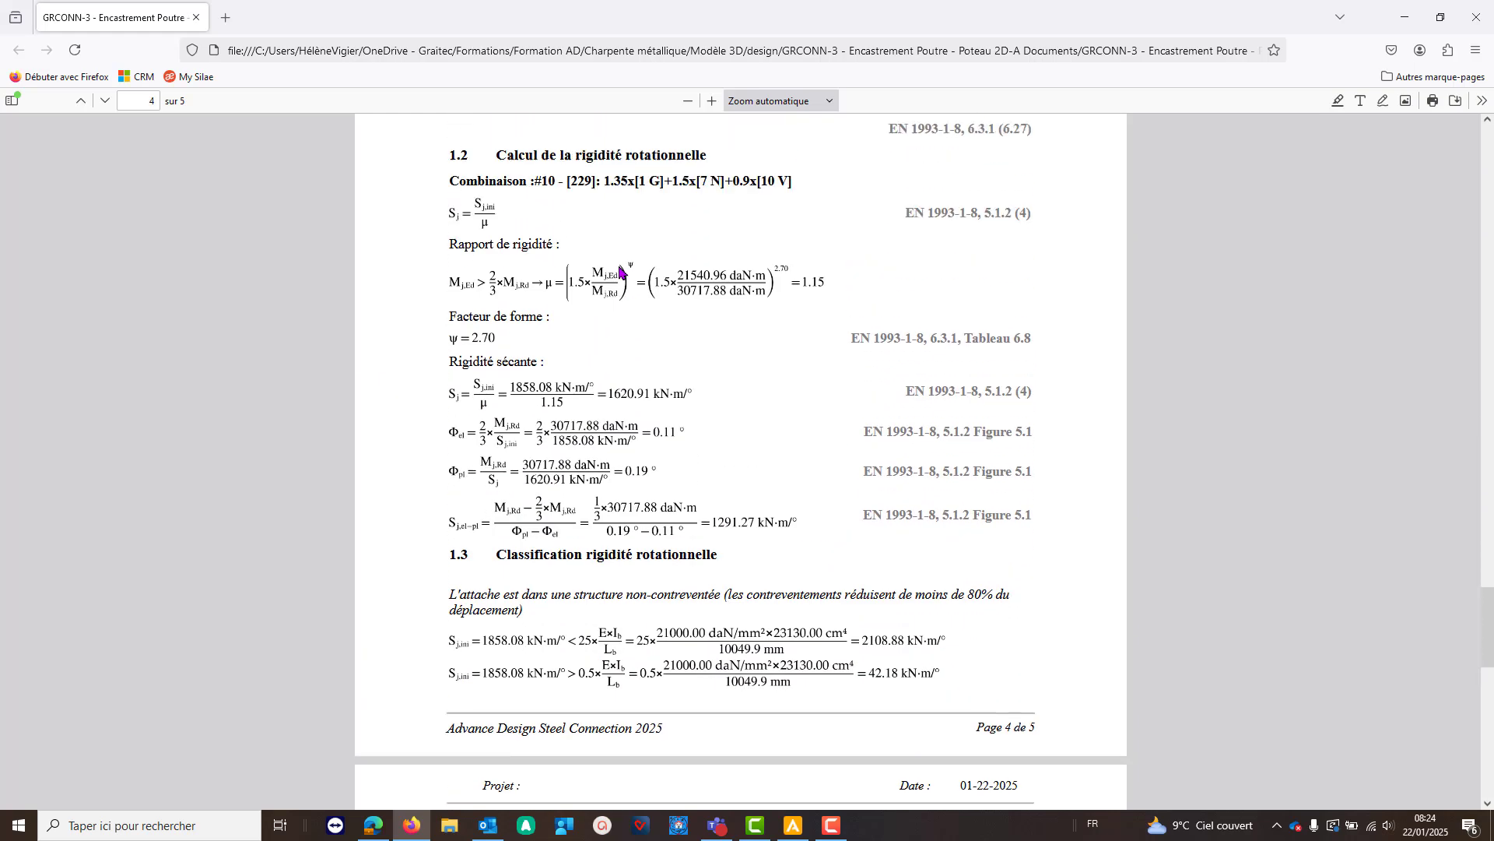
scroll(621, 270, "down", 4)
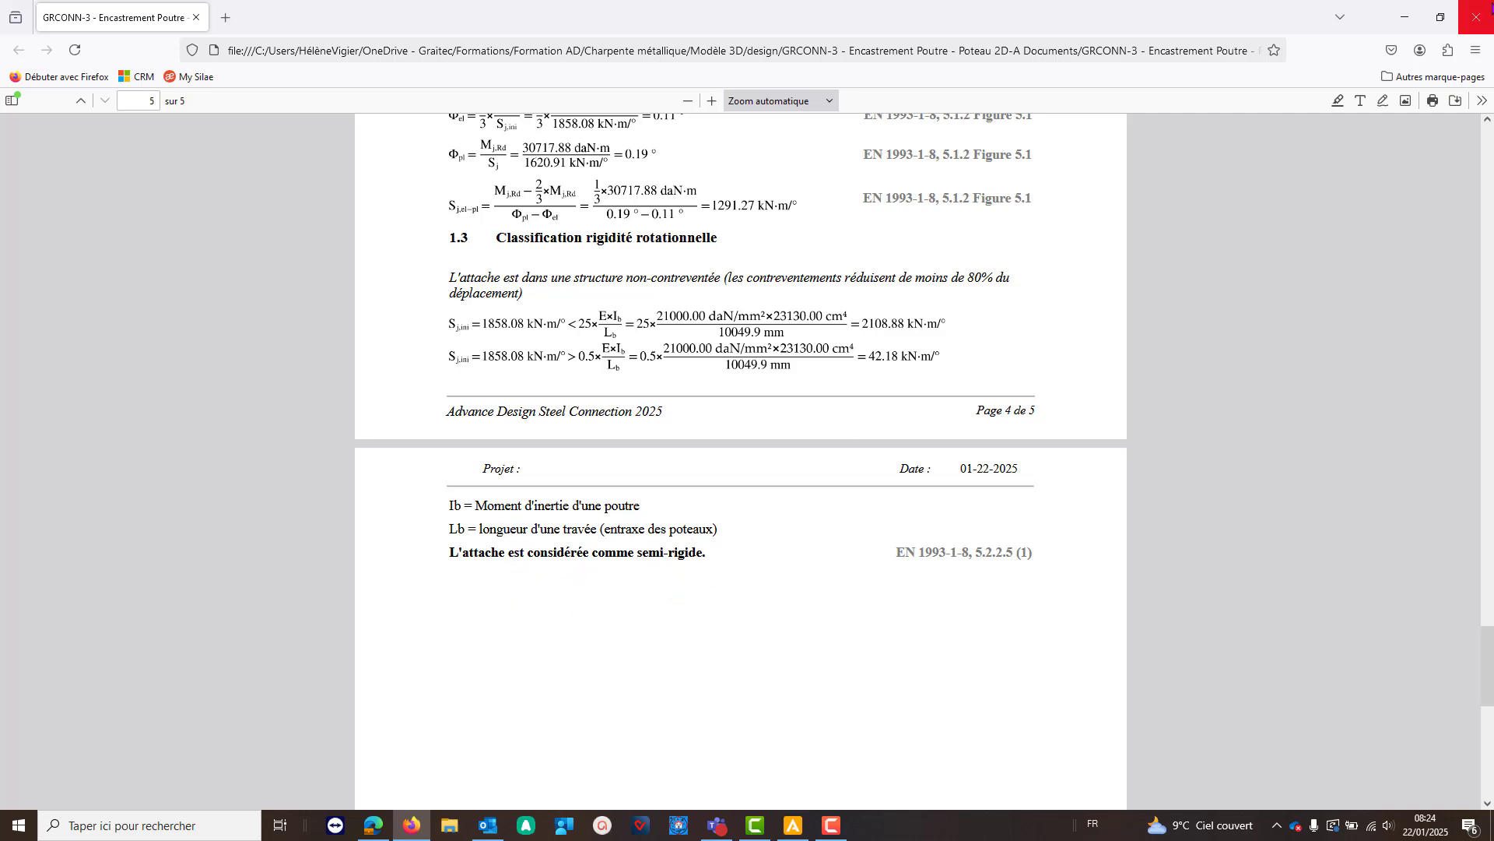
left_click(1481, 11)
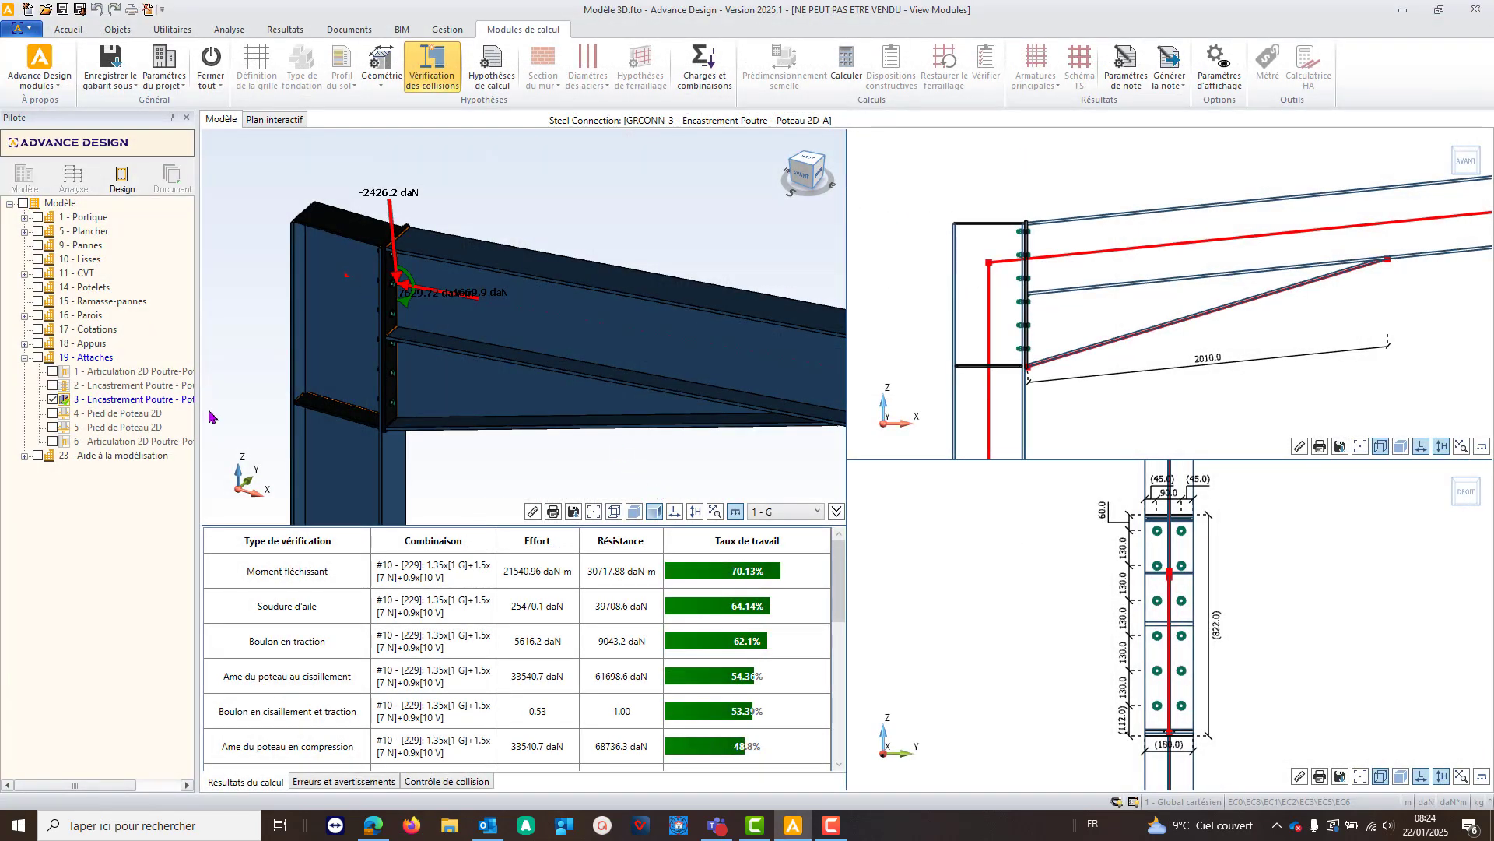
- Update the connection 3 - Encastrement Poutre - Poteau 2D and return to the model, applying the module's modifications to it
right_click(100, 403)
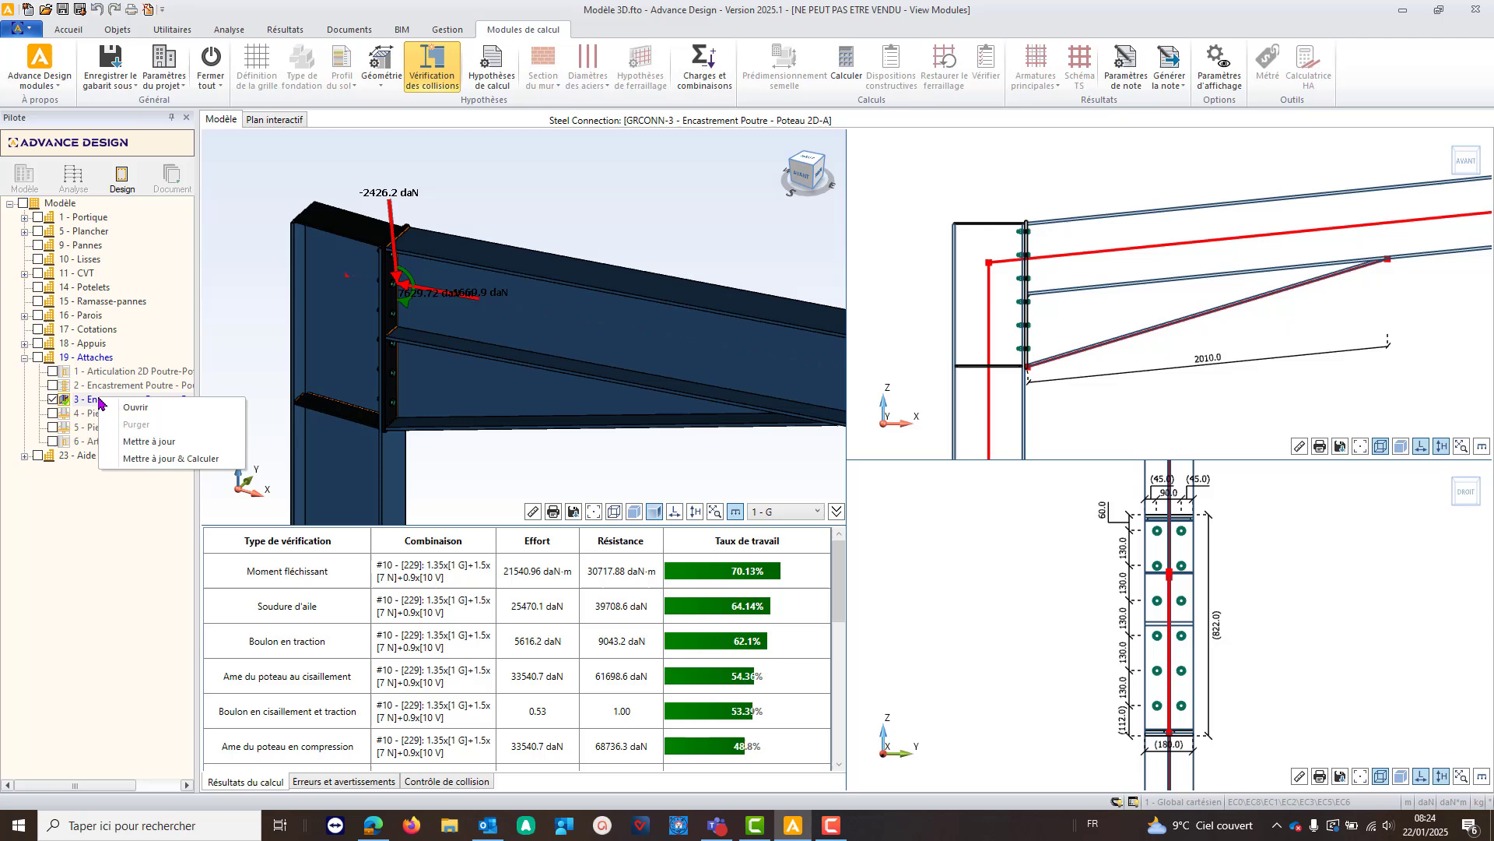
left_click(148, 442)
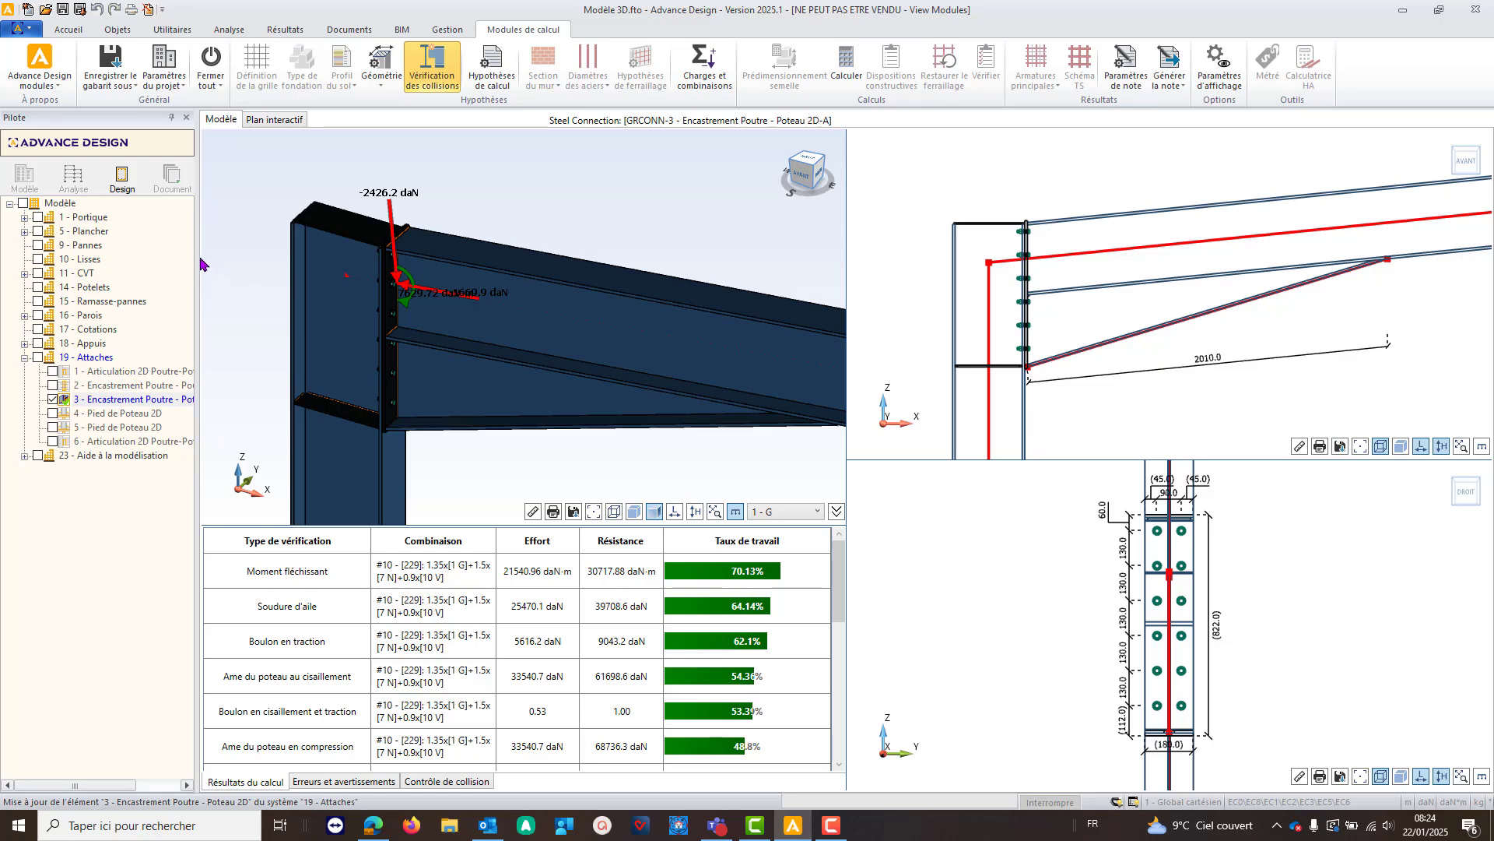
left_click(25, 178)
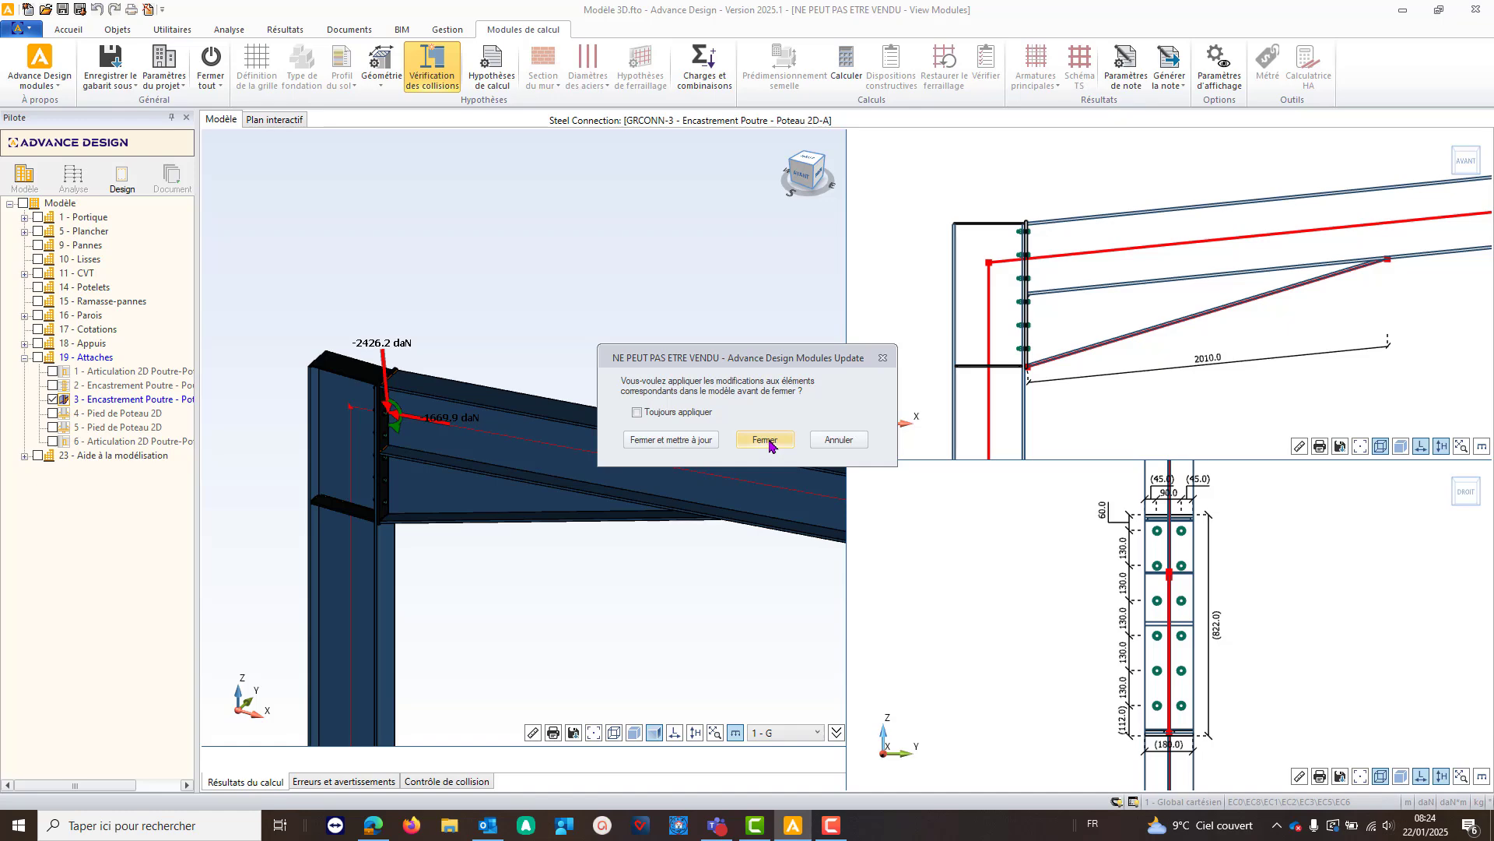
left_click(700, 444)
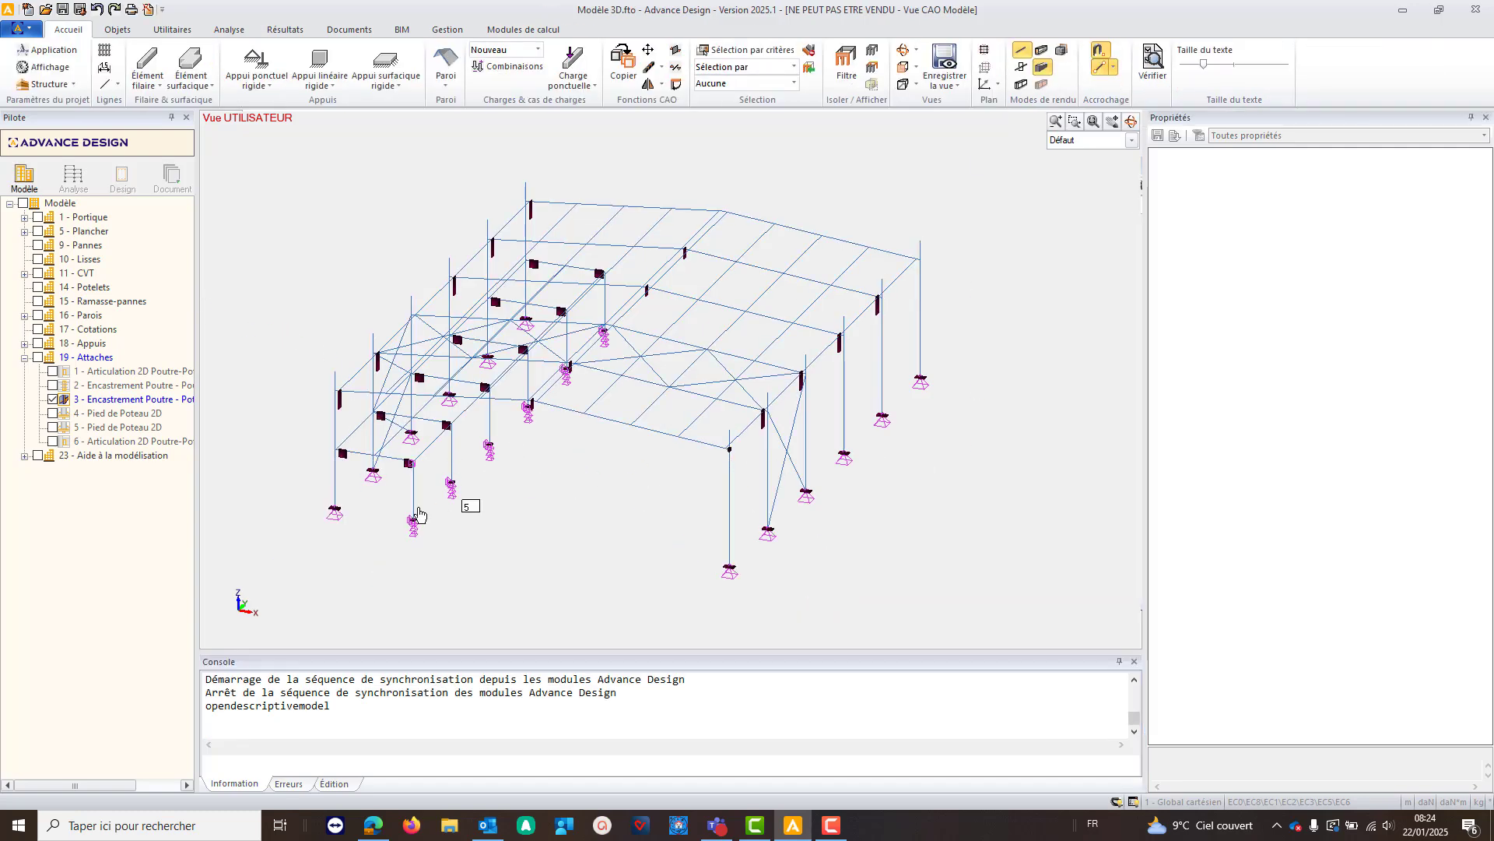
- Examine the moment connection's stiffness results in the model and the elastic releases at end 1 of its IPE400 beam
left_click(340, 402)
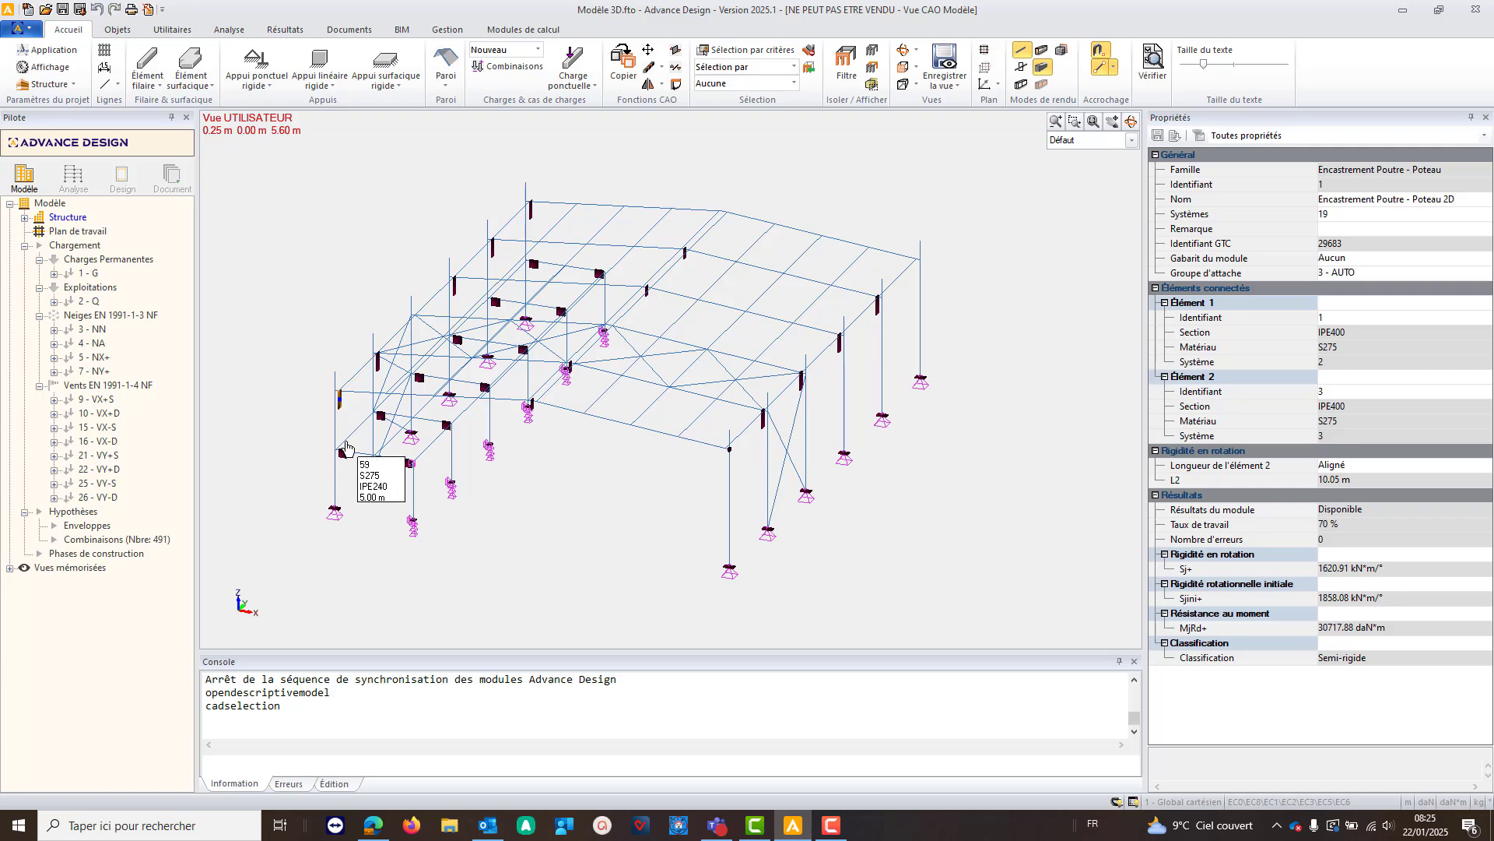
key("Escape")
left_click(358, 399)
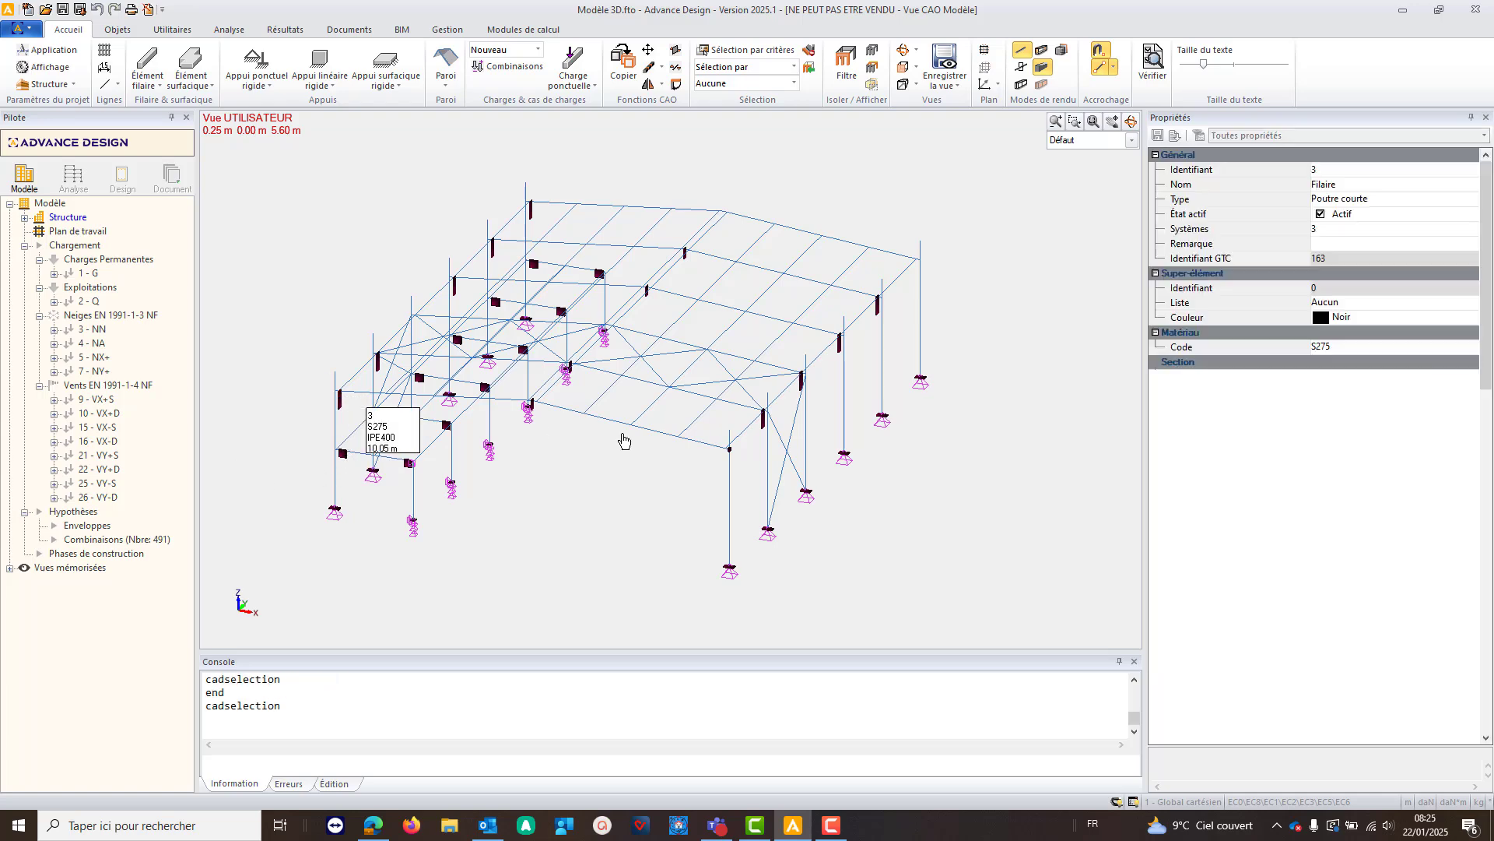
scroll(1245, 444, "down", 3)
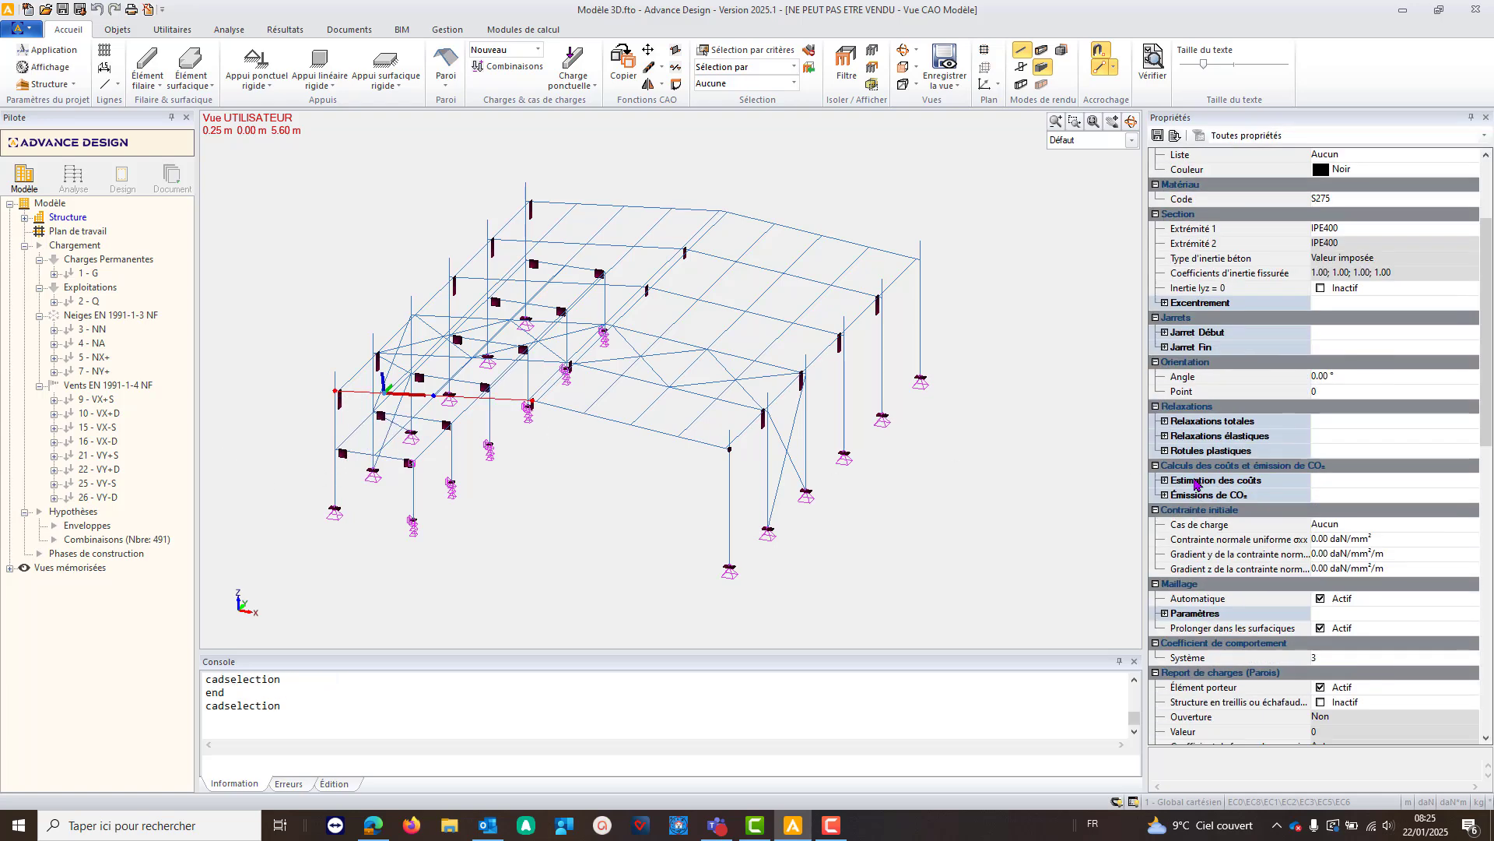
left_click(1164, 437)
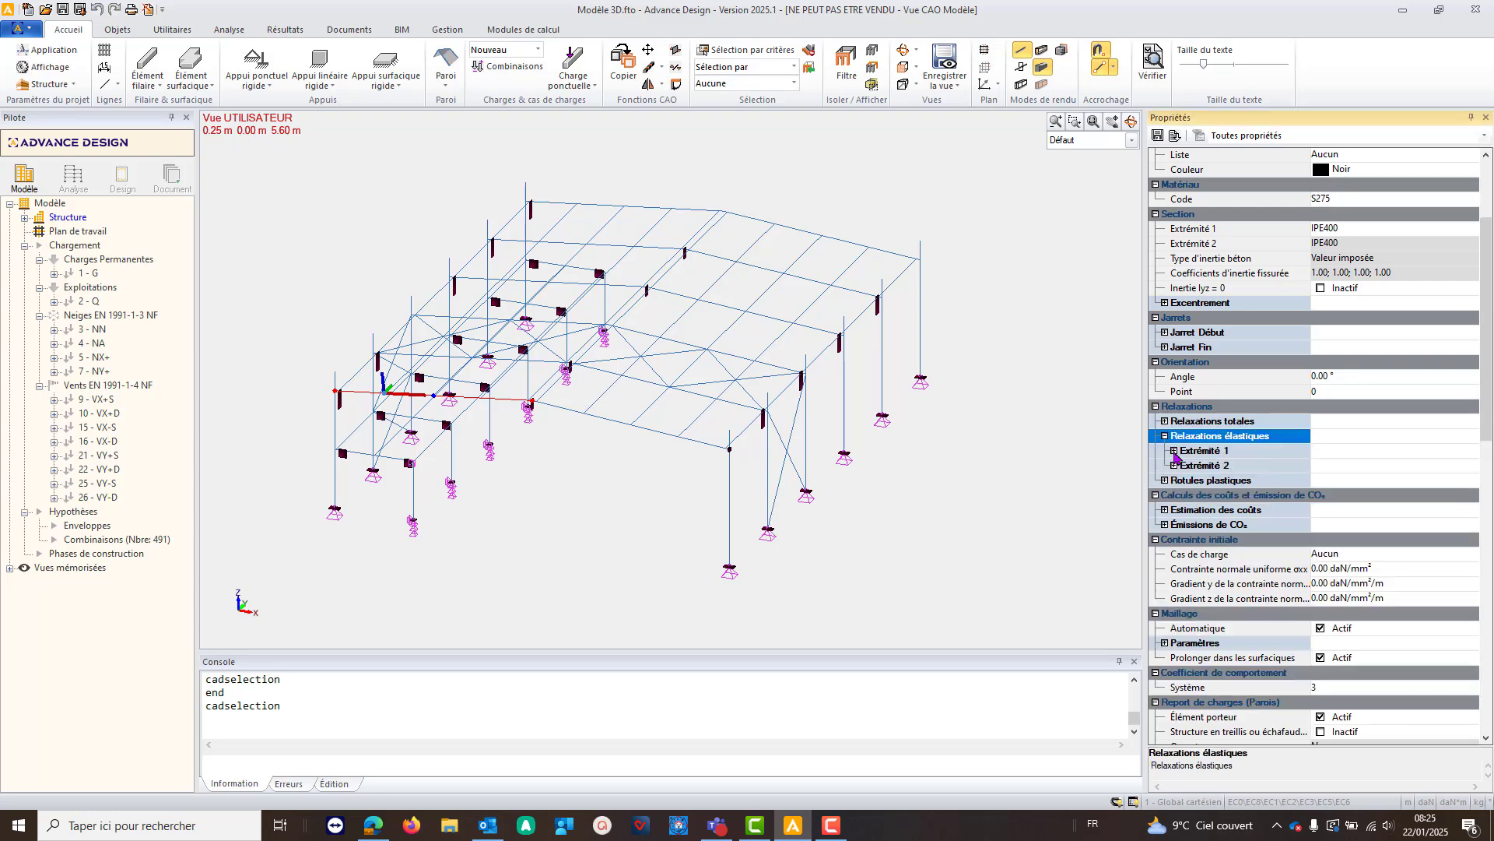
left_click(1175, 453)
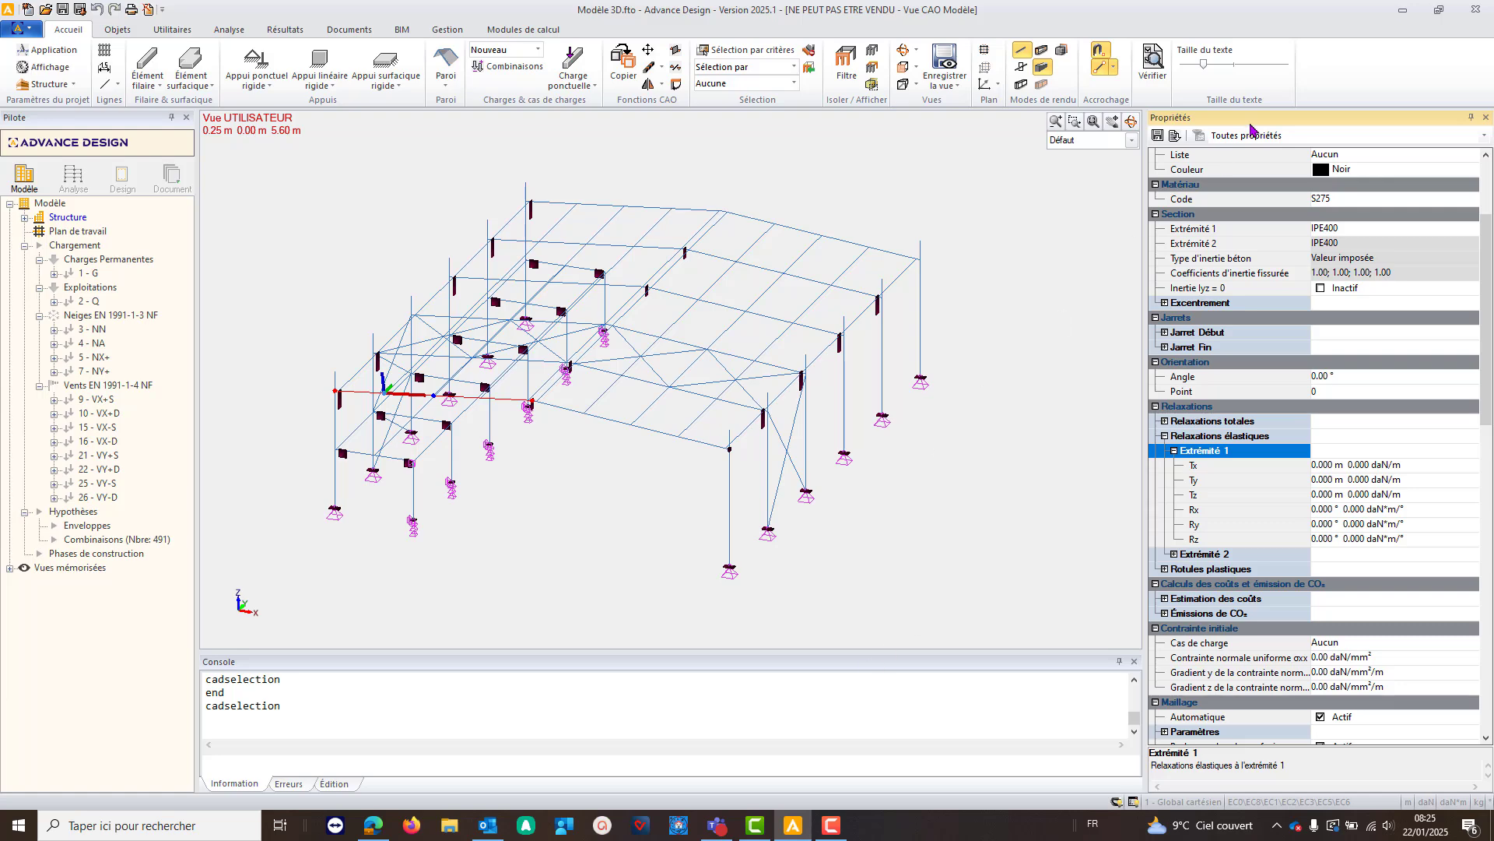
left_click(831, 825)
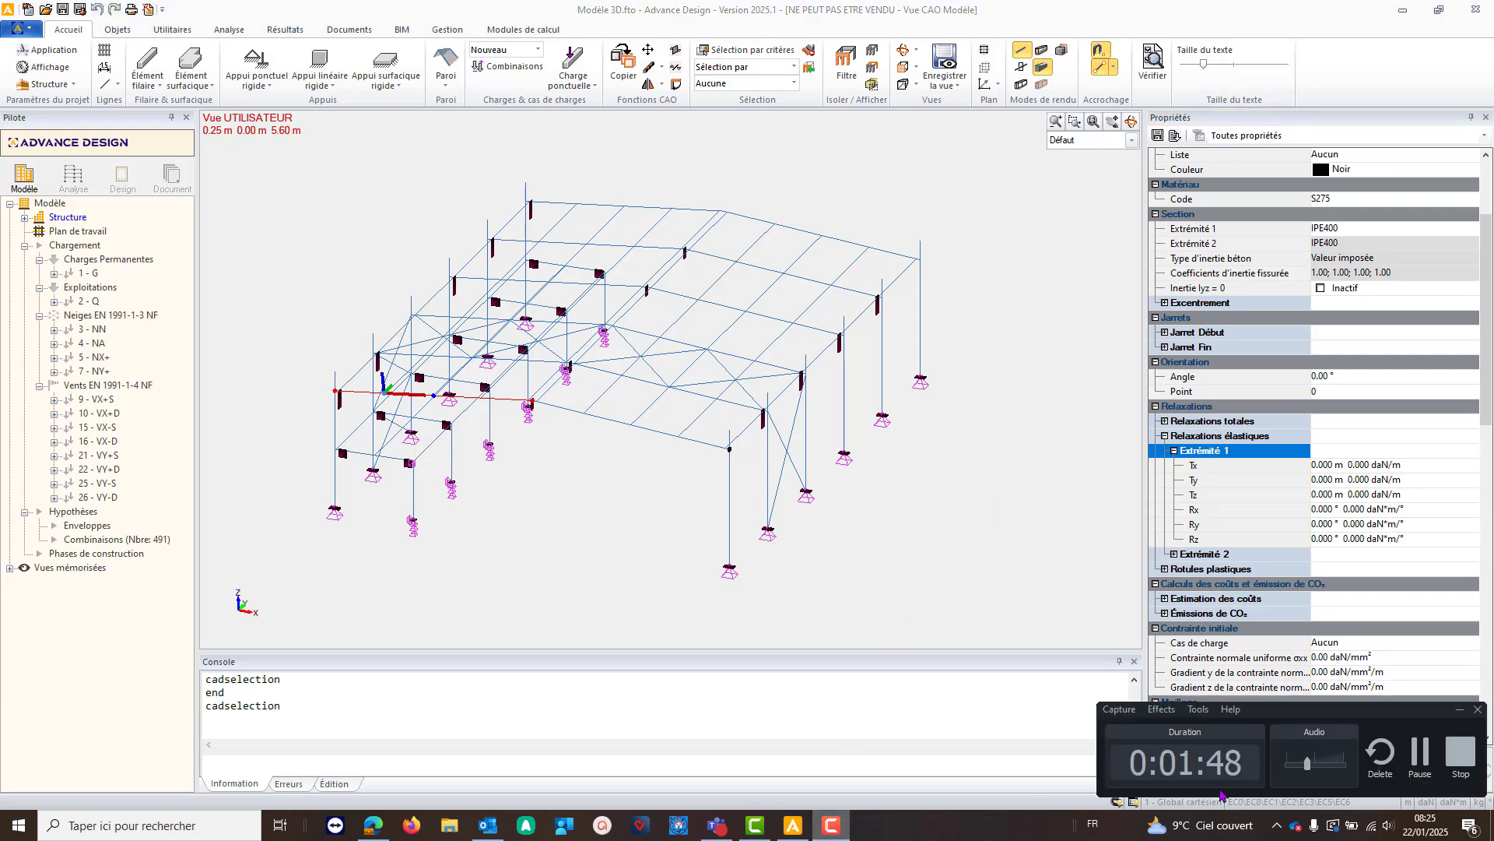
left_click(1420, 751)
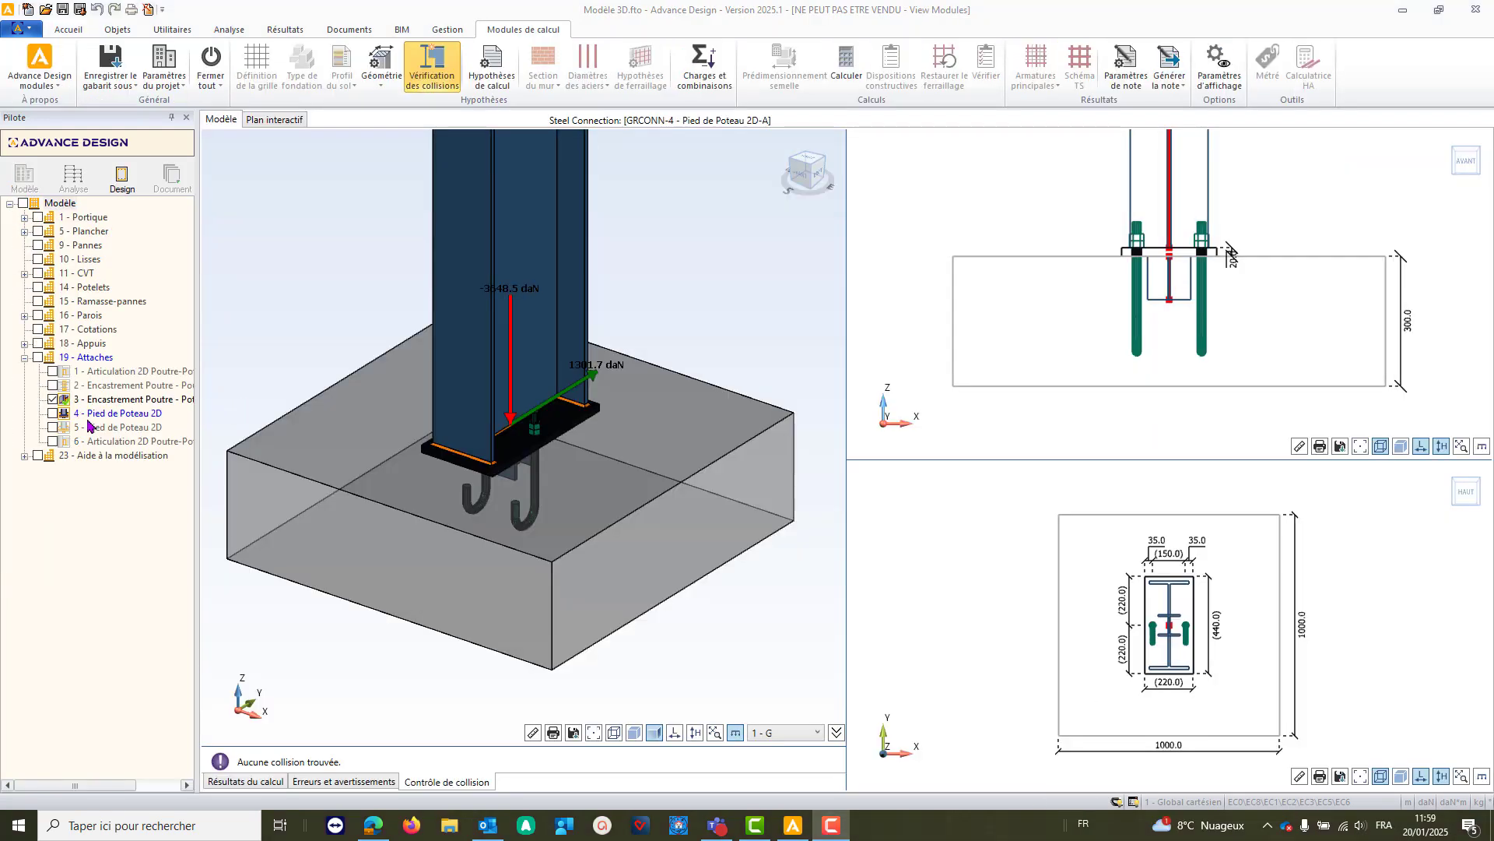
- Open the geometry settings of the column base connection 4 - Pied de Poteau 2D
left_click(103, 418)
left_click(381, 62)
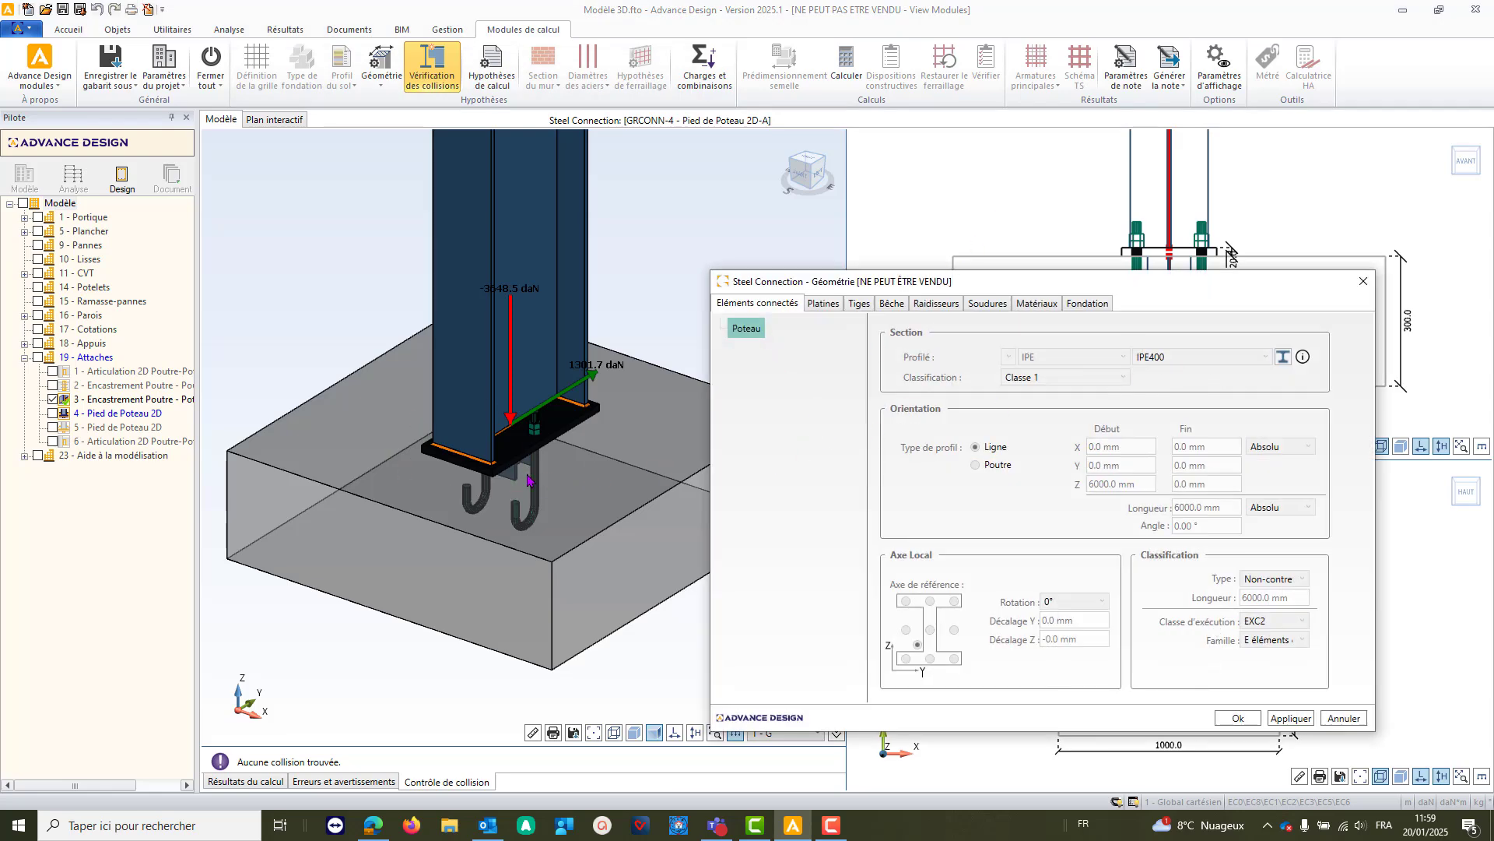
middle_click_drag(528, 480, 476, 449)
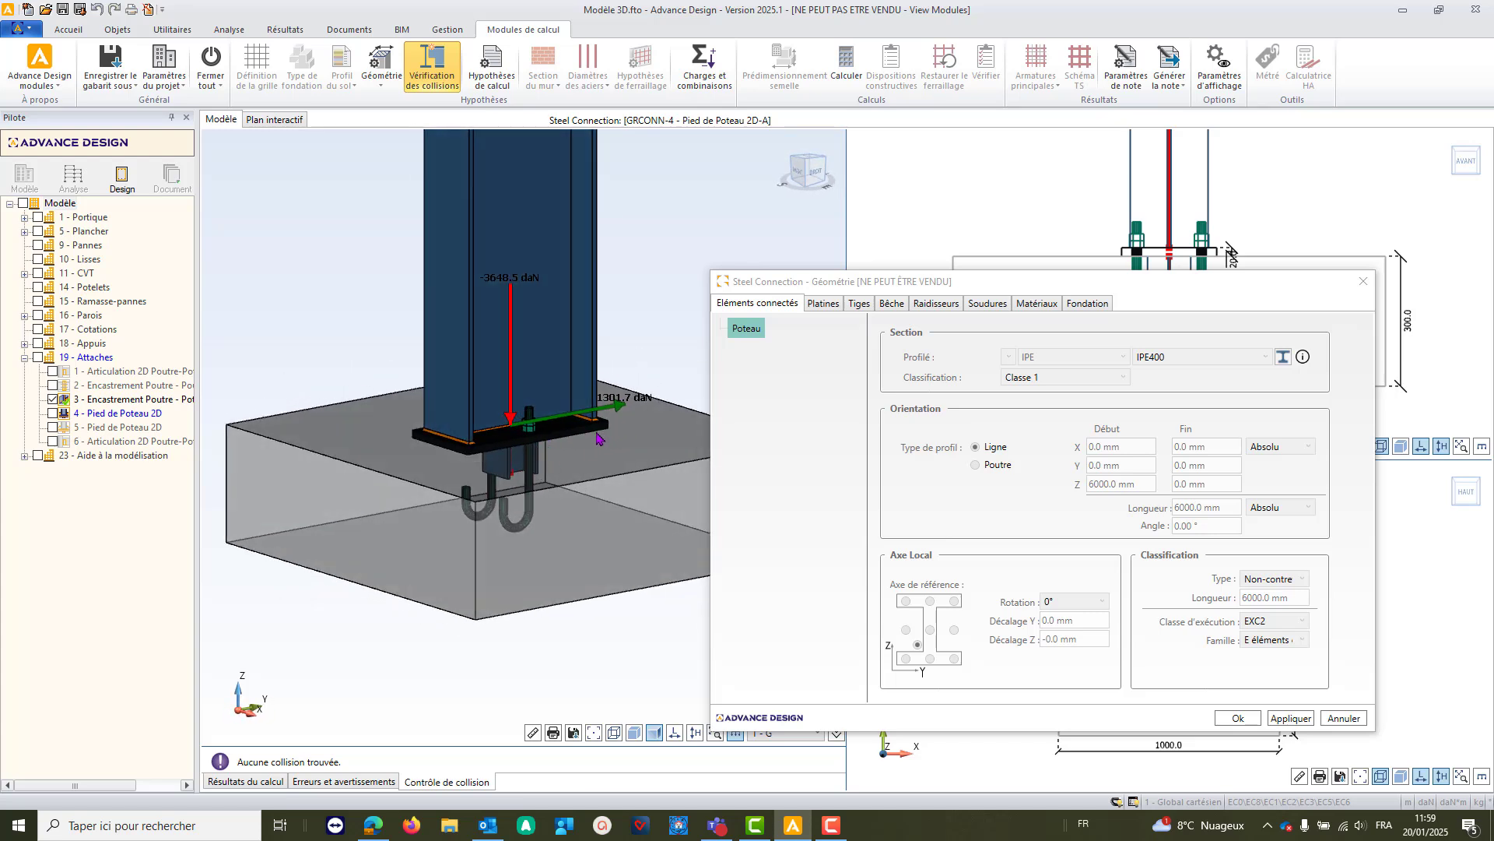
- Make the base plate's length overhangs asymmetric and set the first edge to 10 mm
left_click(822, 305)
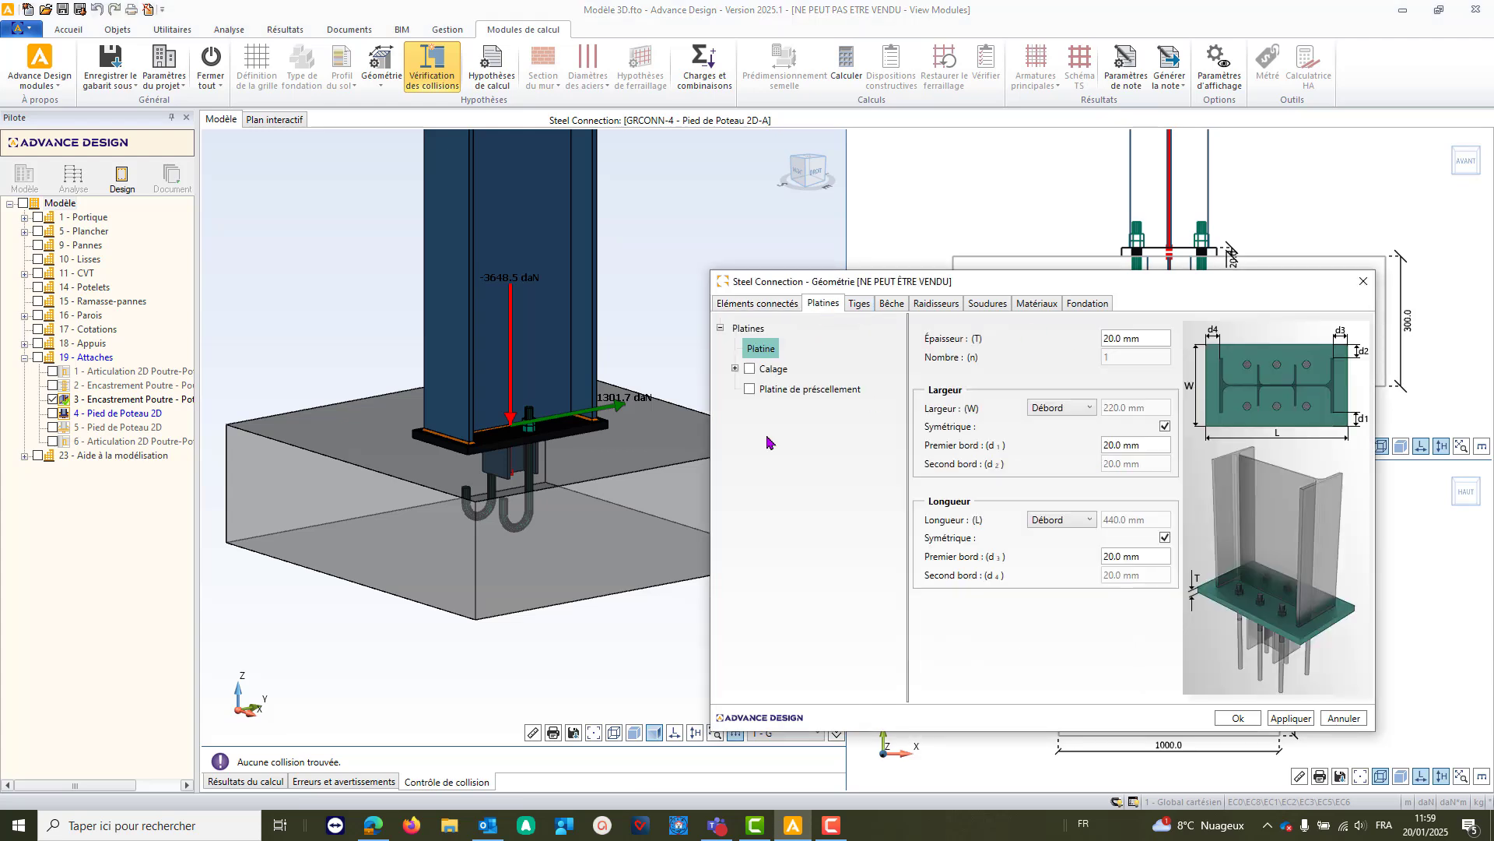
left_click(1059, 522)
left_click(1062, 524)
left_click(1165, 537)
double_click(1152, 557)
type("10")
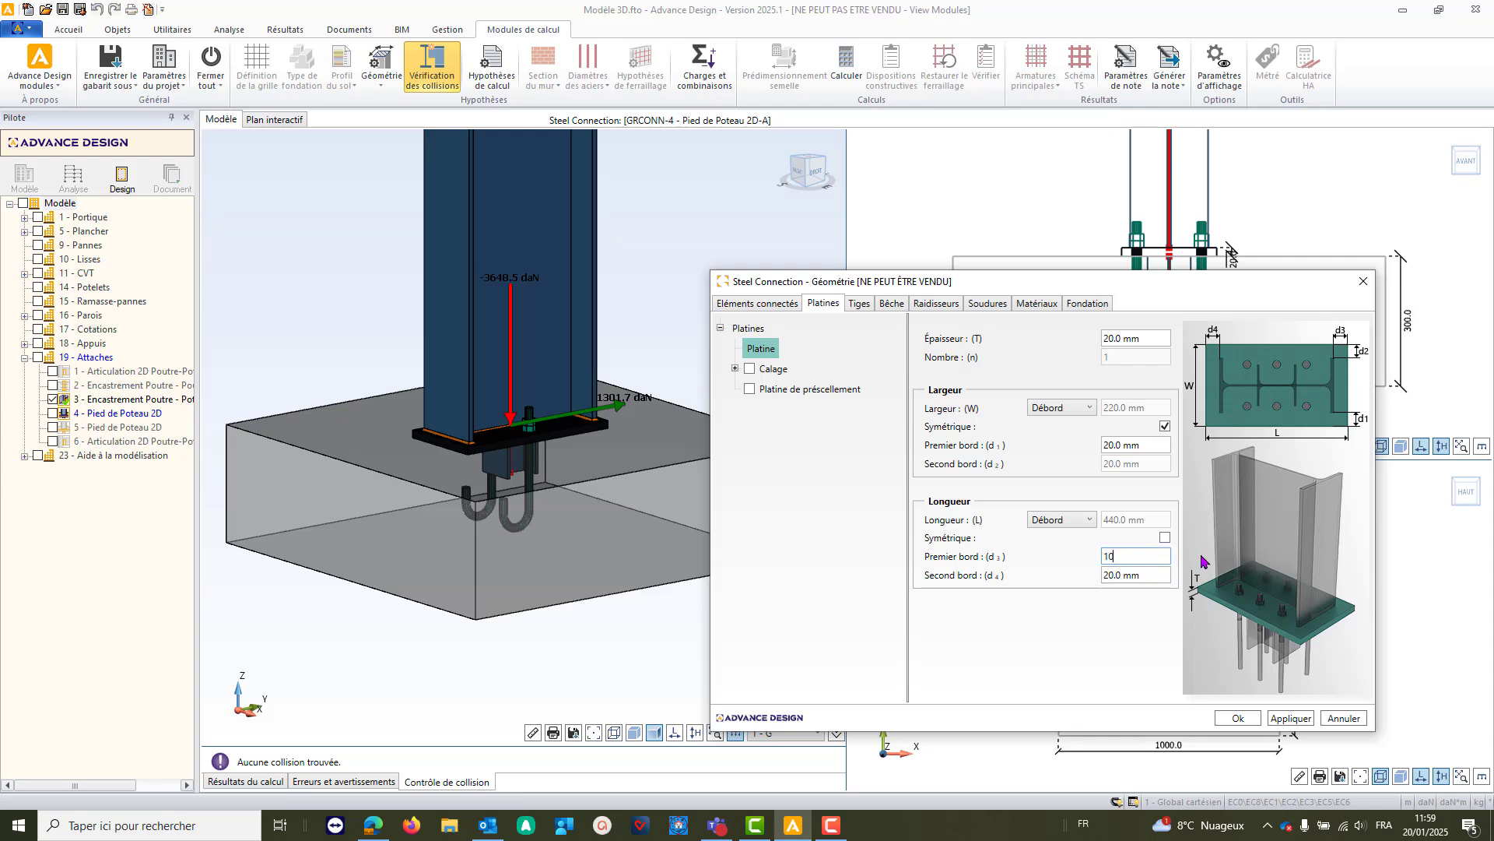
key("Return")
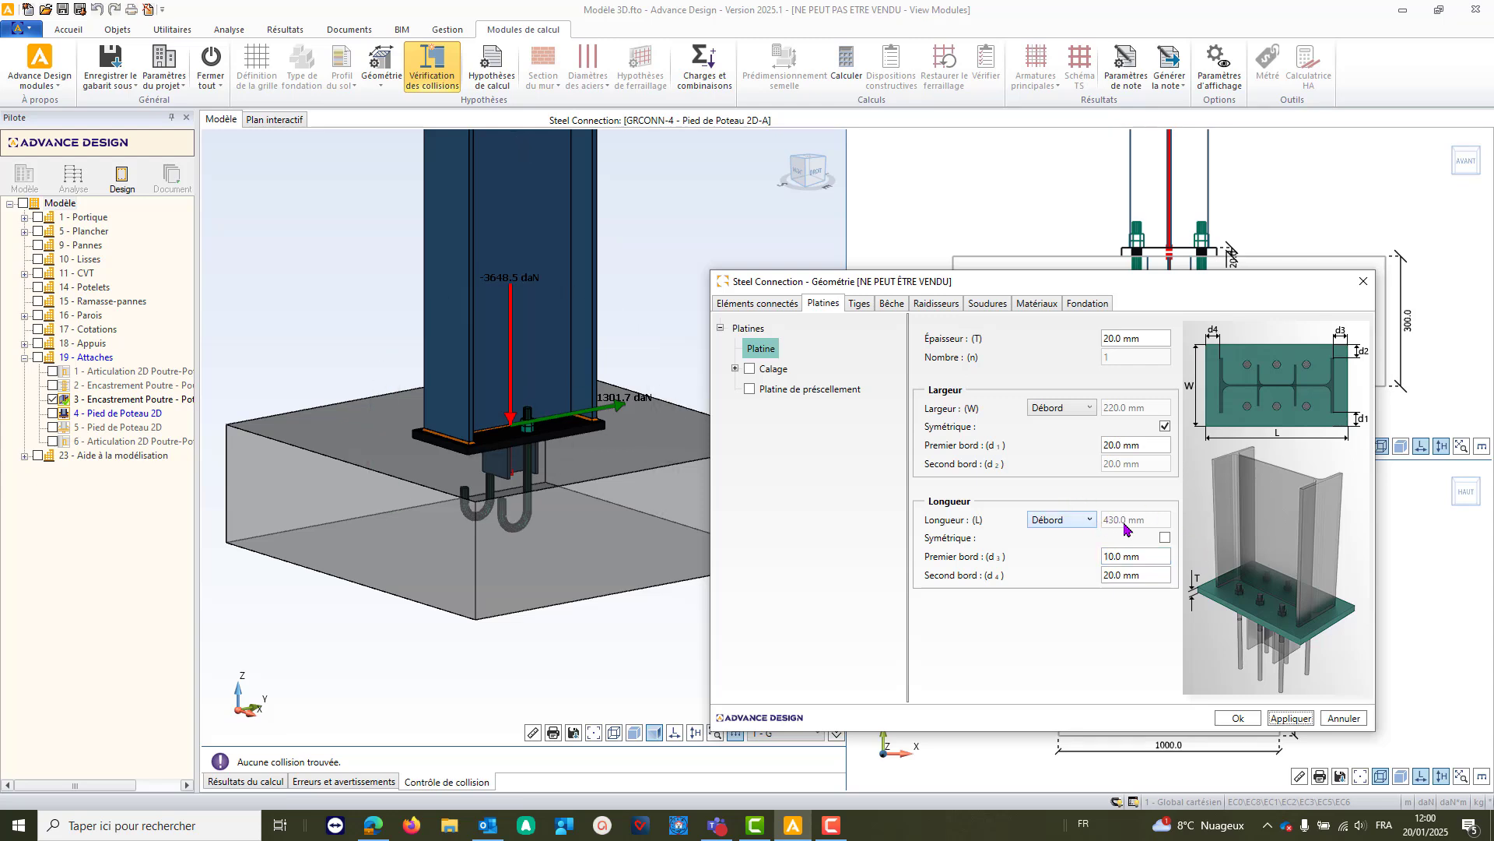
- Set the second edge overhang of the base plate's length to -110 mm
double_click(1147, 574)
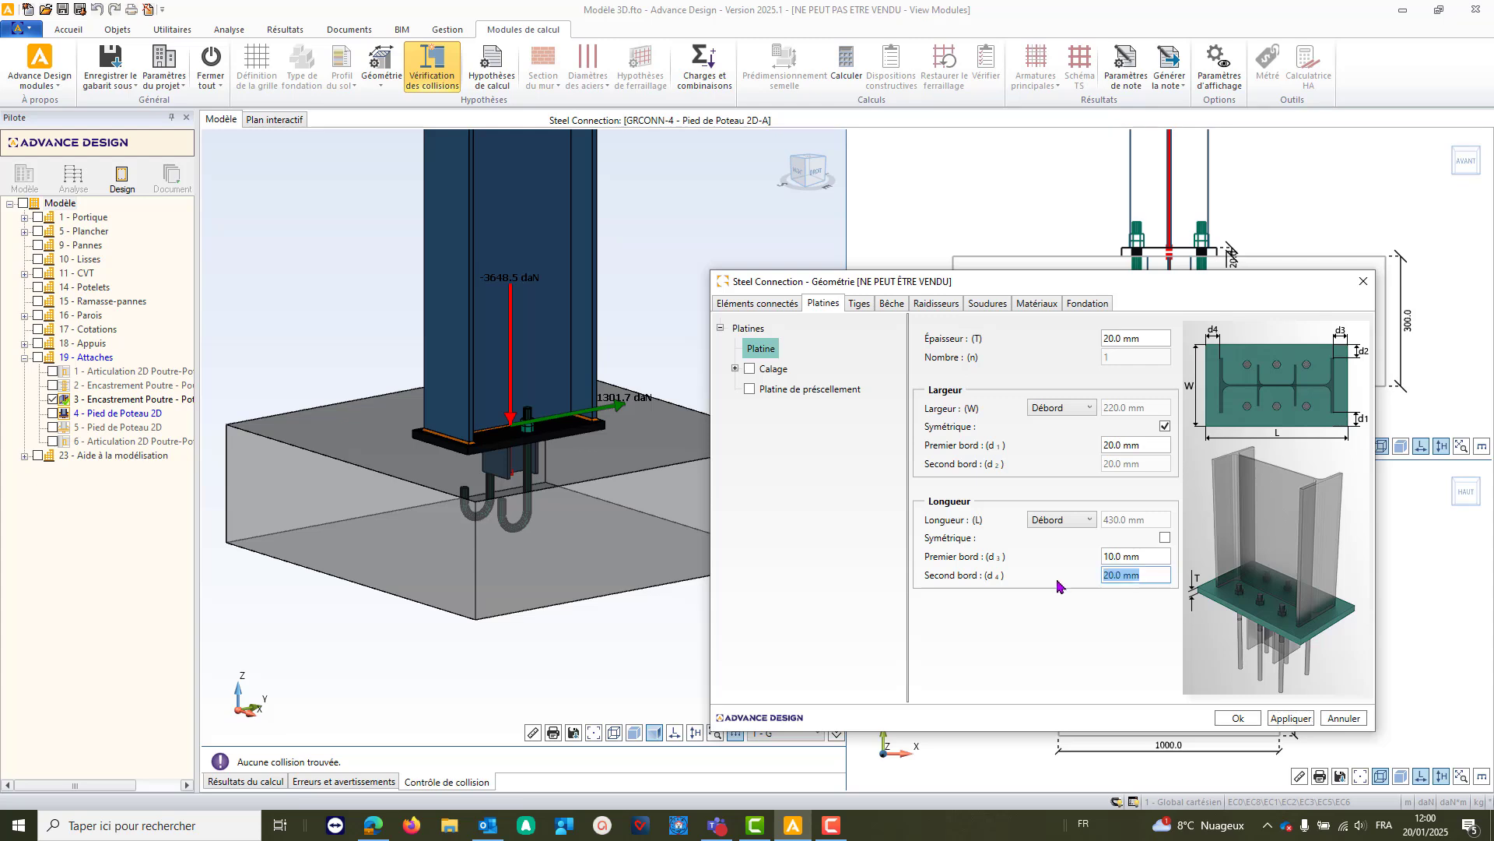
type("0")
key("Return")
double_click(1145, 576)
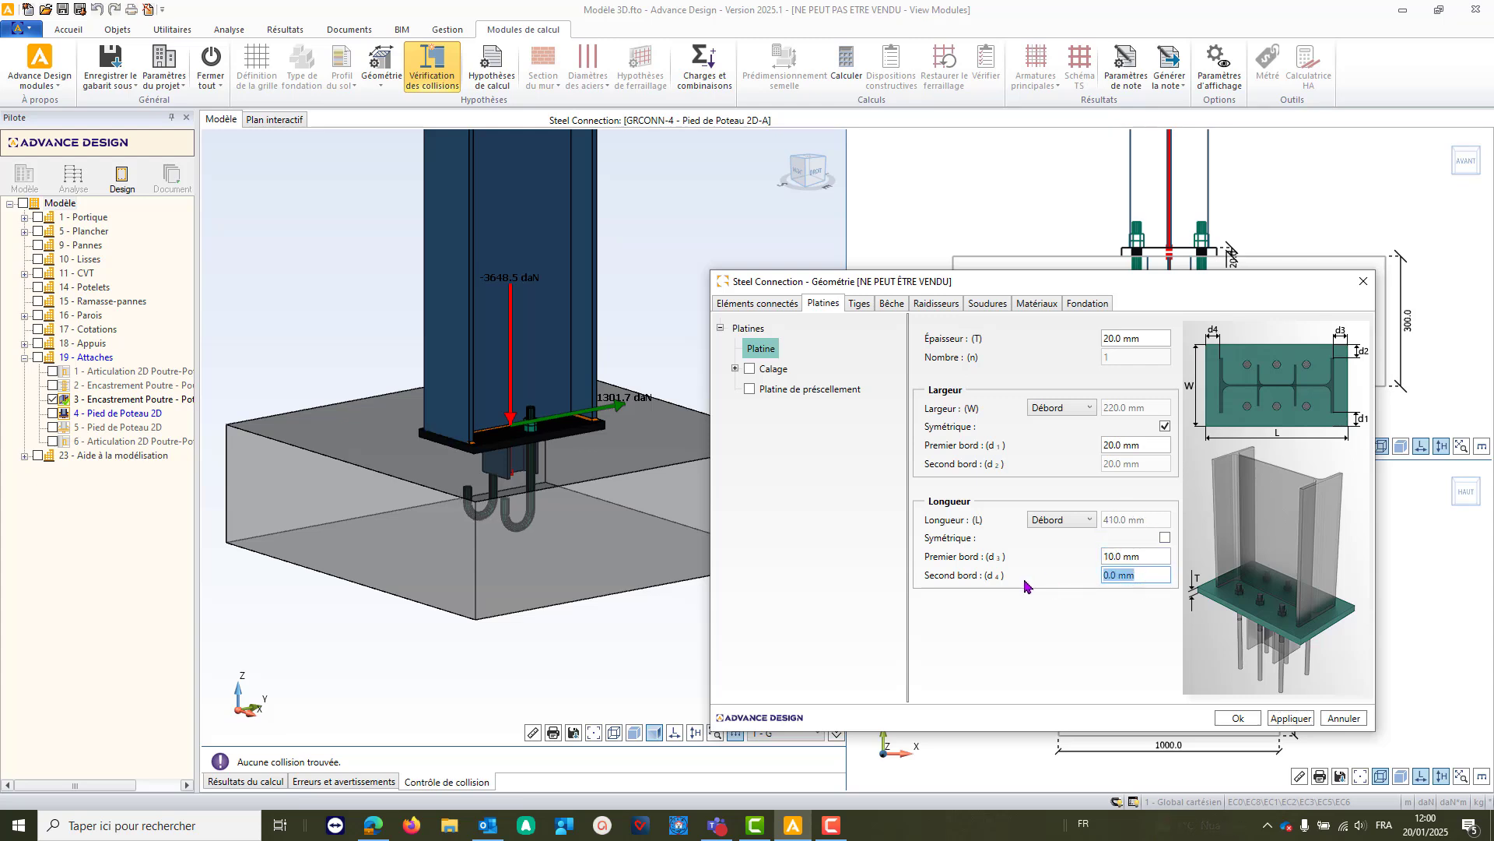
type("-110")
key("Return")
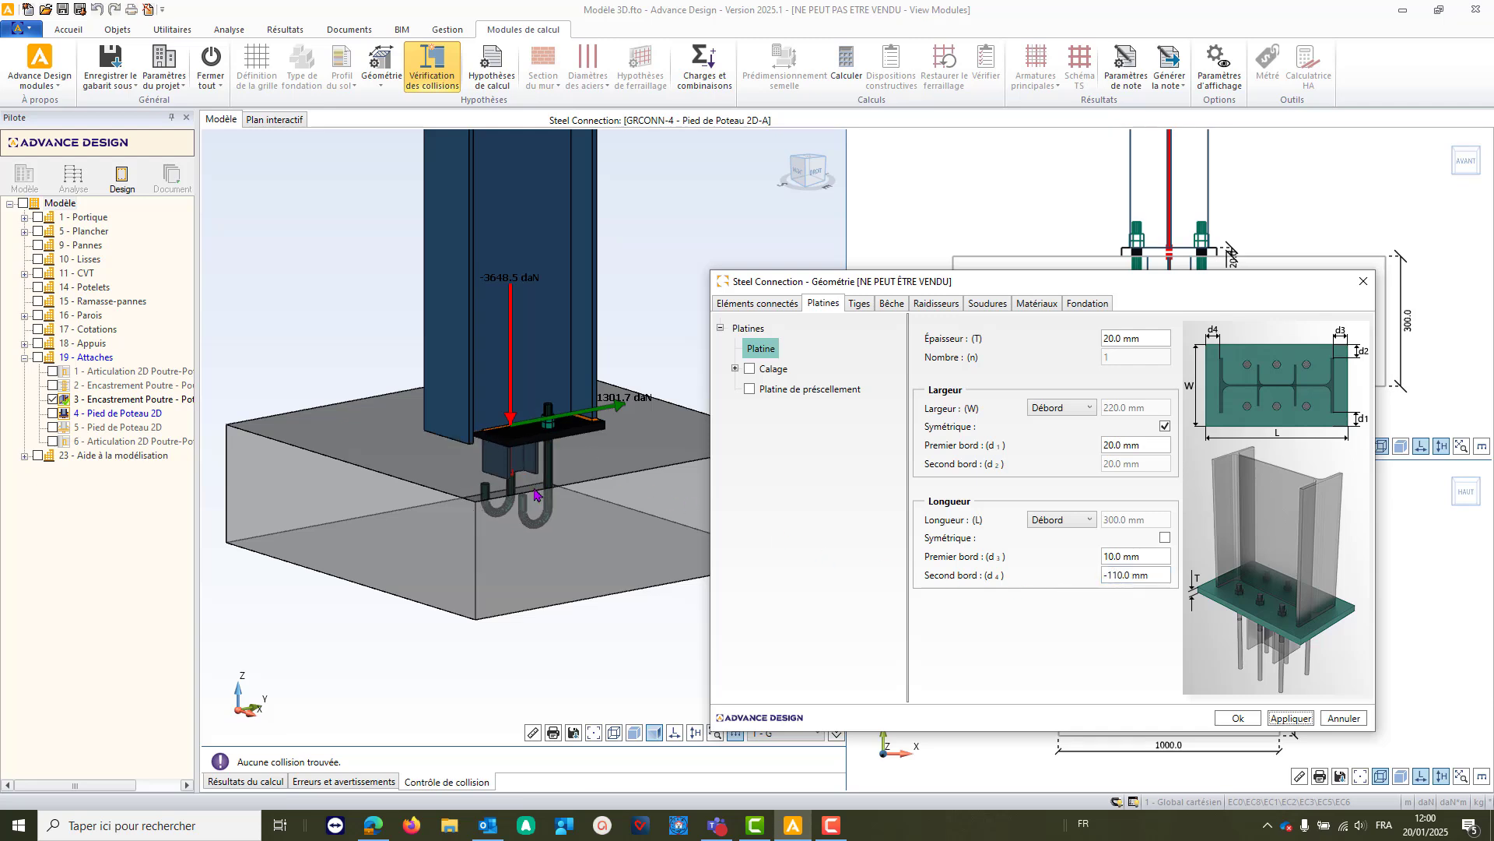
mouse_move(534, 489)
middle_mouse_down()
mouse_move(417, 498)
mouse_move(383, 470)
mouse_move(486, 510)
mouse_move(539, 506)
middle_mouse_up()
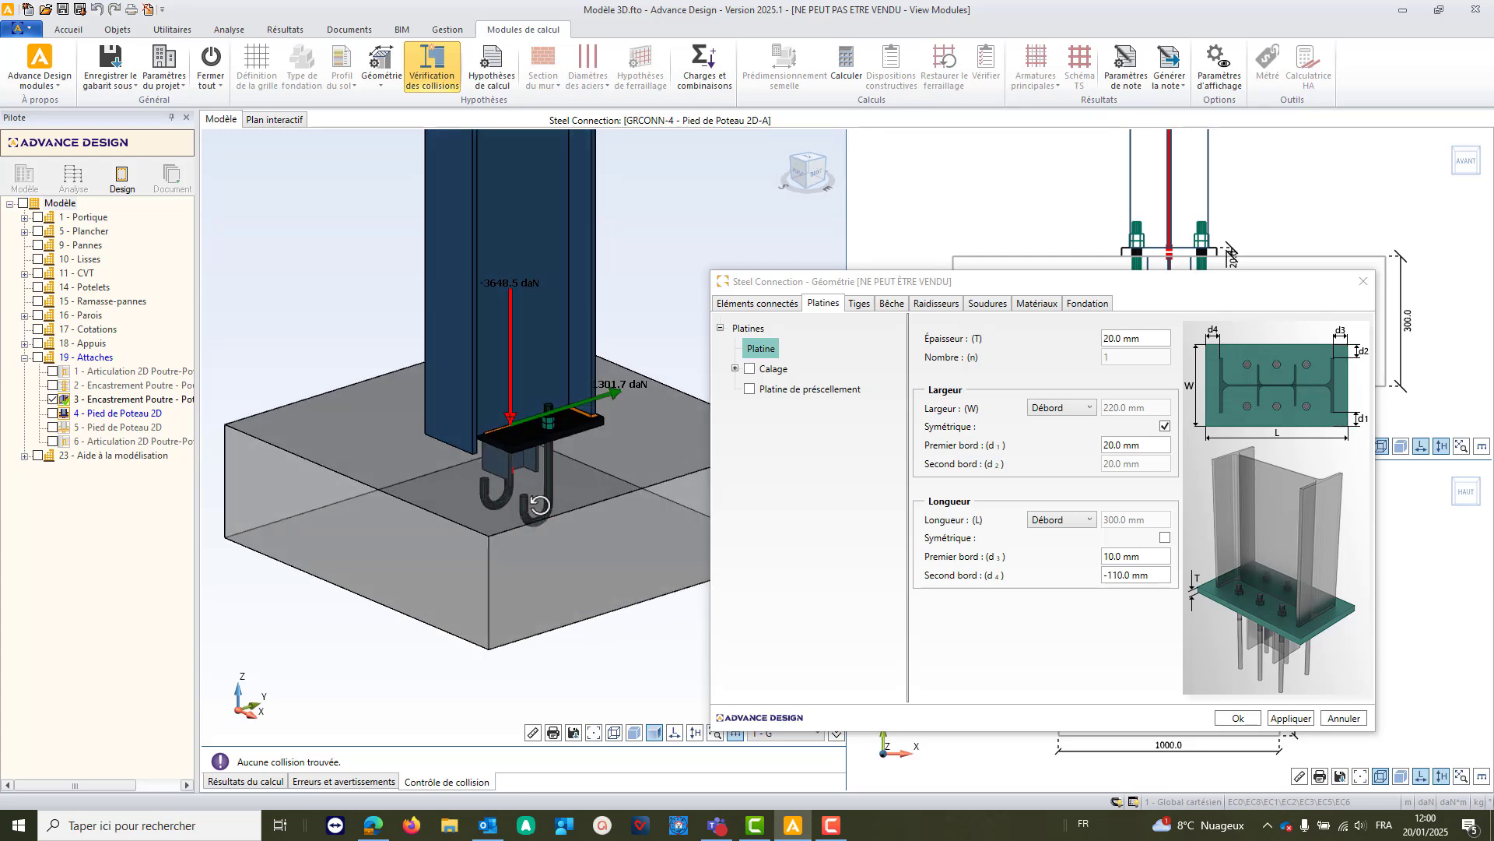
- Add vertical/inclined stiffeners to the column base and set their type to Incliné
left_click(938, 303)
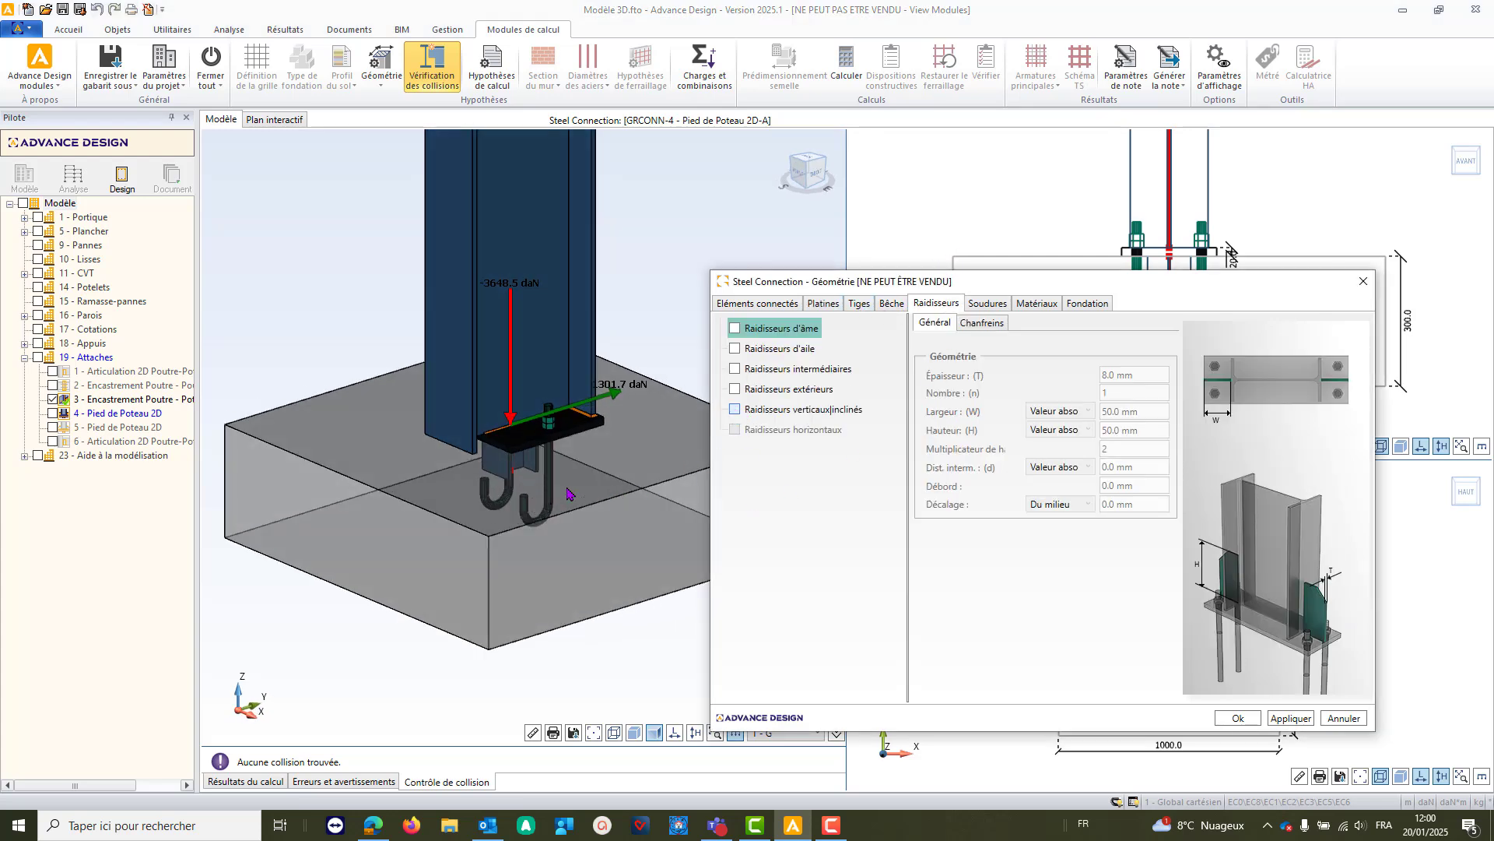
middle_click_drag(519, 476, 407, 463)
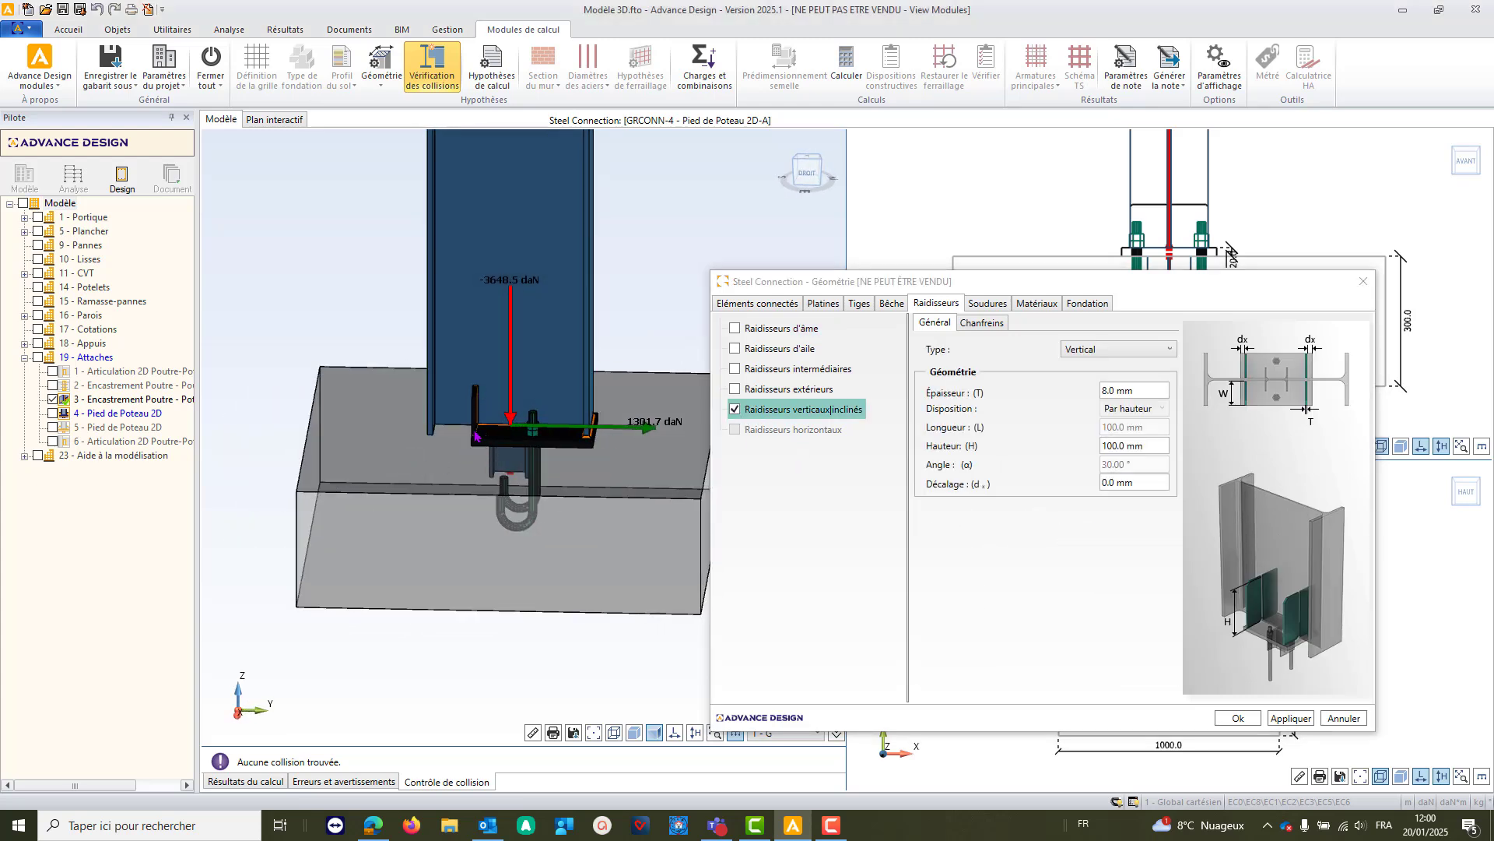
left_click(1121, 348)
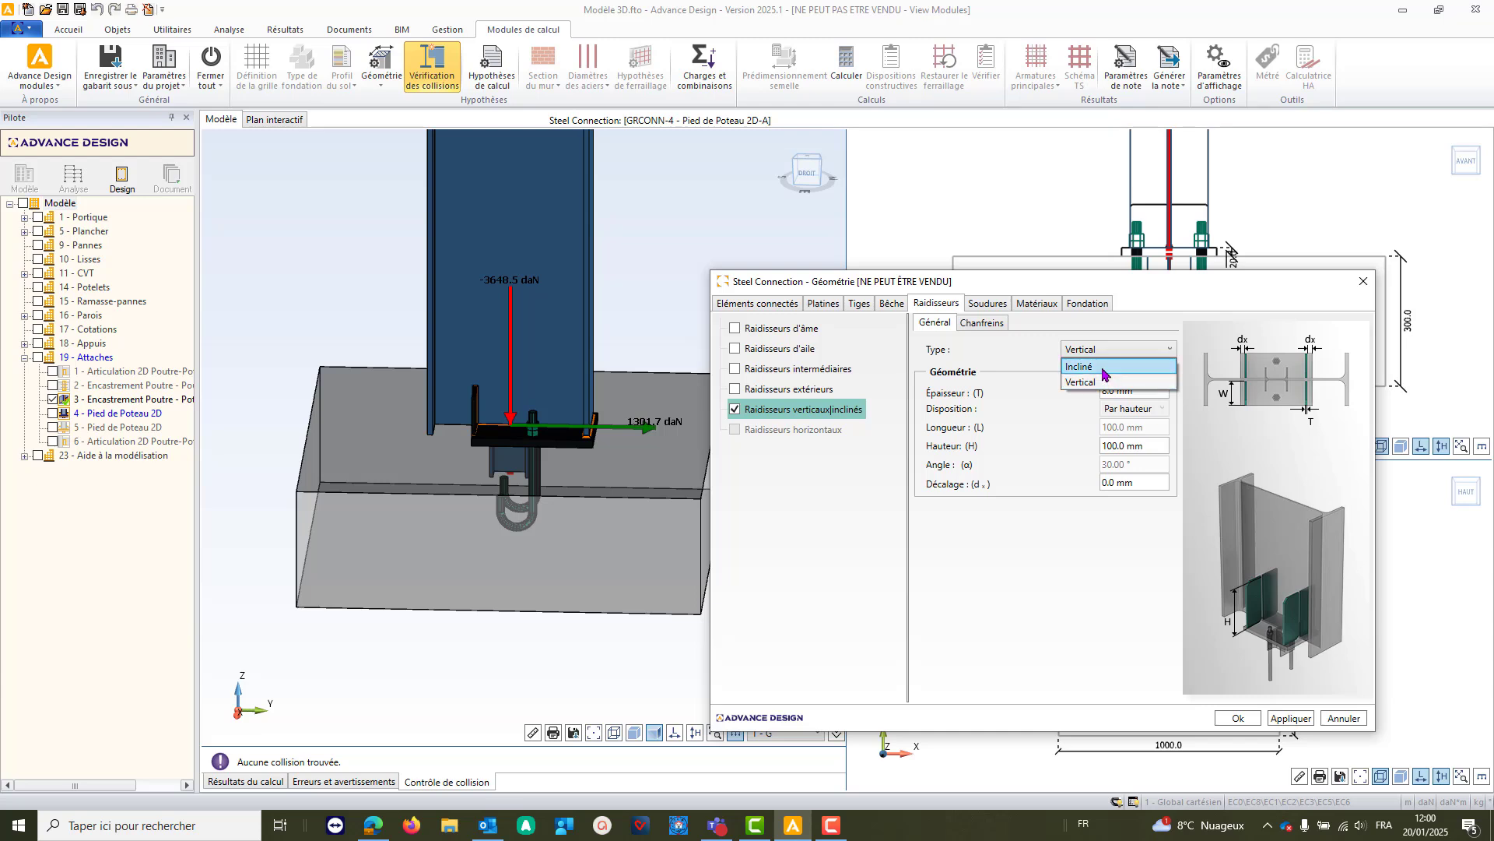
left_click(646, 620)
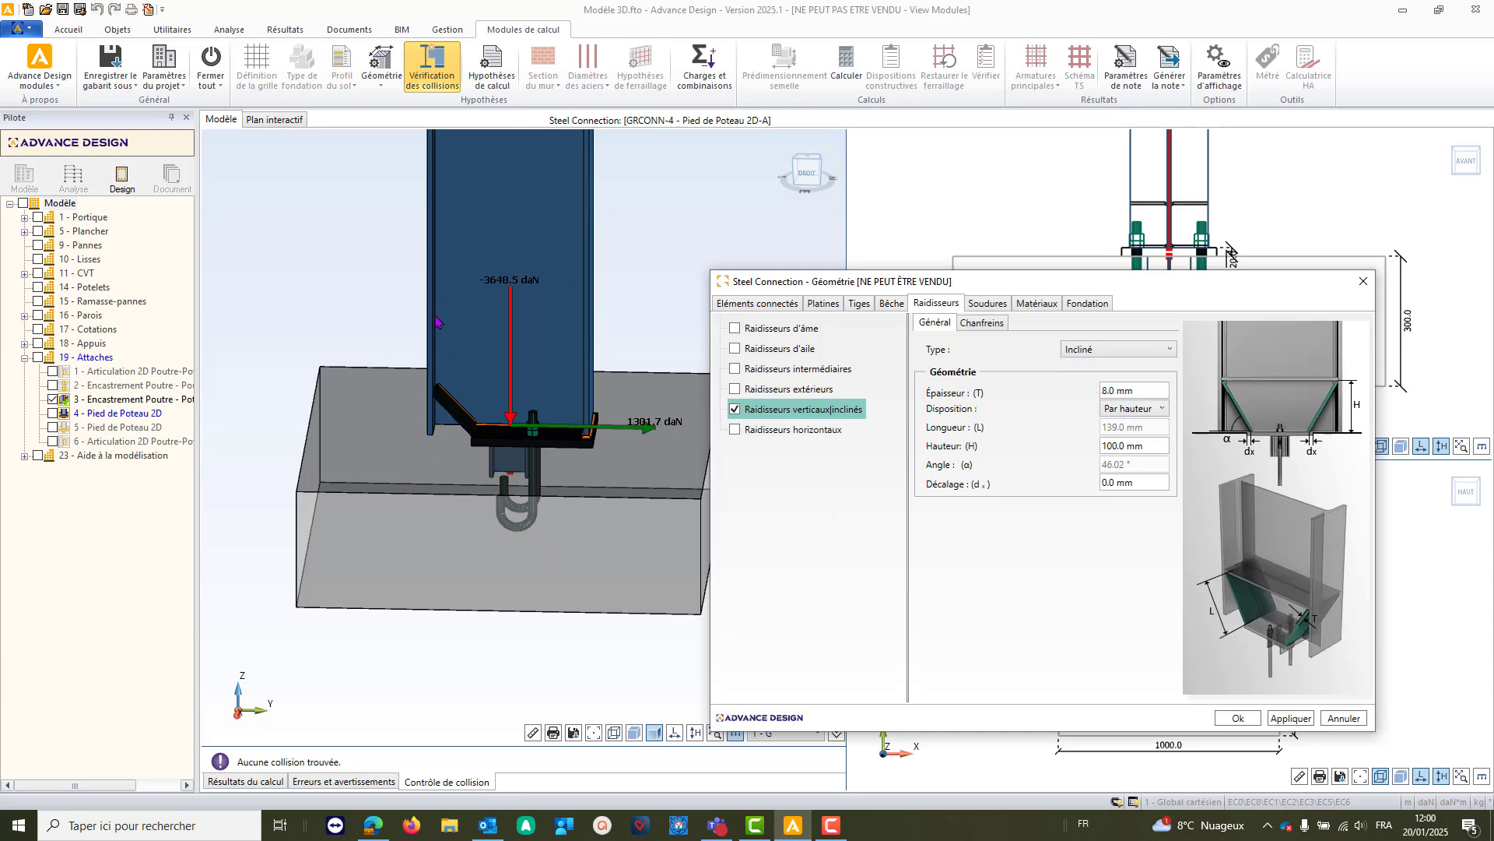
- Keep the inclined stiffeners defined by height (Par hauteur) and enter a height of 200 mm
left_click(1123, 412)
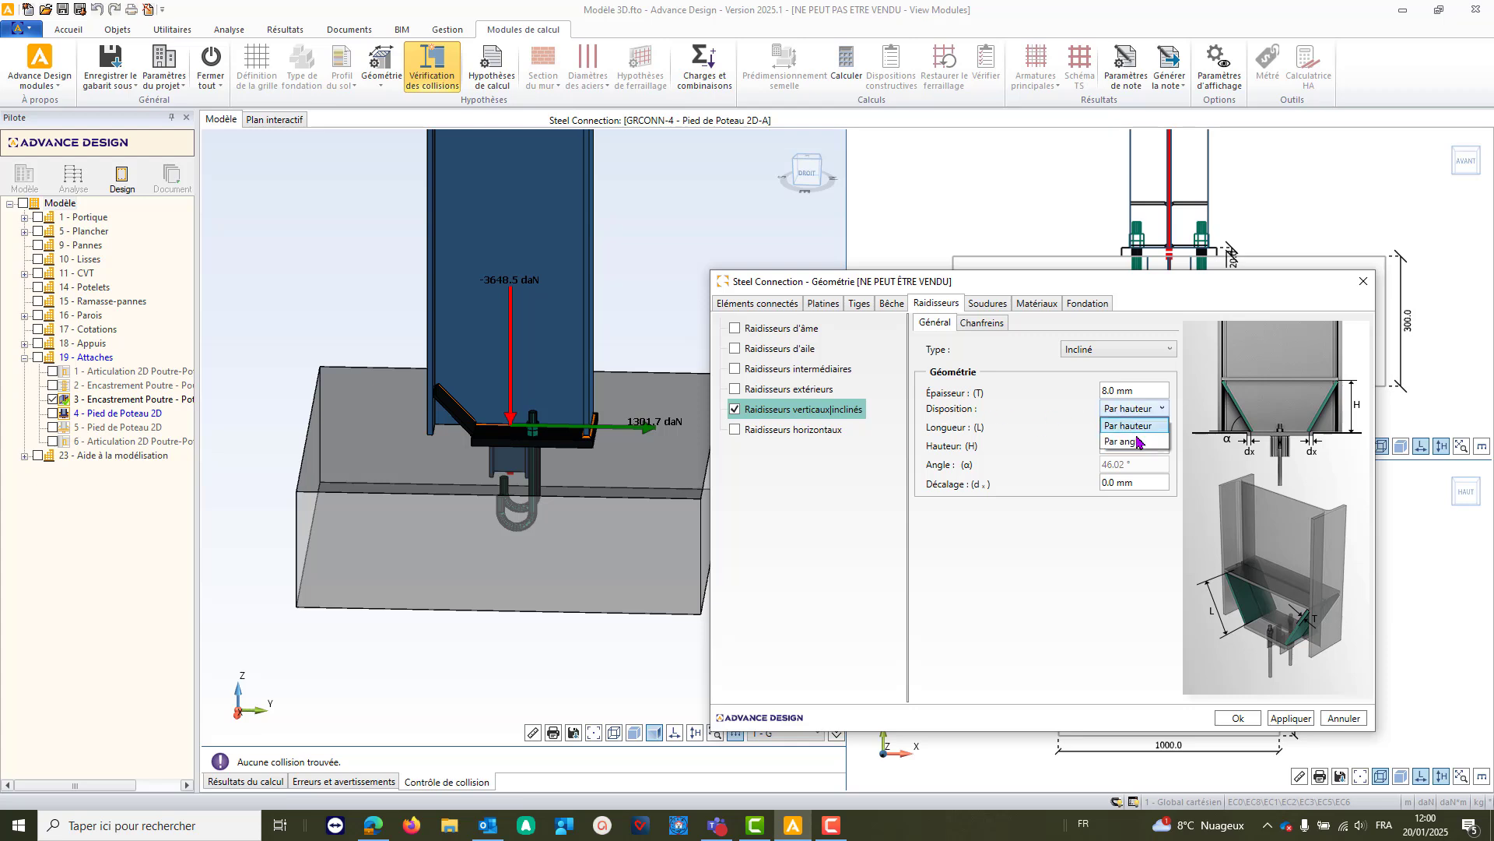
left_click(1138, 413)
triple_click(1146, 446)
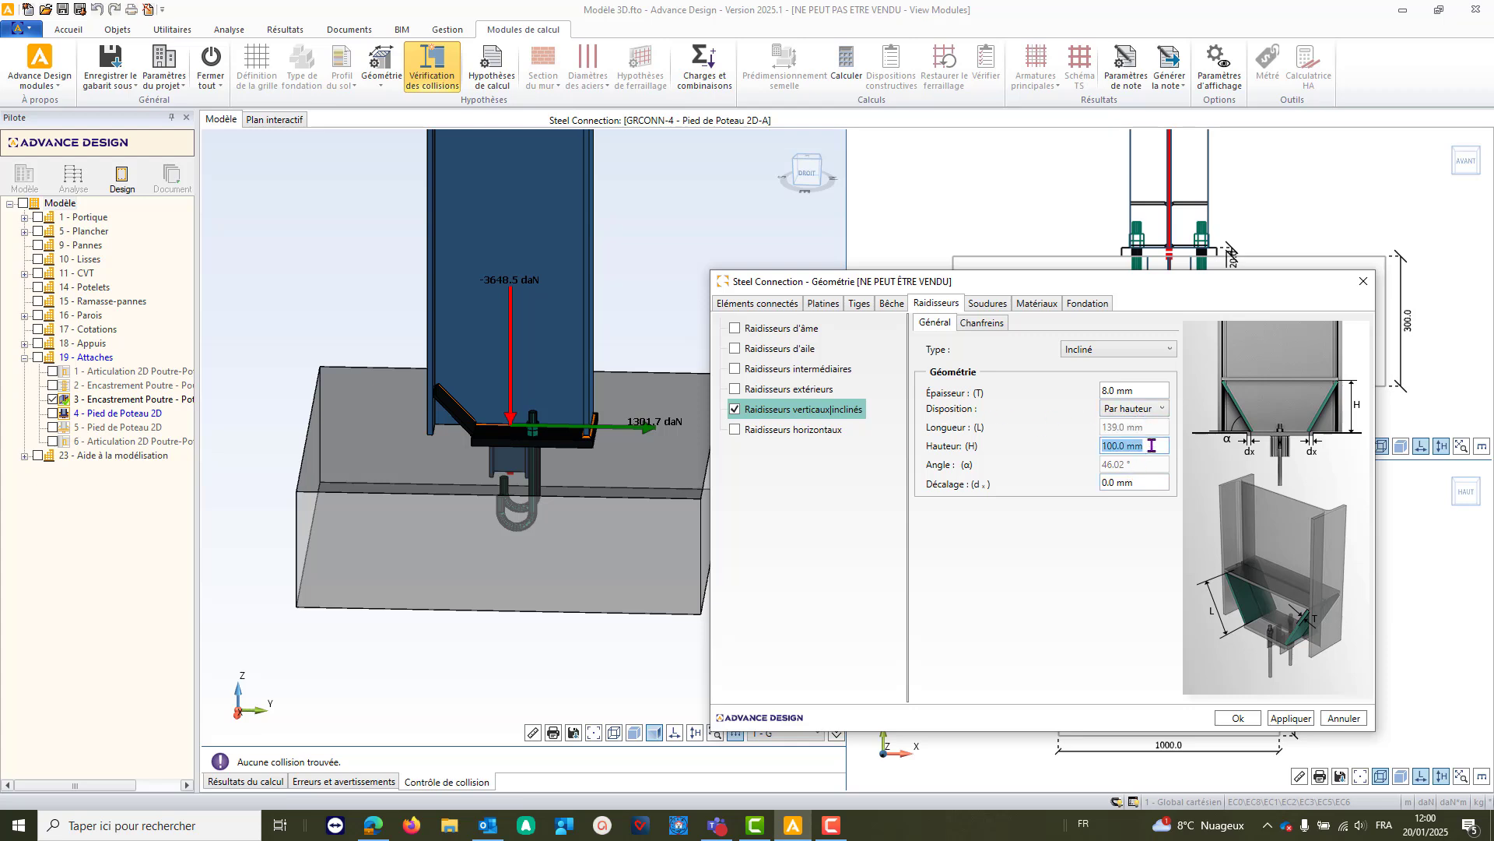
type("200")
key("Return")
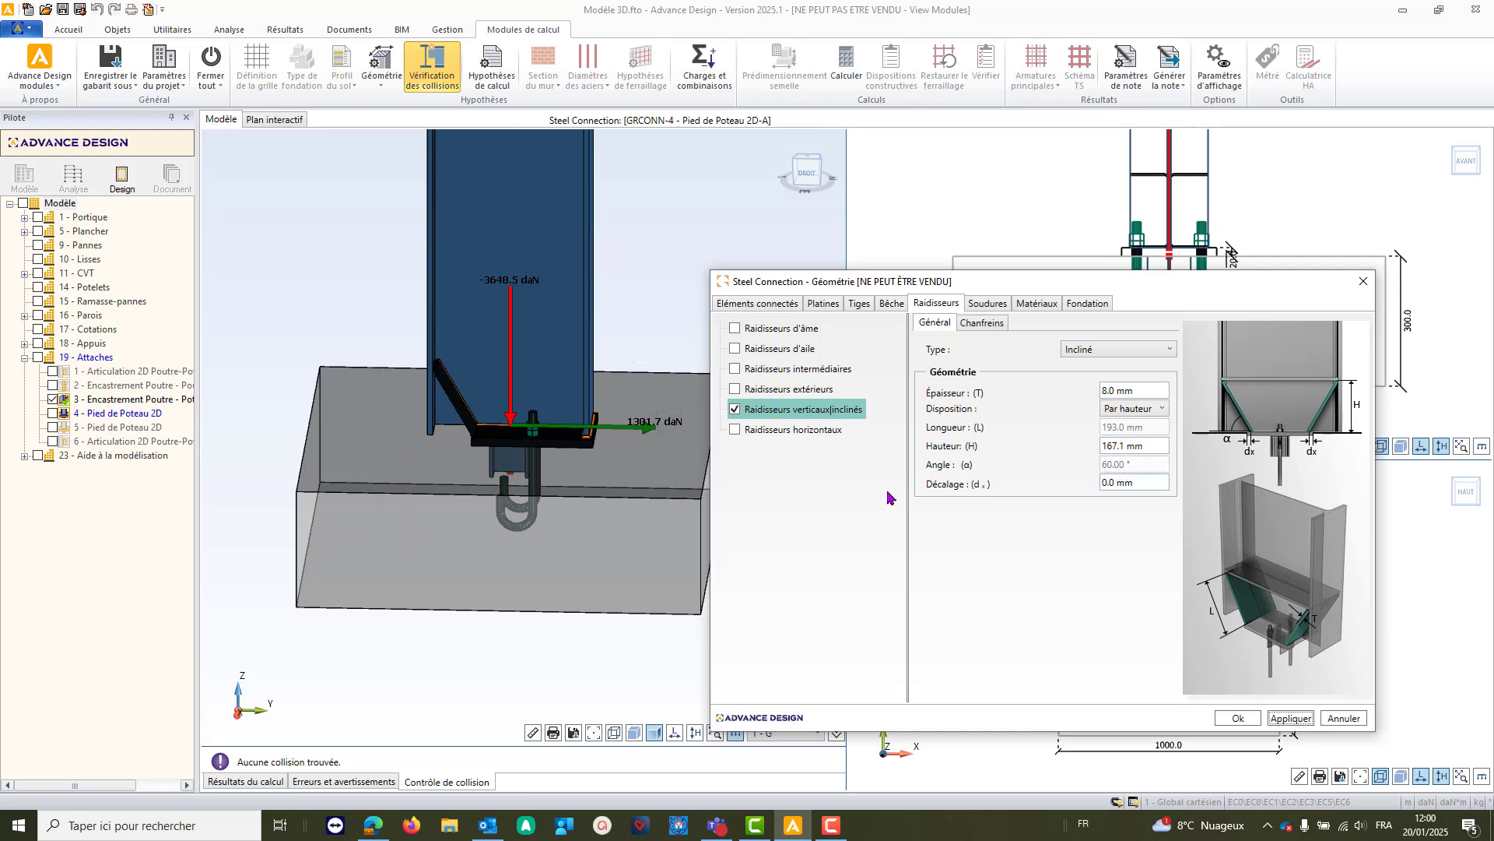
middle_click_drag(452, 504, 500, 436)
- Add horizontal stiffeners to the column above the inclined ones
left_click(788, 430)
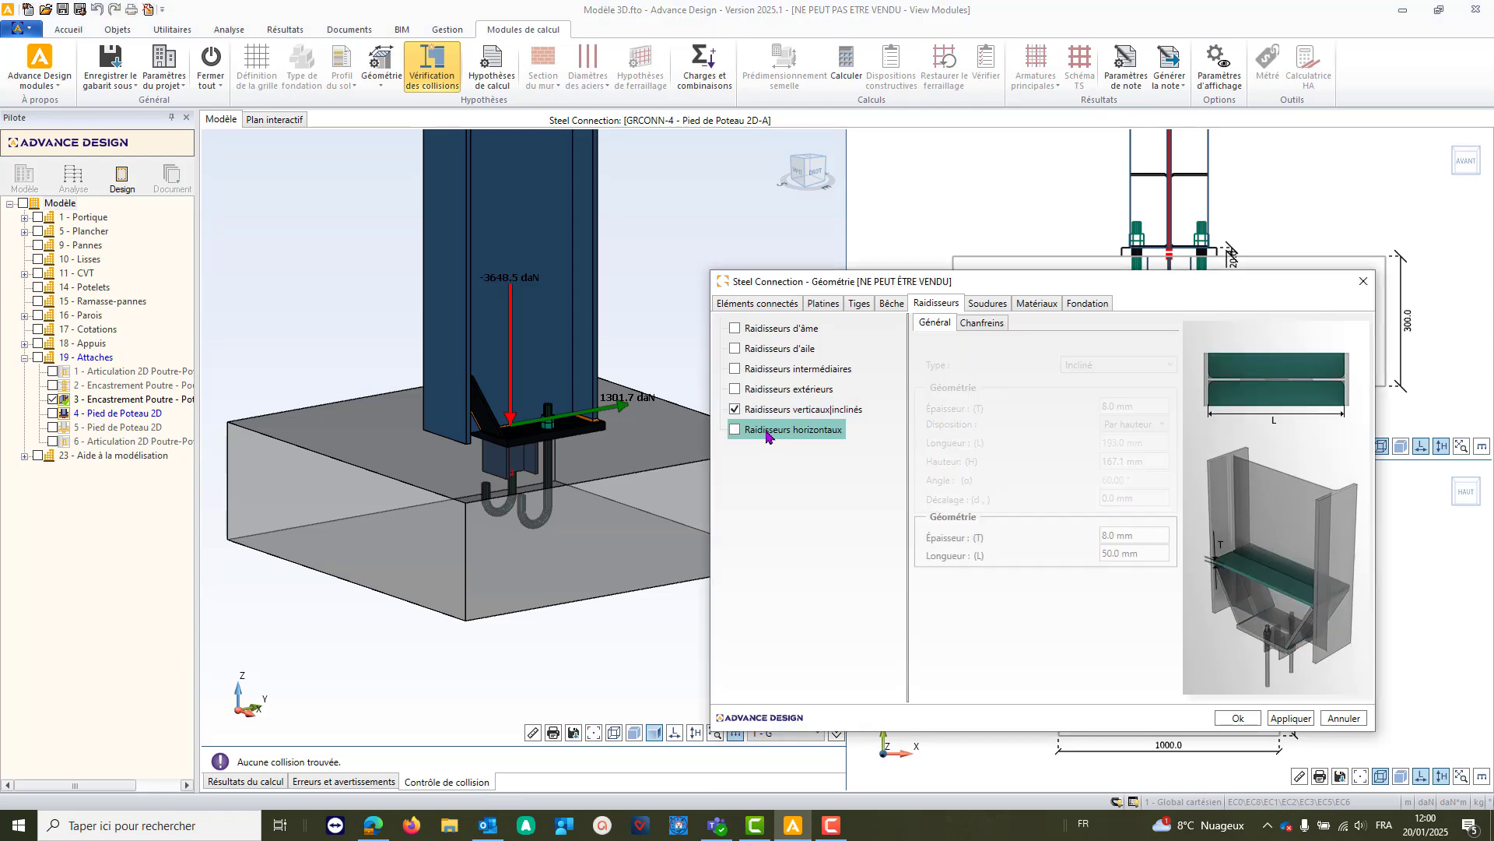
key("space")
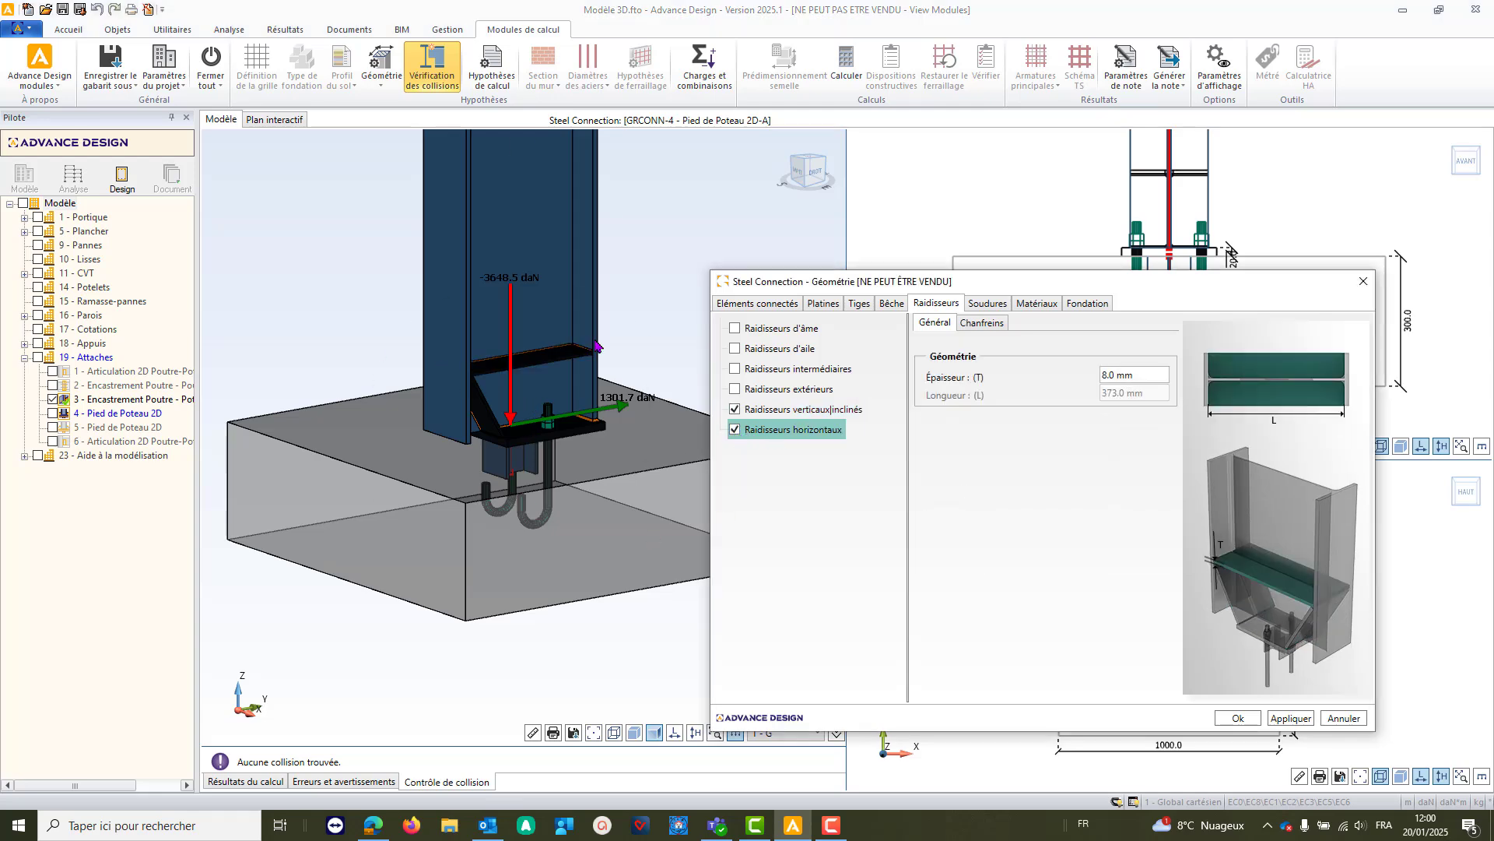
mouse_move(468, 479)
middle_mouse_down()
mouse_move(453, 504)
mouse_move(424, 442)
mouse_move(404, 436)
mouse_move(479, 492)
mouse_move(467, 514)
mouse_move(452, 441)
mouse_move(495, 445)
mouse_move(469, 502)
mouse_move(499, 567)
mouse_move(432, 558)
mouse_move(456, 506)
middle_mouse_up()
- Set the shear key's position to the centre of the base plate
left_click(892, 303)
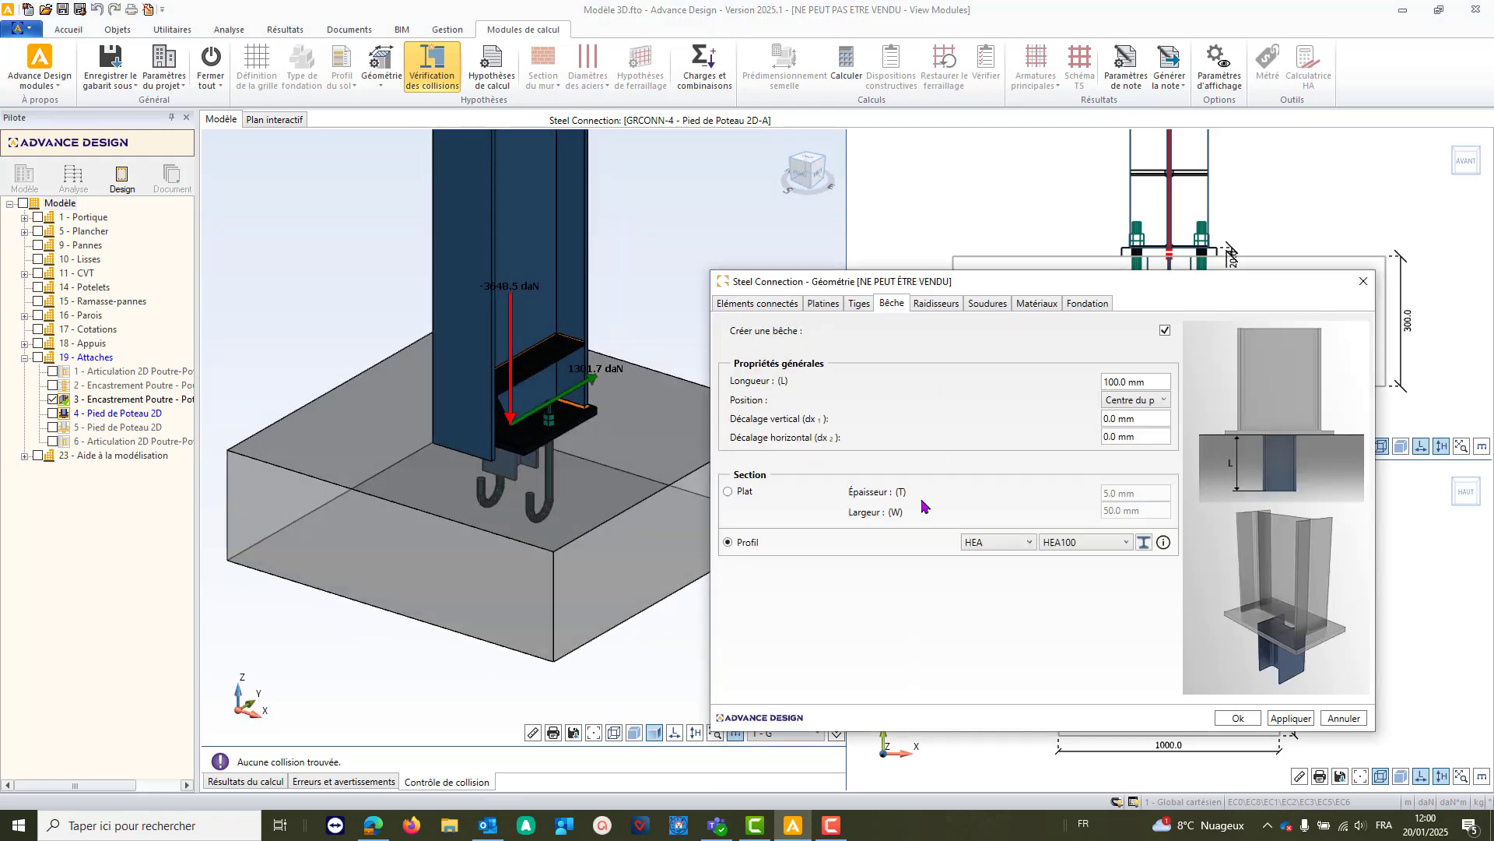
left_click(1141, 401)
mouse_move(601, 504)
middle_mouse_down()
mouse_move(486, 462)
mouse_move(611, 516)
middle_mouse_up()
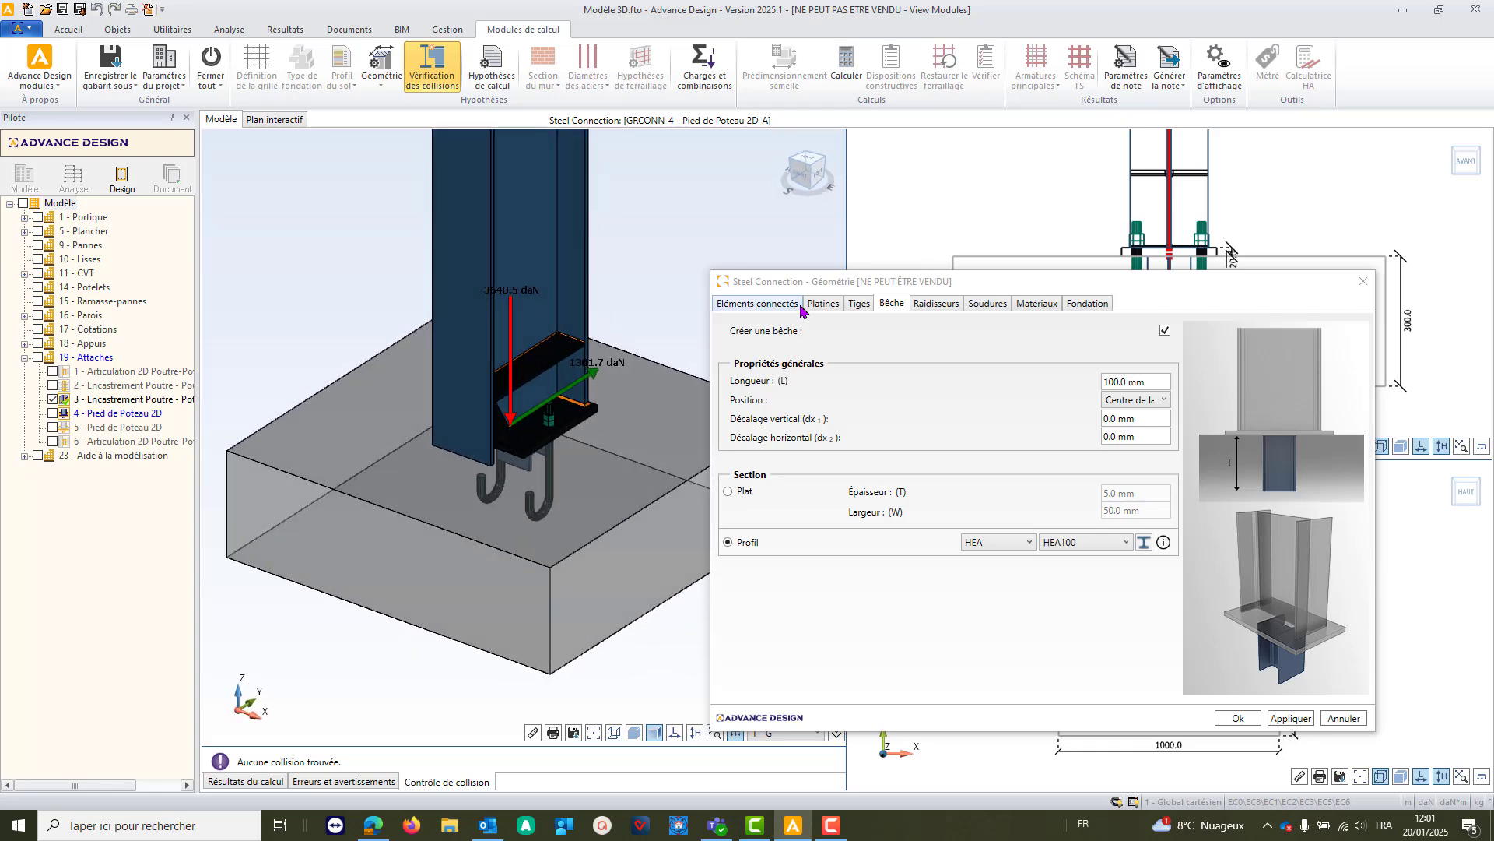
- Try adding a pre-embedded plate (Platine de préscellement) beneath the base plate
left_click(832, 303)
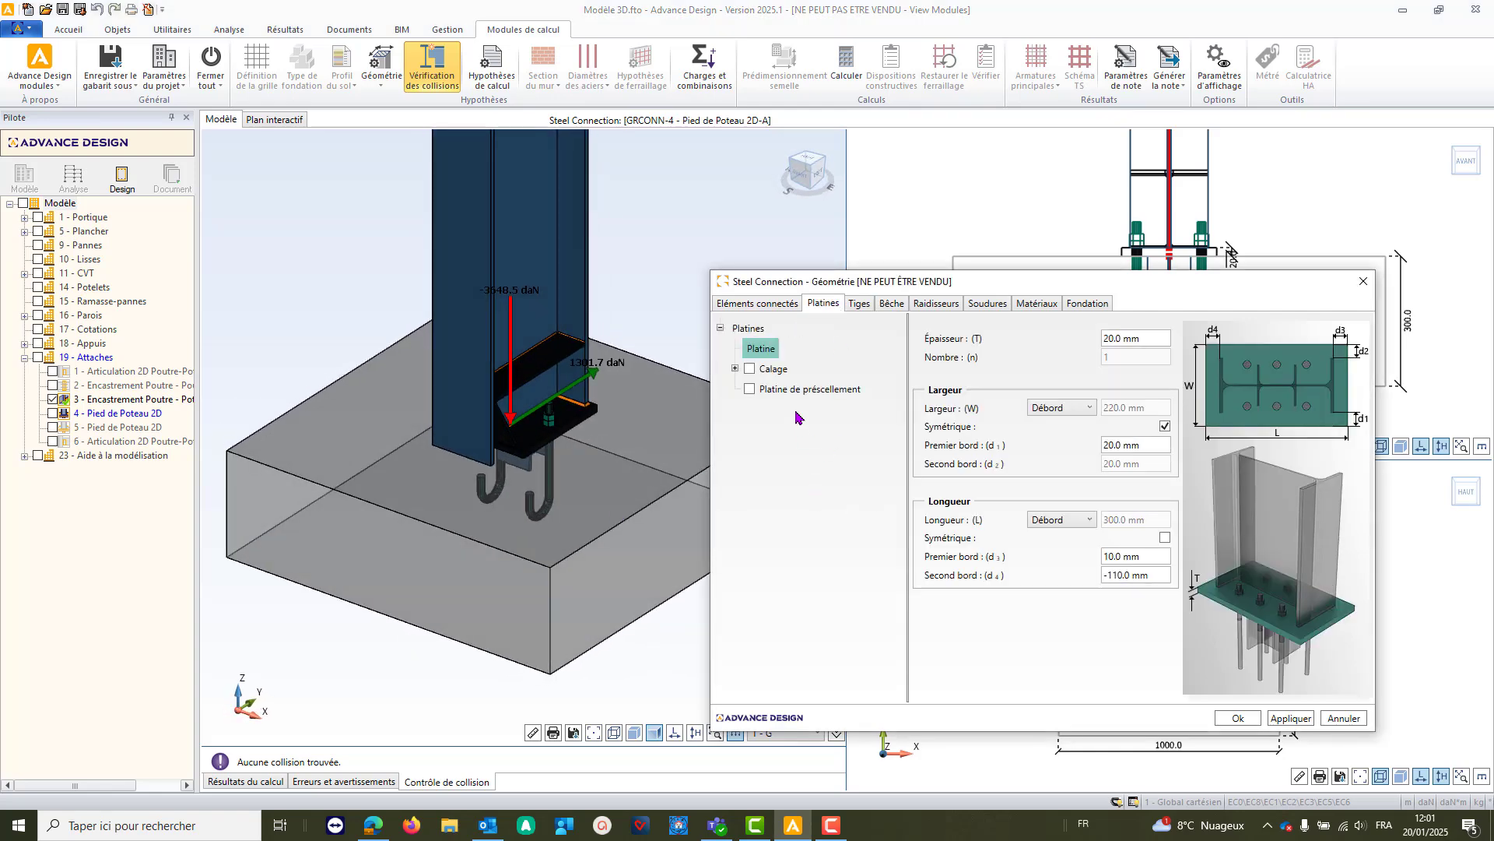
left_click(750, 390)
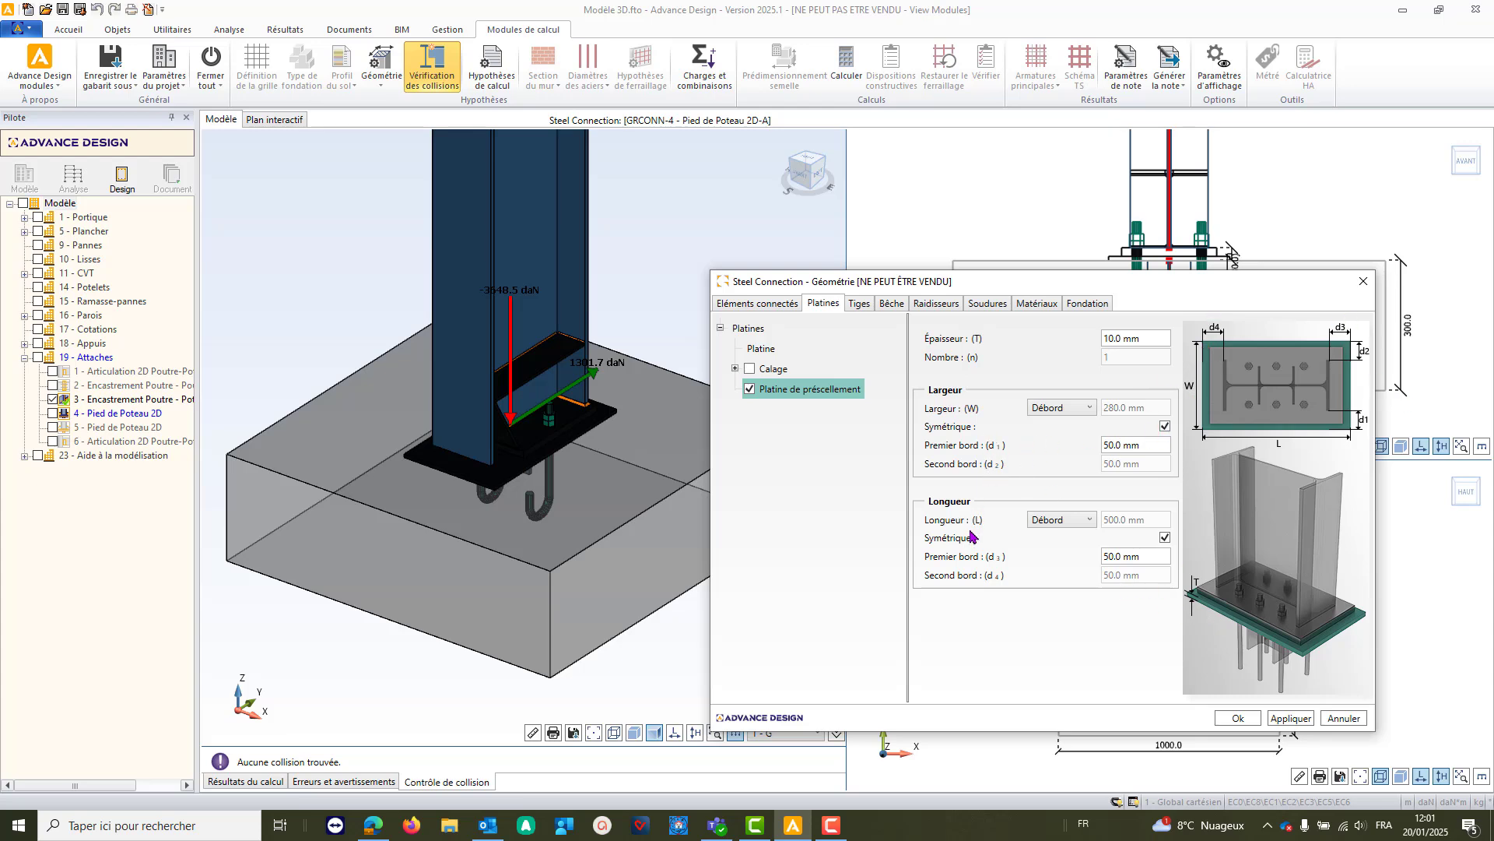
- Change the anchor rods' standard to the French type Straight flat with anchor
left_click(859, 303)
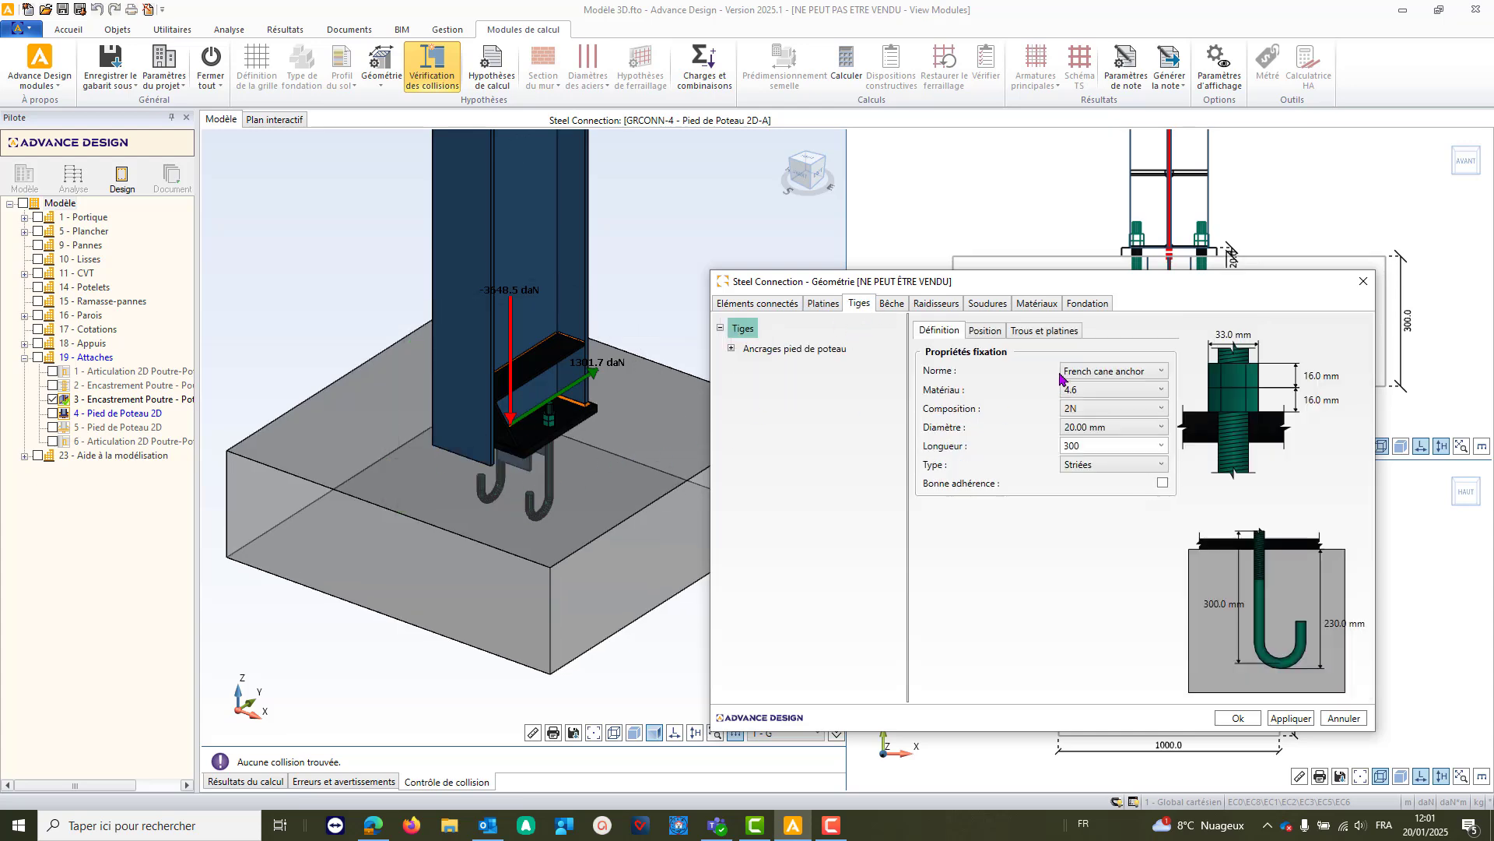
left_click(1105, 372)
mouse_move(1117, 395)
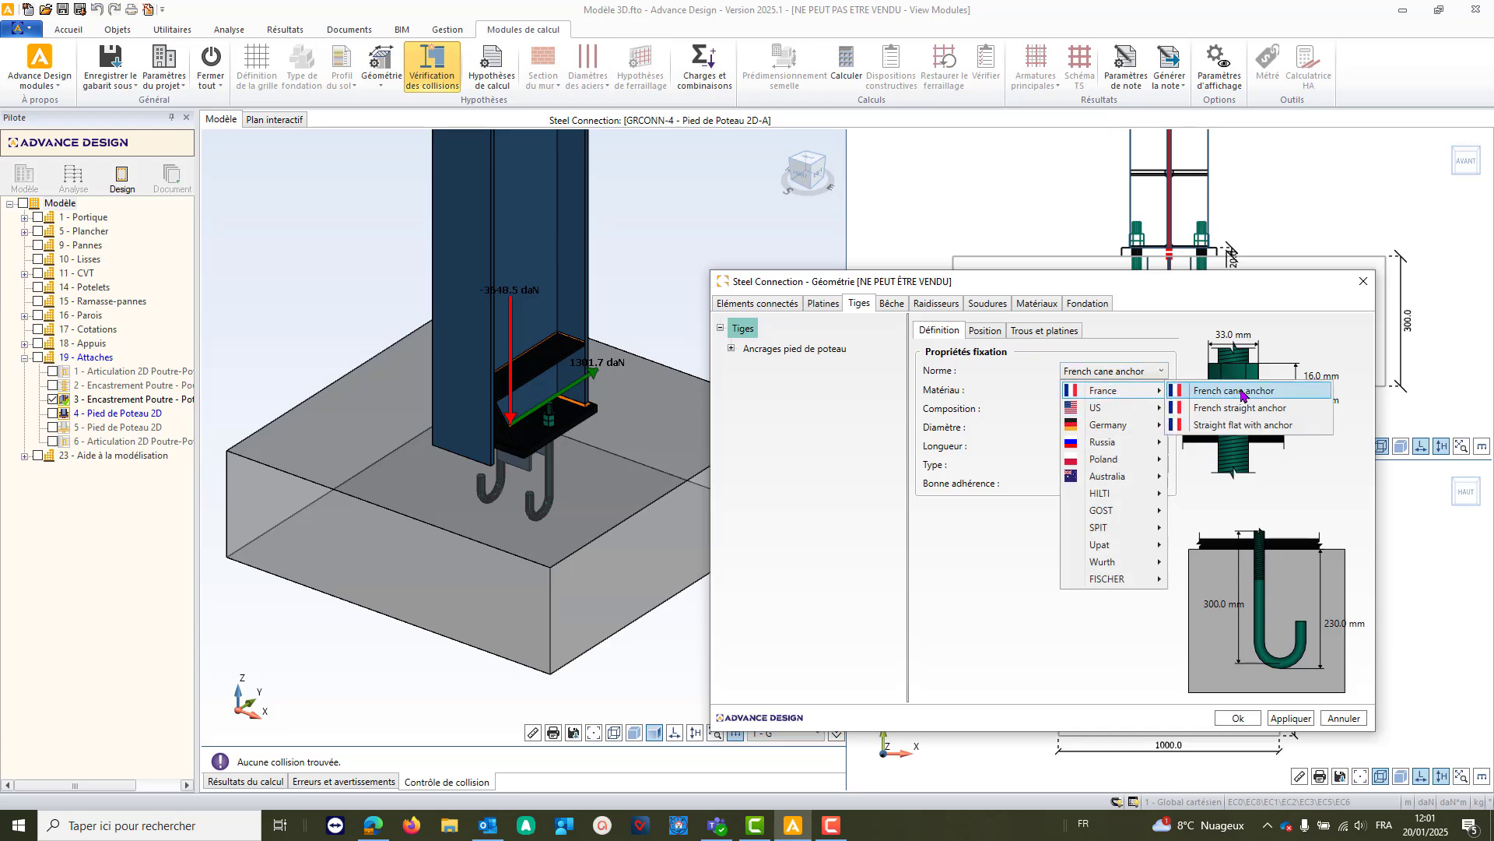
left_click(1254, 427)
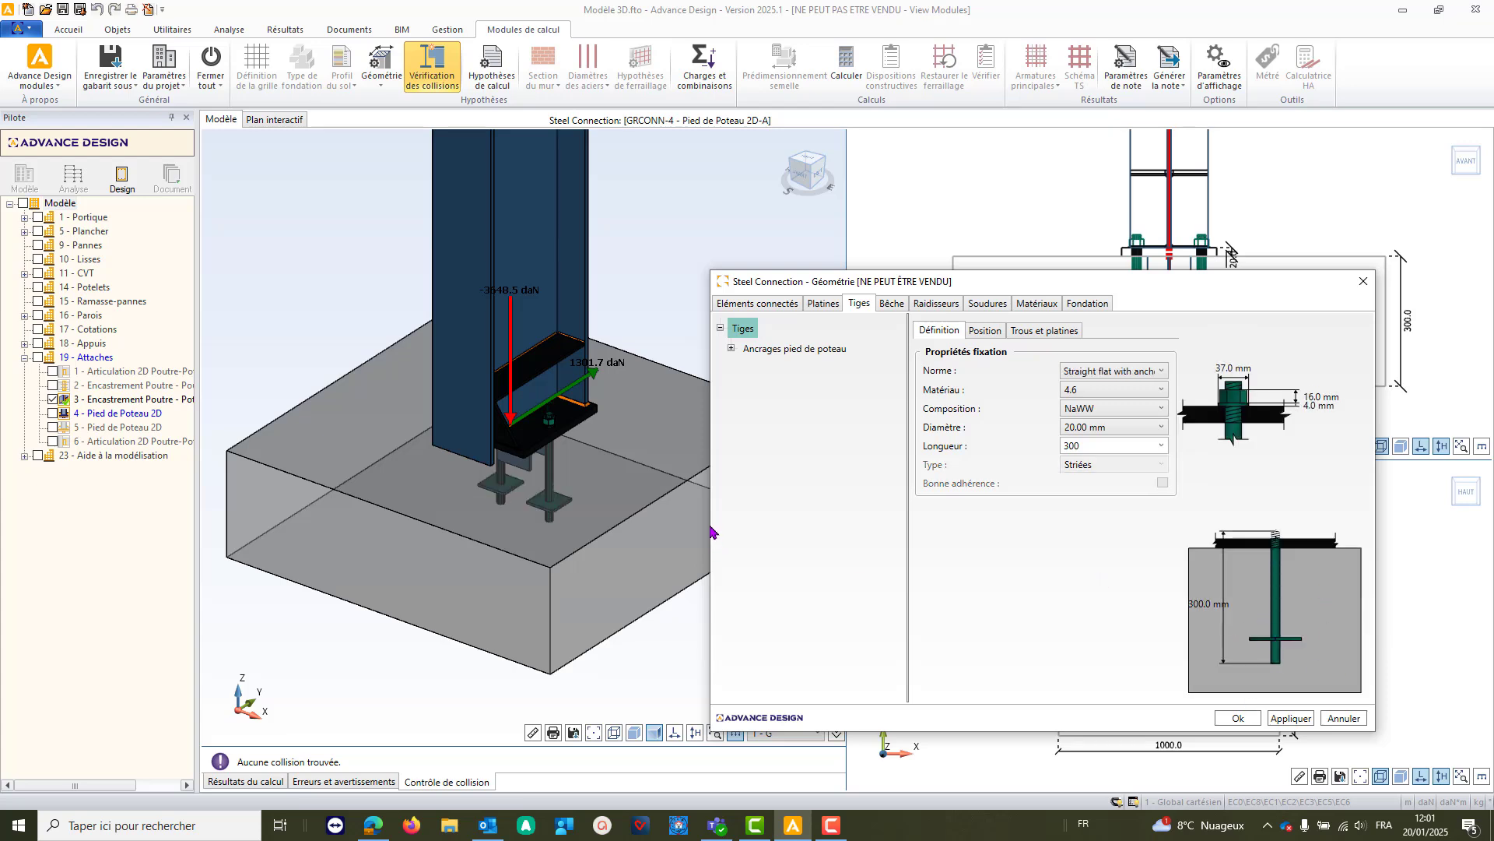
middle_click_drag(504, 495, 437, 467)
- Set the concrete foundation's width and length to 500 mm each
left_click(1087, 305)
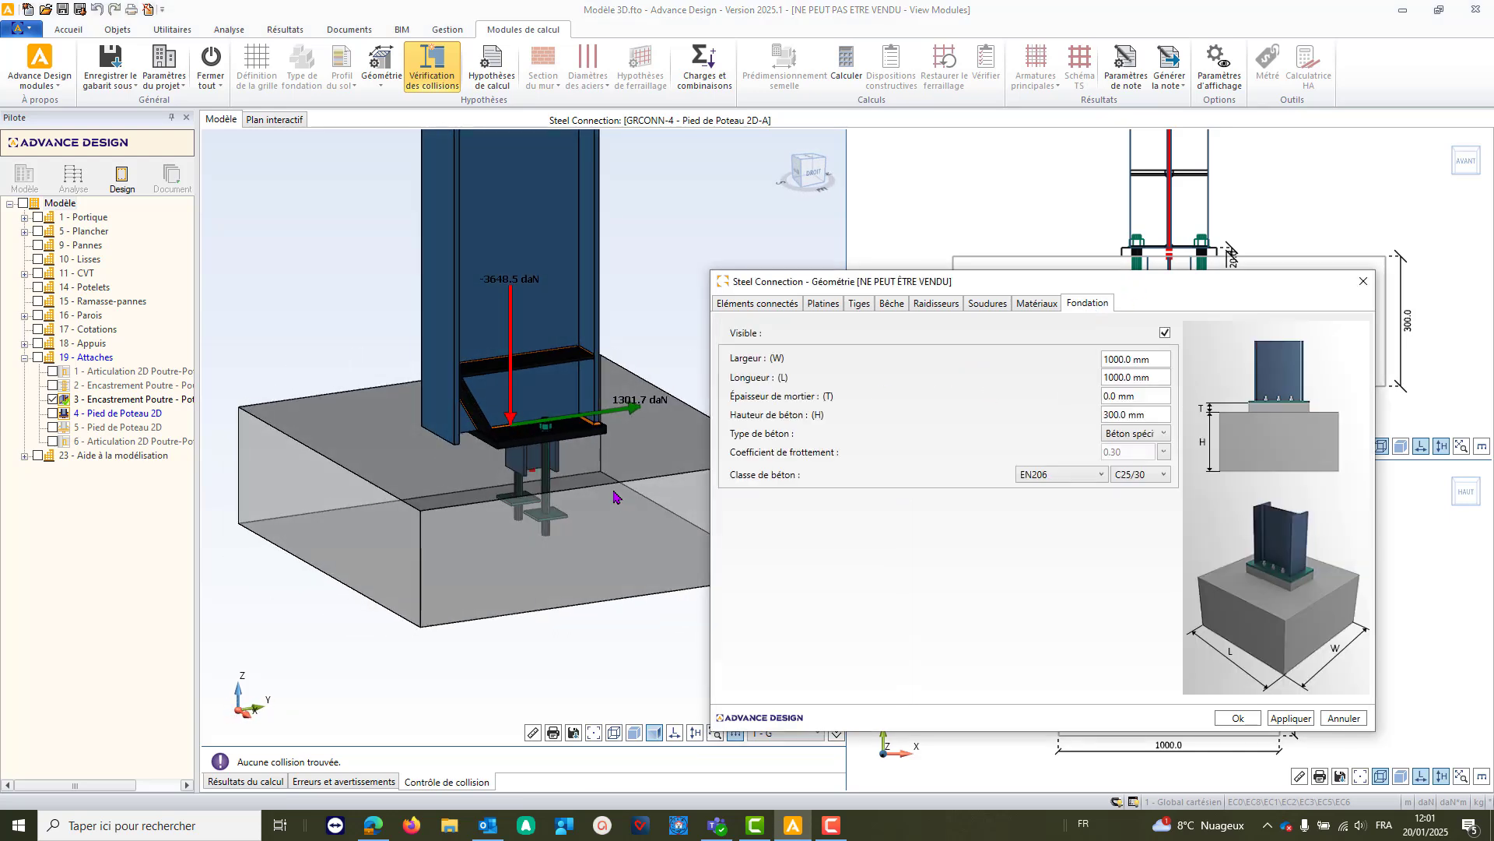
left_click(1156, 360)
type("500")
key("Tab")
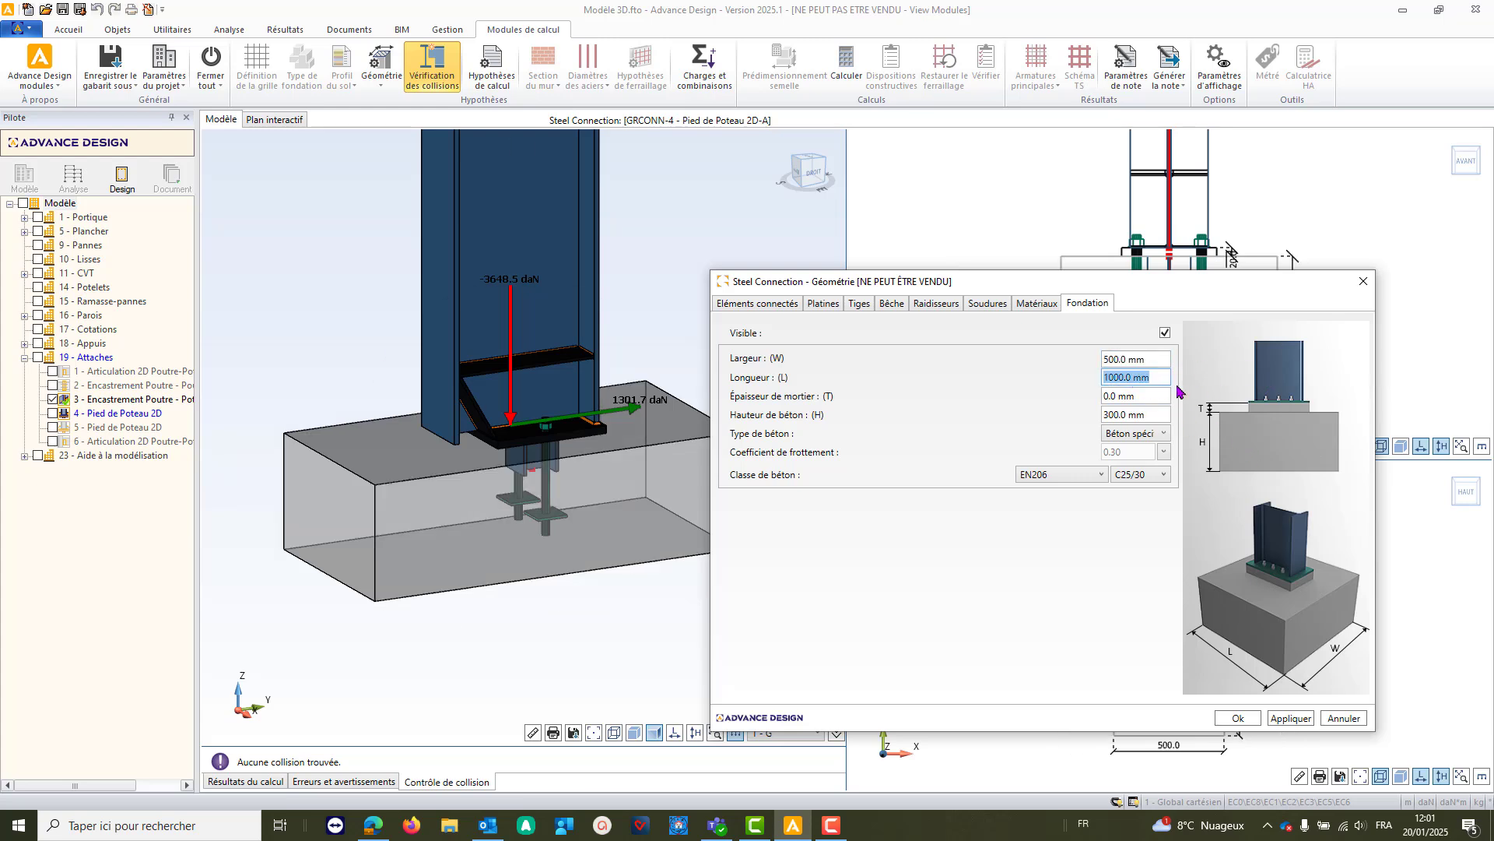
type("500")
key("Tab")
middle_click_drag(388, 571, 520, 537)
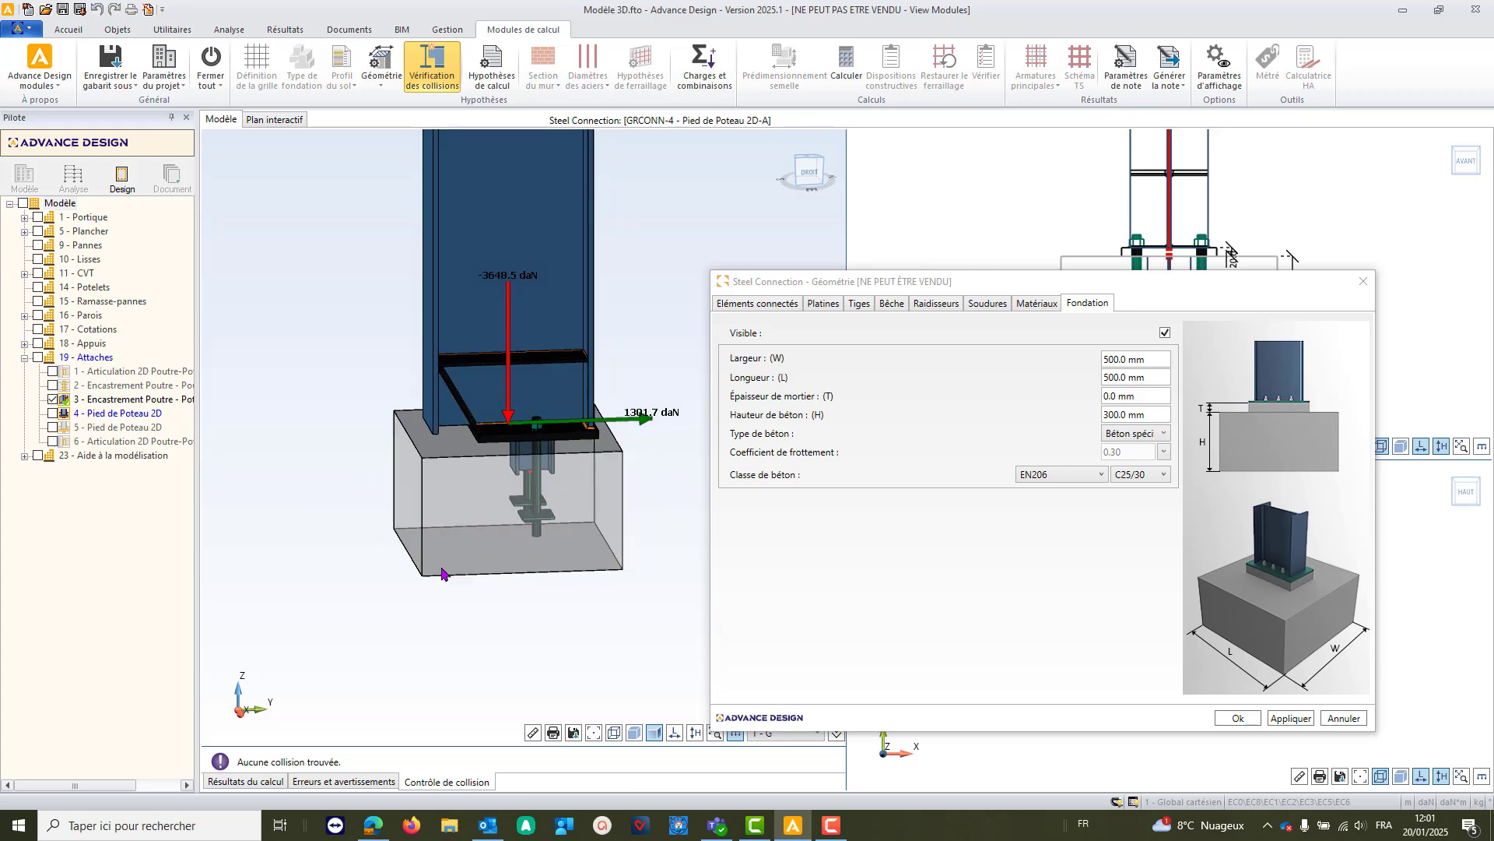
middle_click_drag(441, 574, 546, 578)
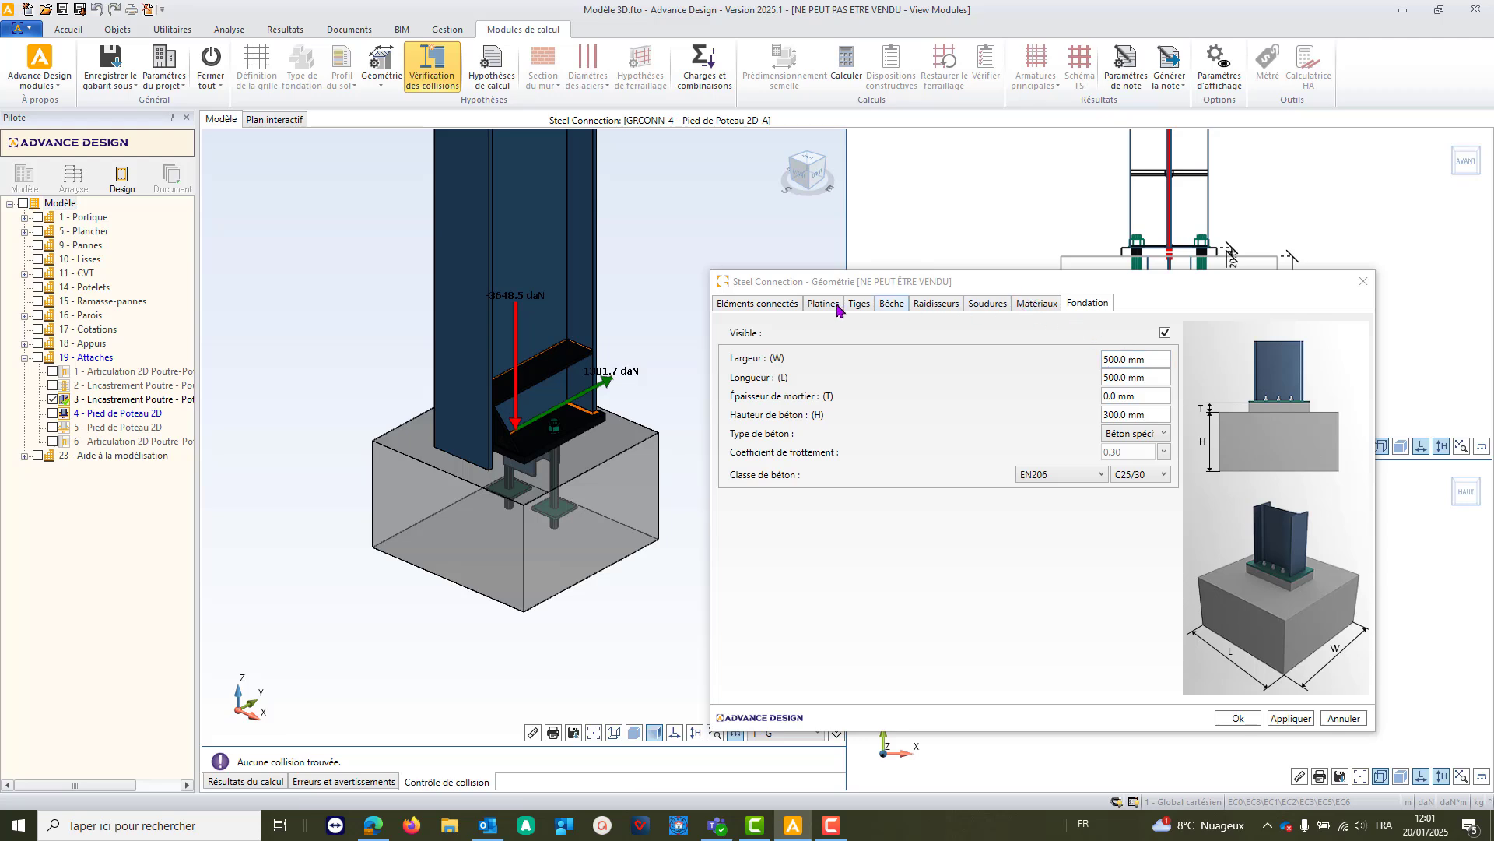
- Review the horizontal stiffeners' weld settings, the definition of anchor group 1, and the shear key and stiffener settings
left_click(1002, 304)
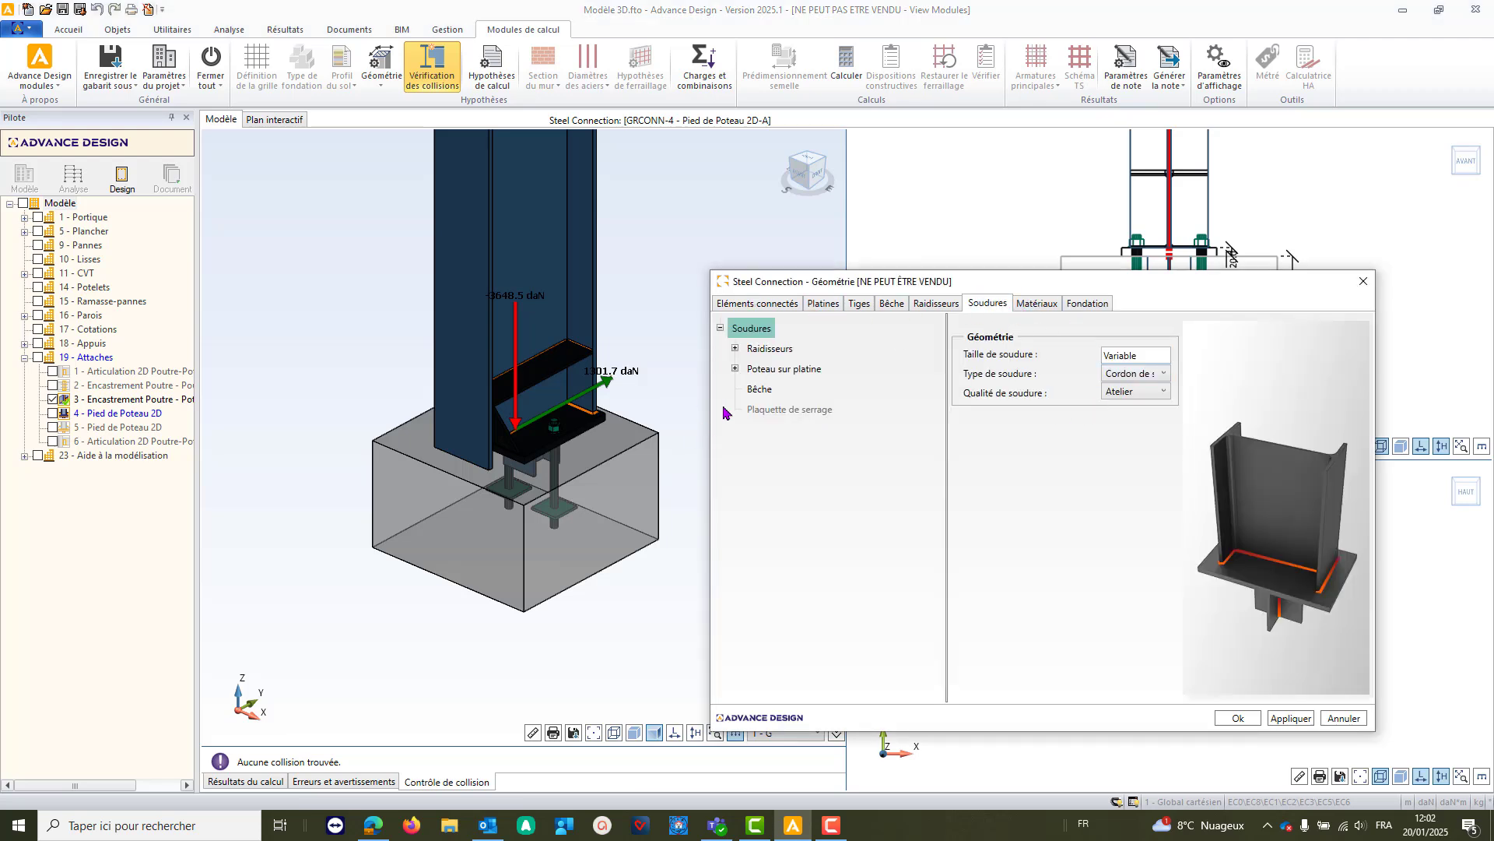
left_click(735, 348)
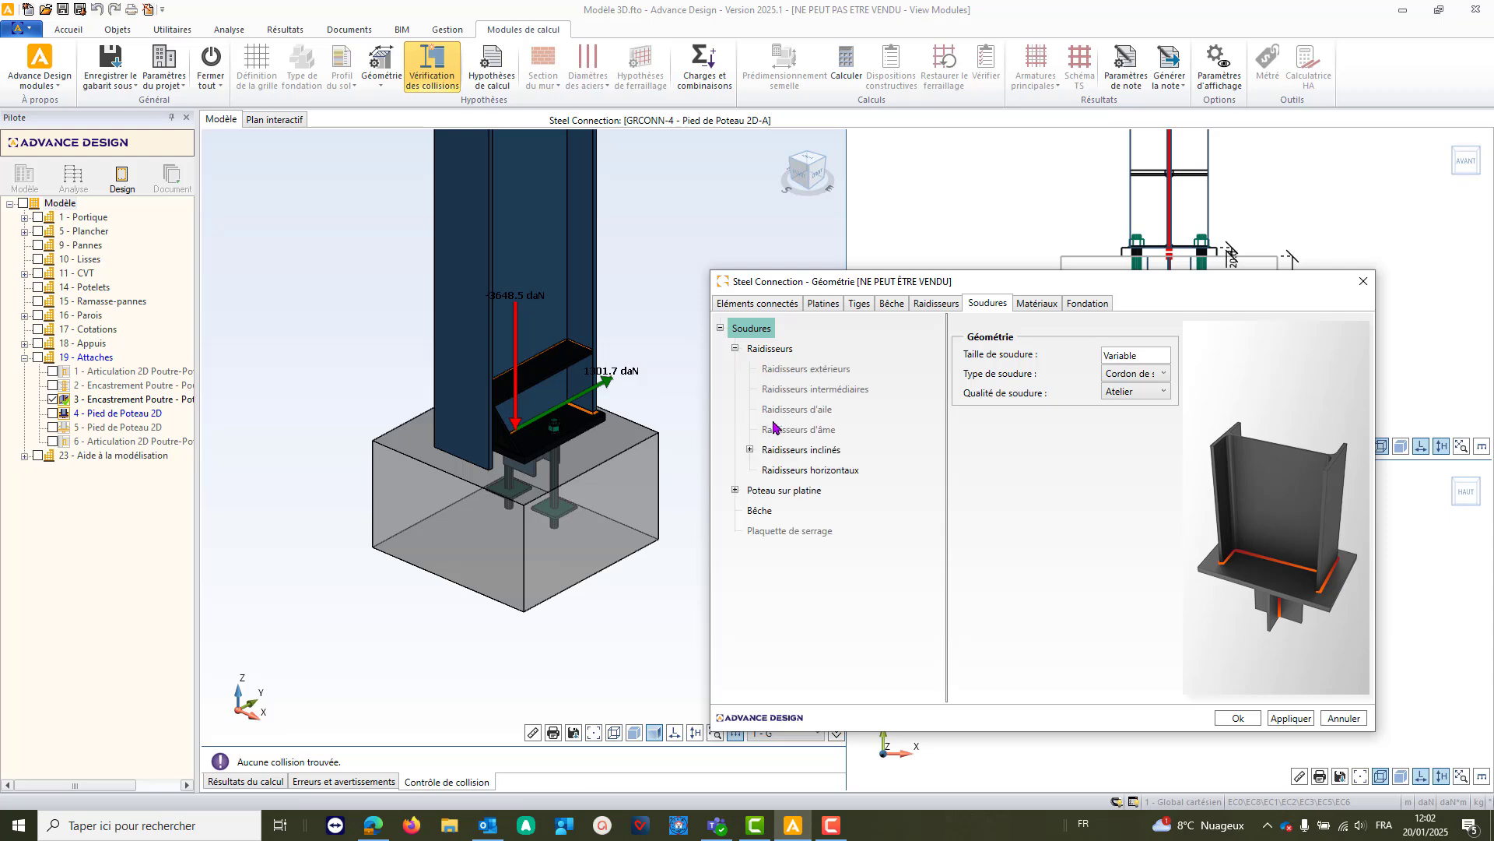
left_click(820, 472)
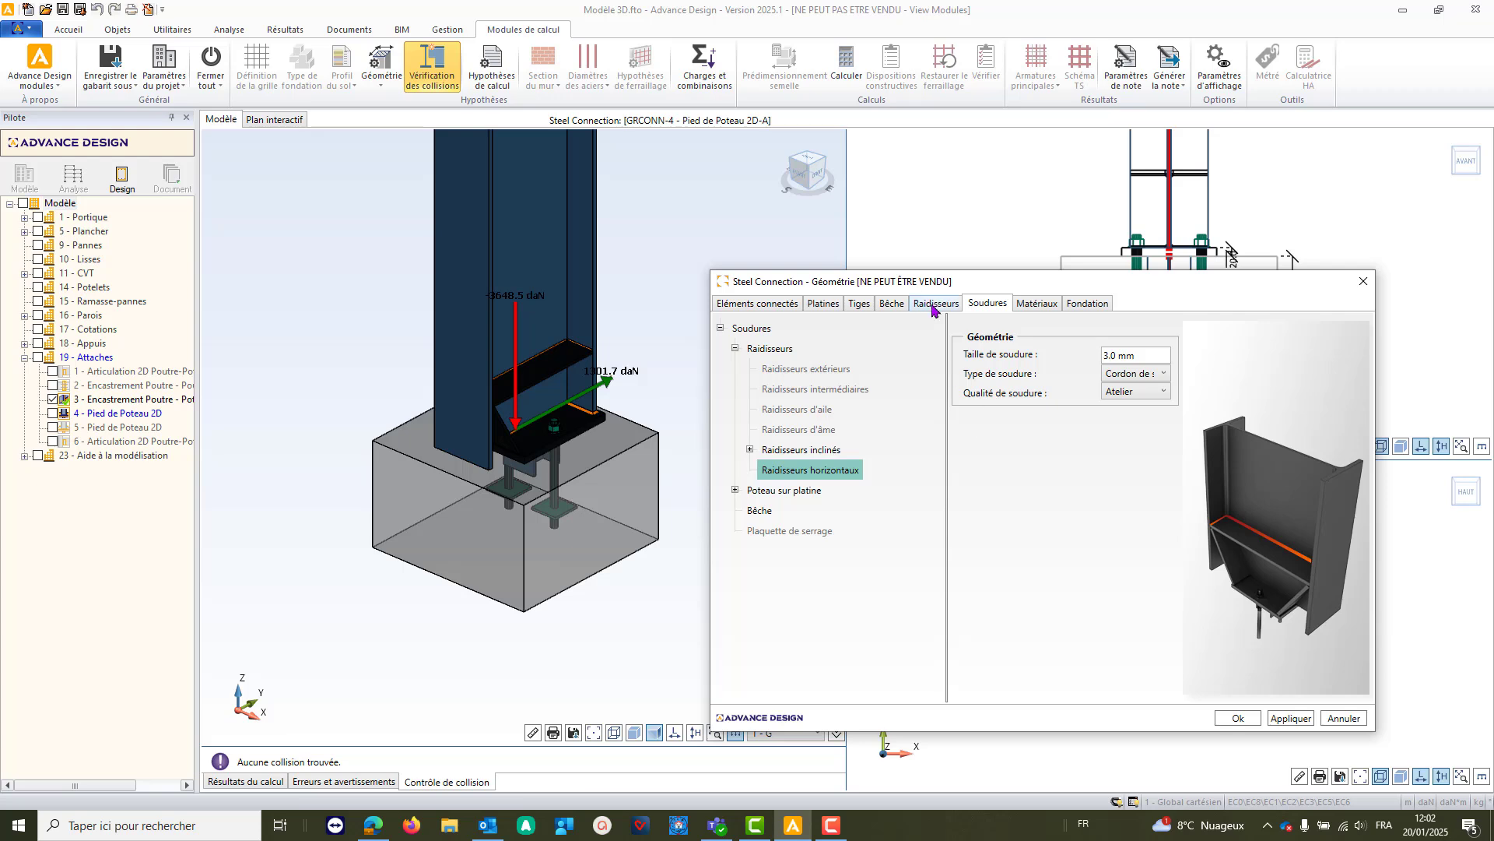
left_click(859, 304)
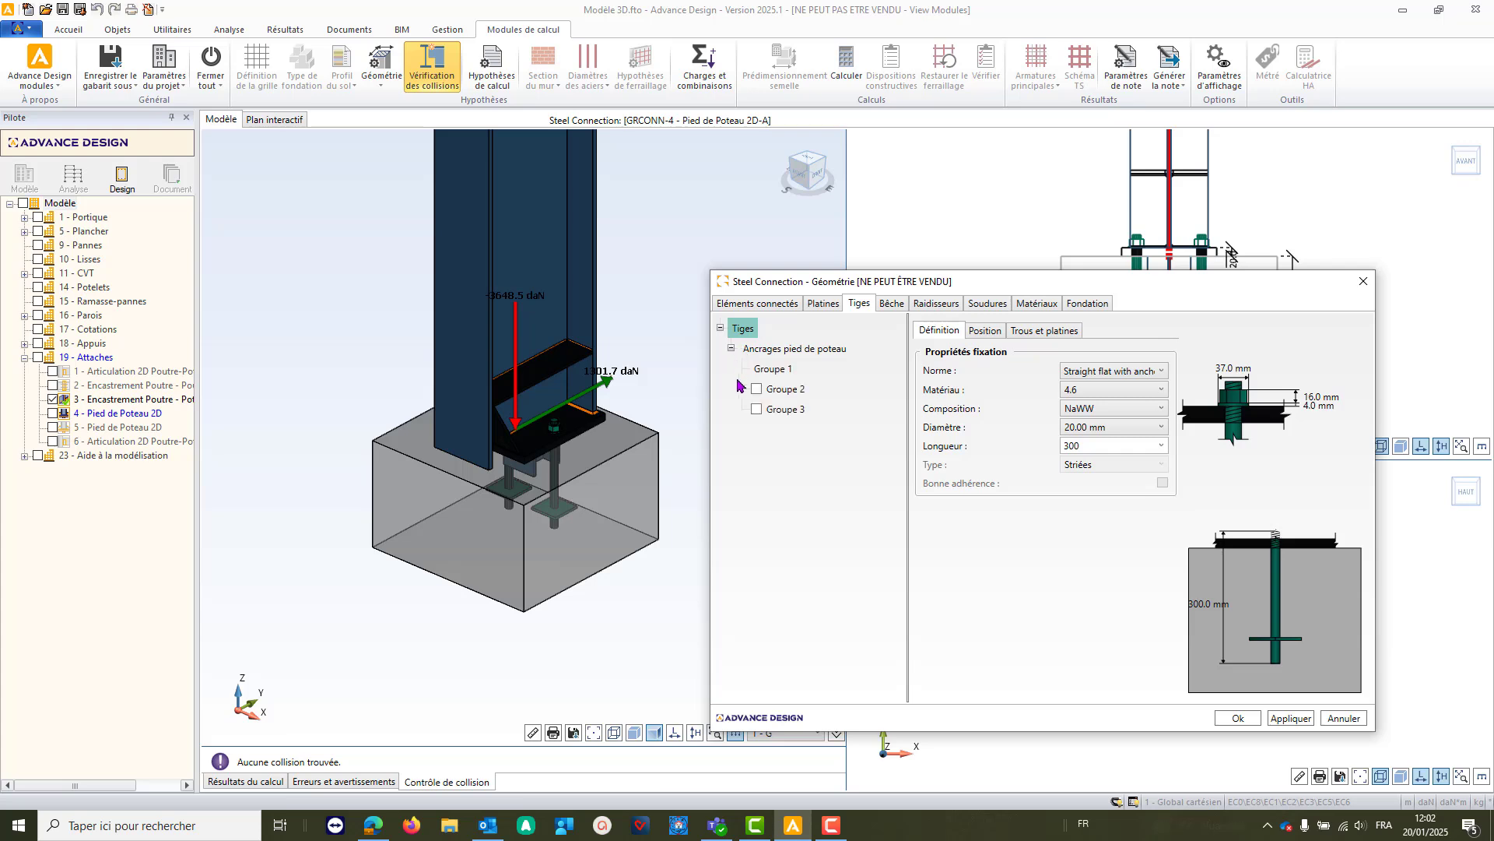
left_click(771, 370)
middle_click_drag(557, 473, 498, 485)
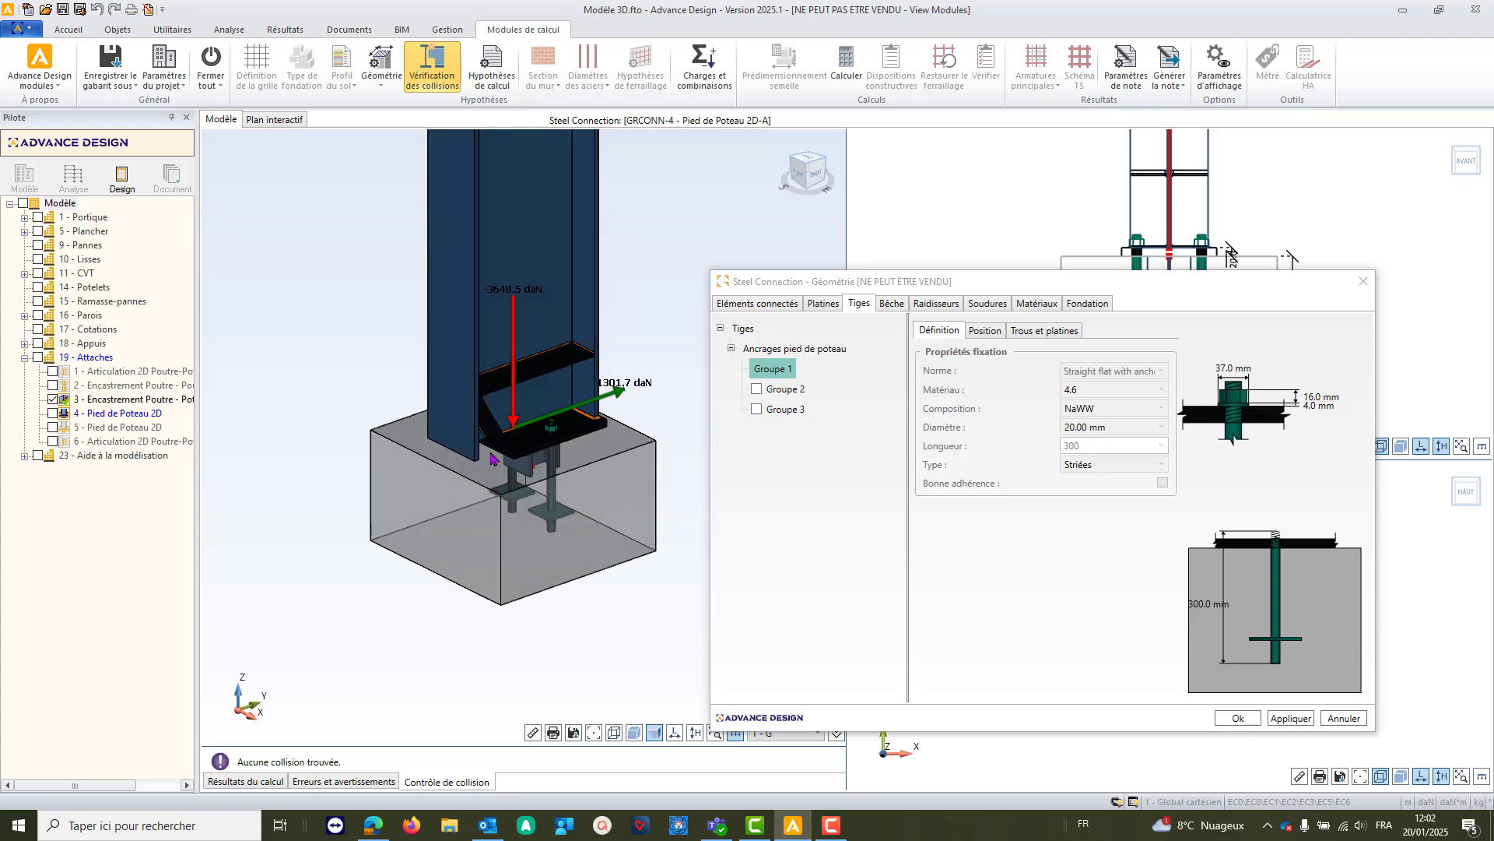
left_click(895, 305)
left_click(936, 304)
left_click(988, 305)
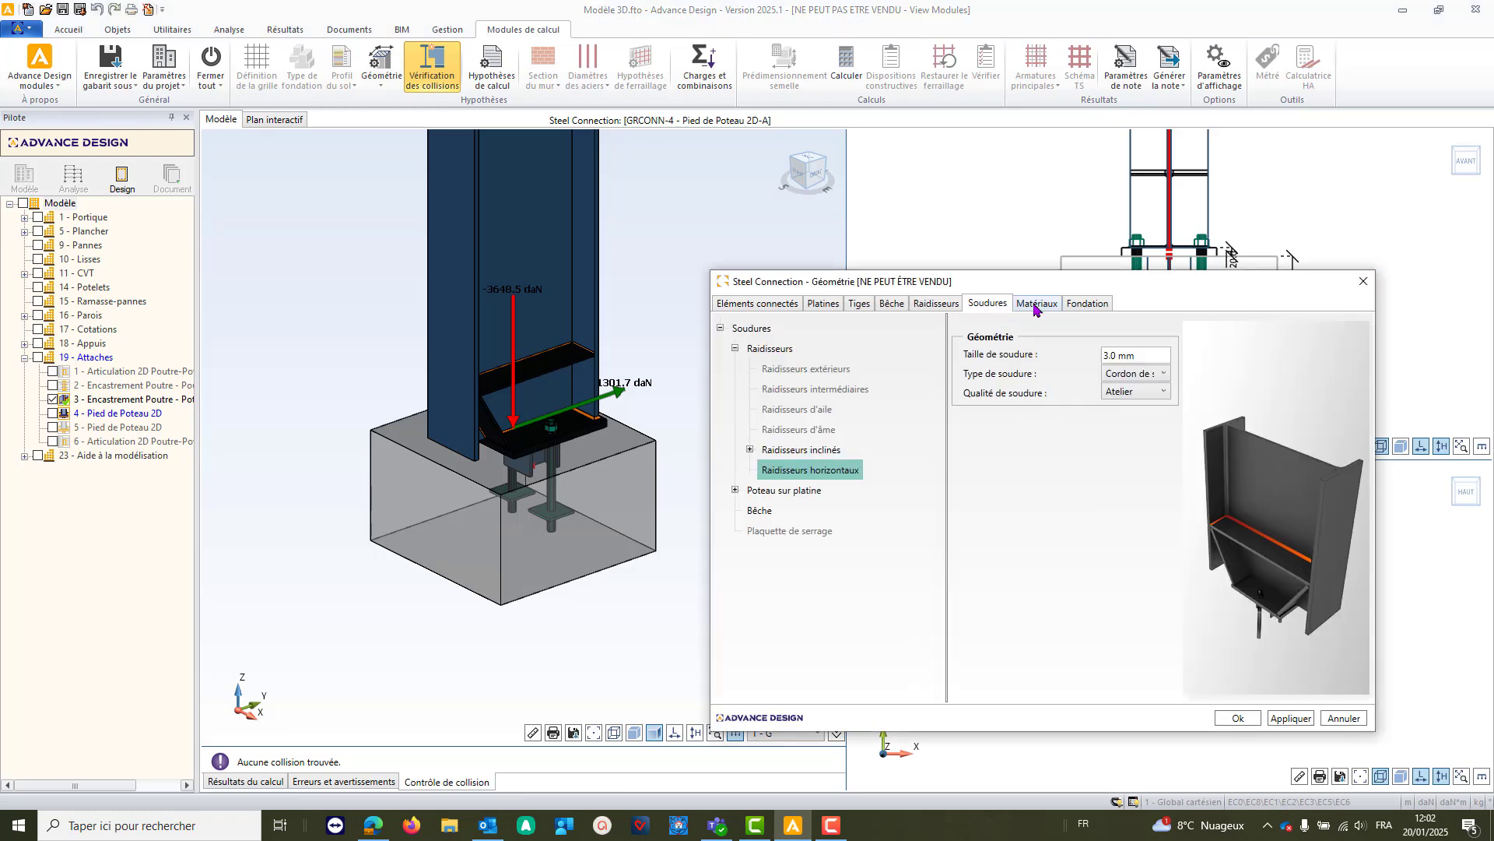
- Review the column base's material and foundation settings, then leave the geometry definition
left_click(1038, 304)
left_click(1085, 304)
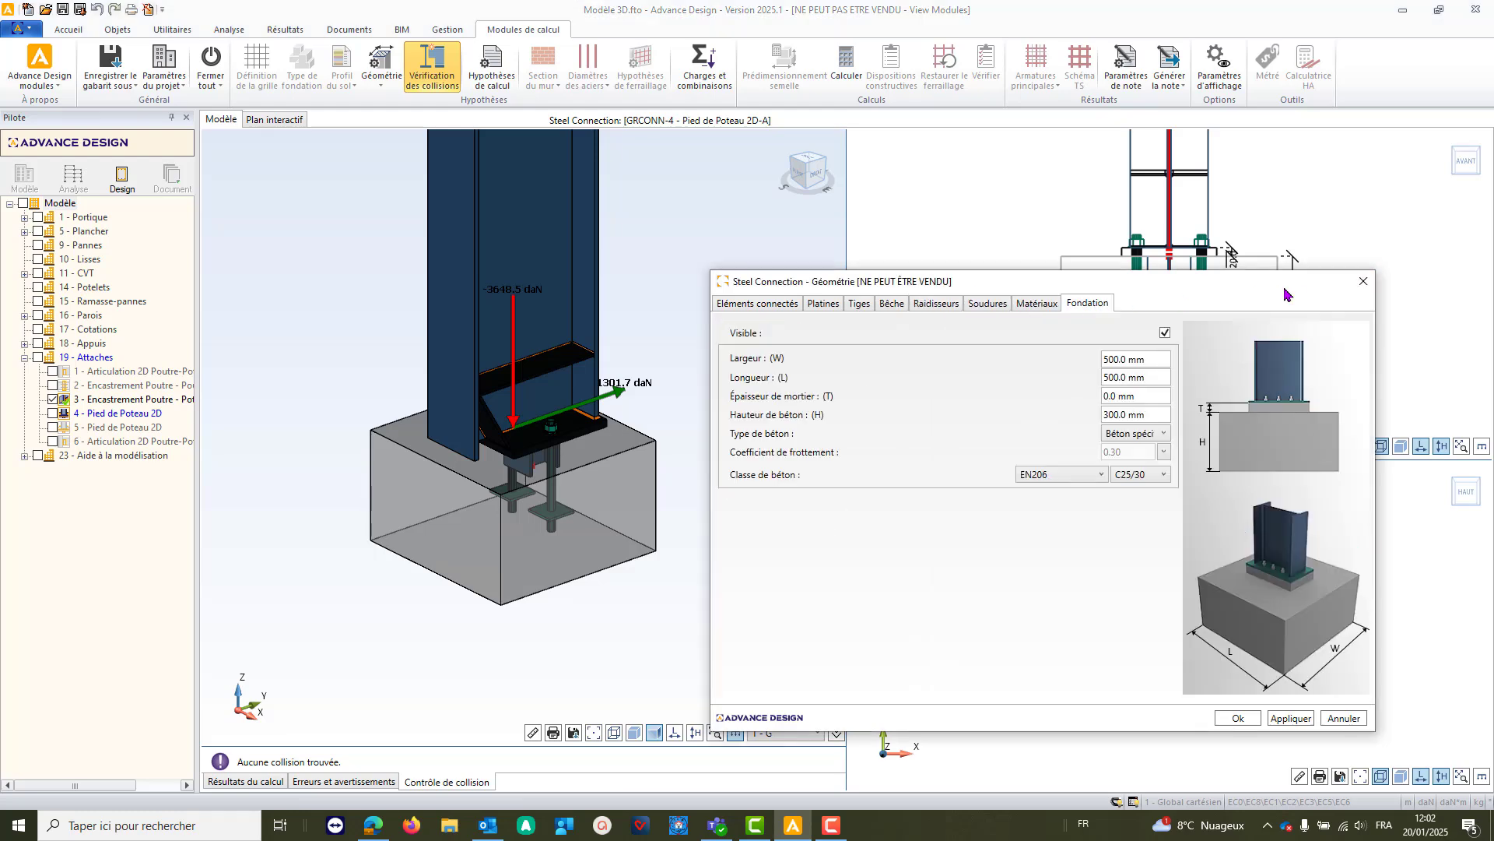
left_click(1363, 281)
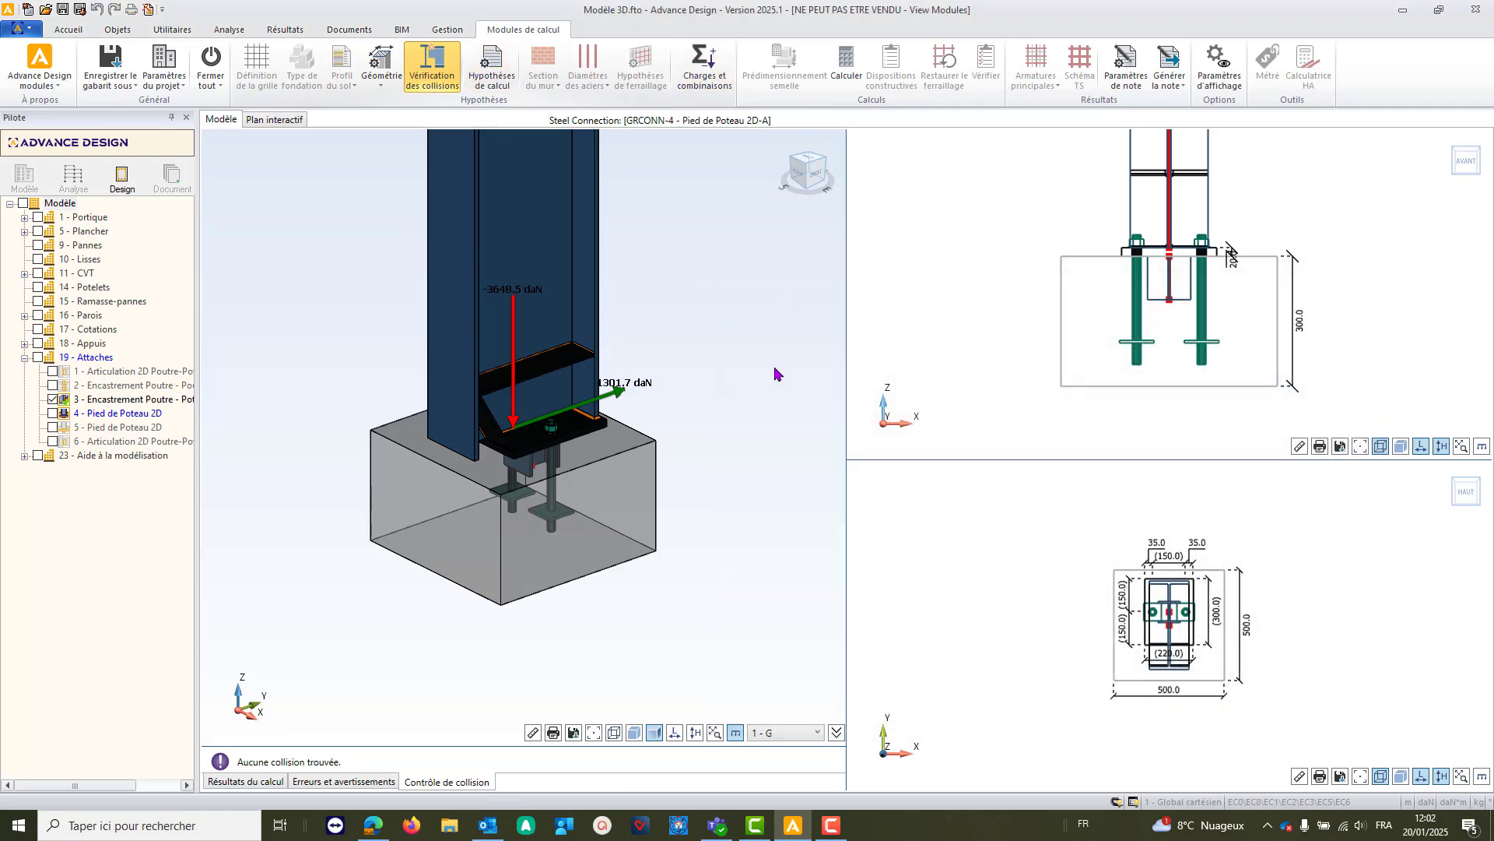
- Review the column base's load definitions and the list of linked connections, leaving them unchanged
left_click(372, 131)
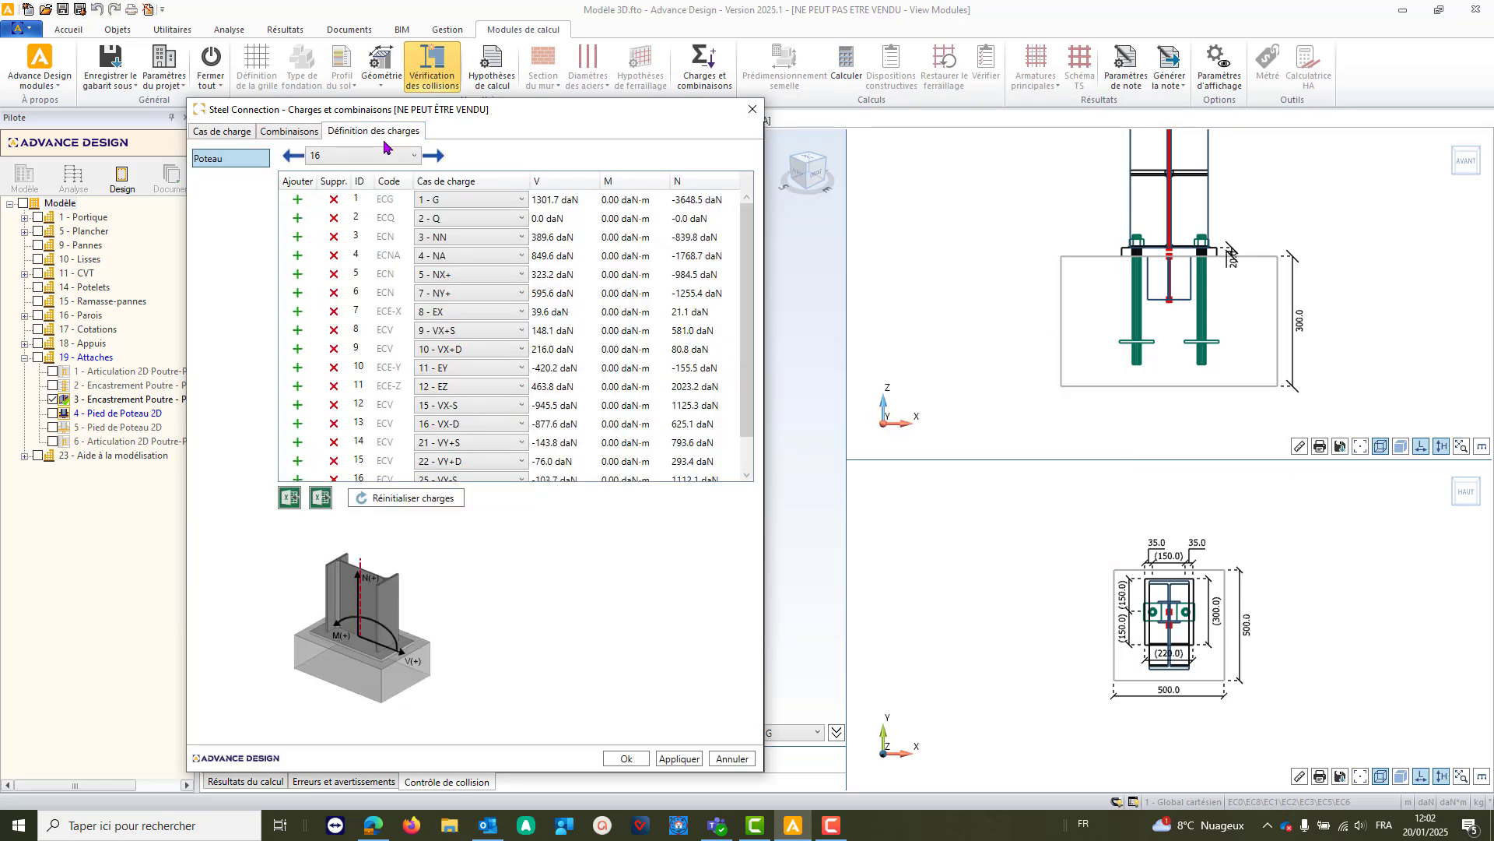
left_click(394, 156)
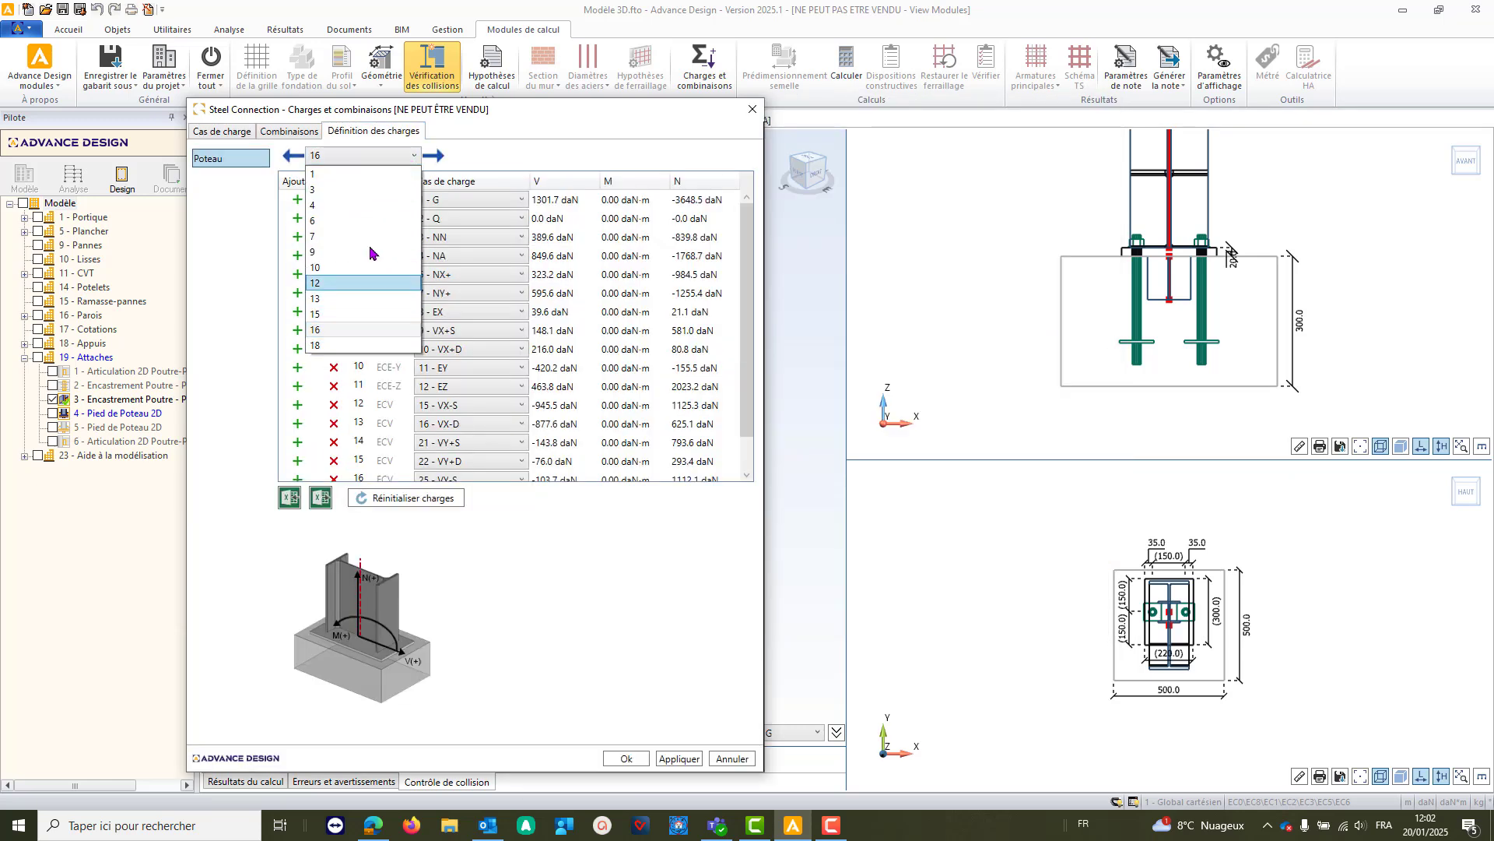
left_click(387, 159)
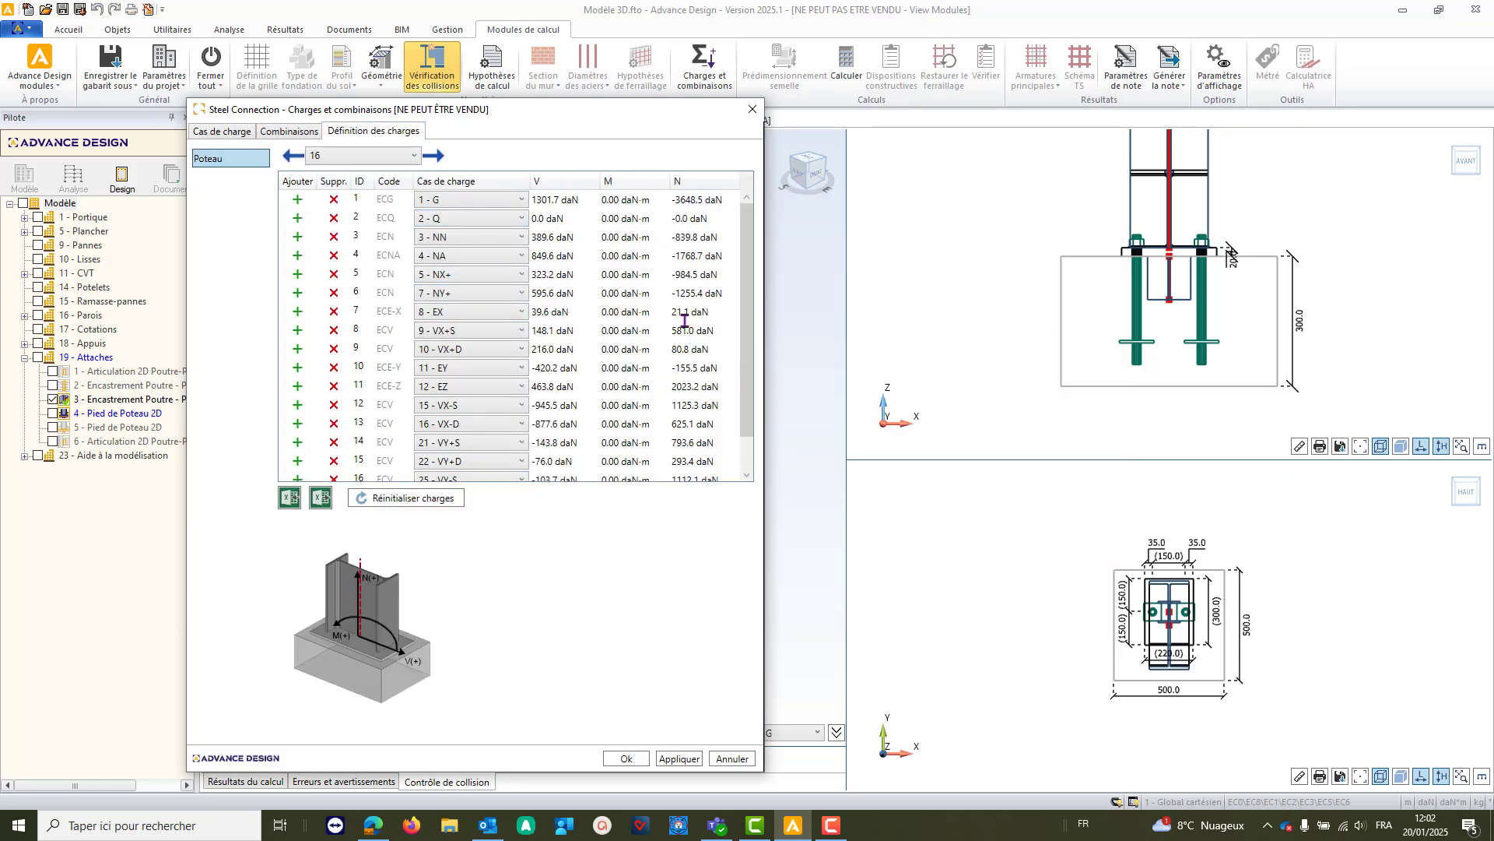
left_click(751, 109)
- Calculate the column base connection and inspect its errors, the inclined stiffener and the work ratio results
left_click(843, 72)
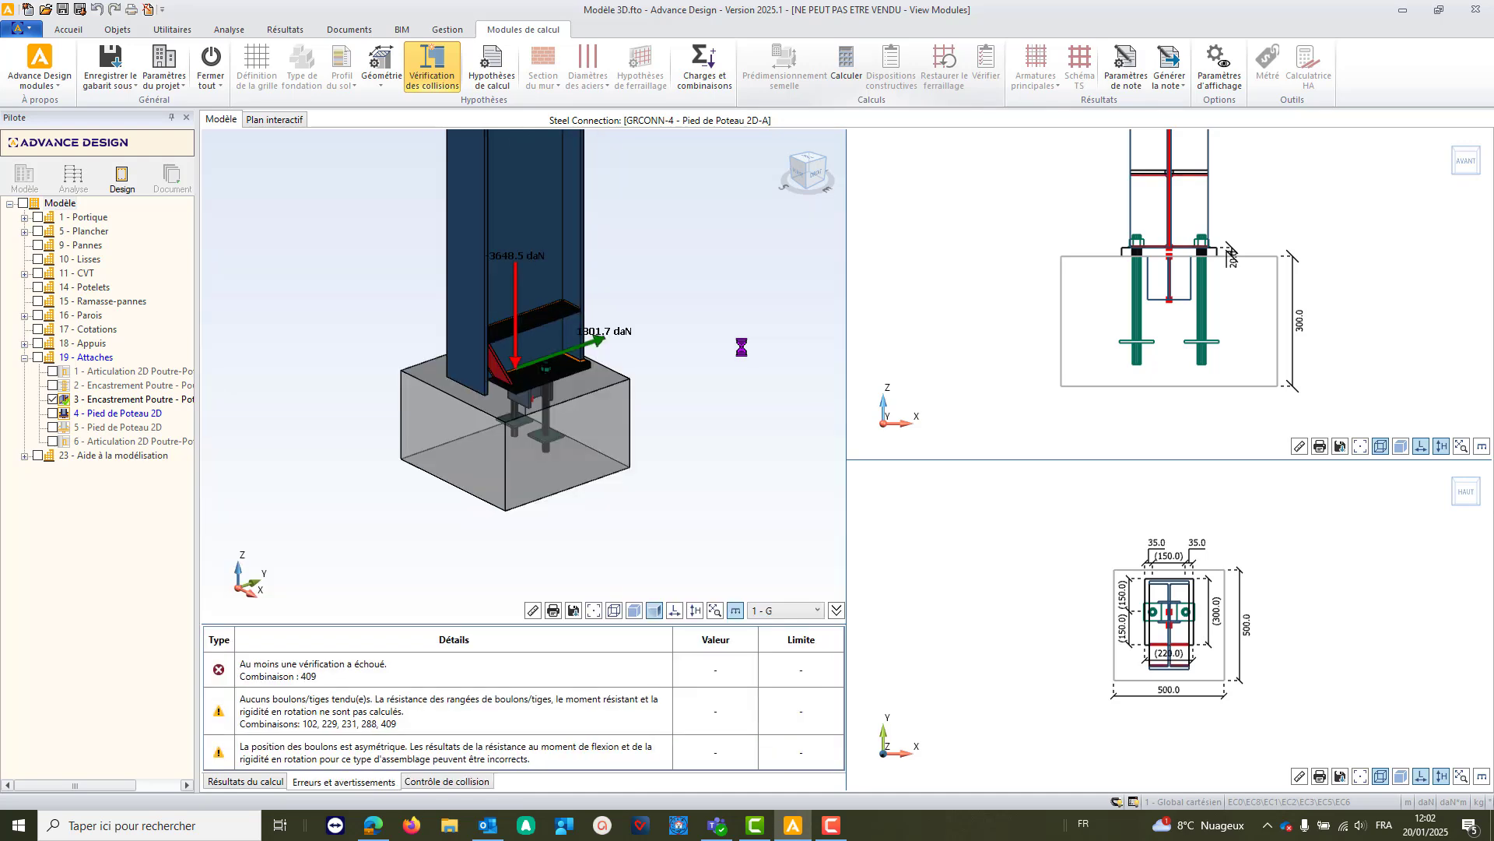
middle_click_drag(541, 453, 373, 420)
scroll(469, 379, "up", 5)
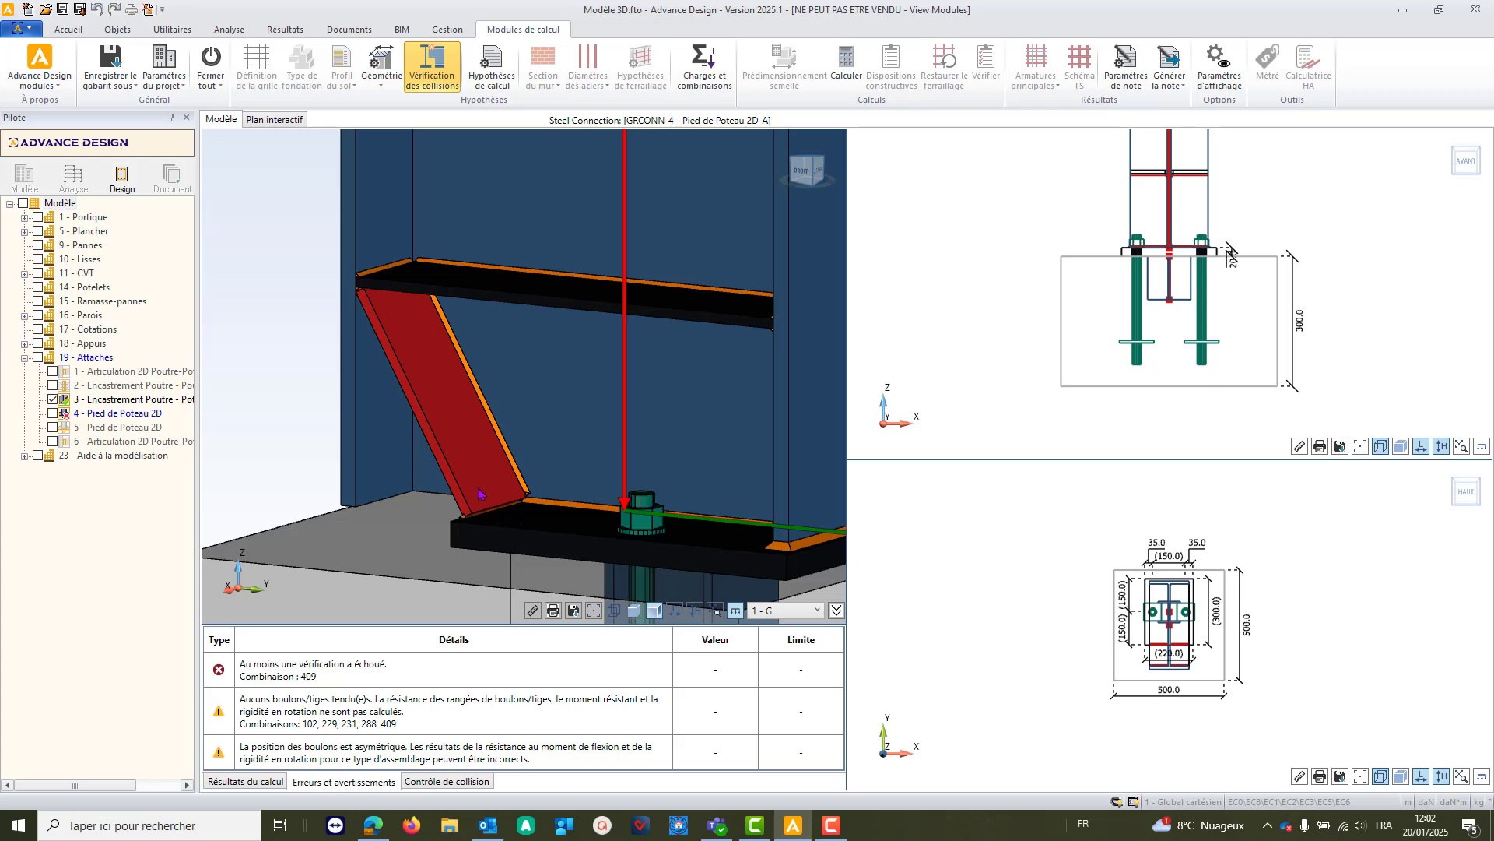
middle_click_drag(464, 529, 413, 377)
scroll(413, 378, "down", 5)
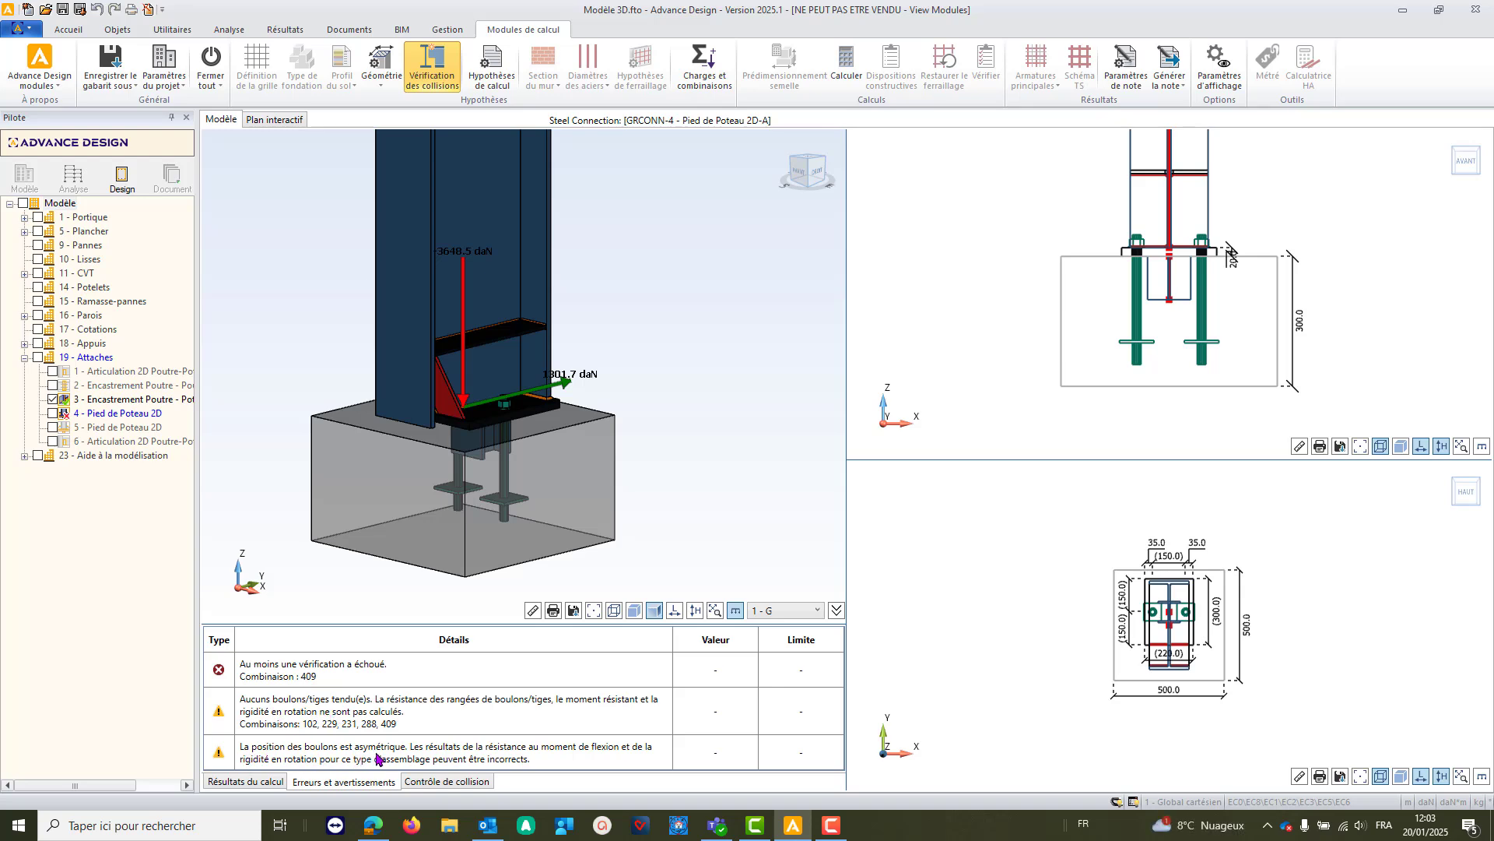
middle_click_drag(614, 484, 489, 297)
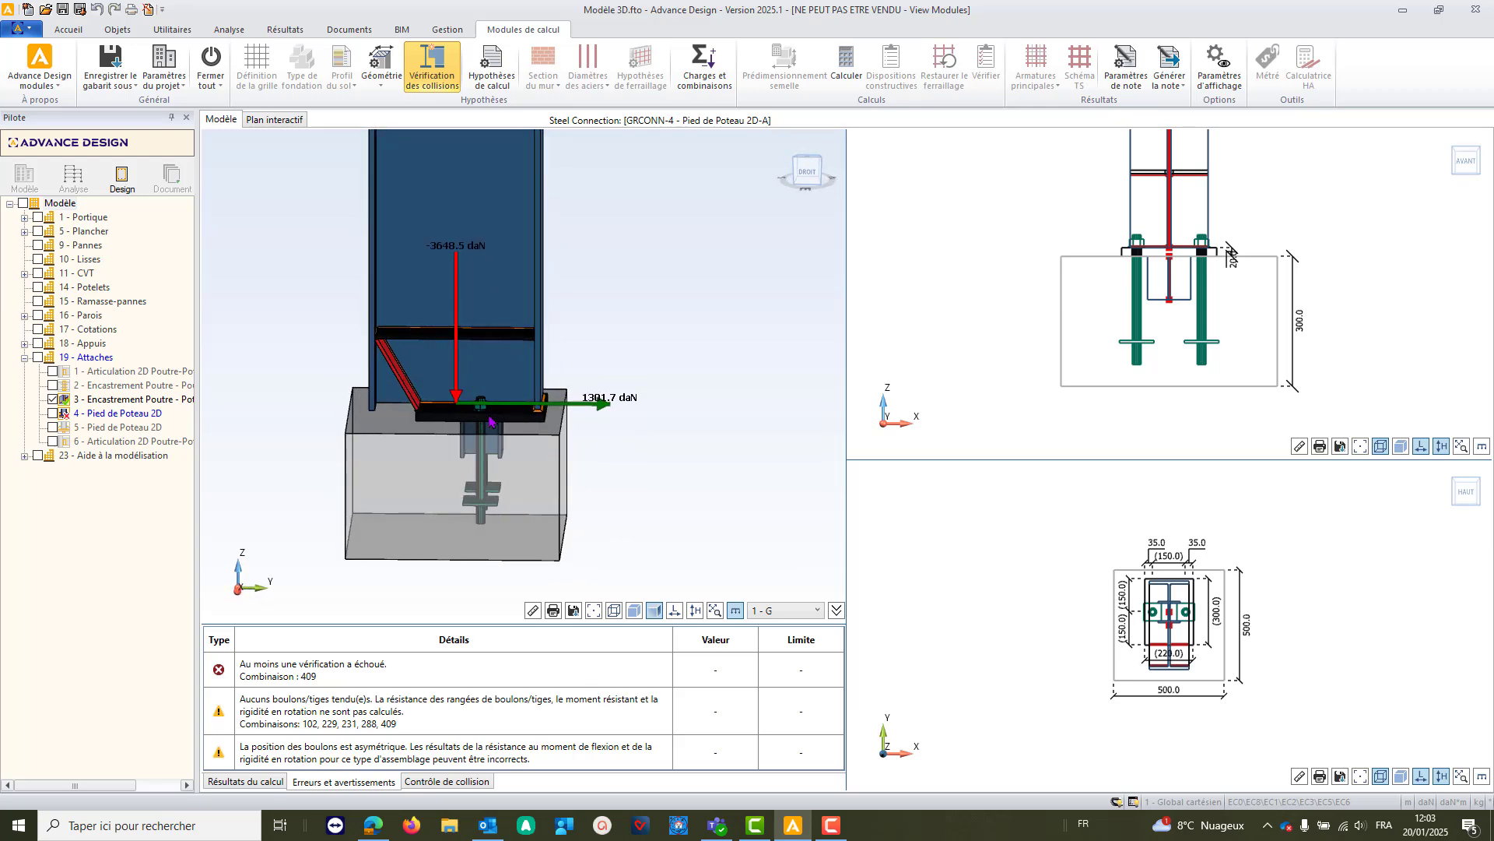
middle_click_drag(271, 531, 343, 611)
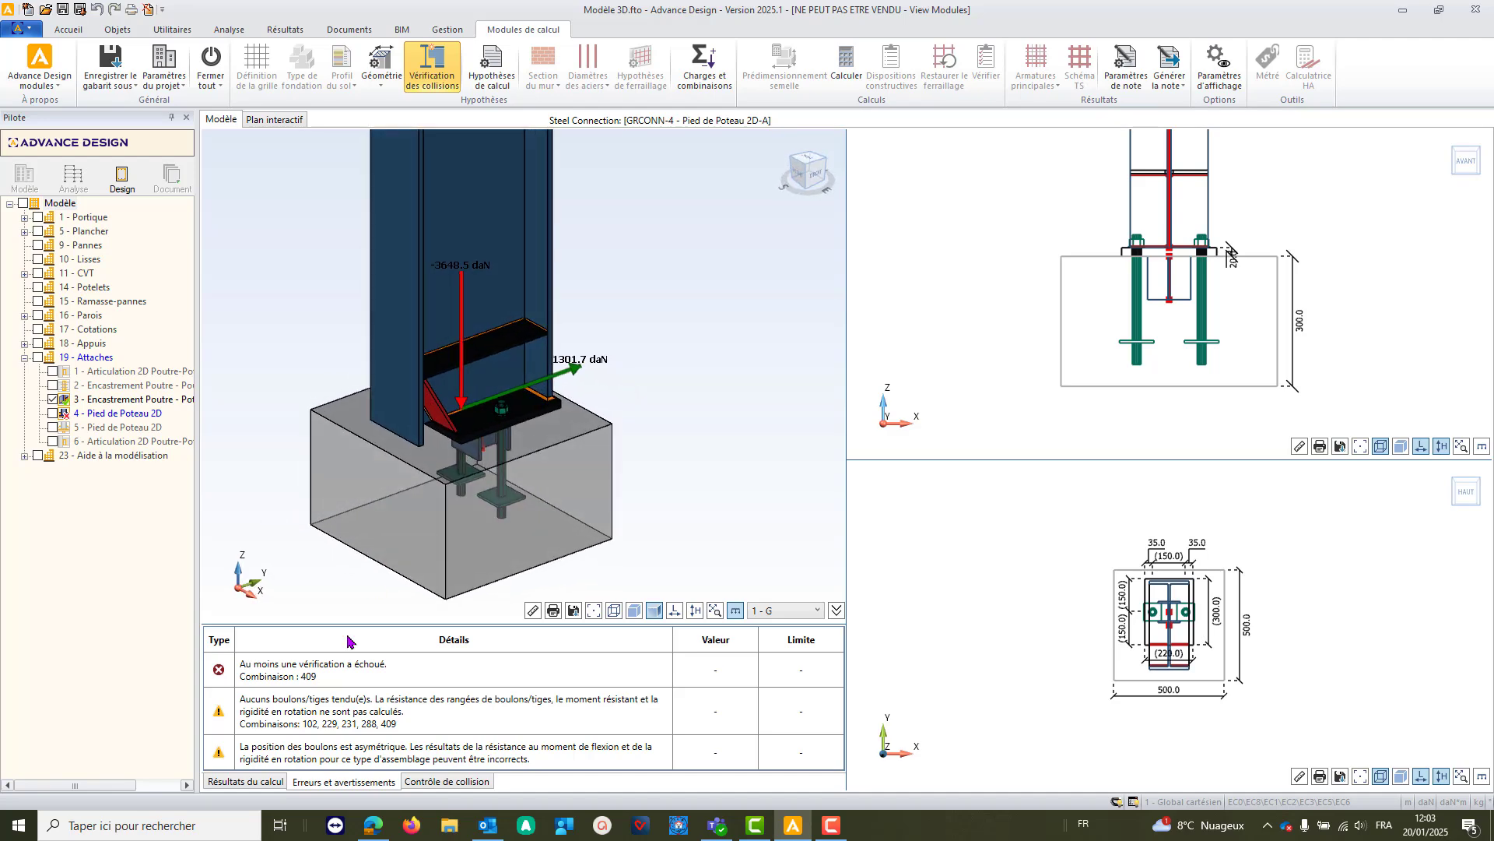
left_click(268, 782)
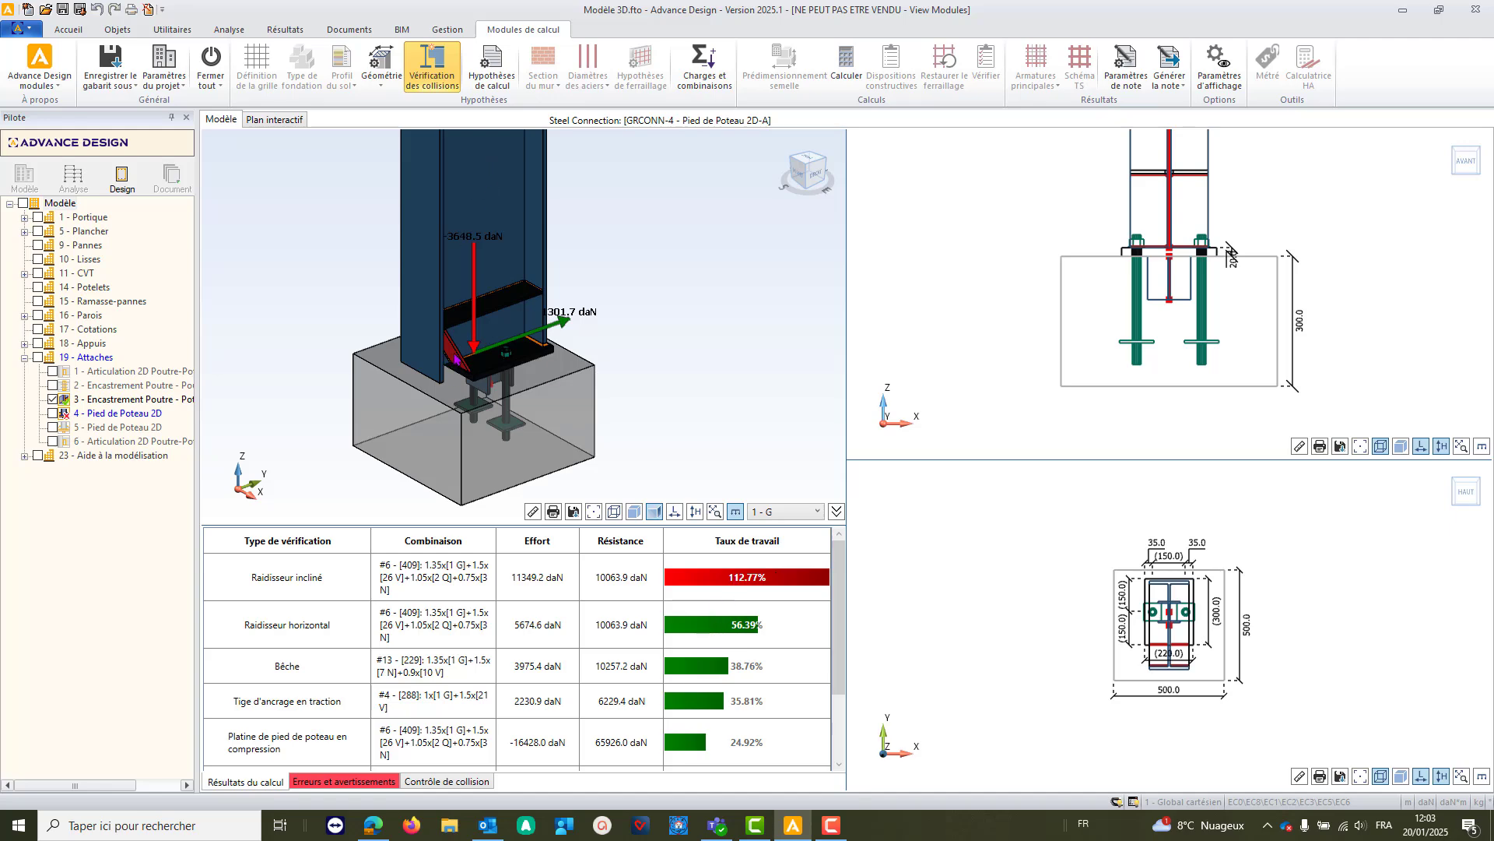
- Open the column base's inclined stiffener settings and its thickness for editing
double_click(458, 359)
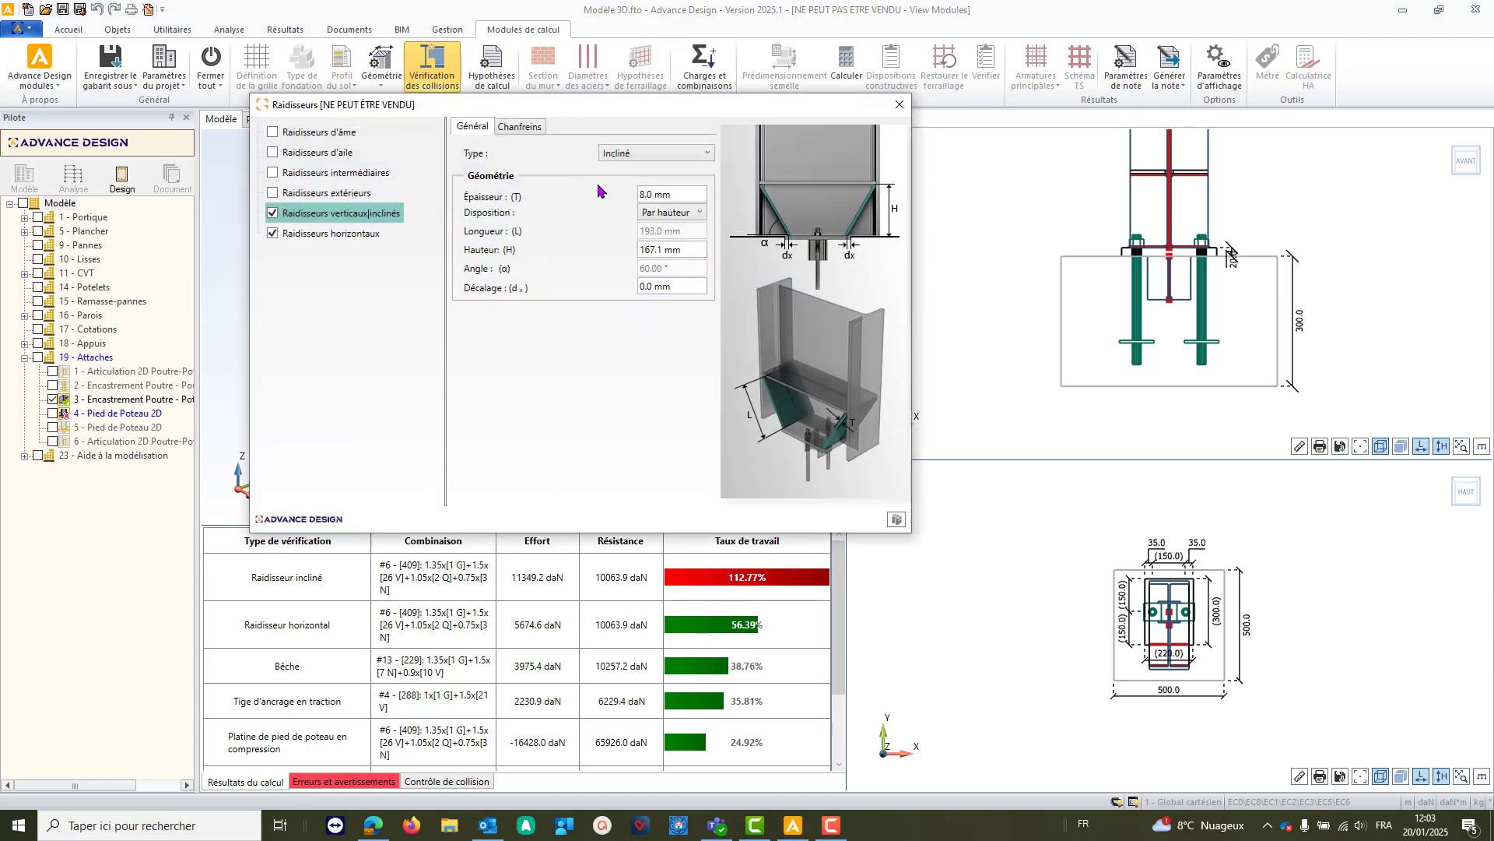
double_click(674, 195)
type("1 - G")
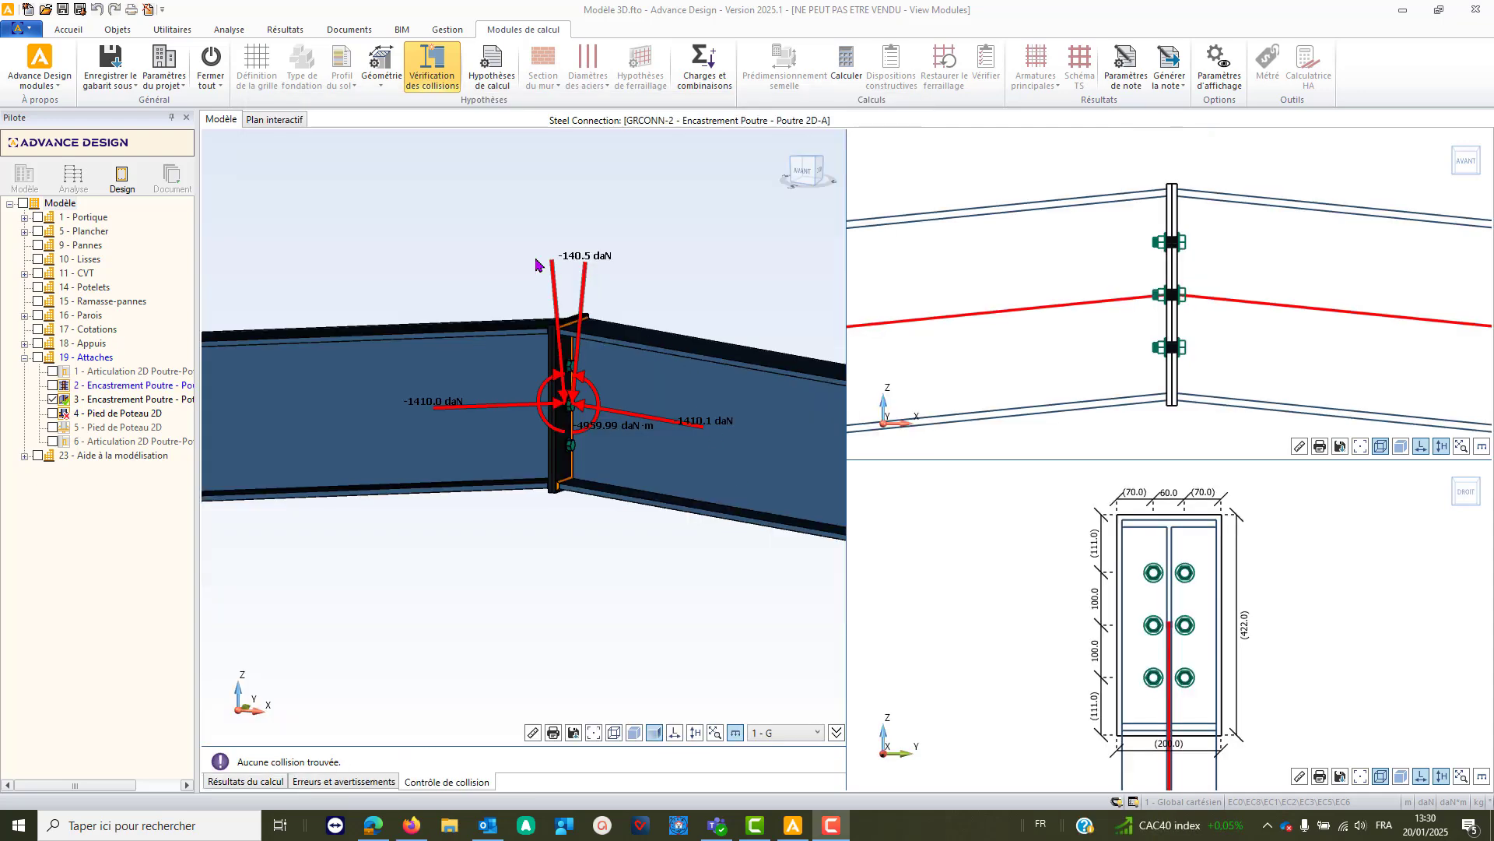
- Open the geometry definition of the beam-to-beam moment connection at its beam stiffener settings
scroll(598, 407, "up", 2)
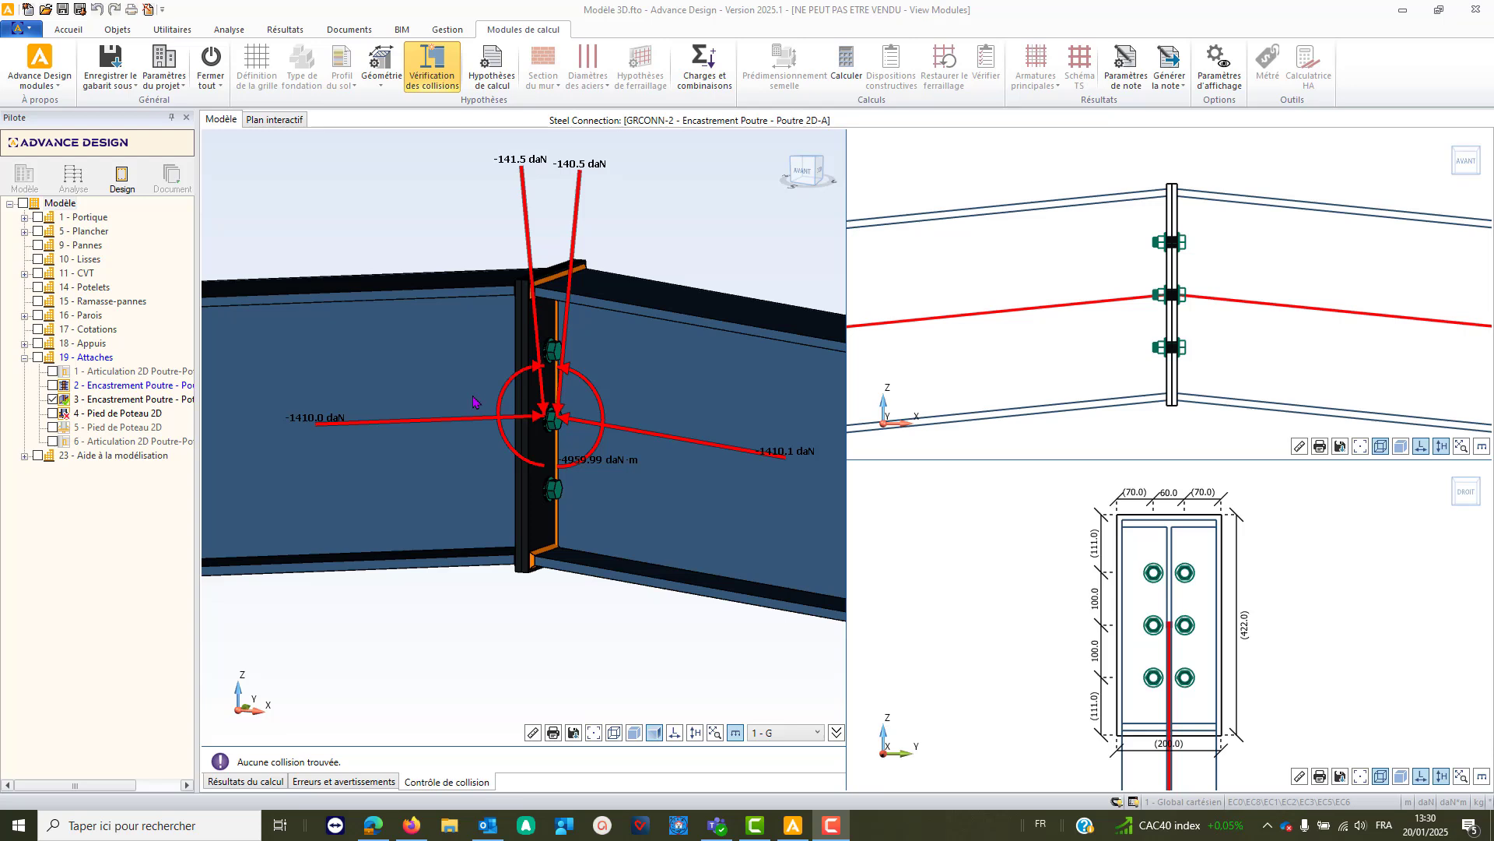
scroll(472, 402, "down", 1)
left_click(94, 385)
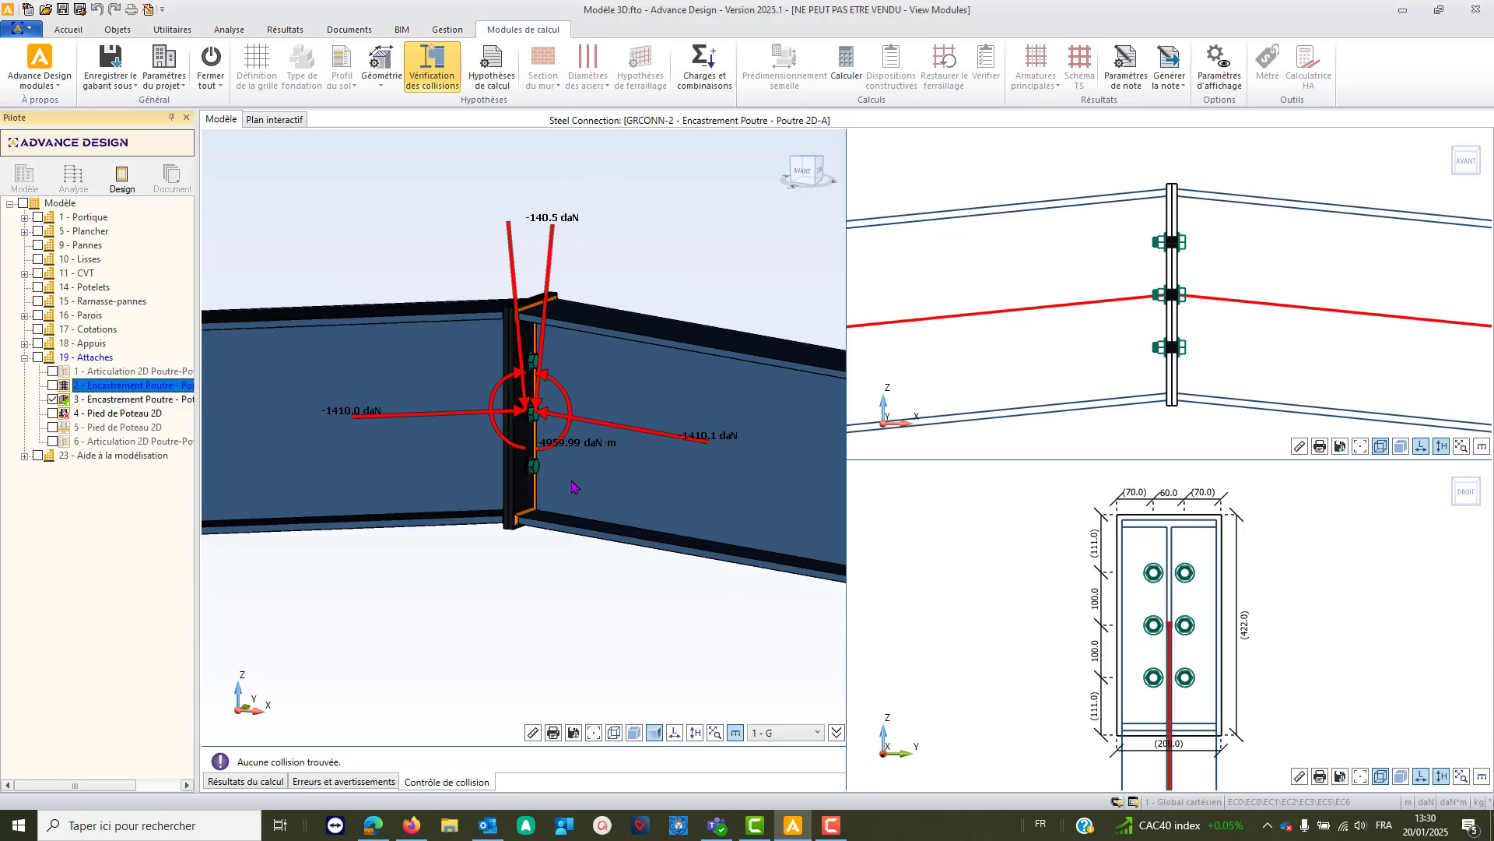
scroll(585, 460, "up", 2)
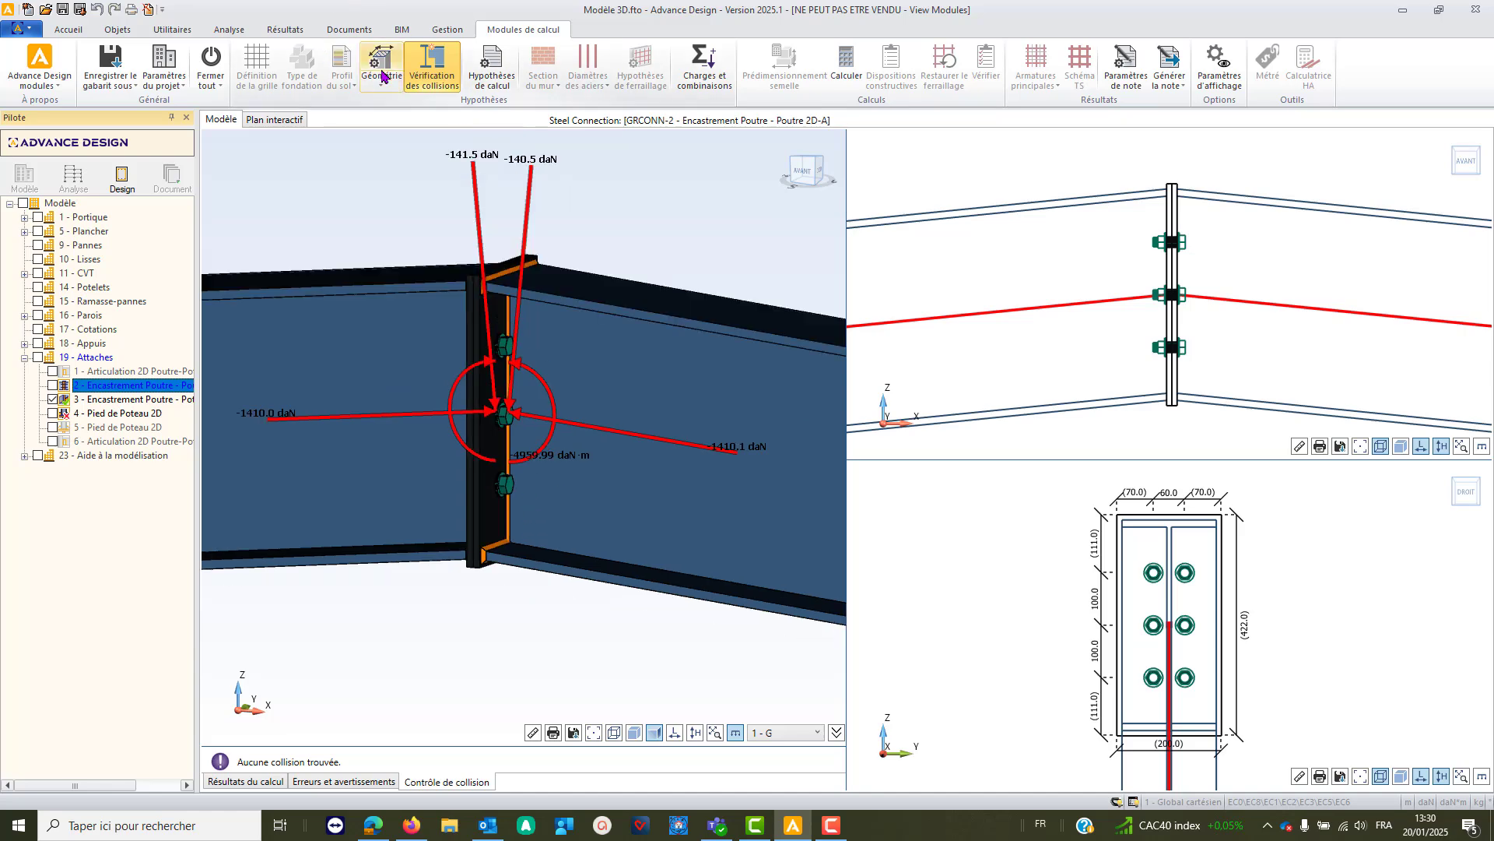
left_click(383, 70)
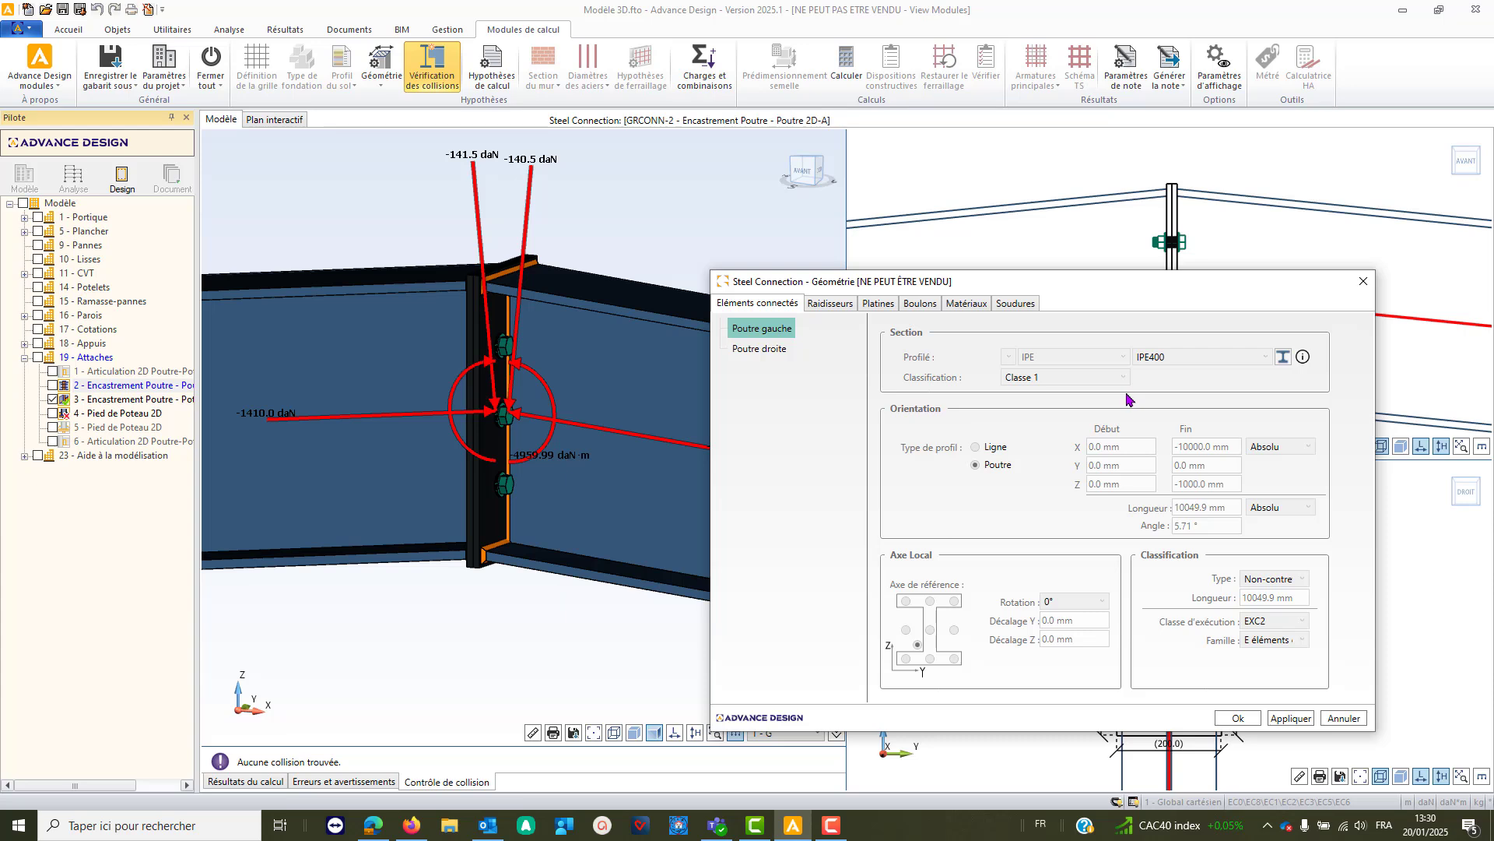
left_click(831, 303)
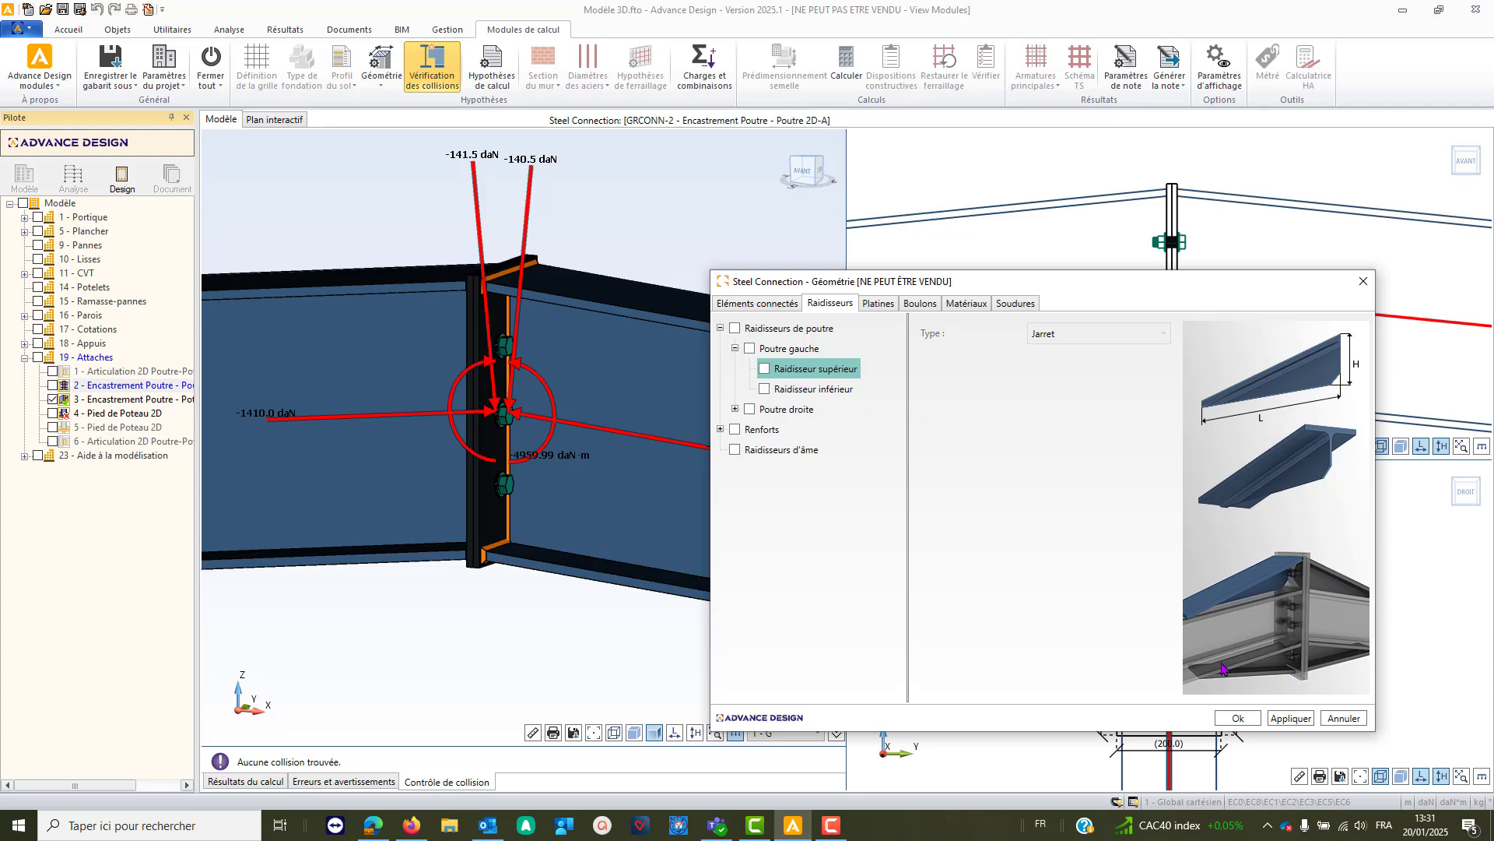
- Add a lower stiffener of type Platine to the left beam and inspect it in the model
left_click(794, 391)
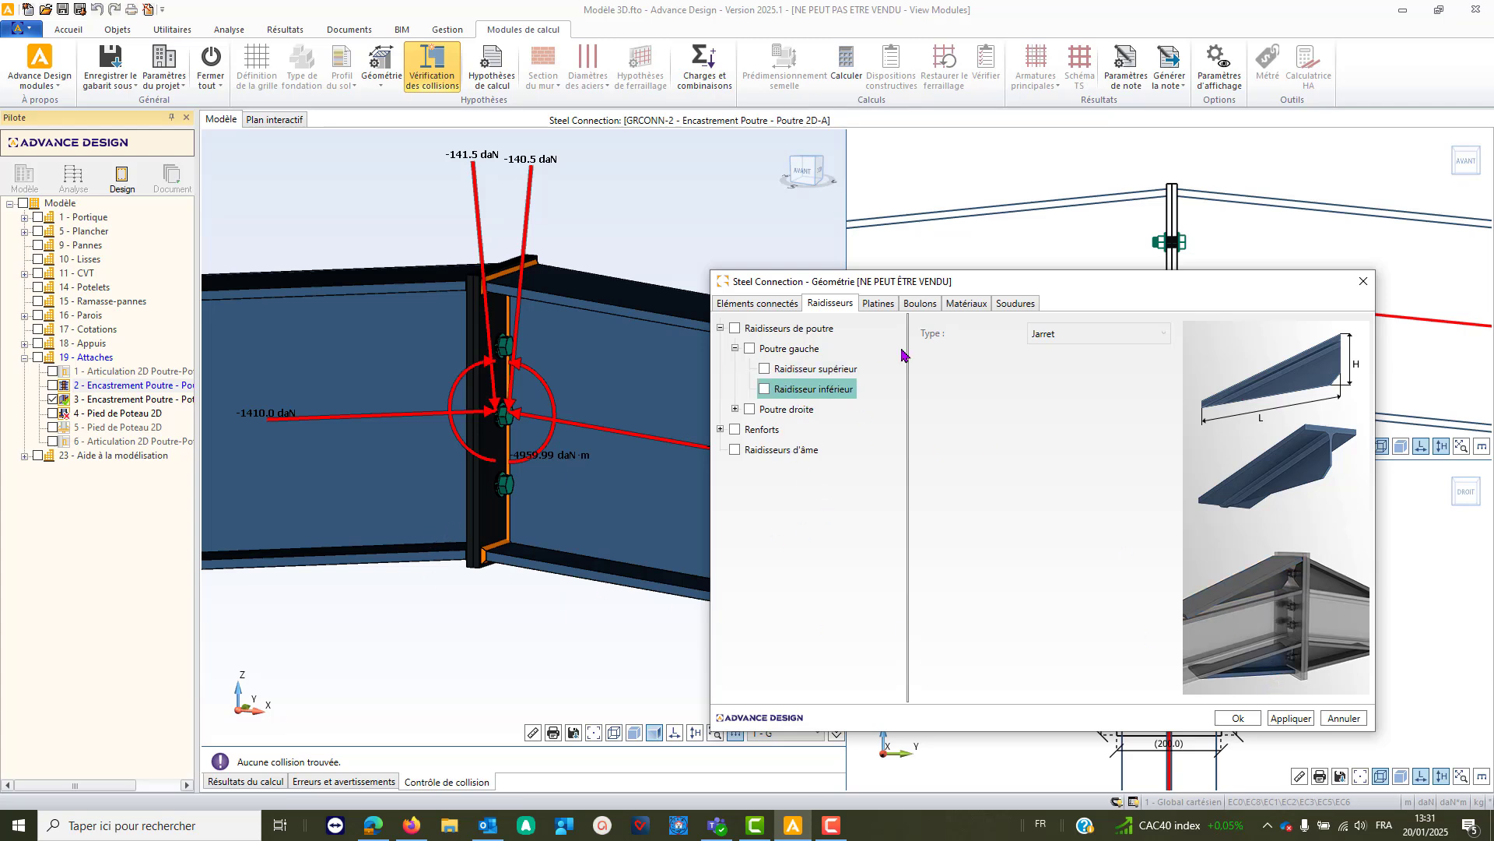
left_click(1117, 336)
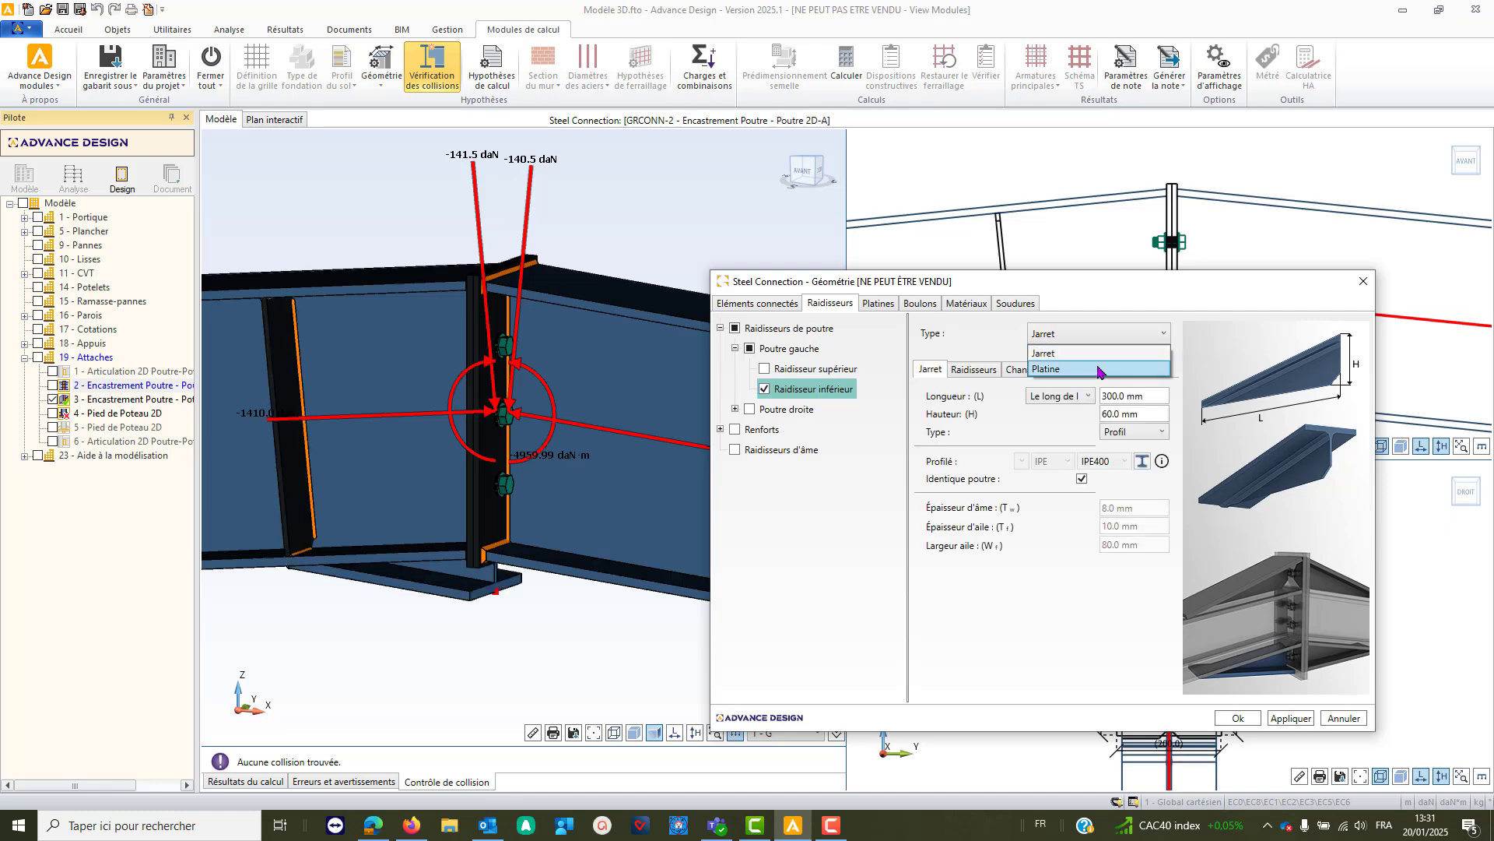
left_click(1099, 369)
scroll(433, 607, "up", 2)
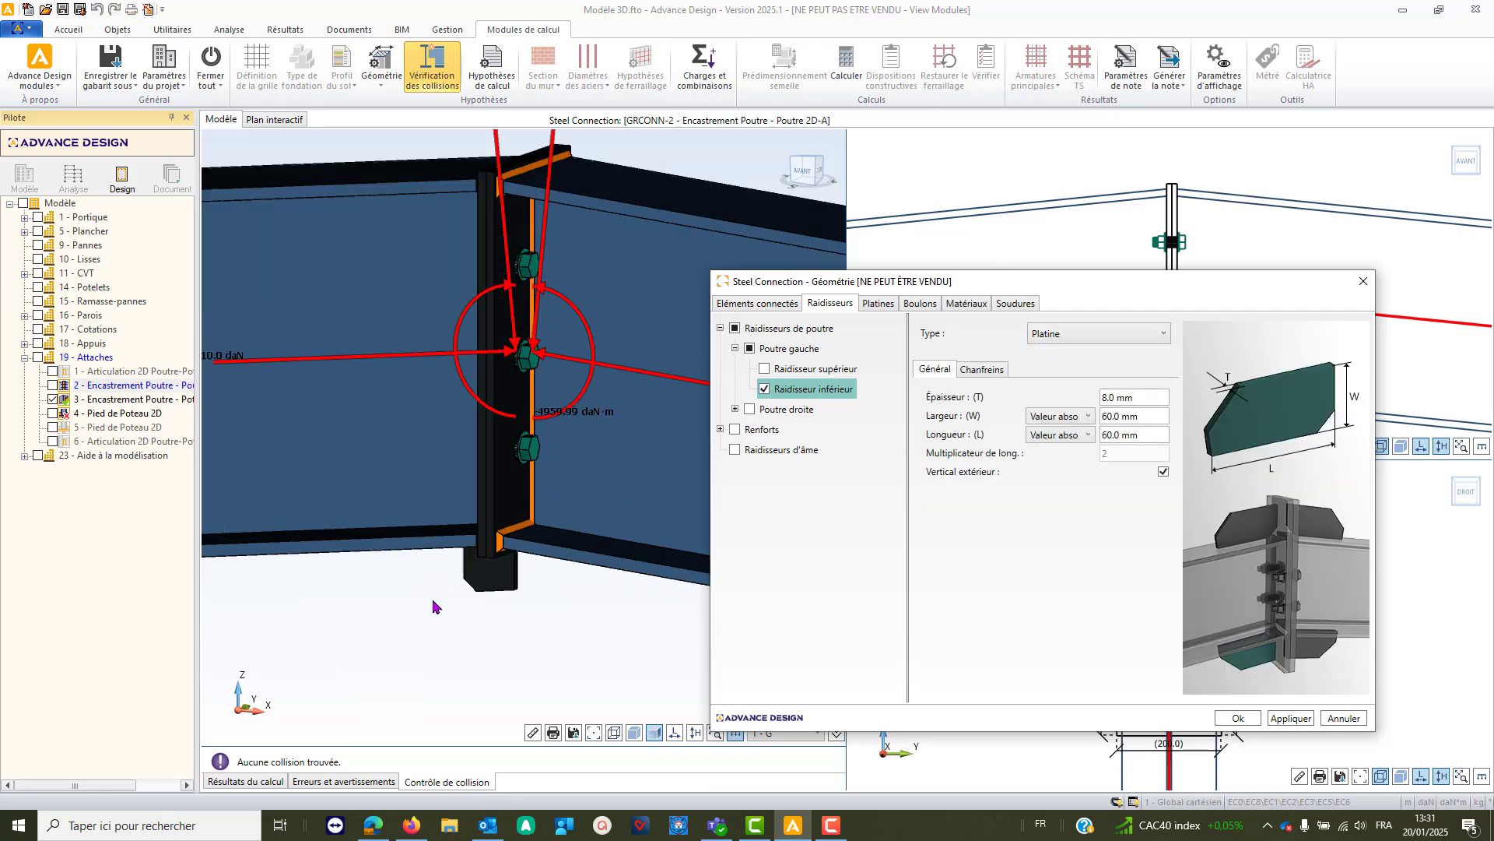
scroll(434, 603, "up", 2)
middle_click_drag(450, 597, 484, 534)
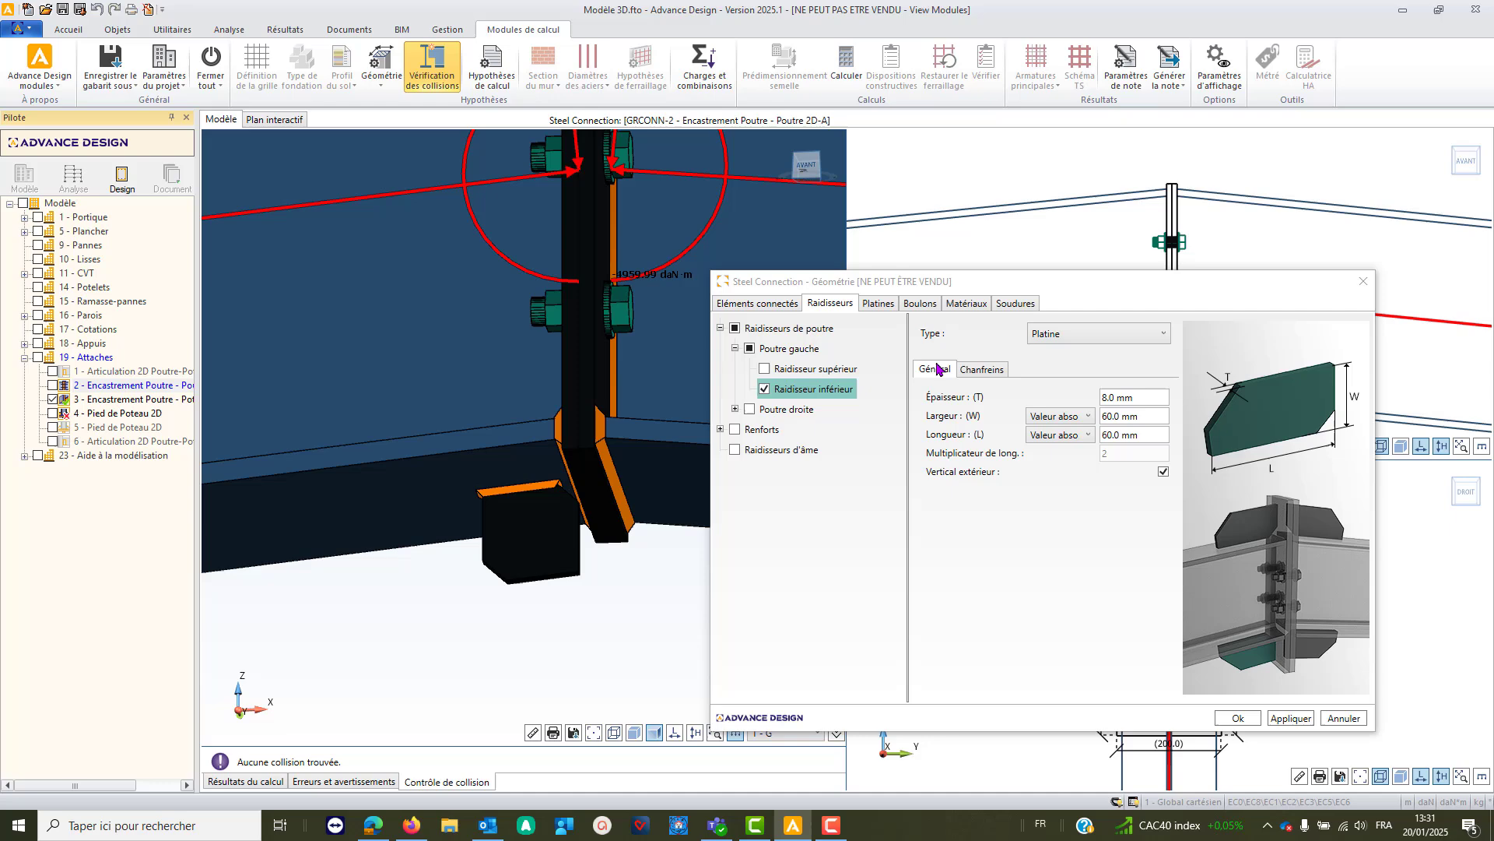
- Make the left end plate's length asymmetric with a second edge distance of 100 mm
left_click(877, 305)
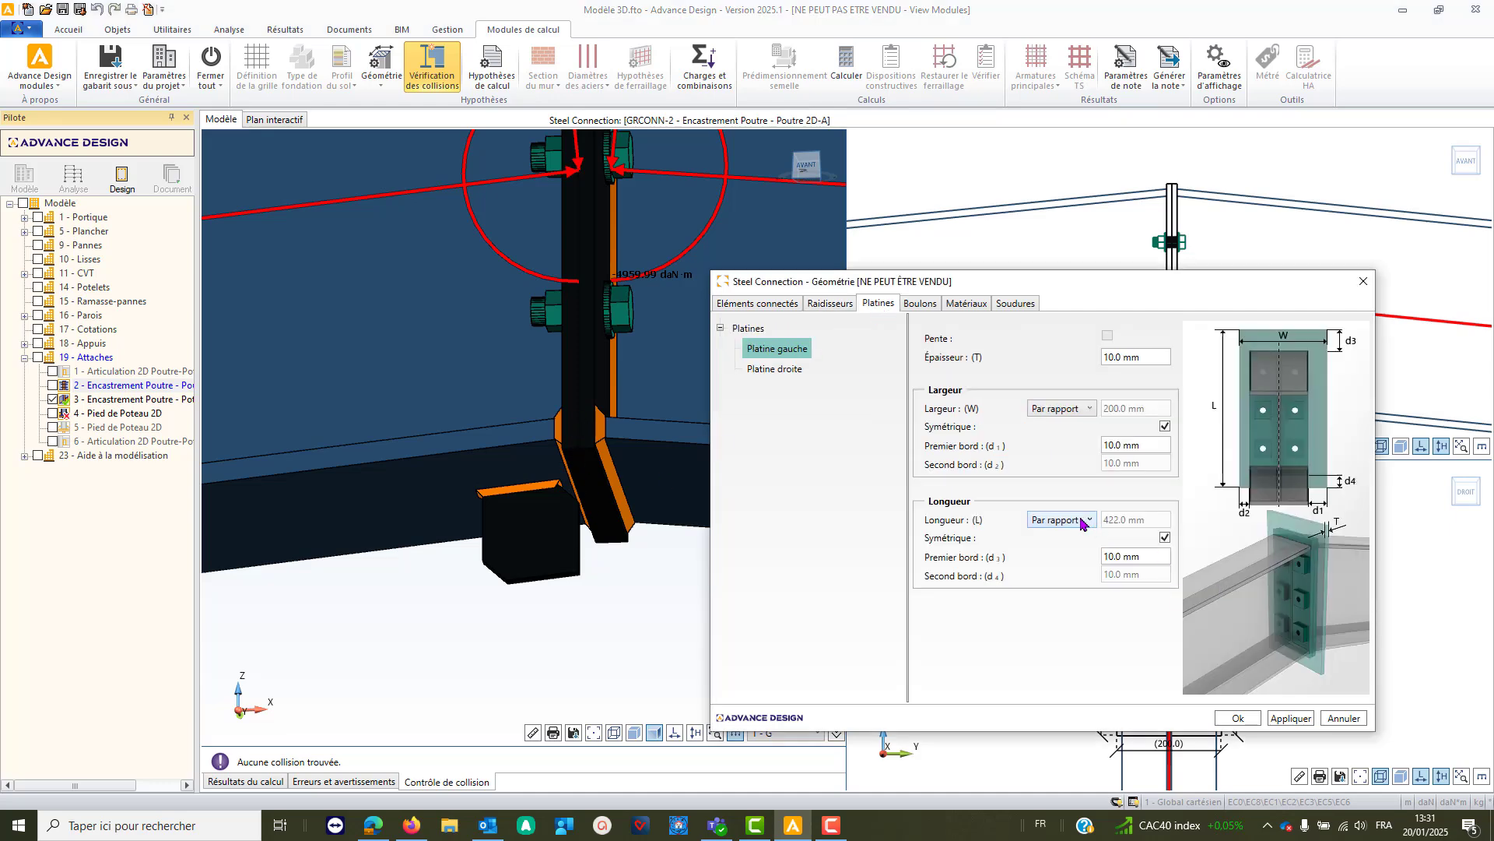
left_click(1165, 537)
left_click(1151, 572)
type("100")
key("Return")
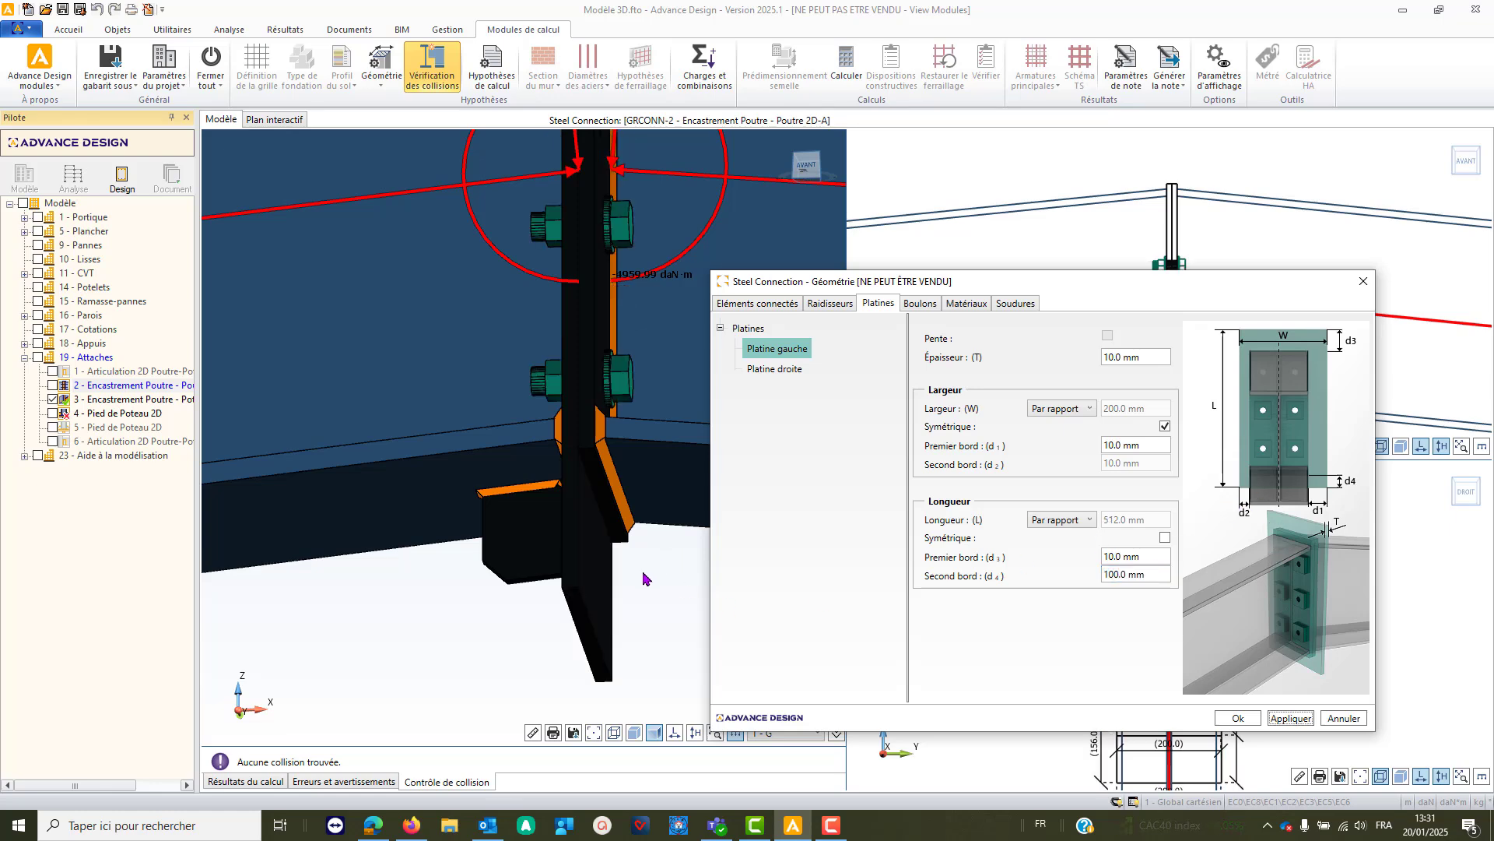
middle_click_drag(642, 573, 645, 616)
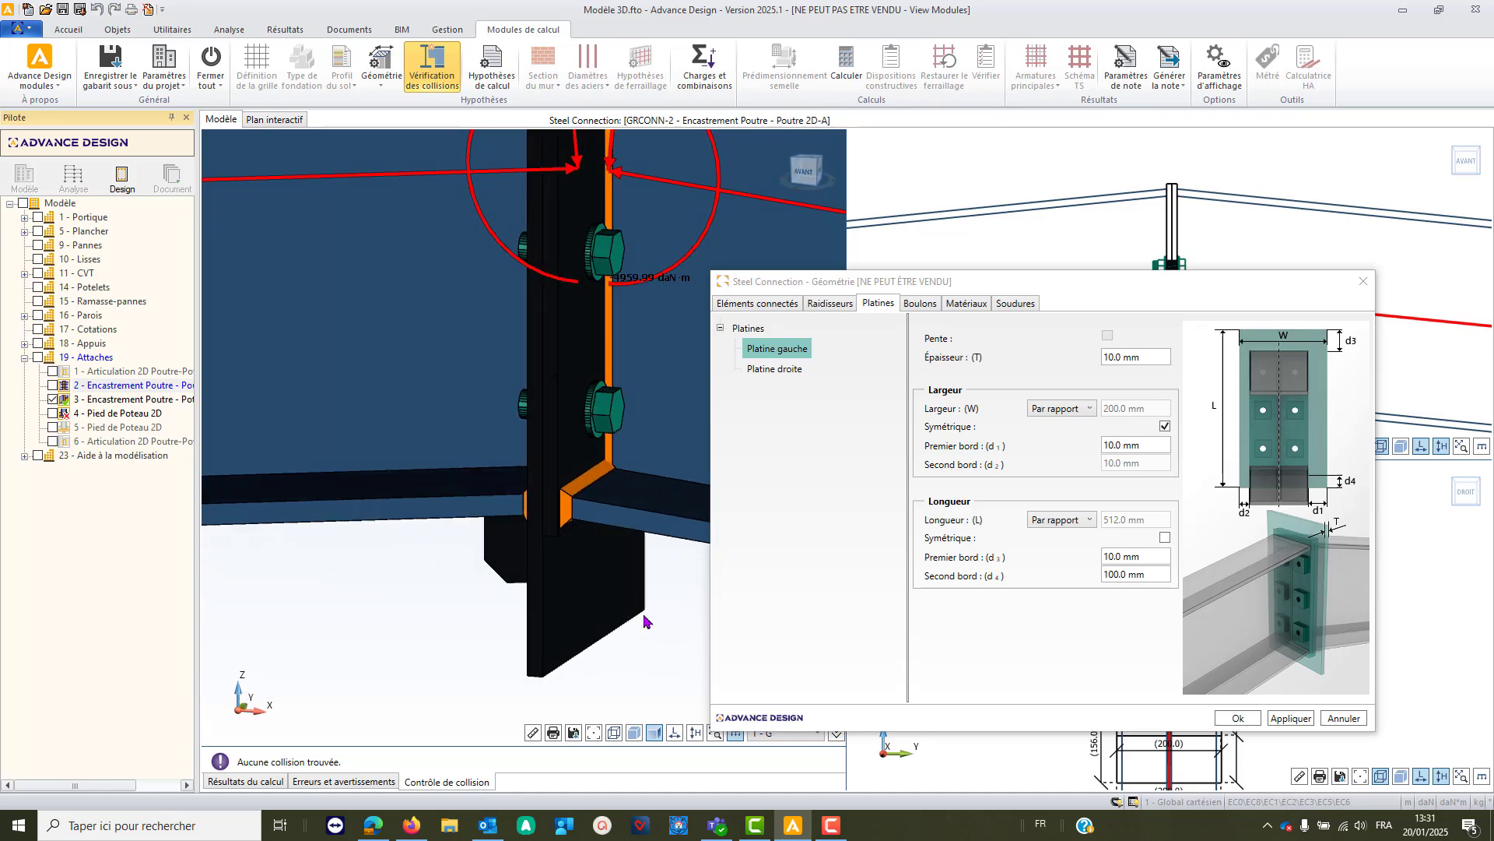
- Set the width of the left beam's lower stiffener to 100 mm
left_click(829, 303)
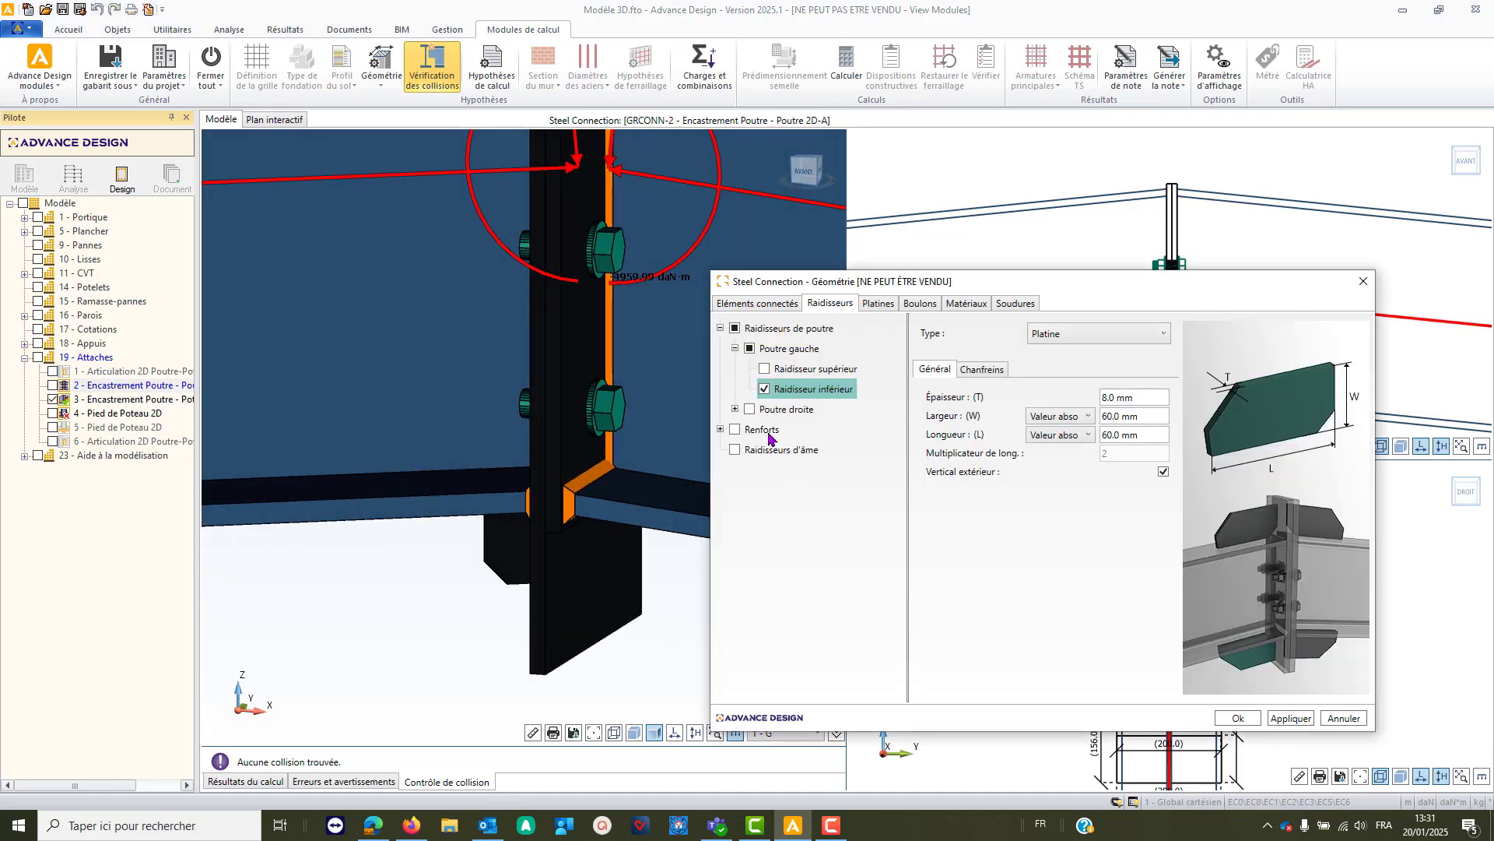
left_click(1153, 413)
type("100")
key("Tab")
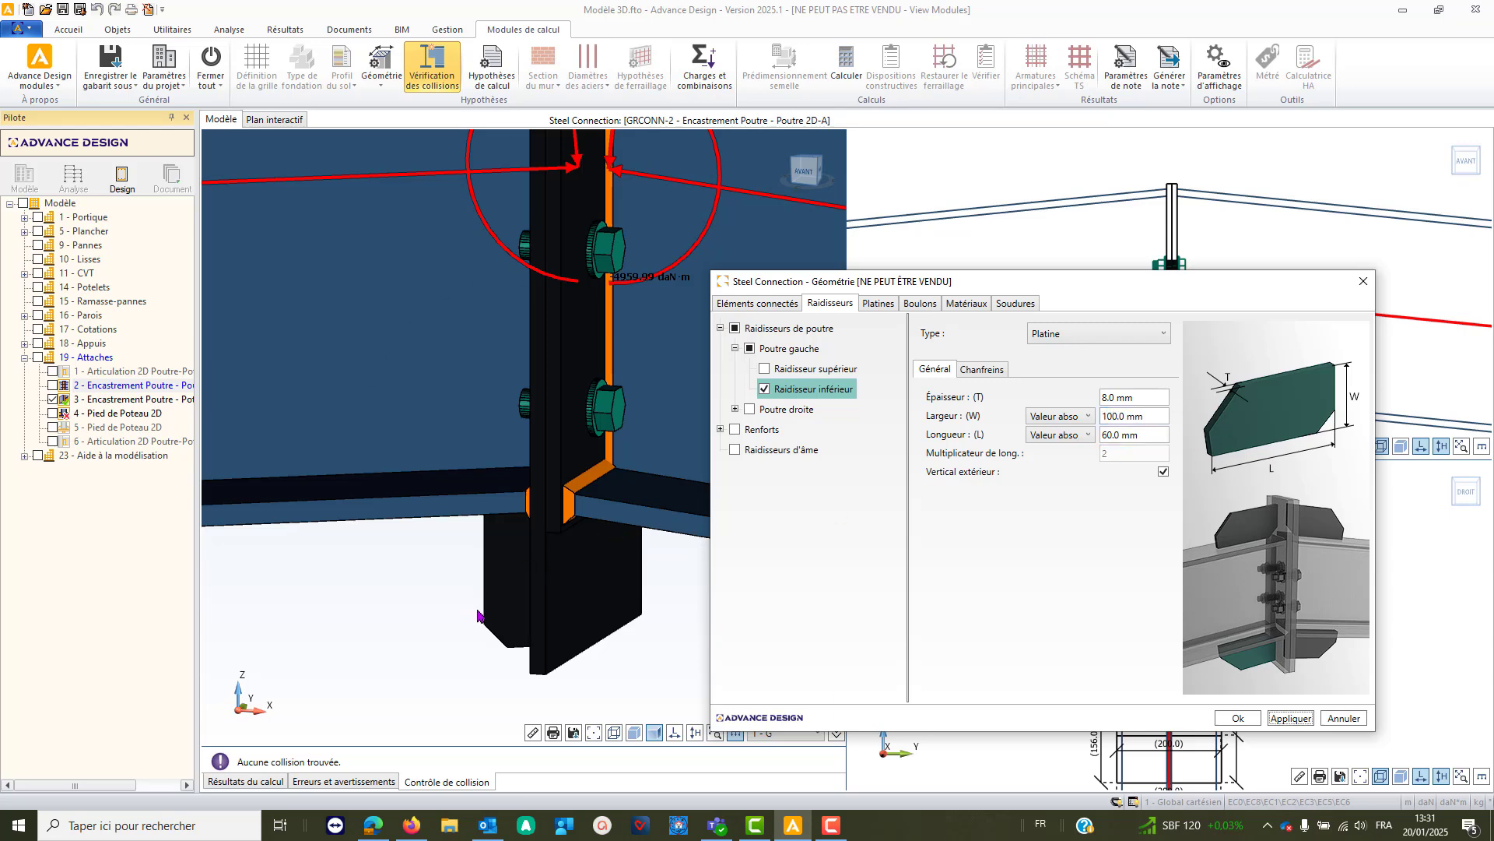
middle_click_drag(486, 614, 562, 557)
middle_click_drag(459, 566, 506, 568, "shift")
- Set the length of the left beam's lower stiffener to 200 mm and inspect the connection from several sides
left_click(1147, 420)
left_click(1162, 433)
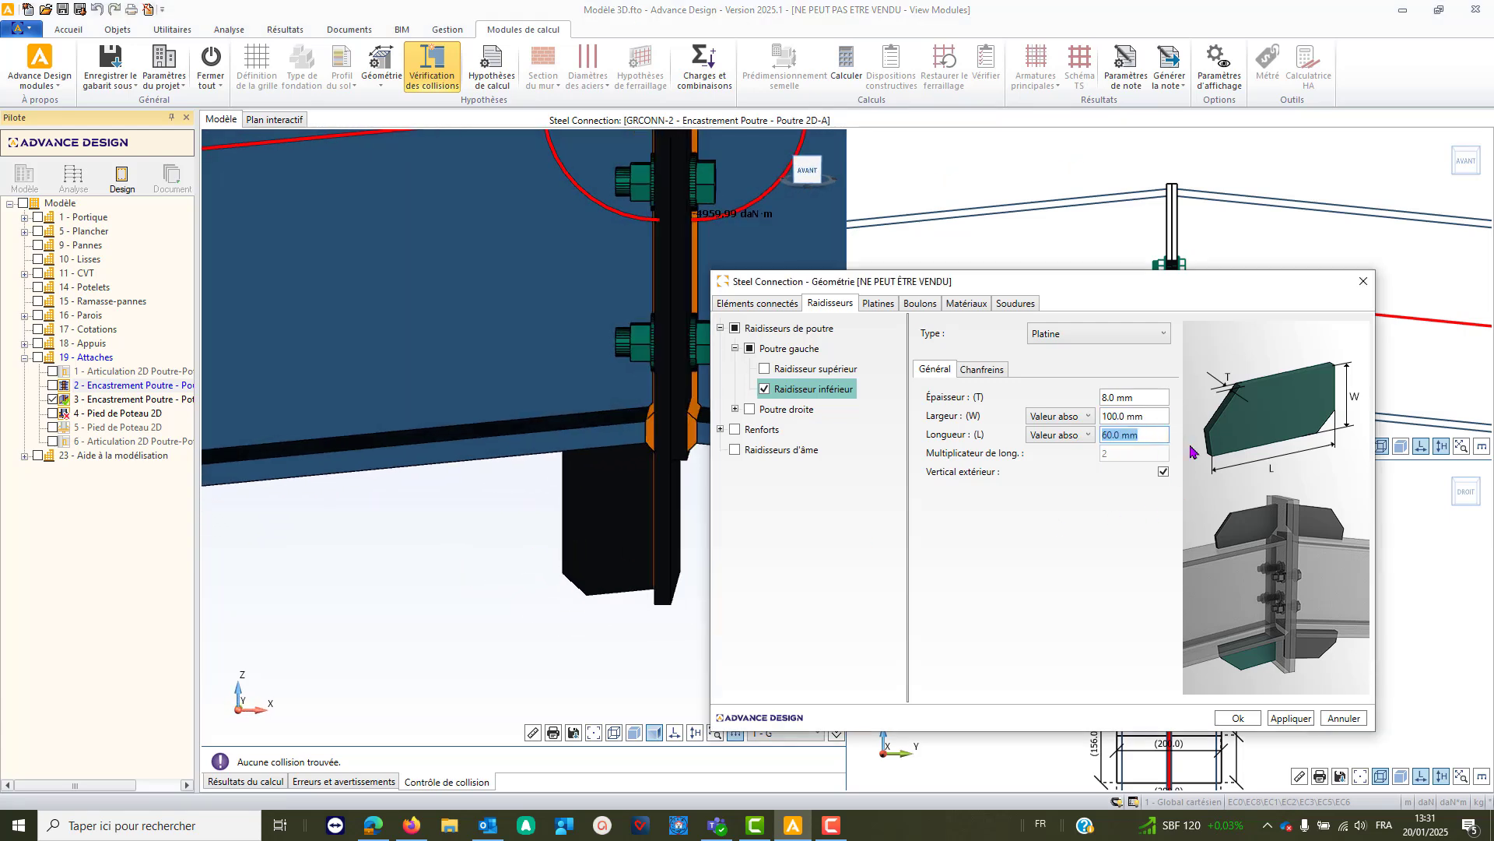
type("200")
key("Return")
mouse_move(354, 579)
middle_mouse_down()
mouse_move(494, 571)
mouse_move(336, 571)
mouse_move(360, 569)
middle_mouse_up()
scroll(312, 553, "down", 4)
scroll(562, 265, "up", 2)
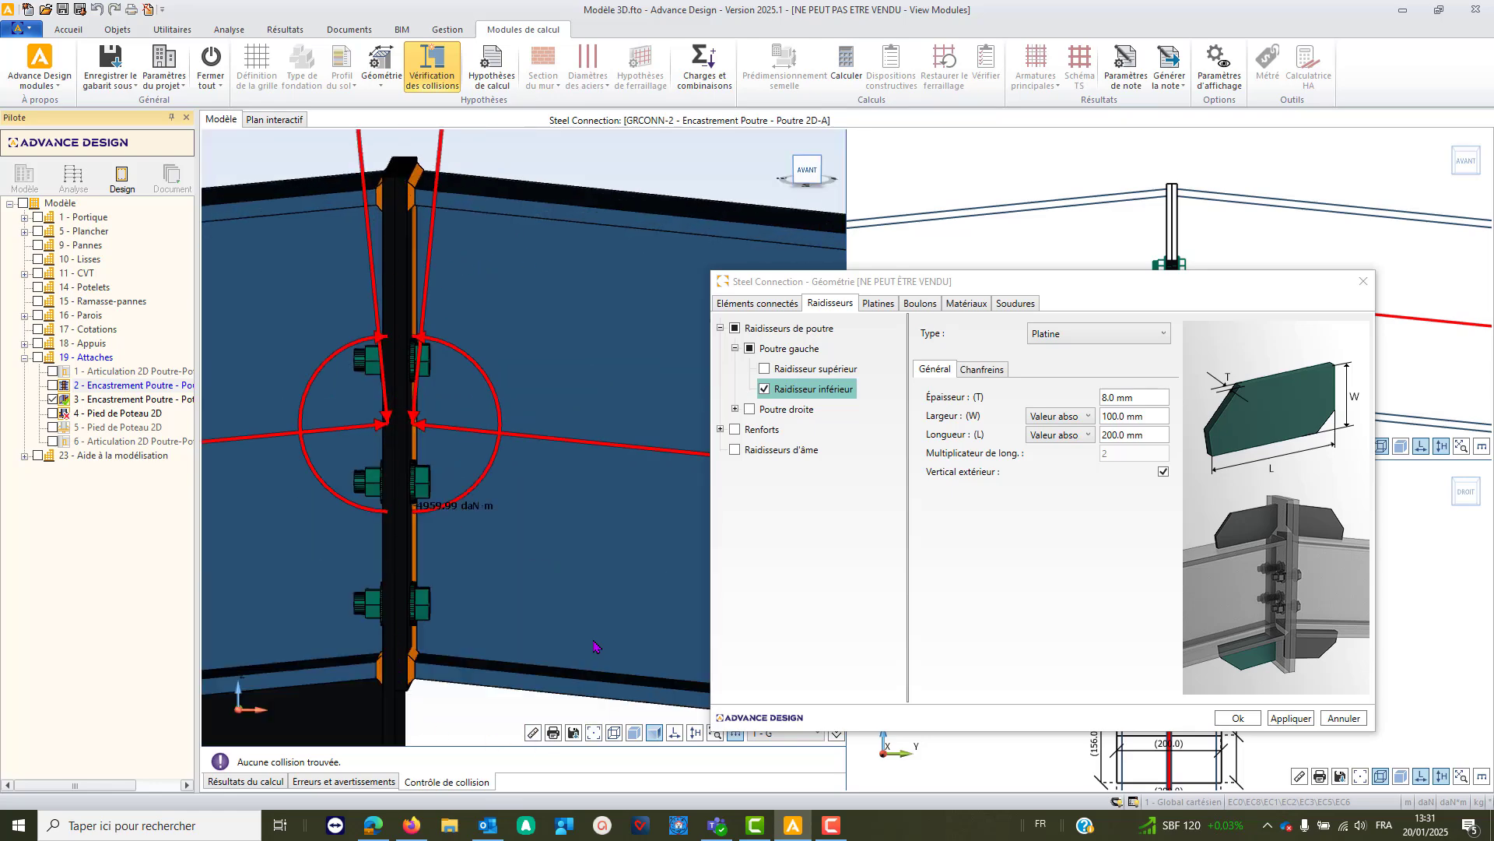
scroll(593, 543, "down", 2)
middle_click_drag(430, 607, 538, 588)
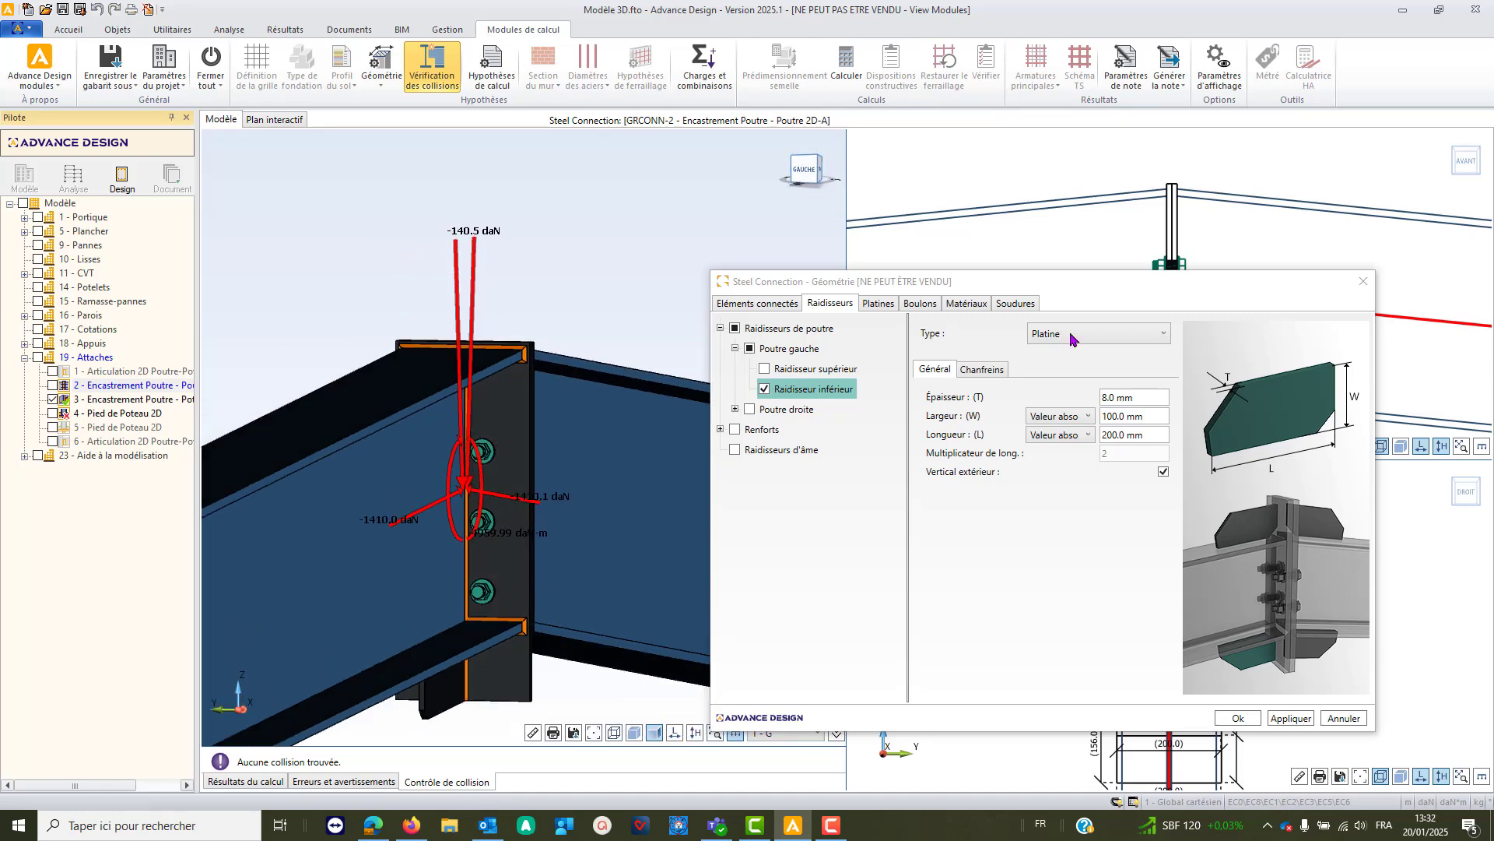
- Set the connection's bolt diameter to 16 mm and display the definition of bolt group 1
left_click(922, 305)
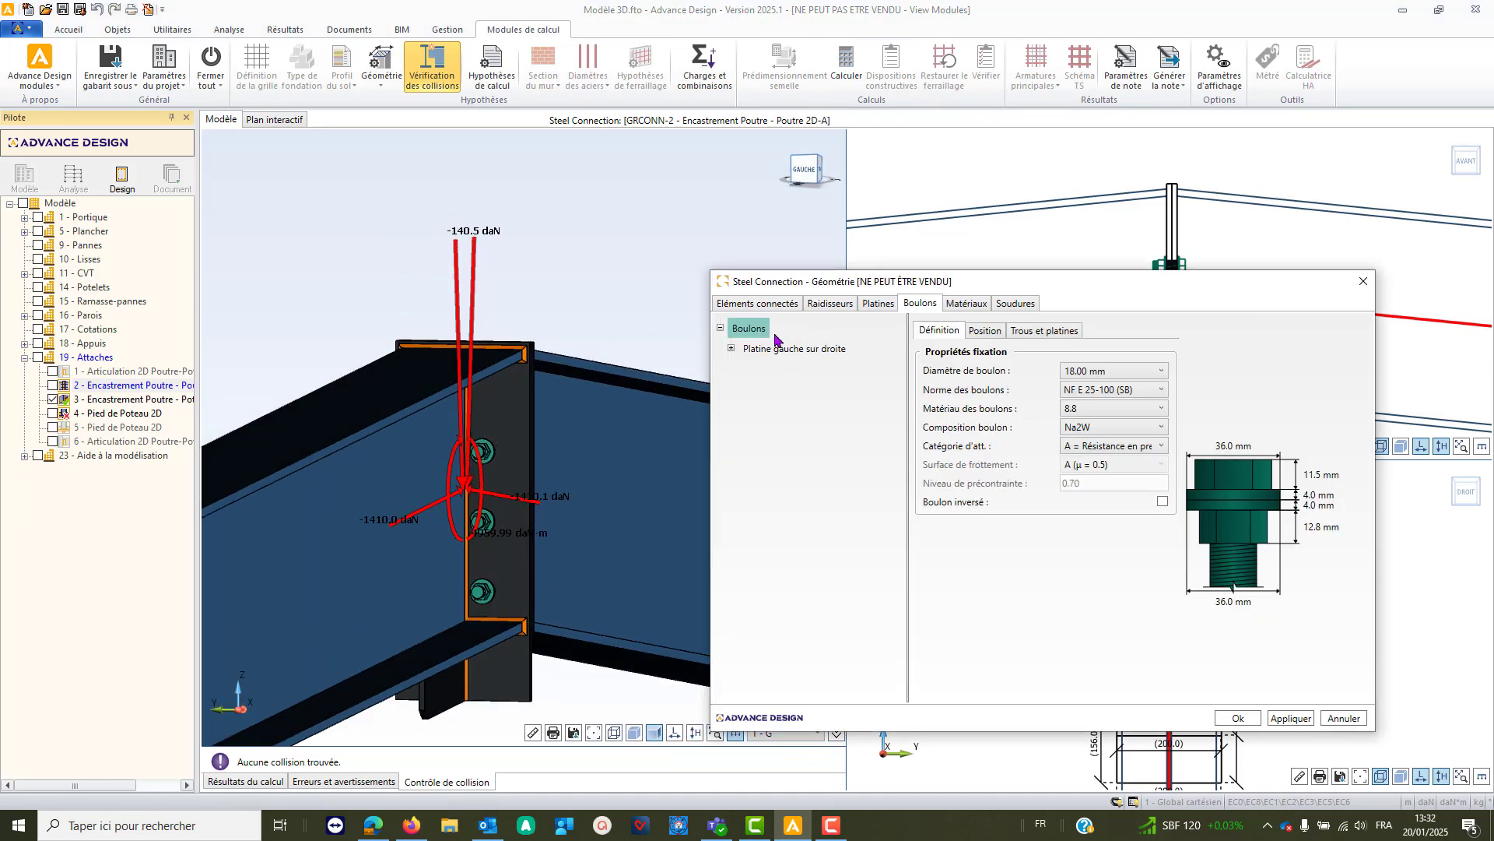
left_click(732, 350)
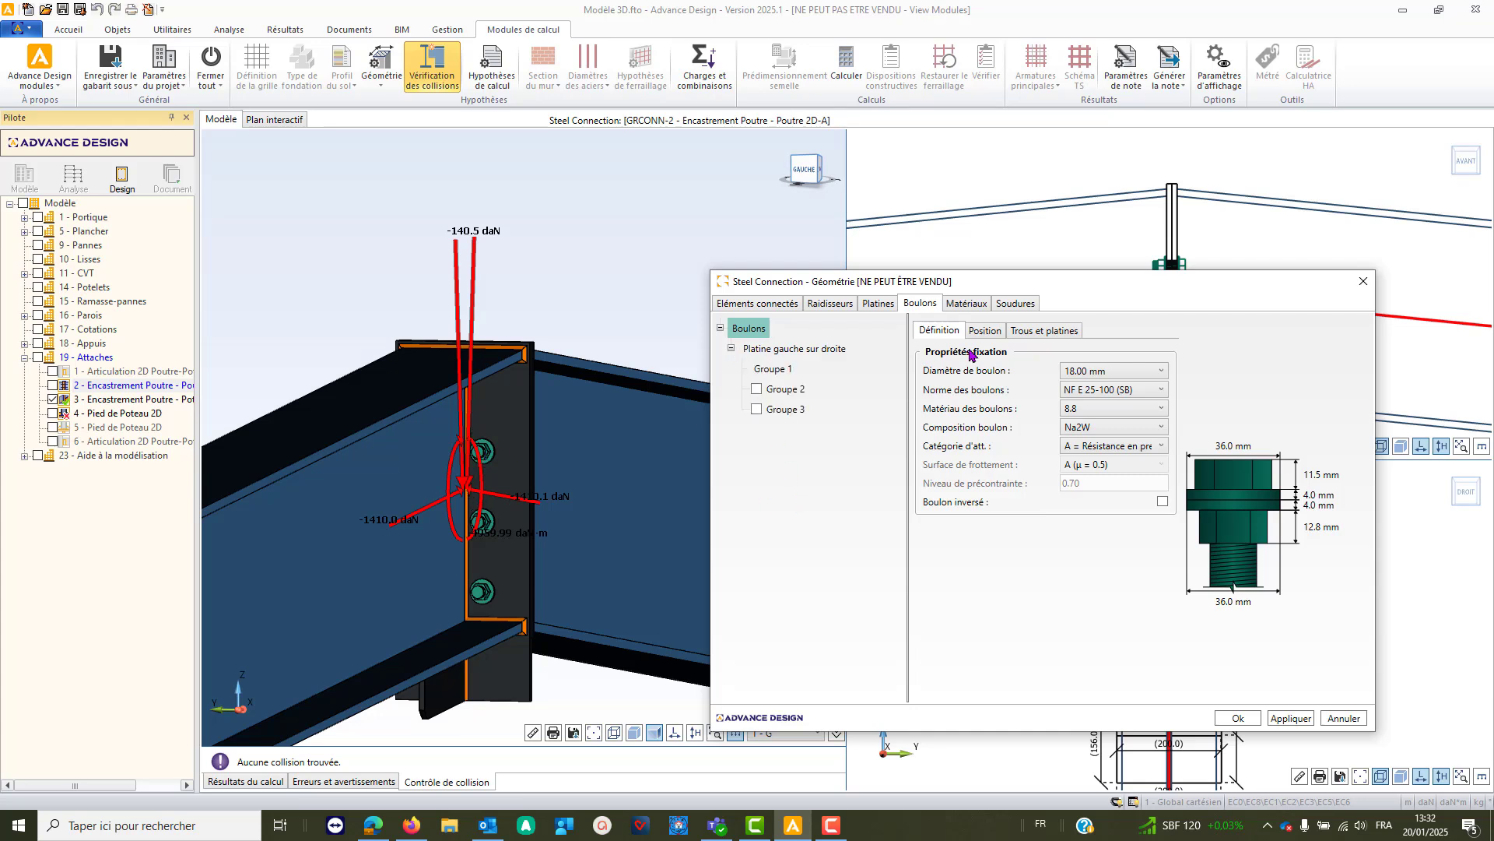
left_click(1130, 372)
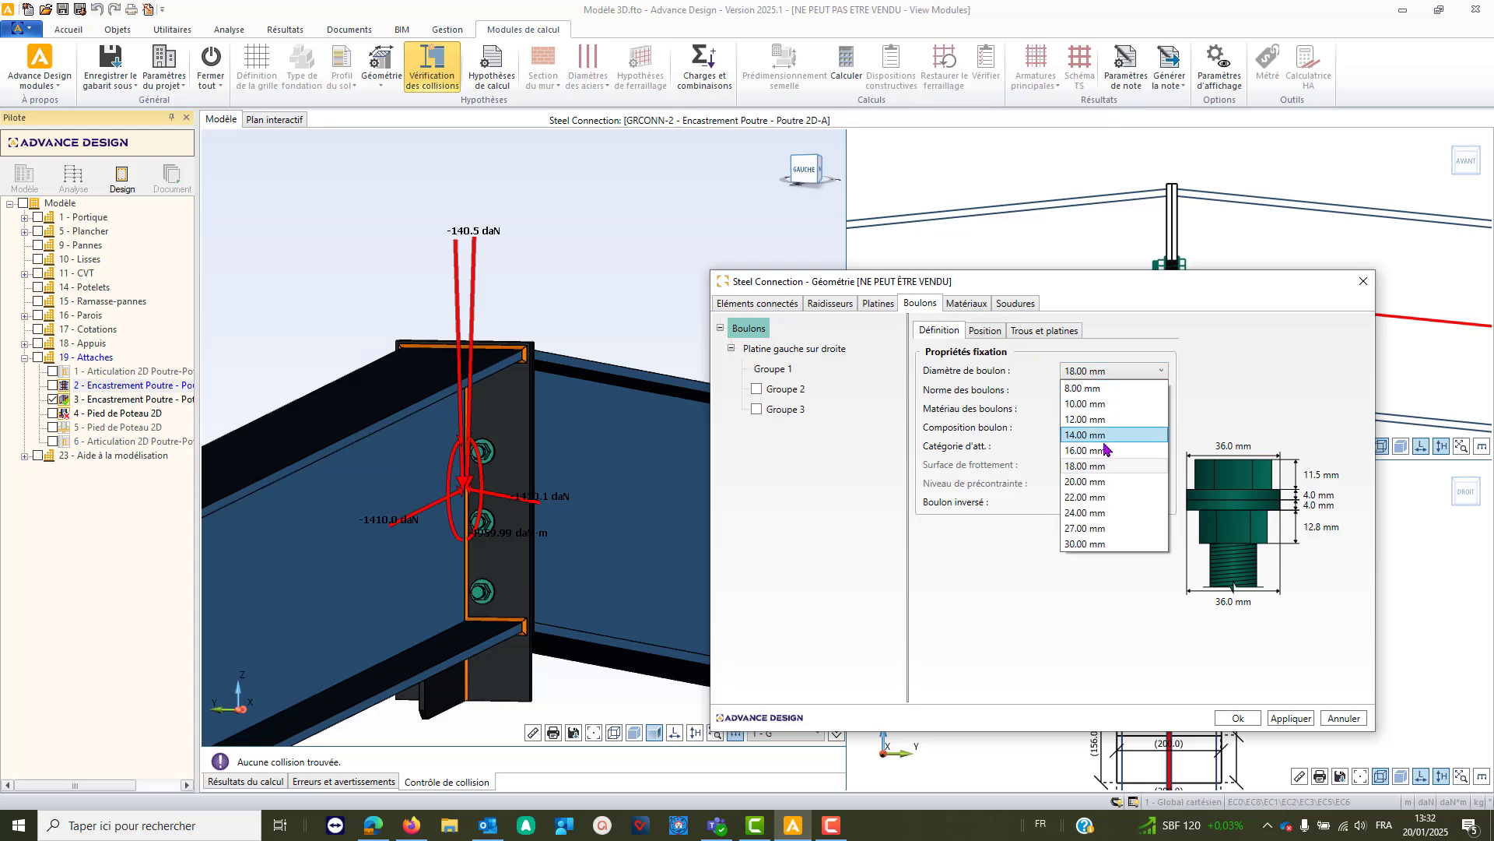
left_click(1103, 451)
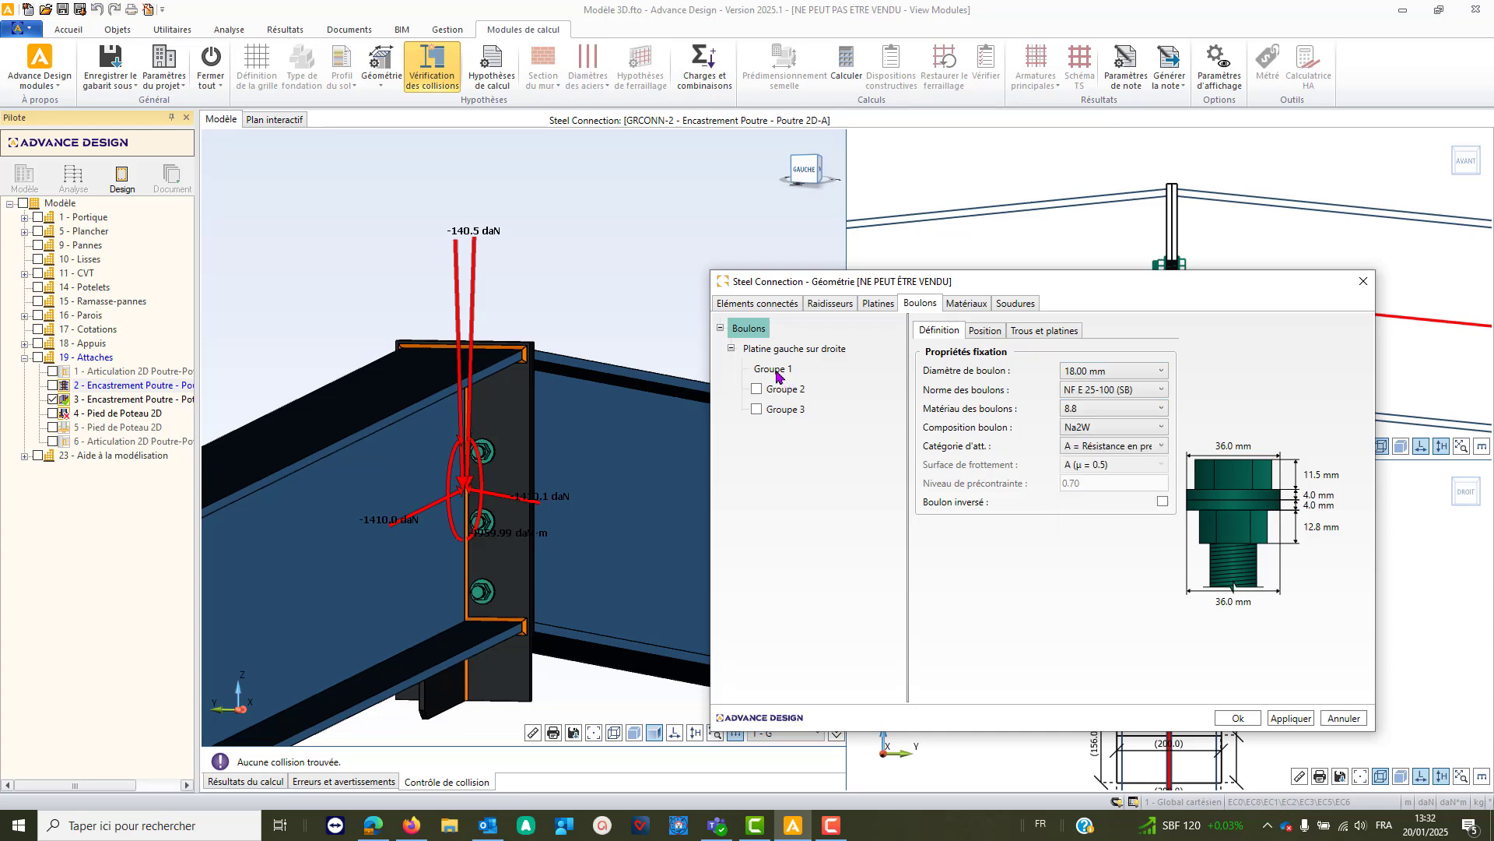
left_click(774, 370)
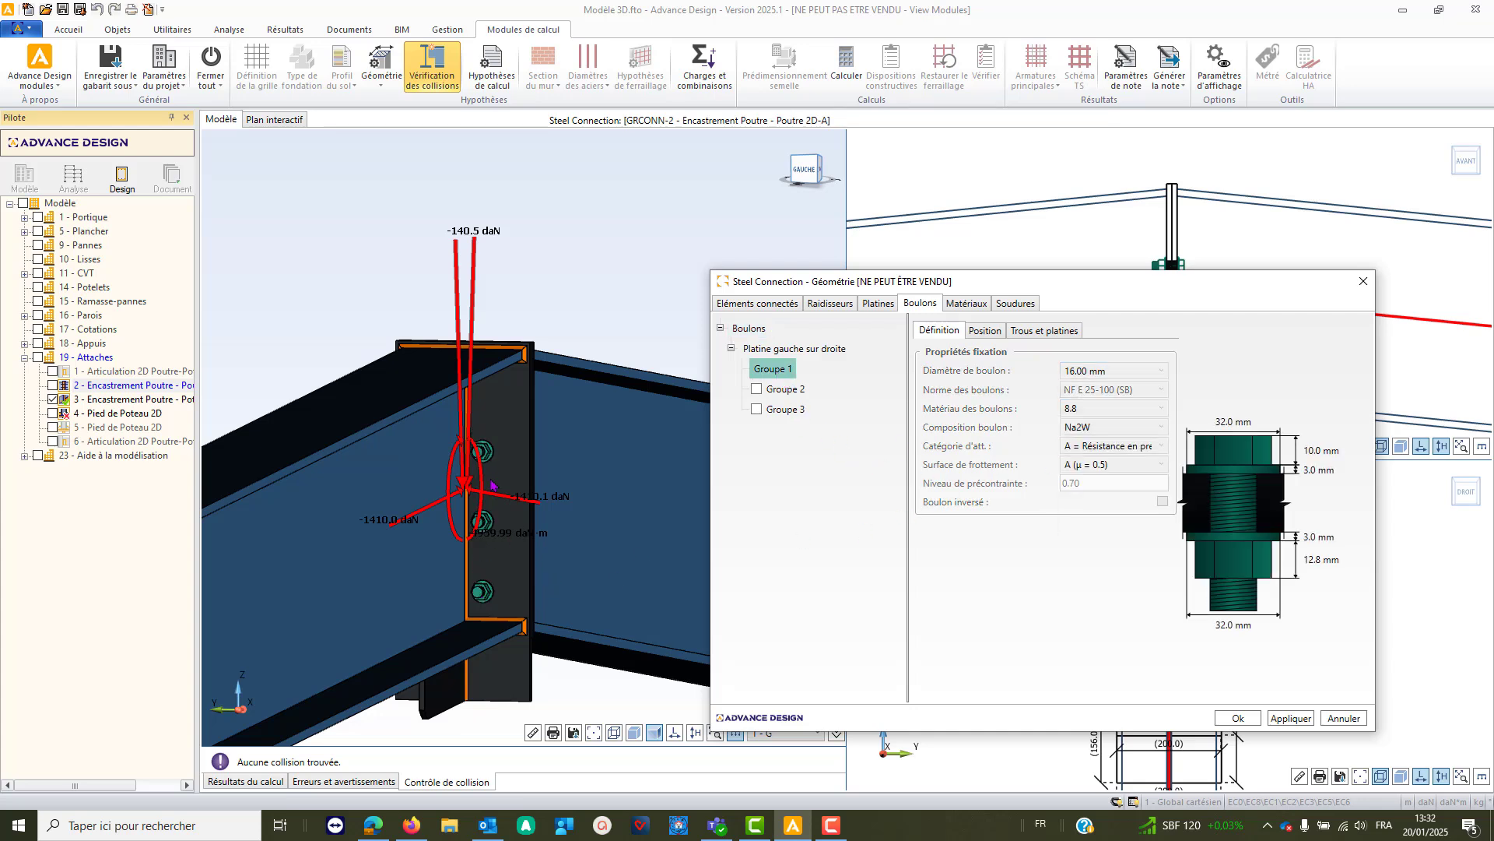
- Set the number of rows in bolt group 1 to 5, apply the change and inspect the connection from several sides
left_click(984, 330)
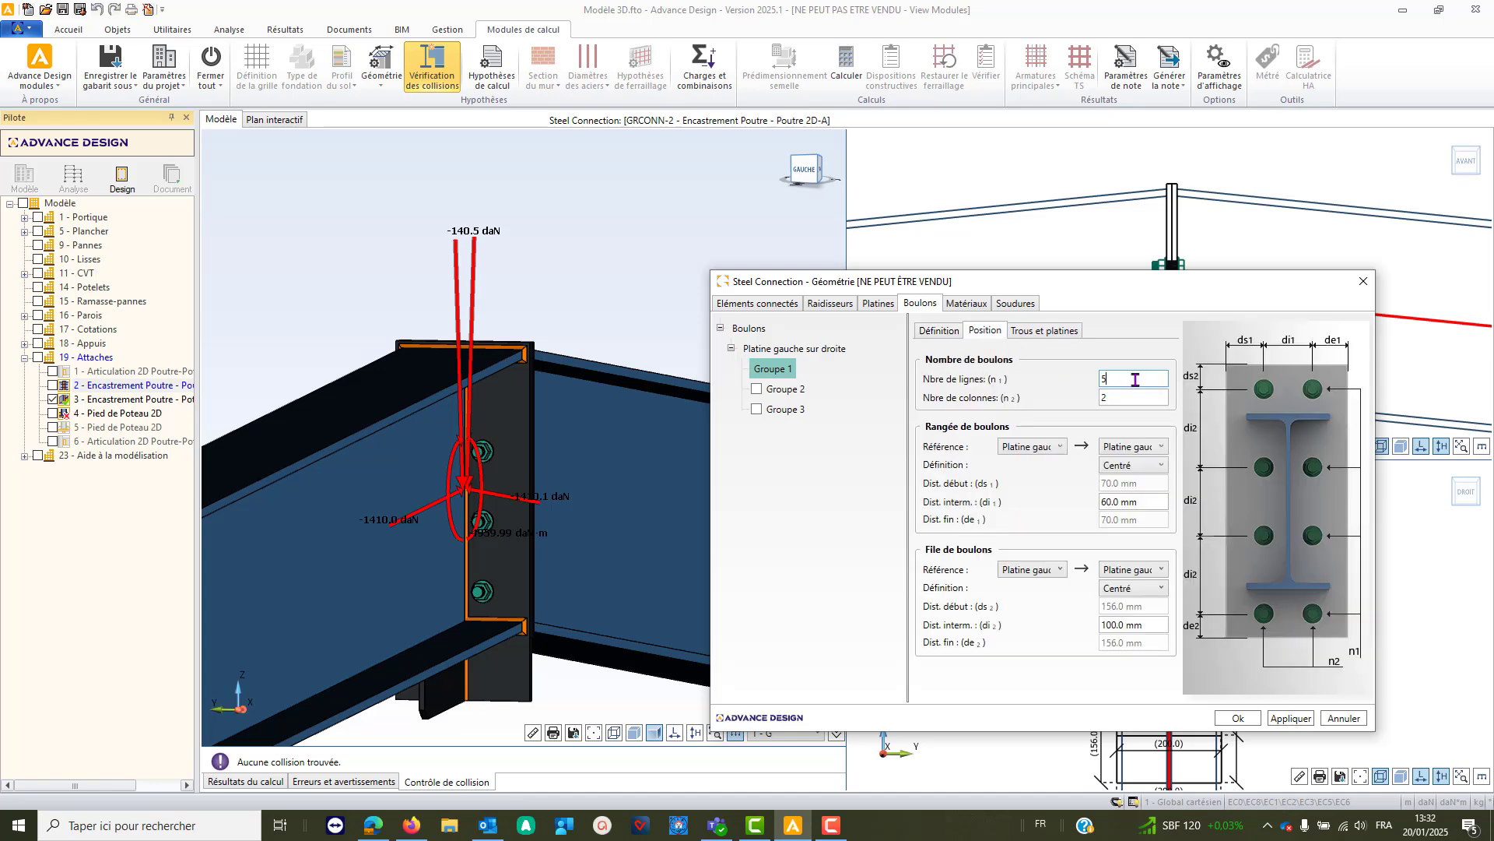
left_click(1290, 718)
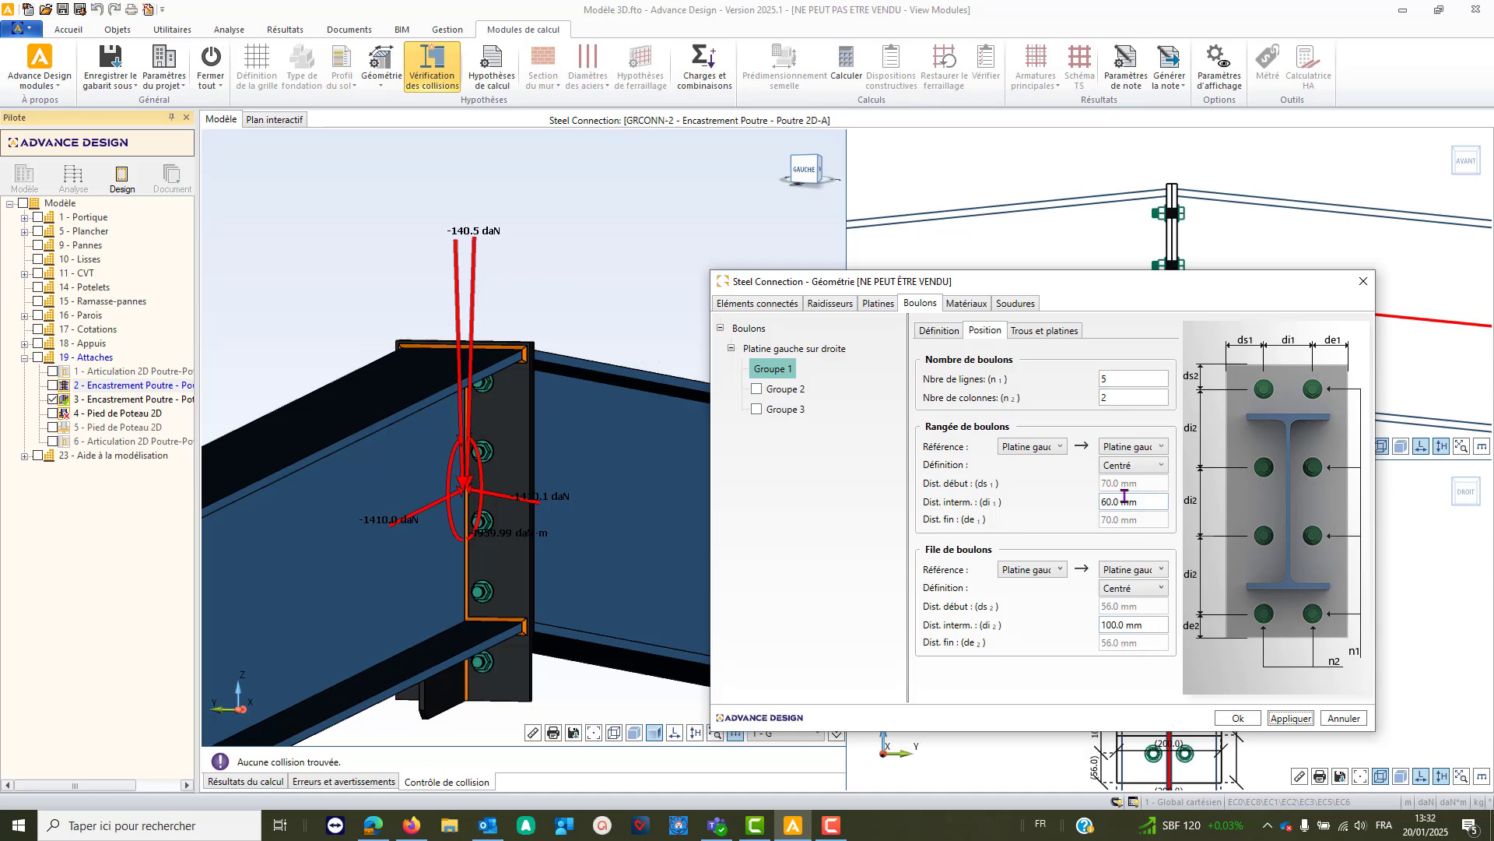
middle_click_drag(442, 572, 411, 560)
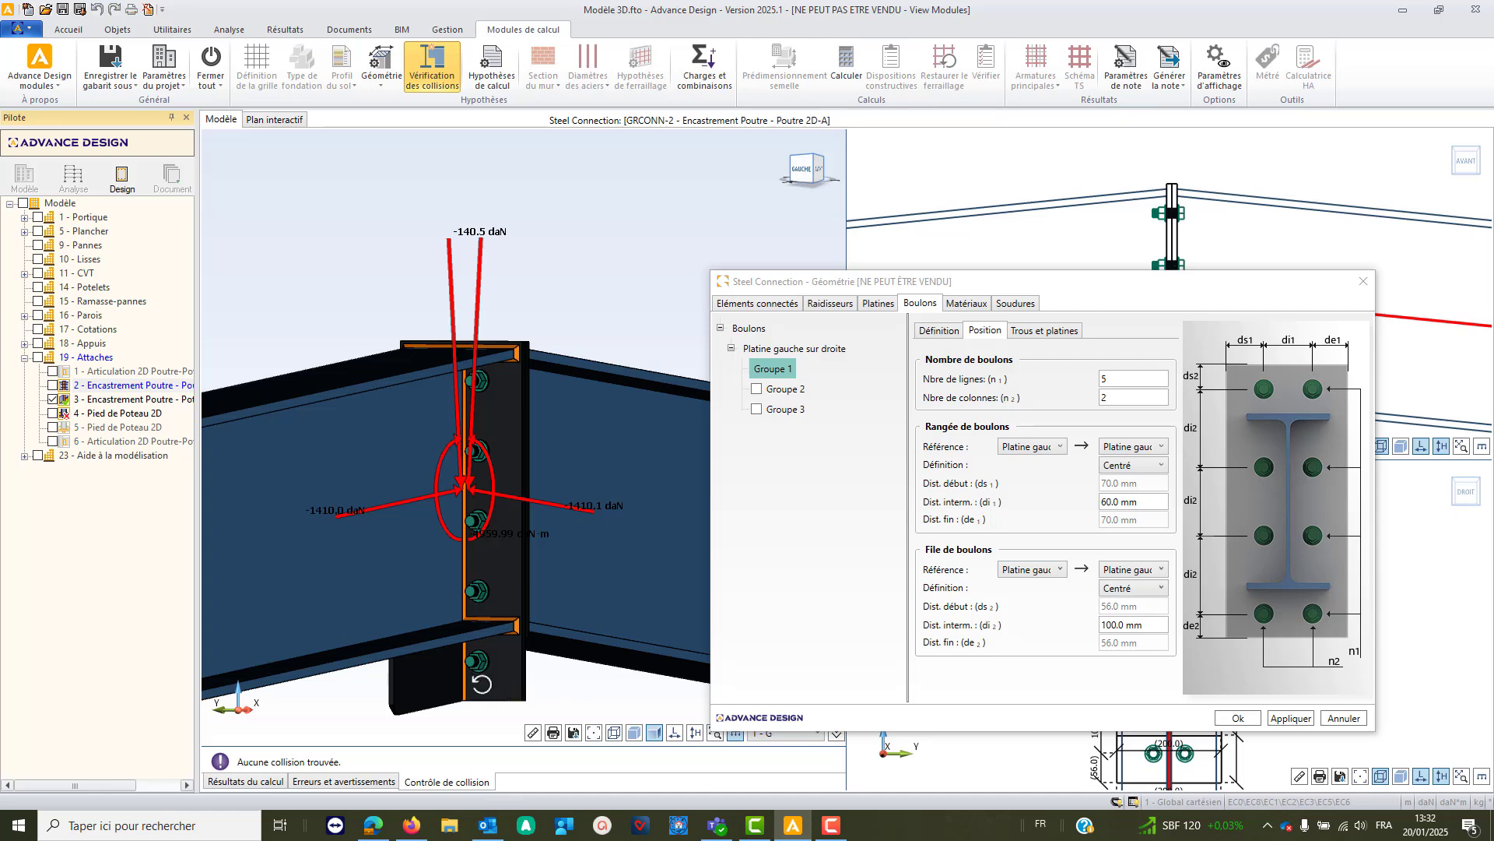
mouse_move(482, 684)
middle_mouse_down()
mouse_move(542, 682)
mouse_move(492, 678)
middle_mouse_up()
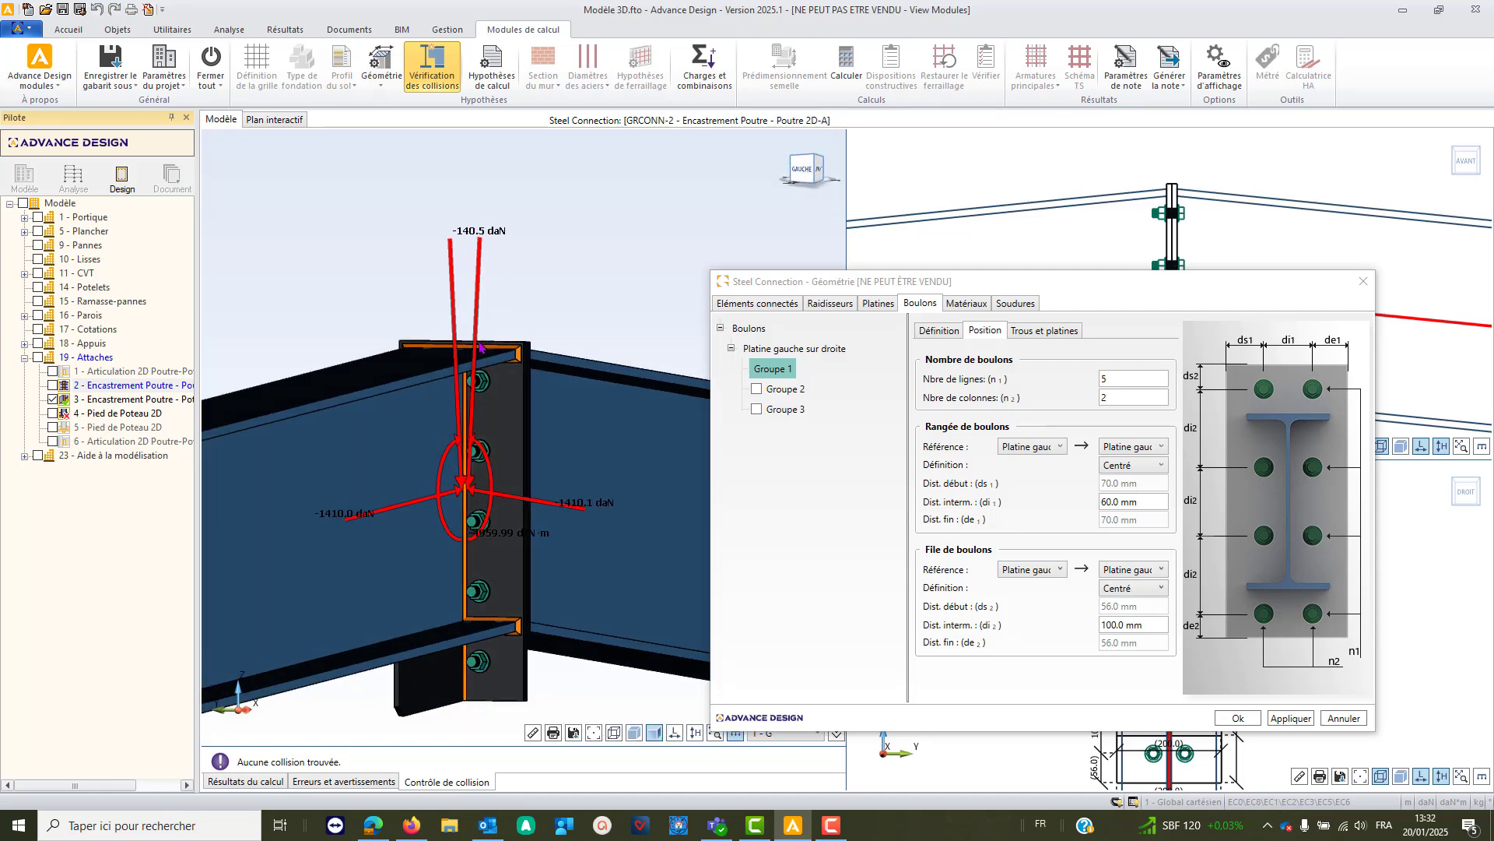
middle_click_drag(366, 606, 329, 595)
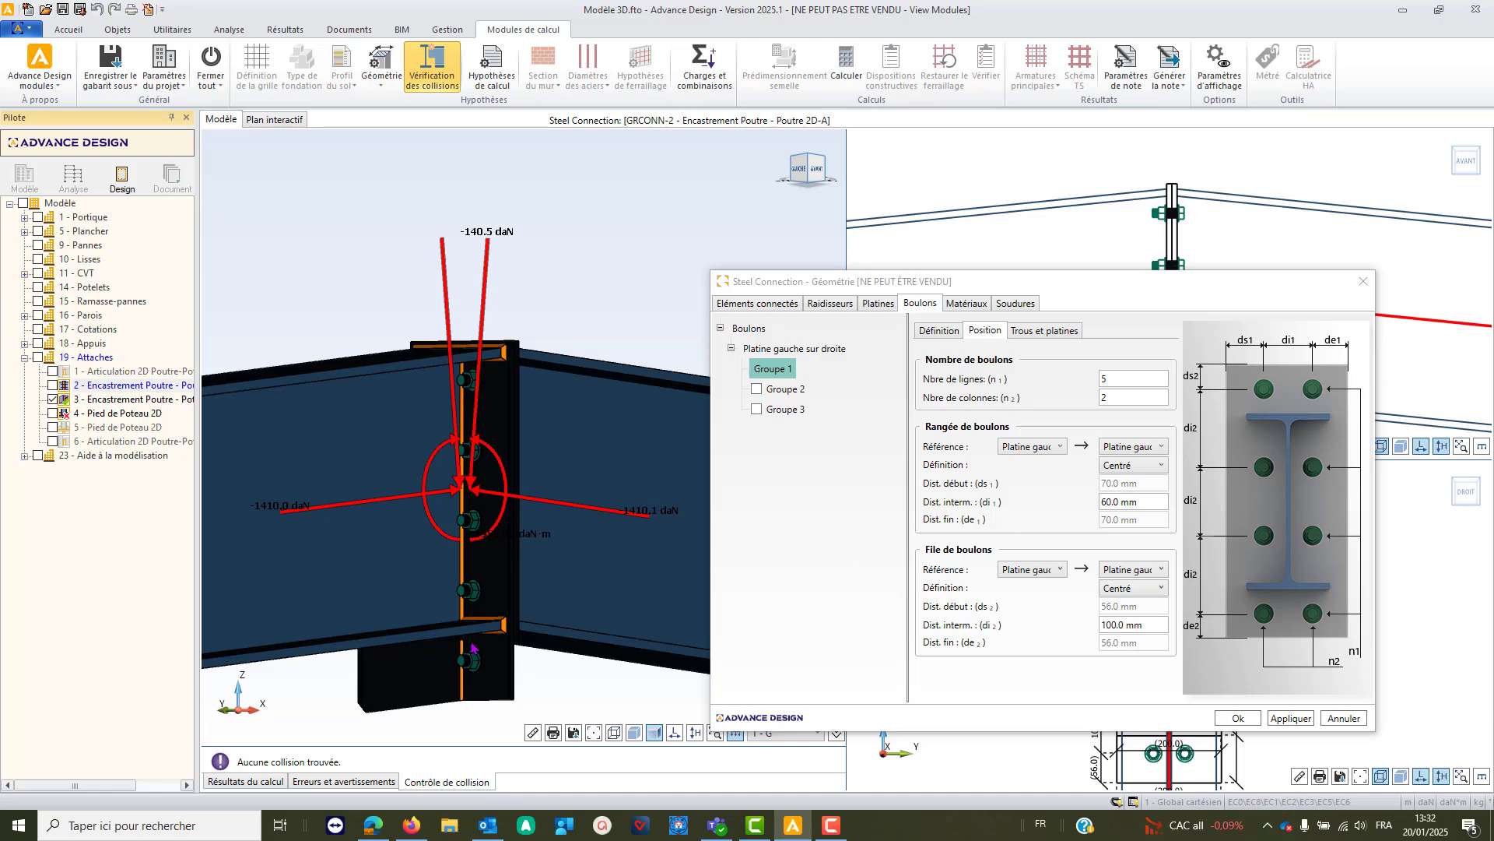
middle_click_drag(456, 644, 480, 555)
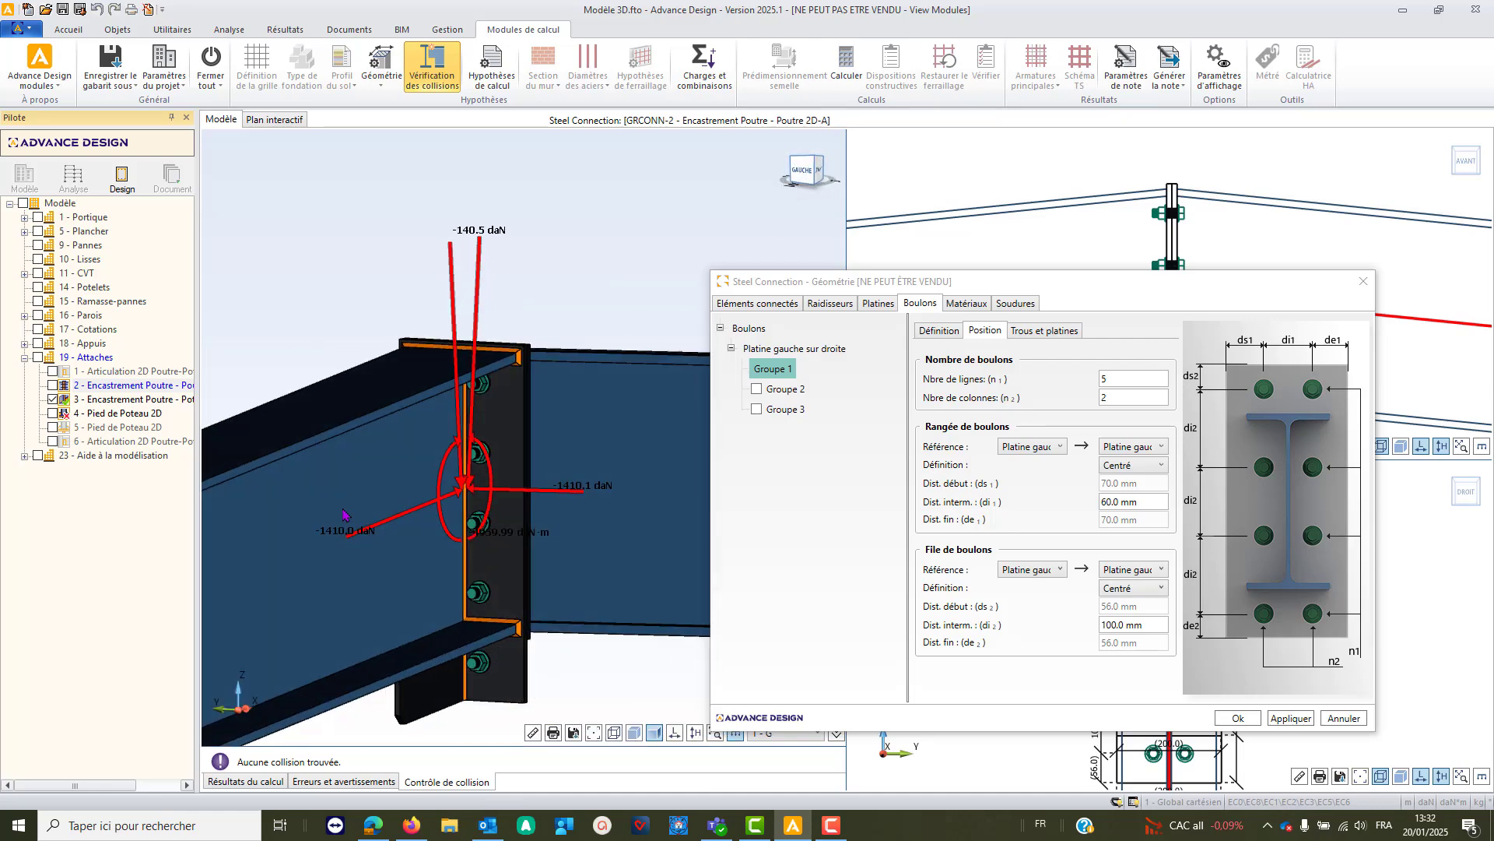
- Set the intermediate distance within the bolt rows of group 1 to 90 mm and check the connection model
left_click(1136, 501)
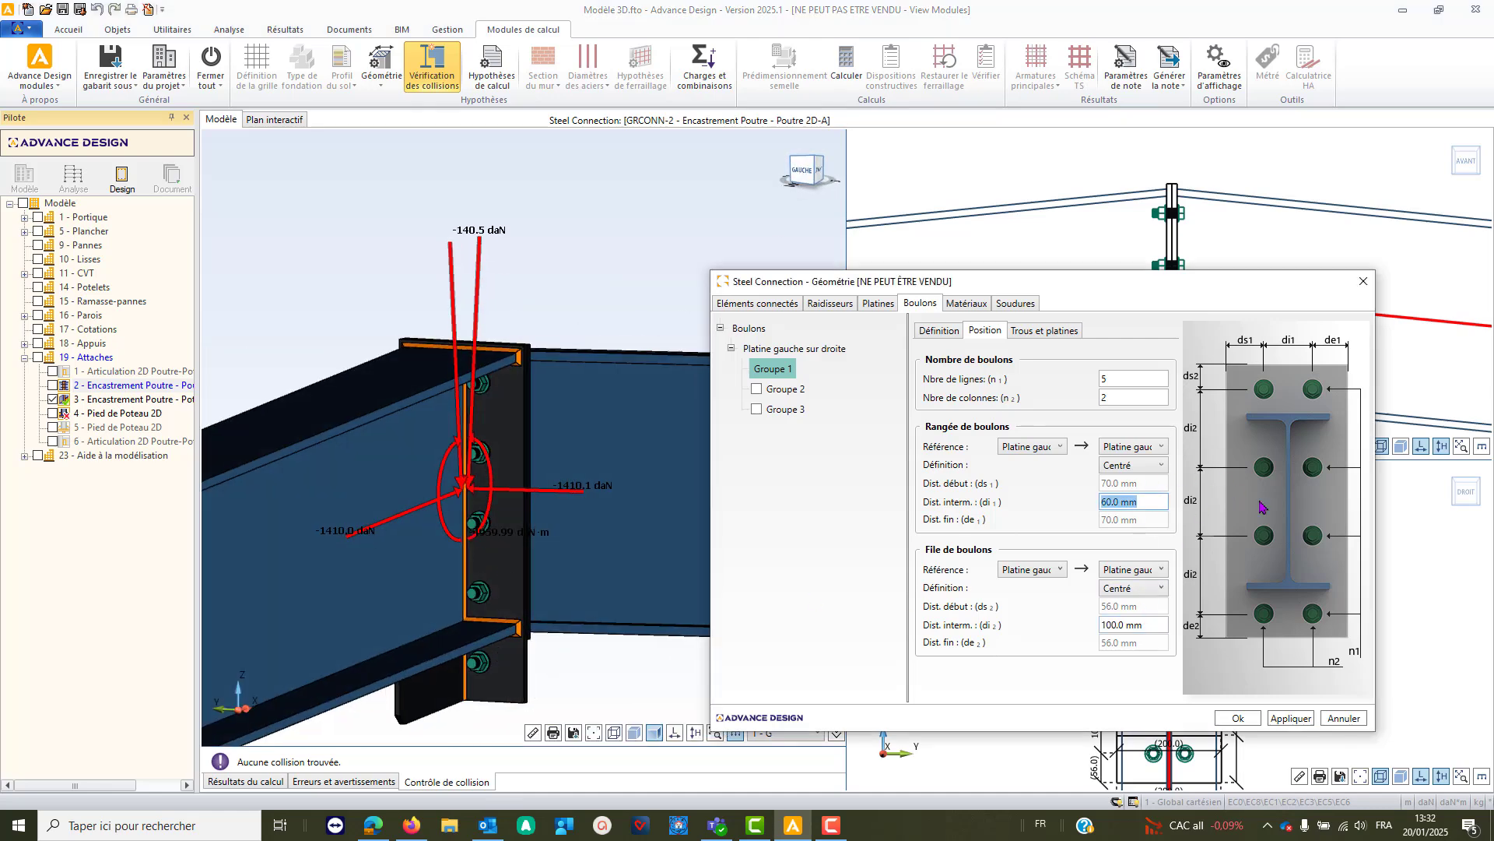
type("90")
middle_click_drag(464, 607, 380, 588)
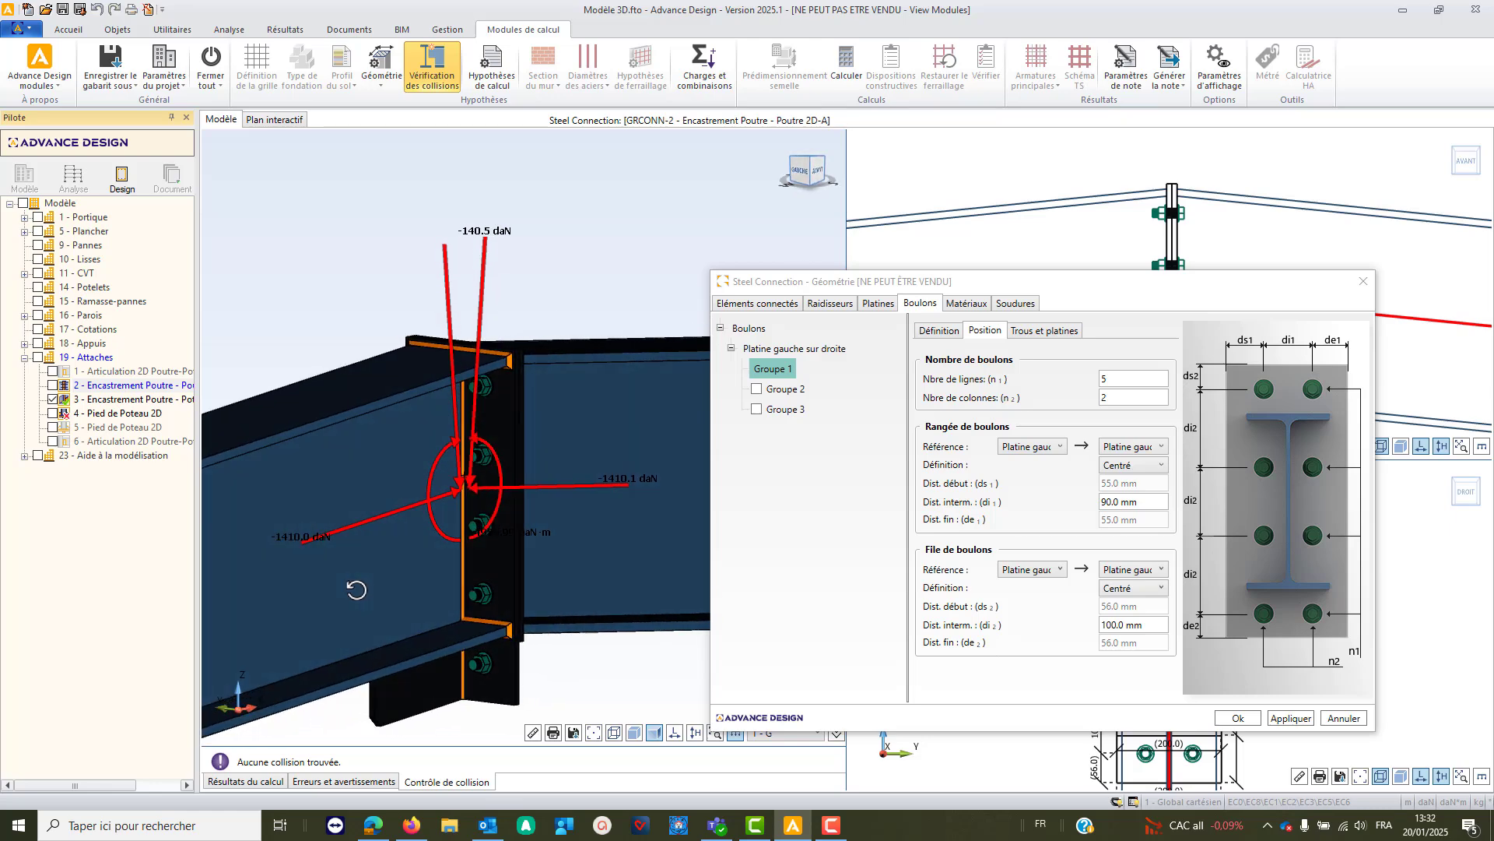
- Review the connection's material, weld, stiffener, end plate and connected beam settings, and close the geometry definition
left_click(969, 304)
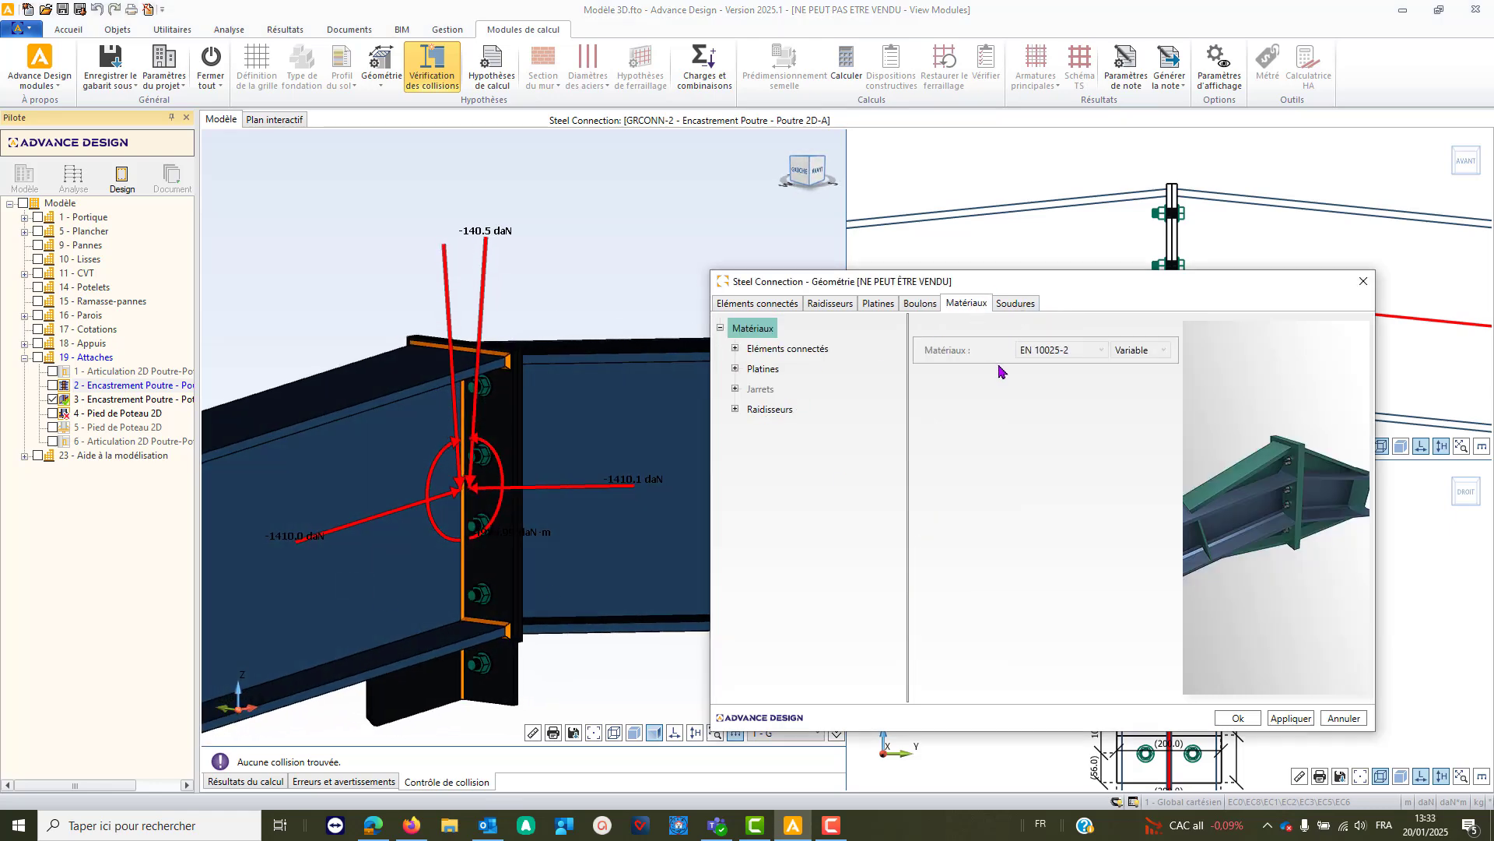
left_click(1024, 306)
left_click(840, 305)
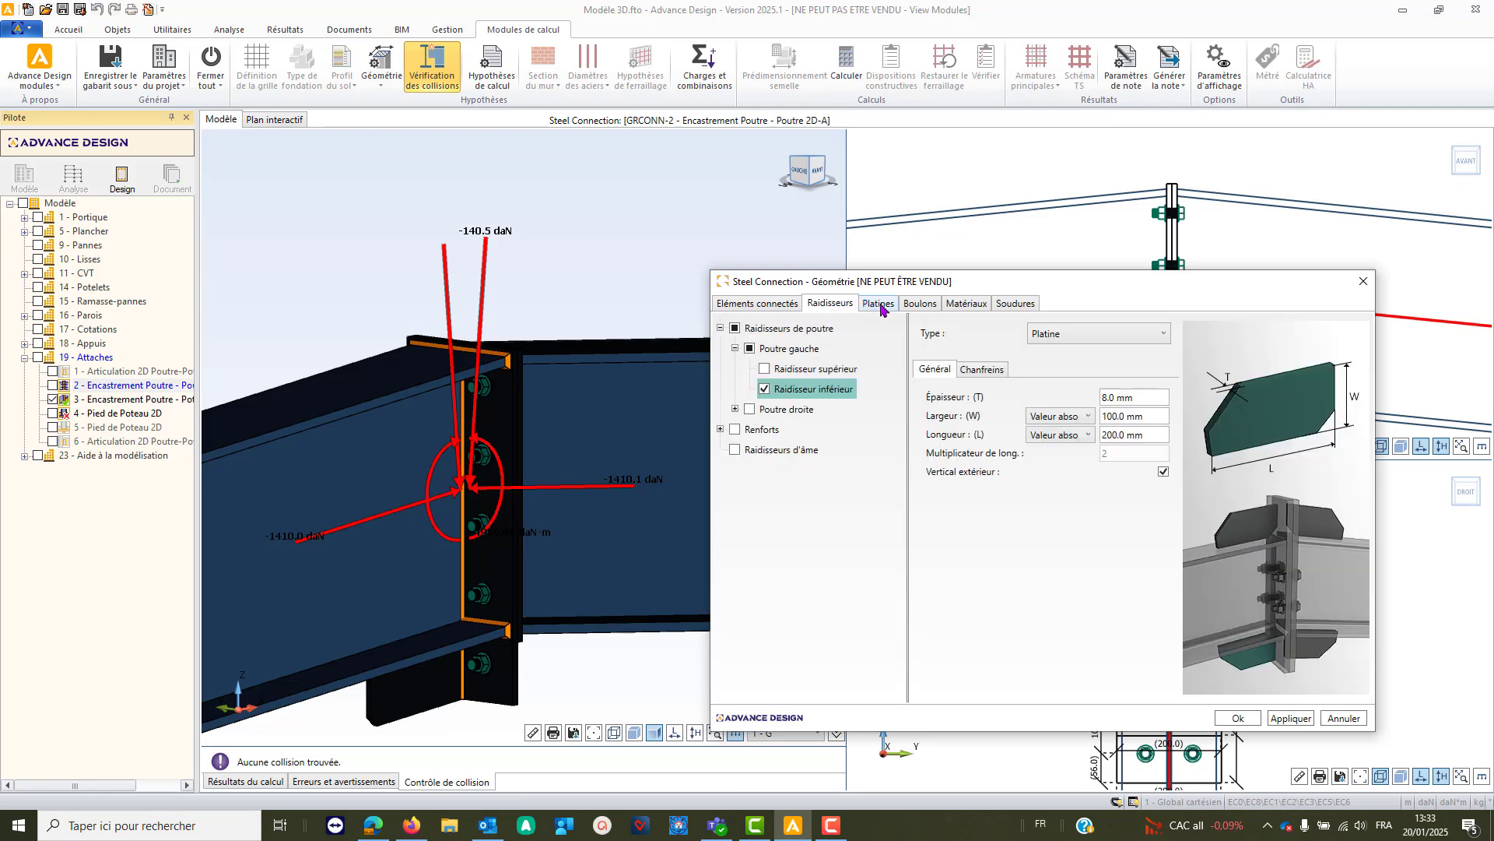
left_click(881, 305)
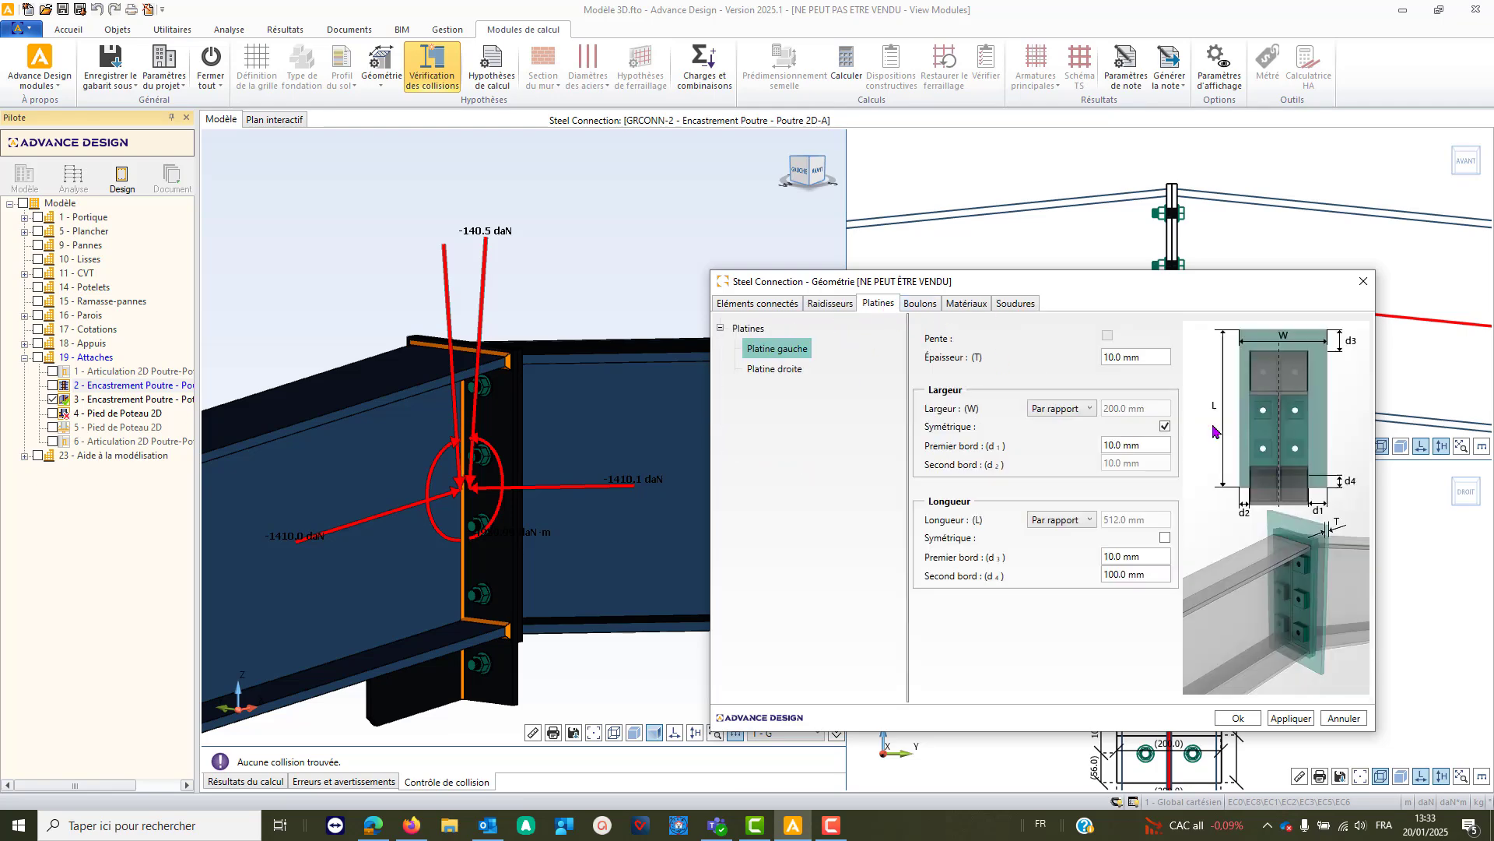
left_click(758, 305)
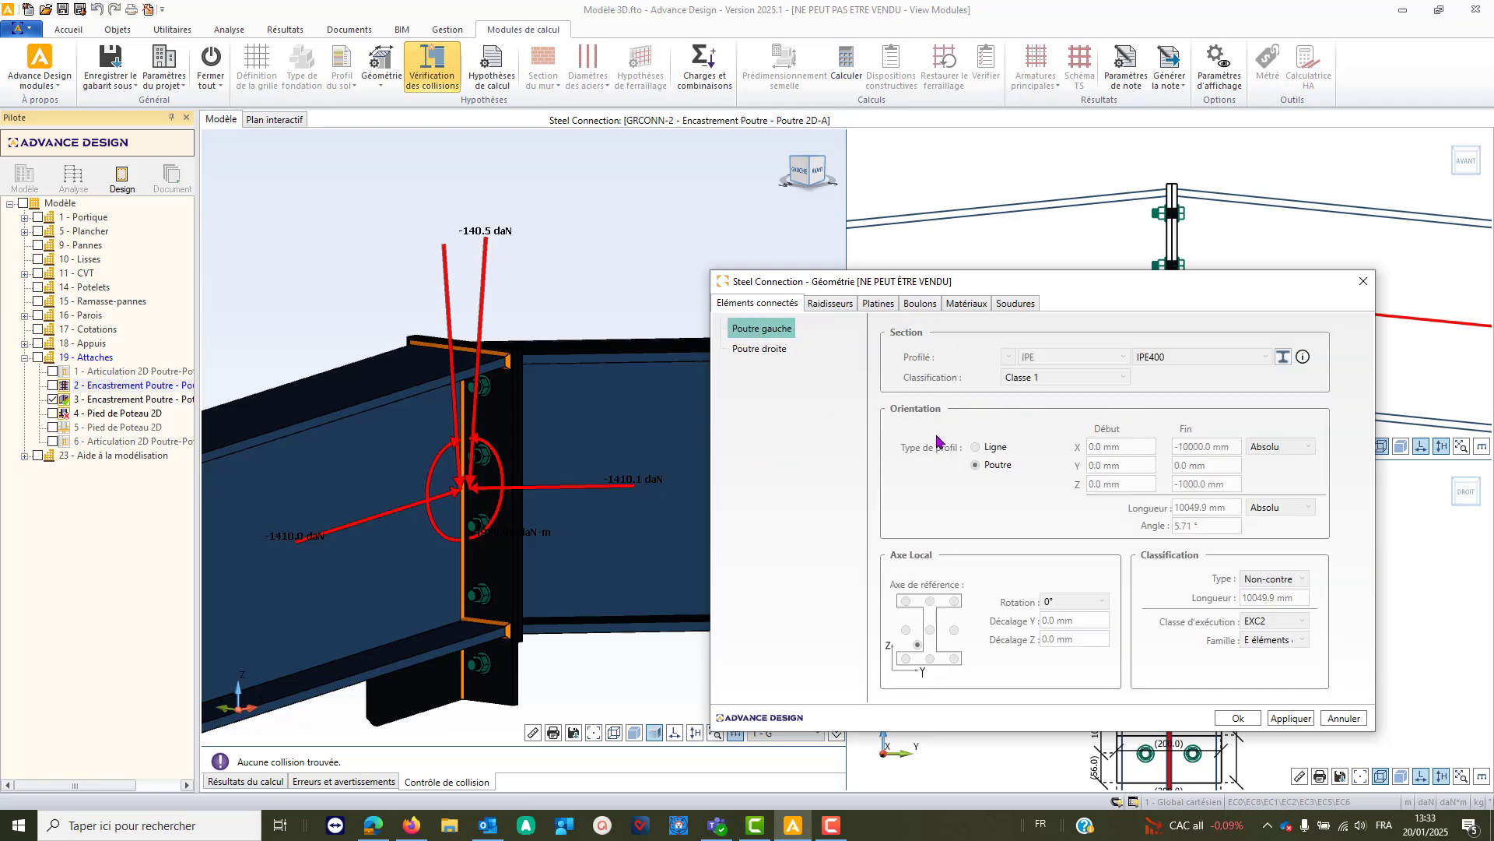
left_click(885, 308)
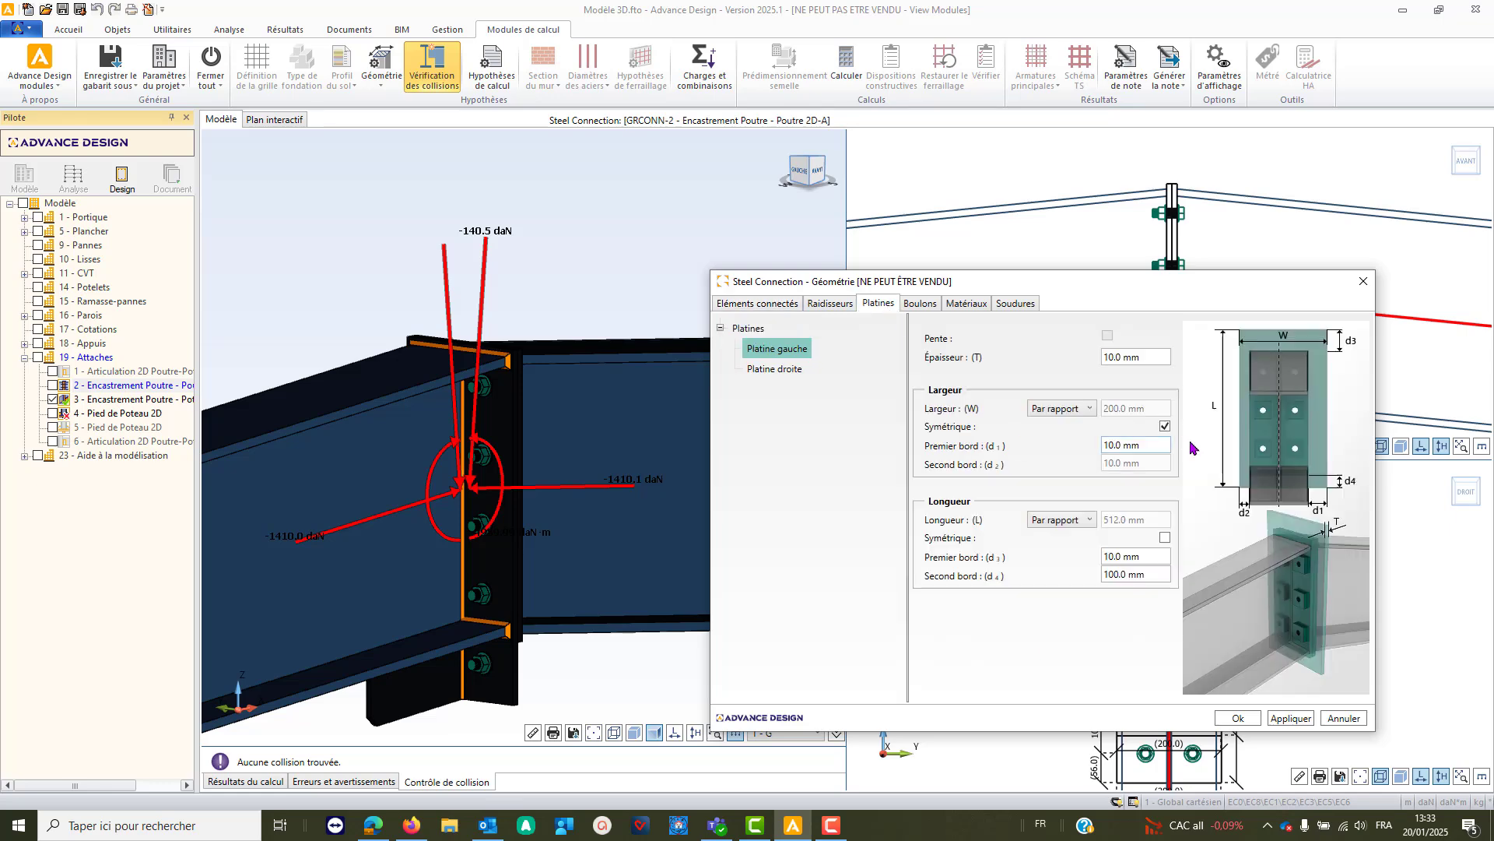
left_click(1363, 283)
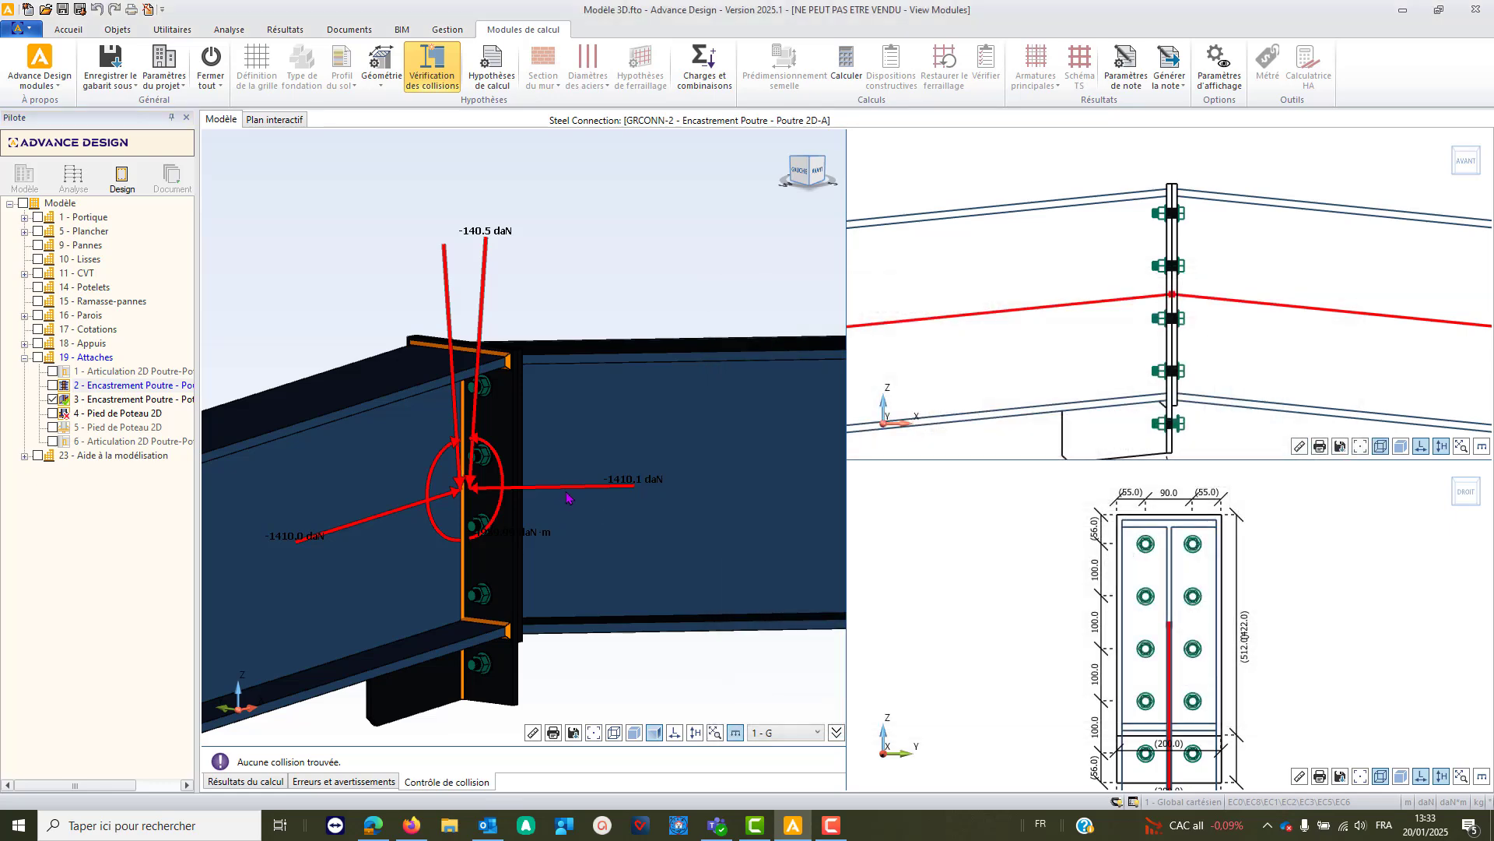